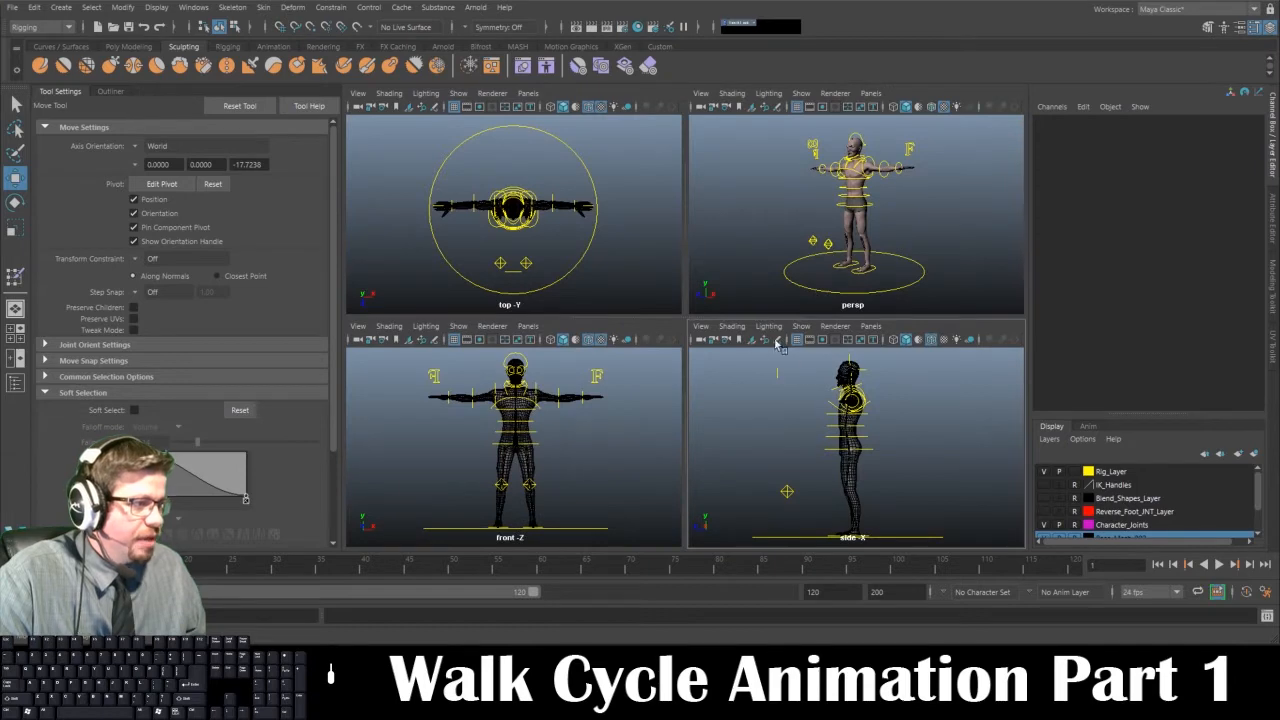
# Turn off X-Ray Joints, Wireframe on Shaded and X-Ray in the side view and display the character with textures
pyautogui.click(732, 326)
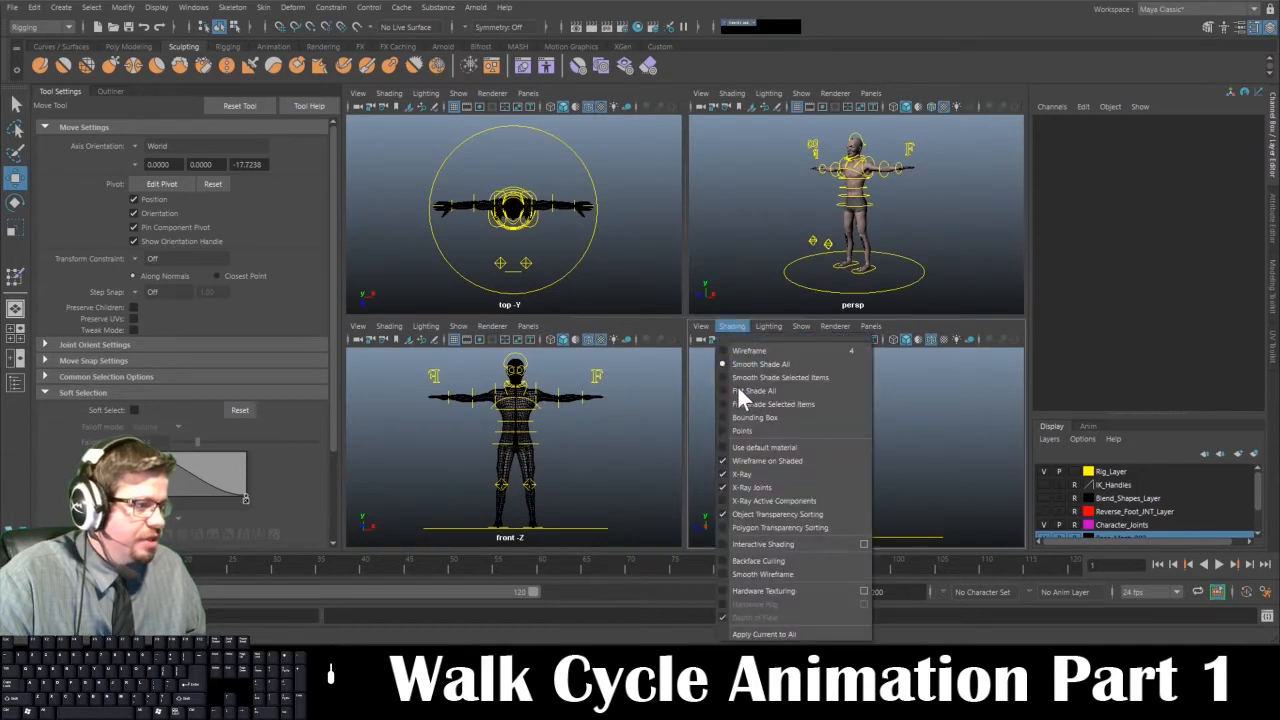
pyautogui.click(755, 487)
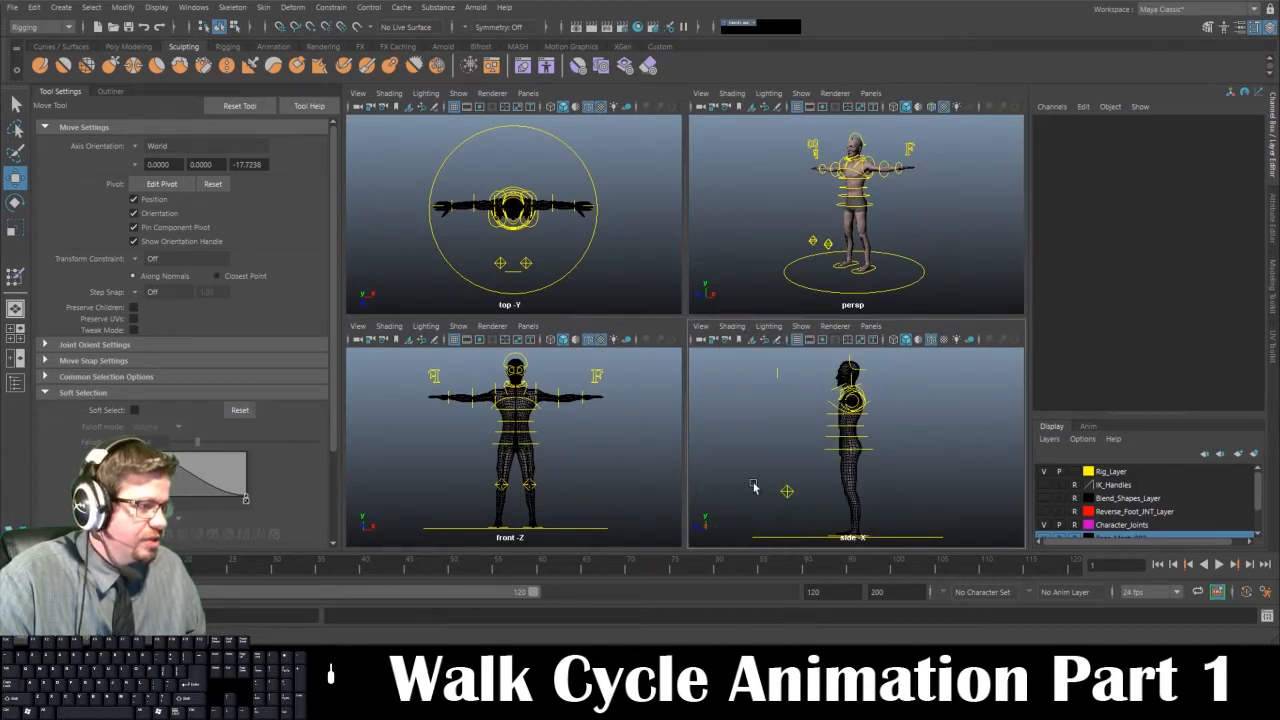
pyautogui.click(731, 327)
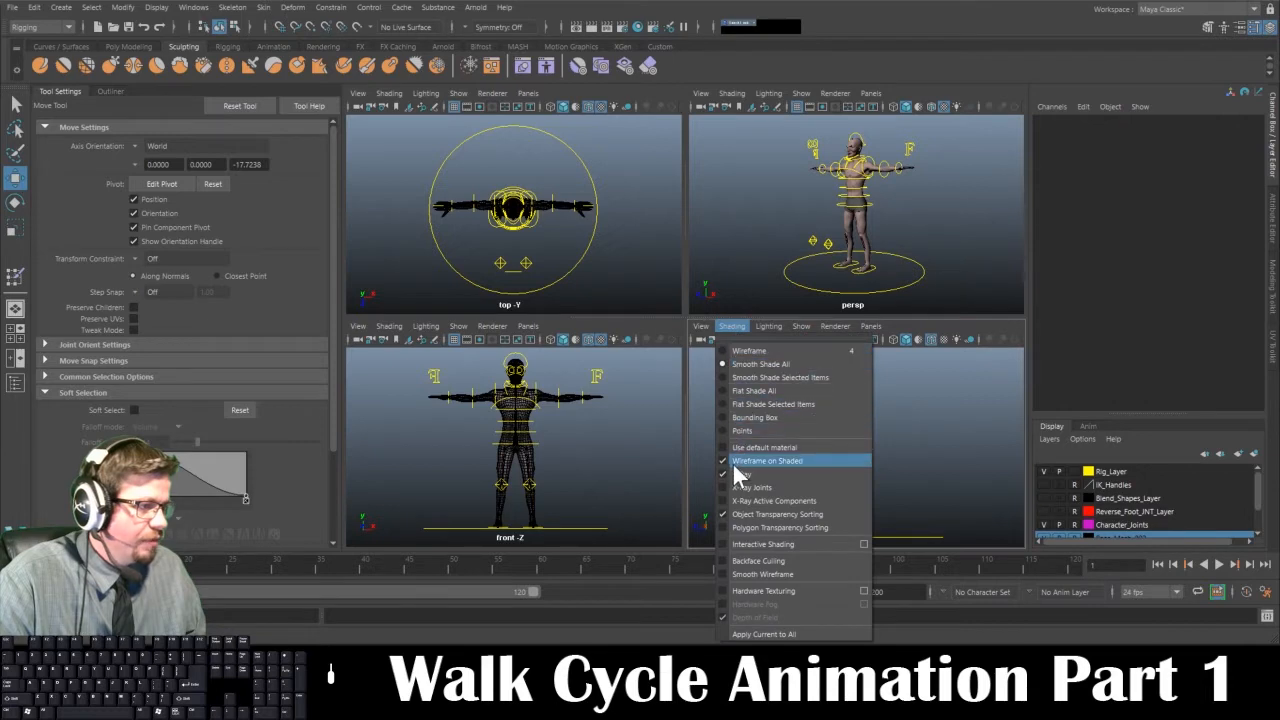
pyautogui.click(740, 461)
pyautogui.click(732, 327)
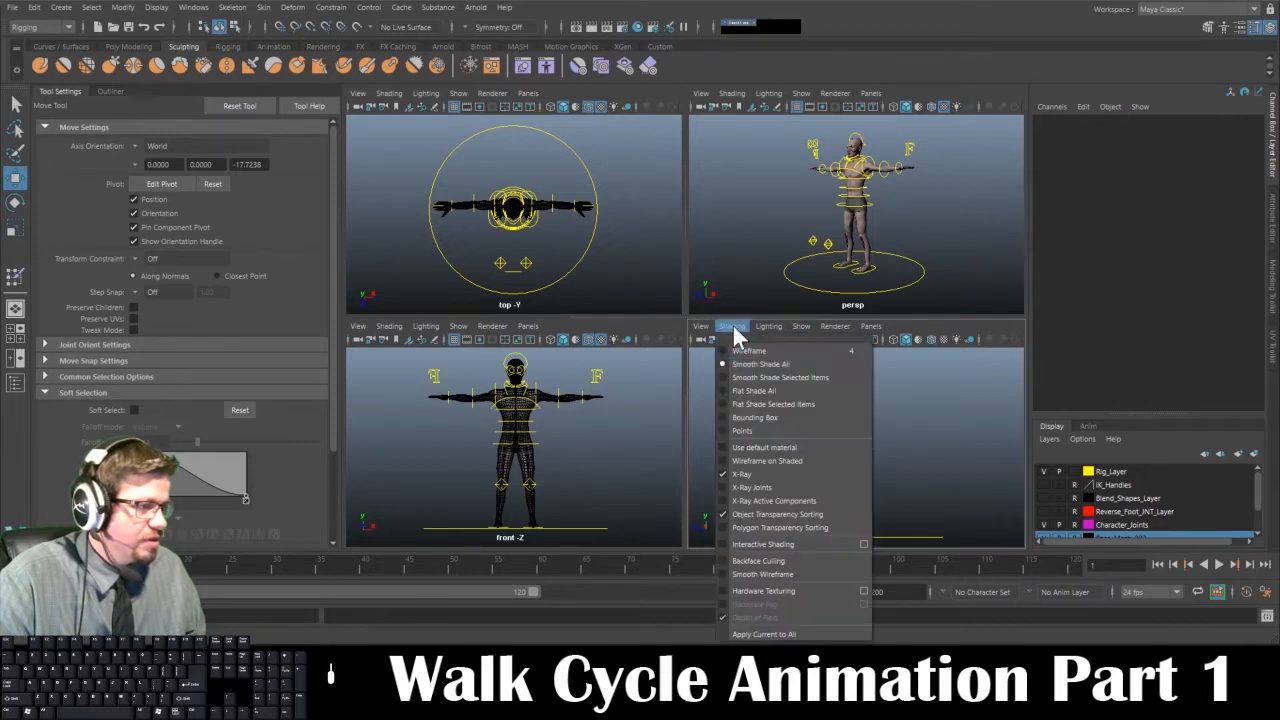
pyautogui.click(745, 474)
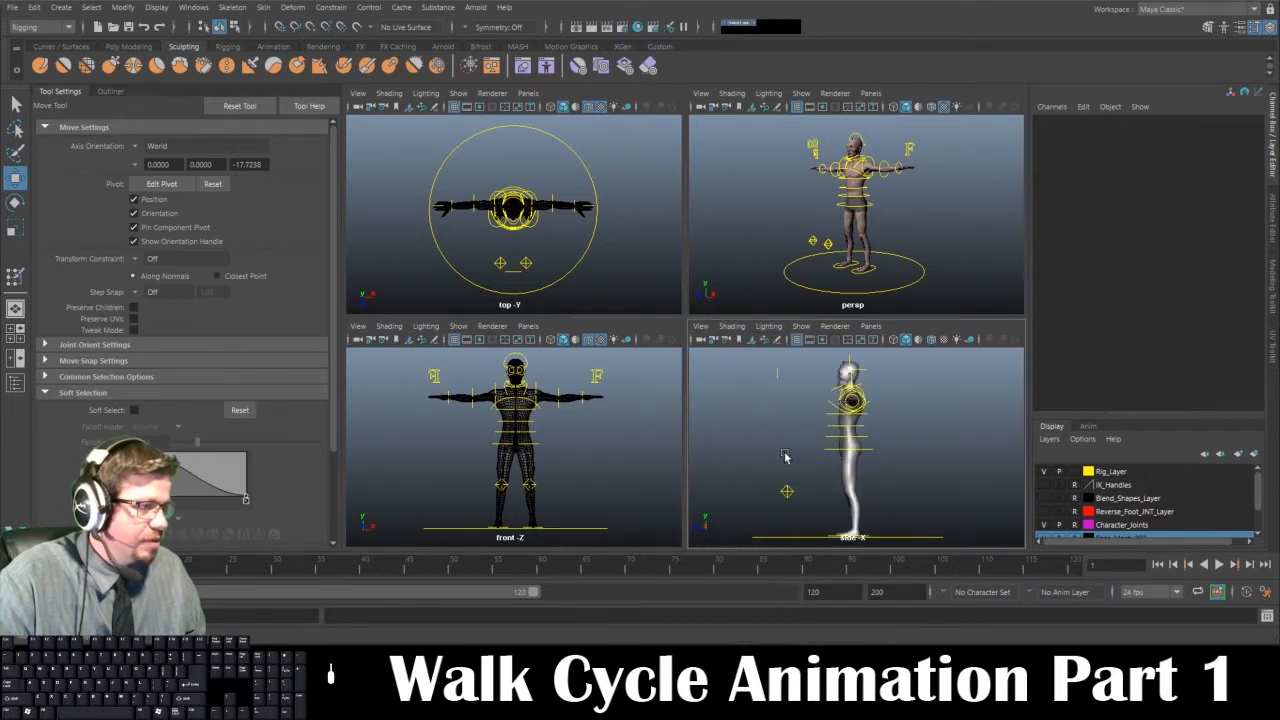
pyautogui.press('6')
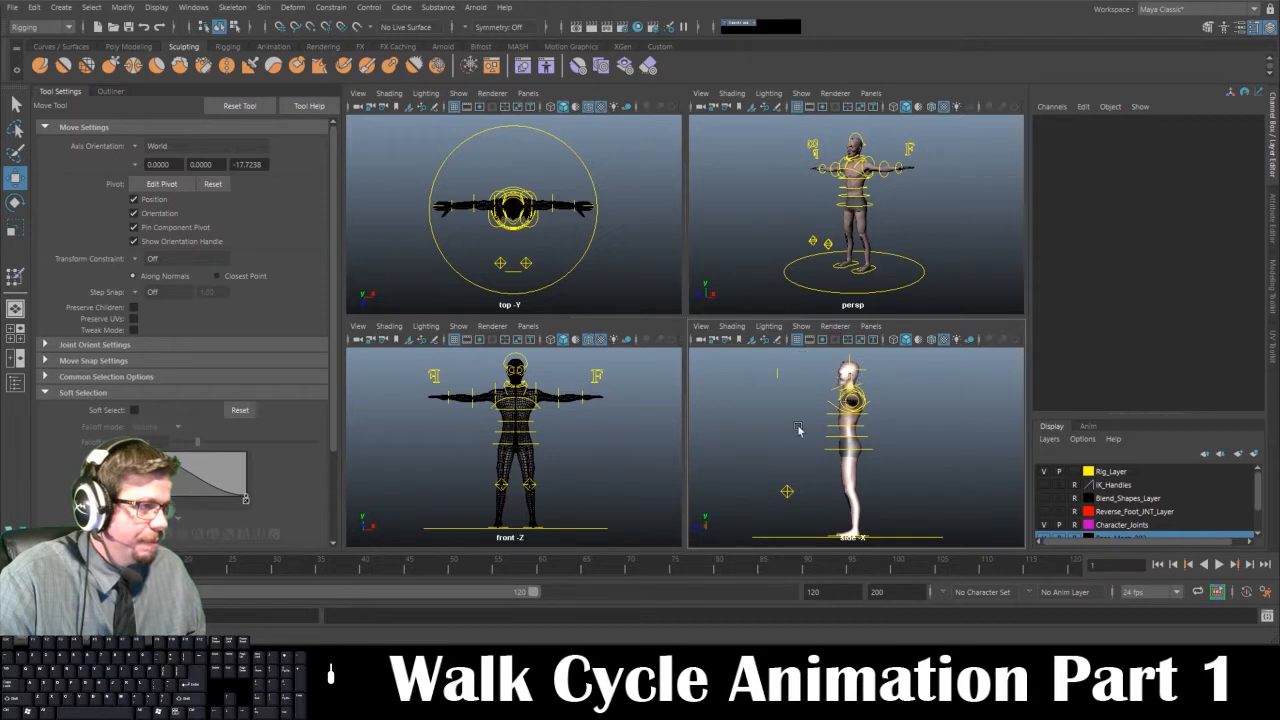
pyautogui.click(835, 326)
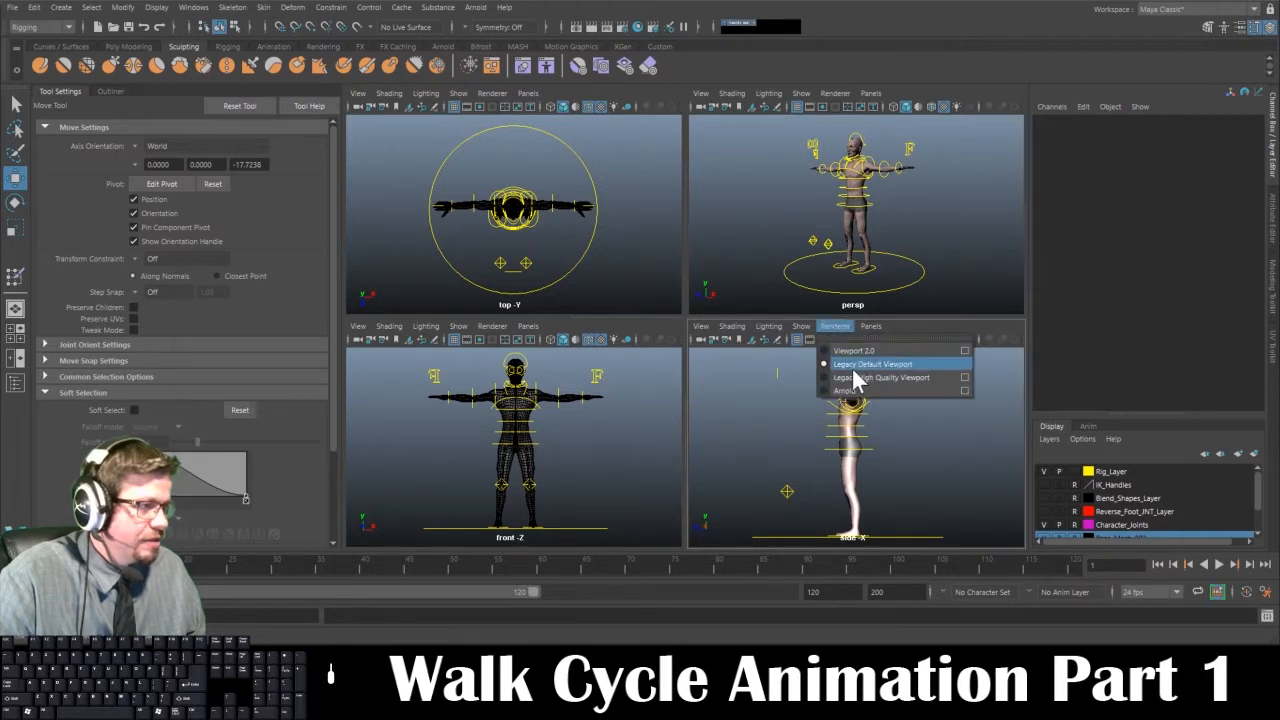
pyautogui.click(701, 404)
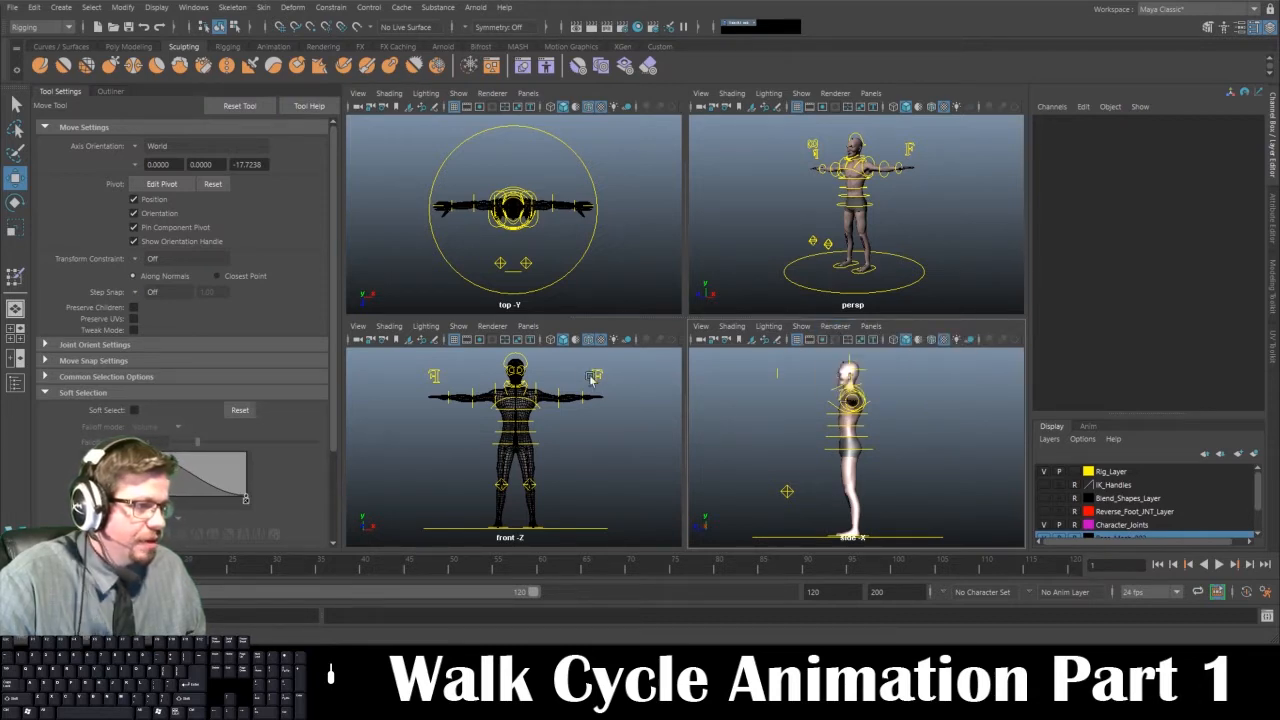
# Switch the front view's renderer to Viewport 2.0 and turn off its Wireframe on Shaded, X-Ray and X-Ray Joints display
pyautogui.click(492, 326)
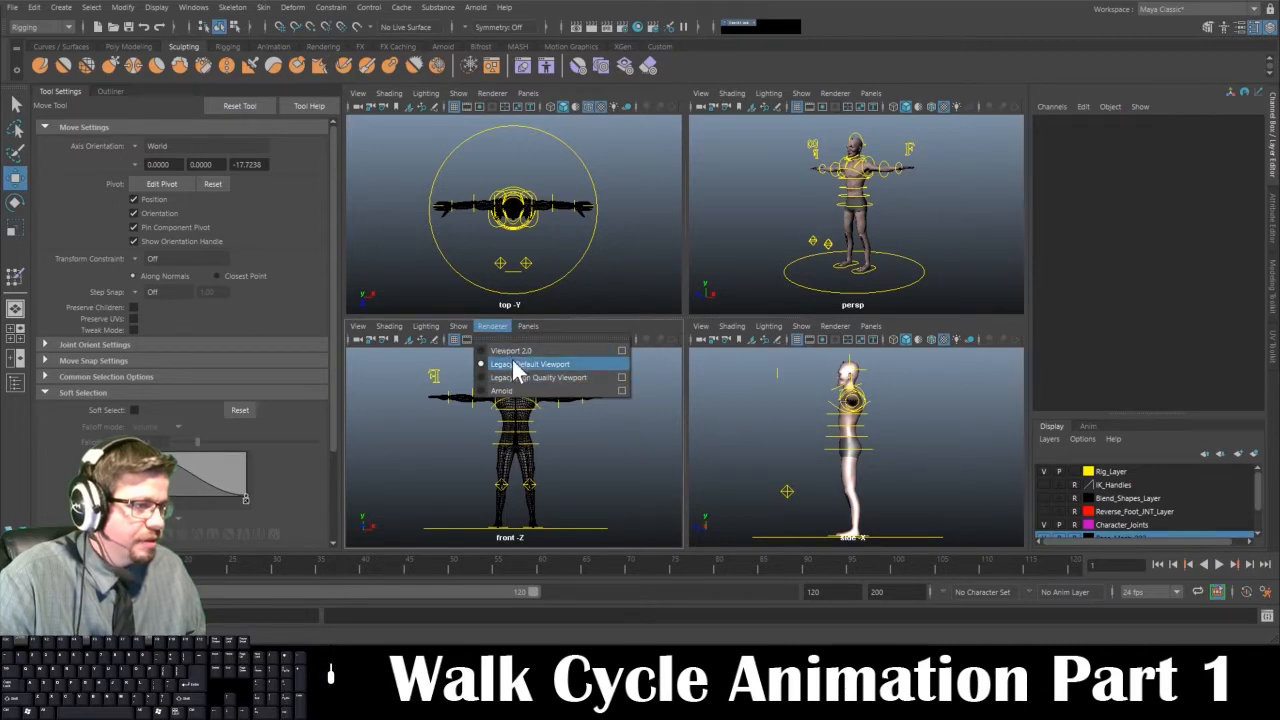
pyautogui.click(511, 352)
pyautogui.click(390, 327)
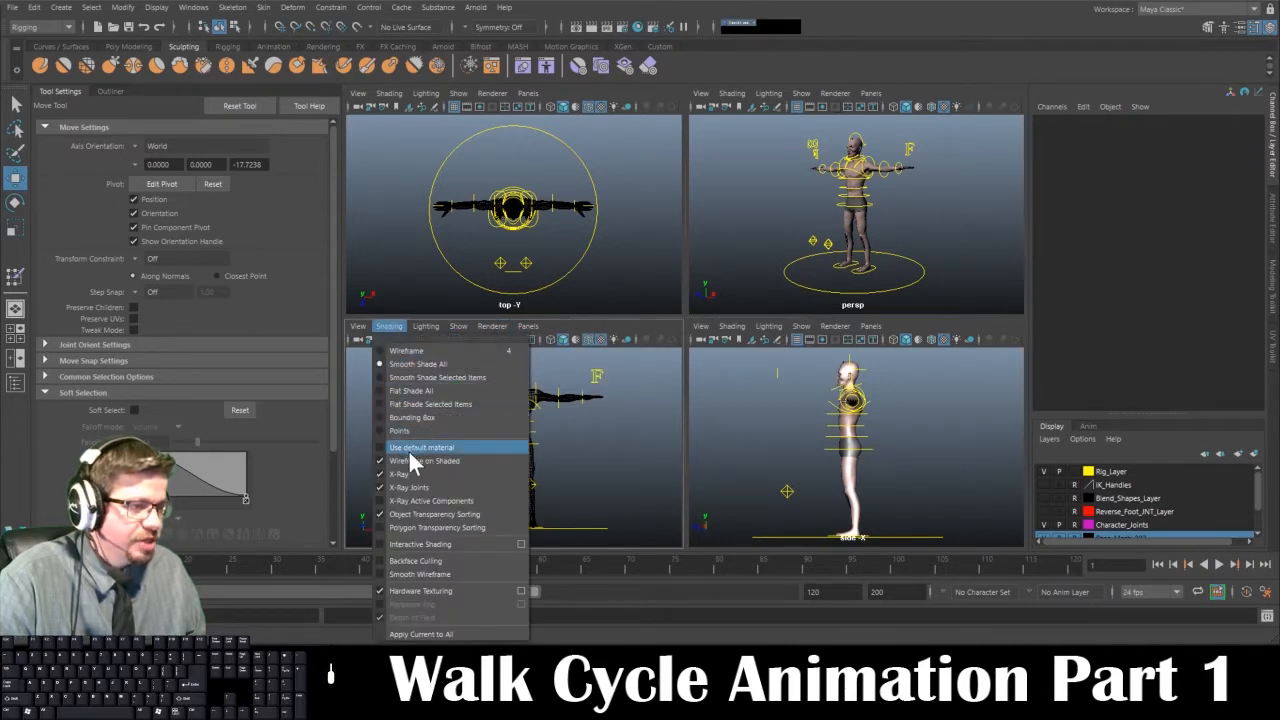
pyautogui.click(408, 449)
pyautogui.click(390, 327)
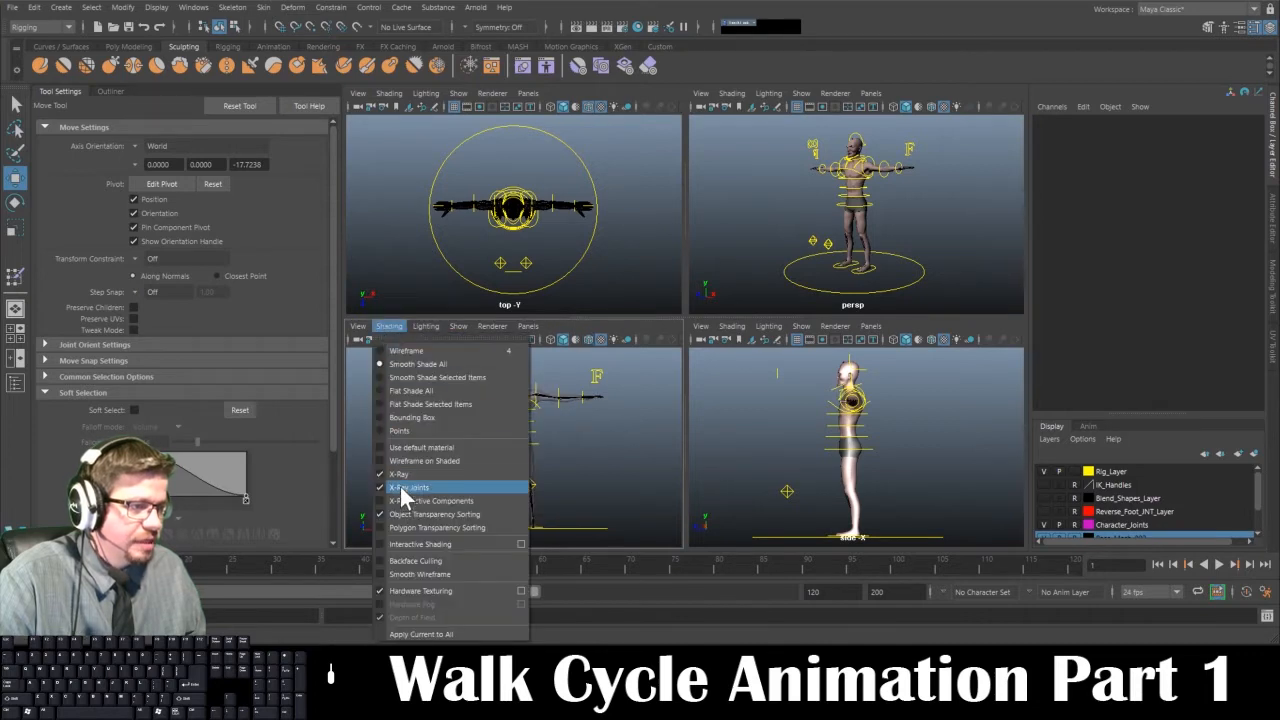
pyautogui.click(404, 470)
pyautogui.click(390, 327)
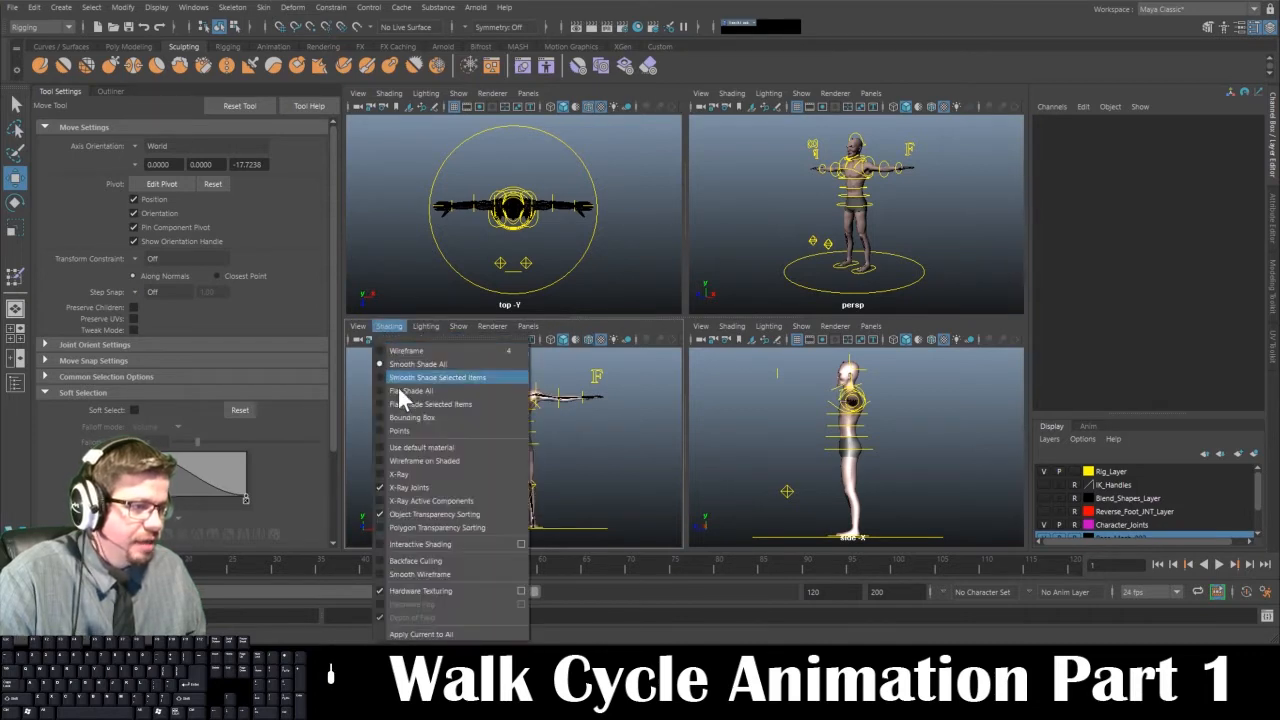
pyautogui.click(421, 485)
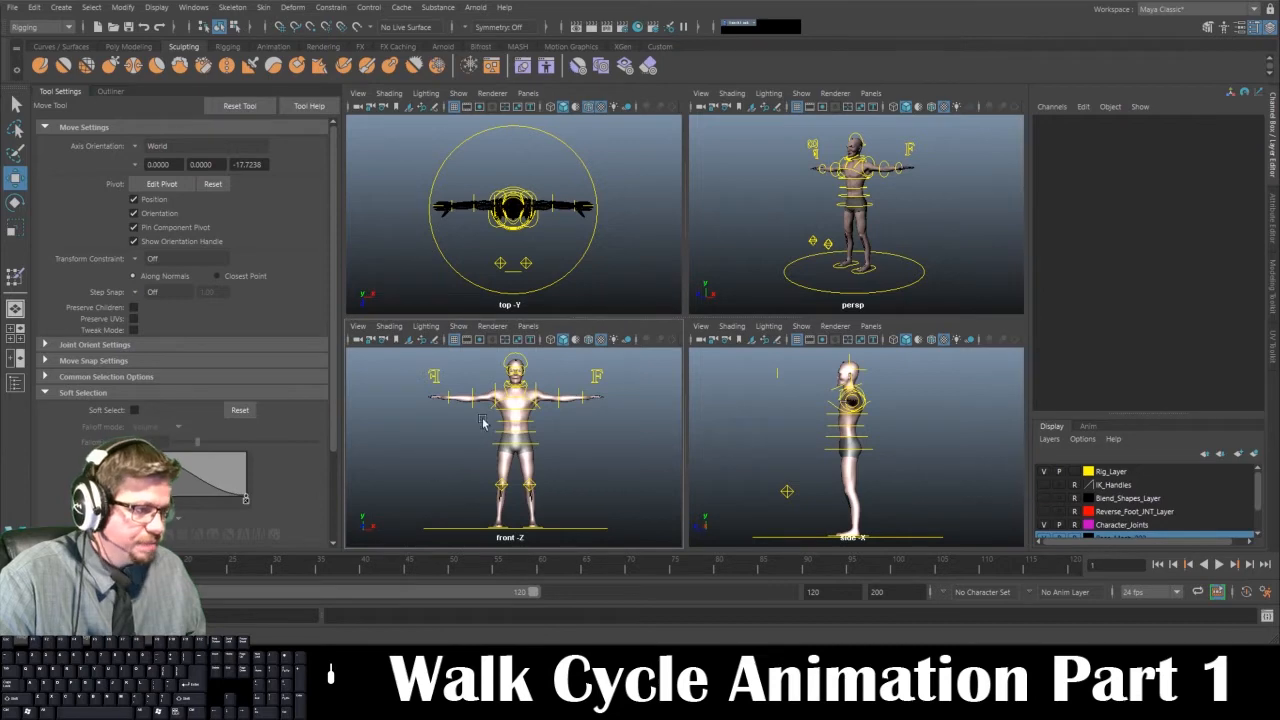
# Turn off Wireframe on Shaded, X-Ray and X-Ray Joints in the top view
pyautogui.click(390, 93)
pyautogui.click(403, 232)
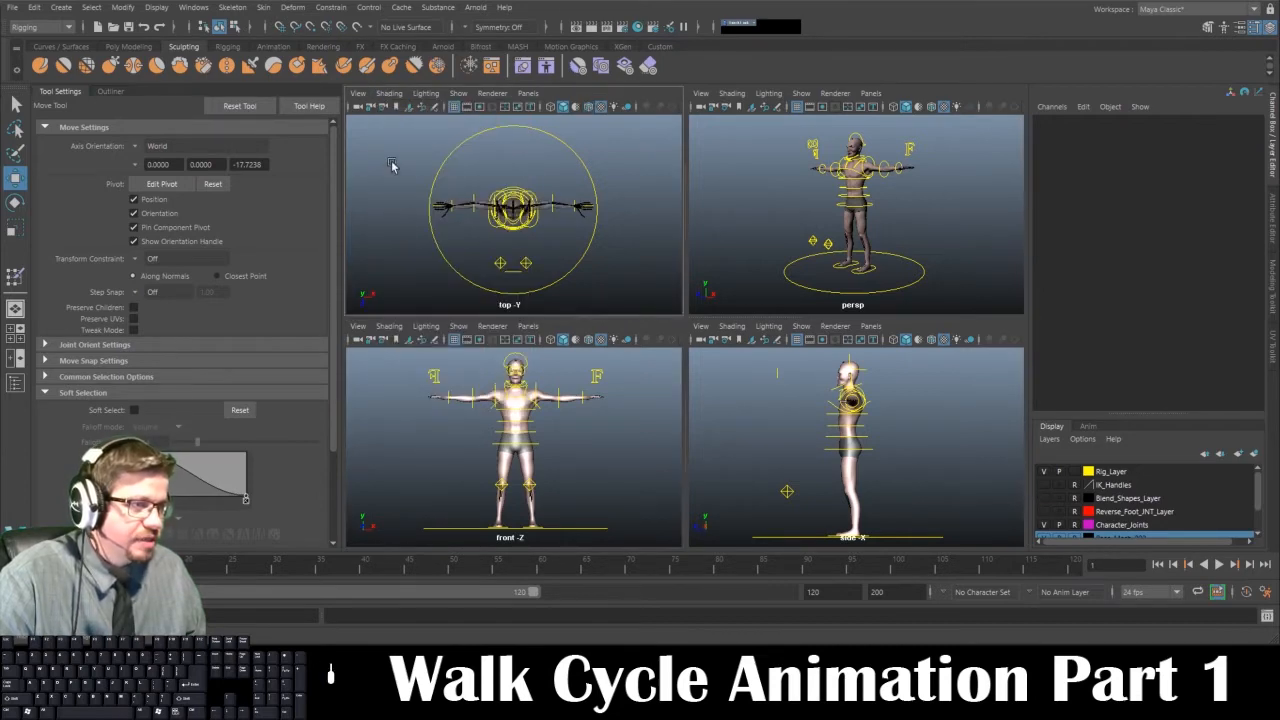
pyautogui.click(390, 93)
pyautogui.click(413, 240)
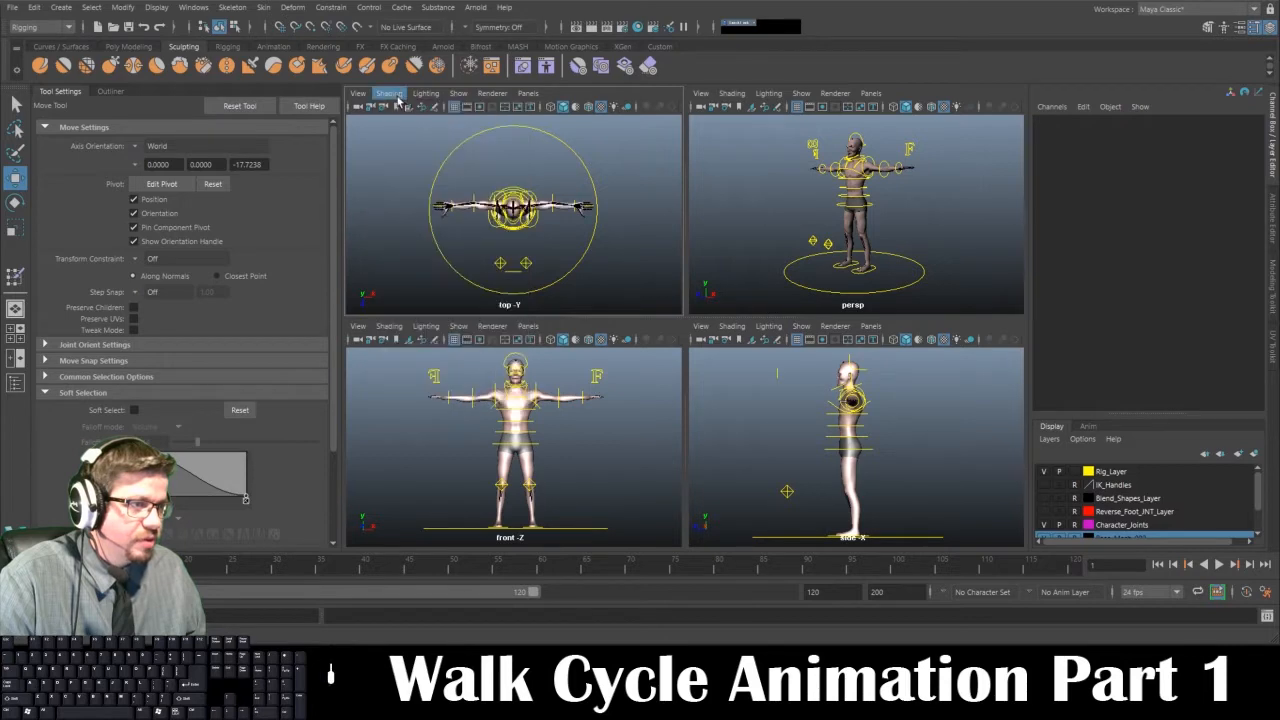
pyautogui.click(396, 96)
pyautogui.click(422, 252)
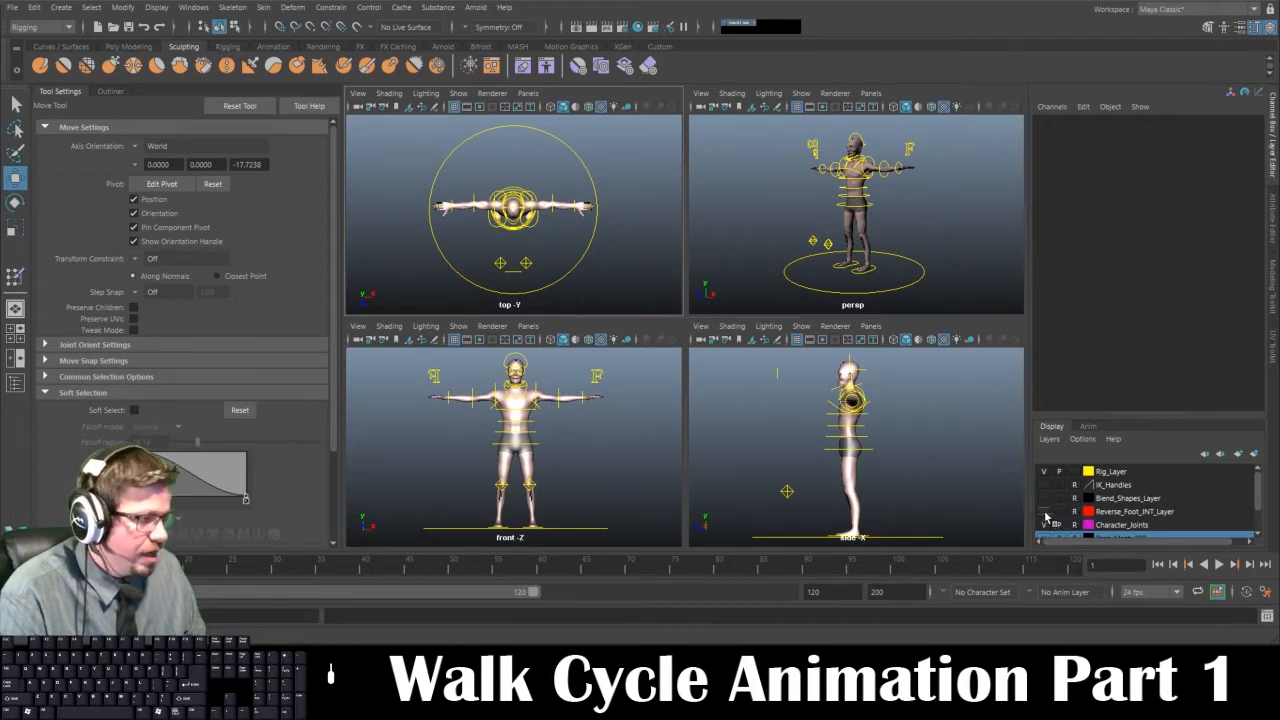
# Set the Character_Joints and Base_Mesh_002 display layers to Reference and test selecting the character in the perspective view
pyautogui.scroll(-2, 1053, 513)
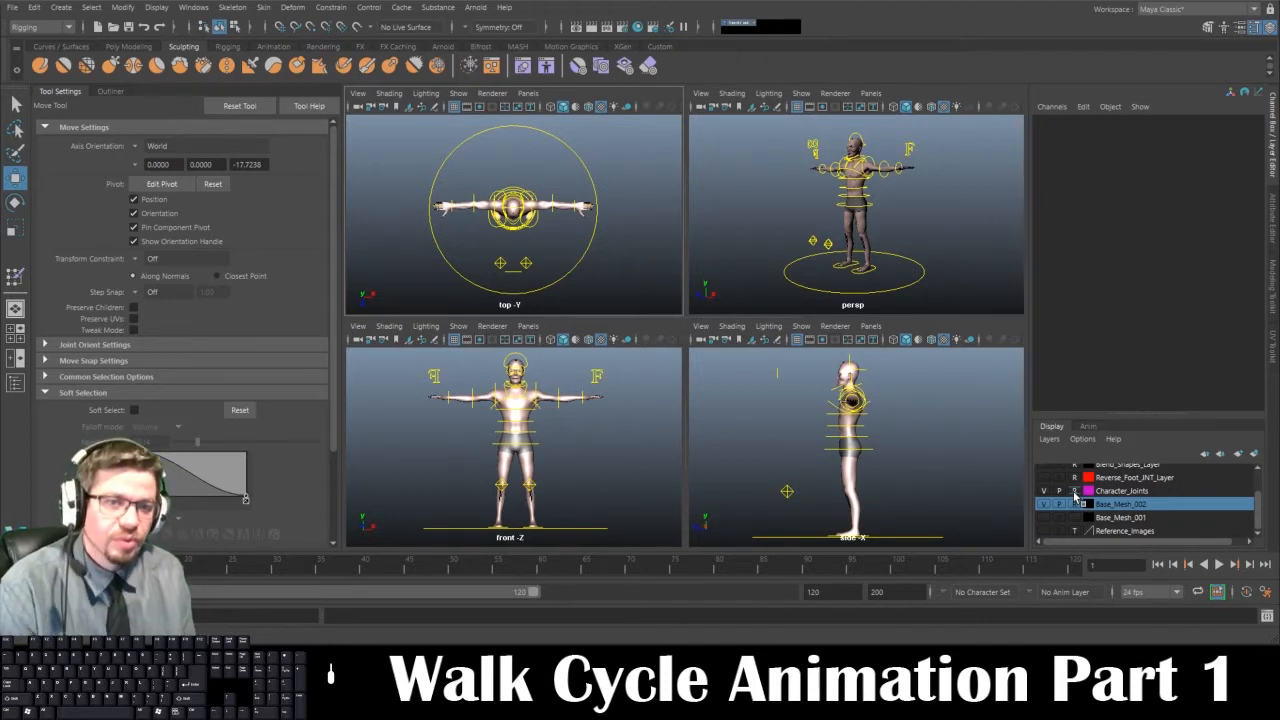
pyautogui.moveTo(889, 221); pyautogui.dragTo(848, 234)
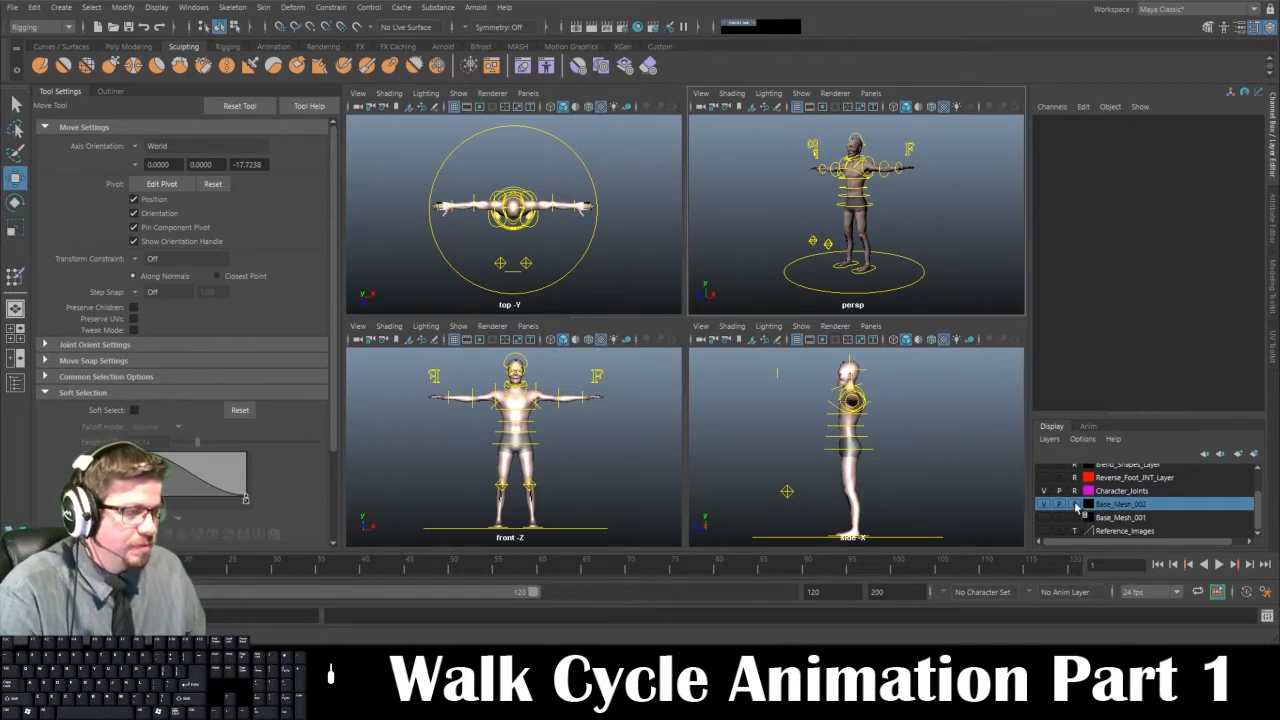
pyautogui.click(918, 281)
pyautogui.click(955, 218)
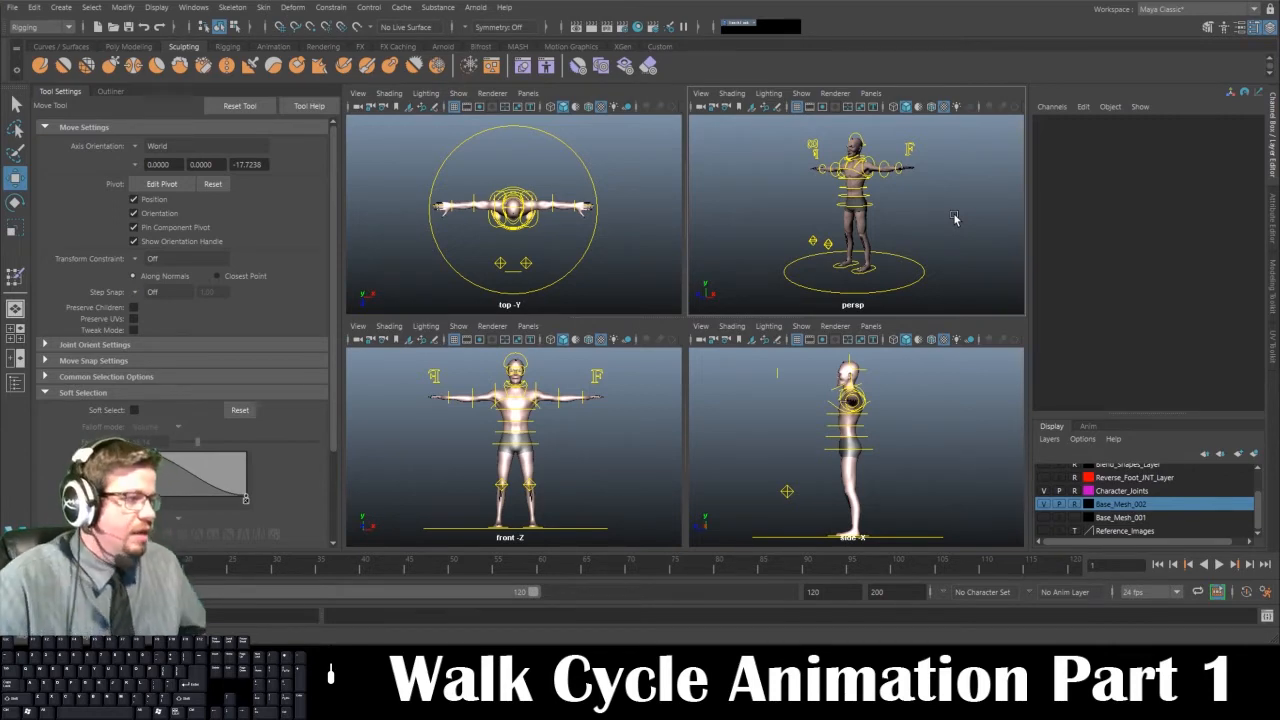
# Move the left foot control forward in the maximized perspective view to a Translate Z of about 11.6
pyautogui.click(872, 271)
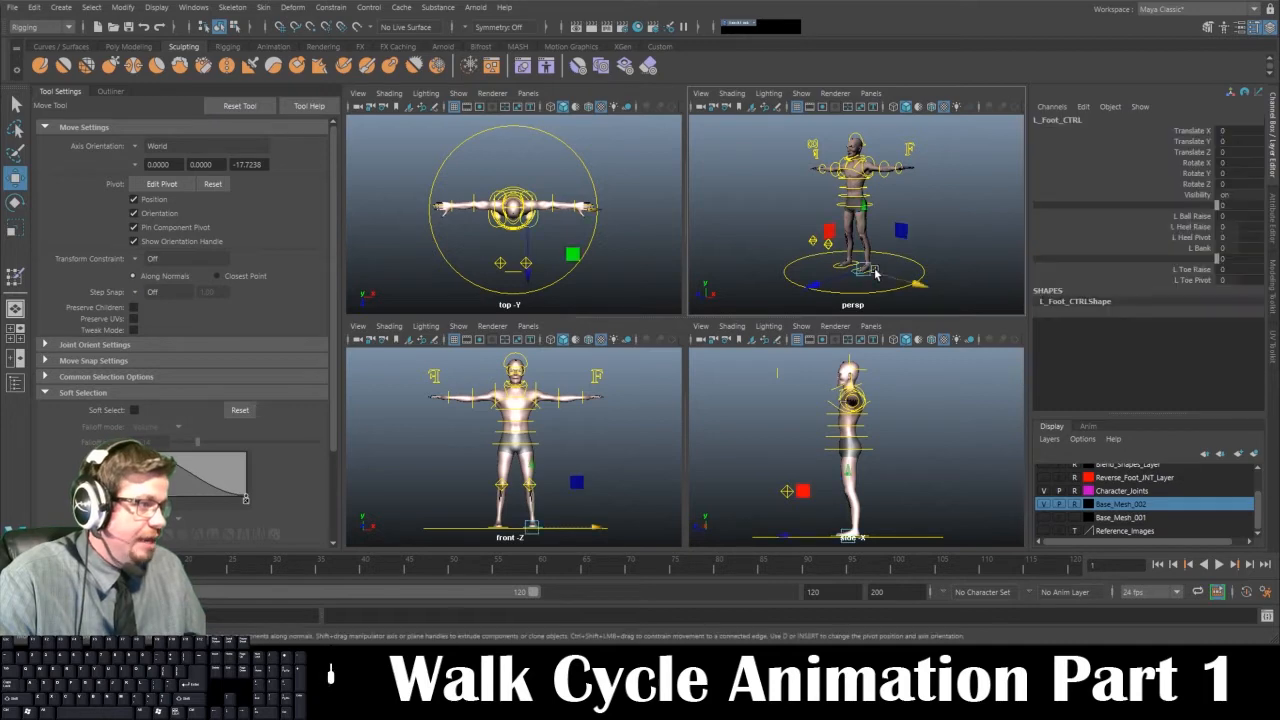
pyautogui.moveTo(932, 261)
pyautogui.keyDown('alt'); pyautogui.mouseDown()
pyautogui.moveTo(898, 261)
pyautogui.moveTo(921, 261)
pyautogui.mouseUp(); pyautogui.keyUp('alt')
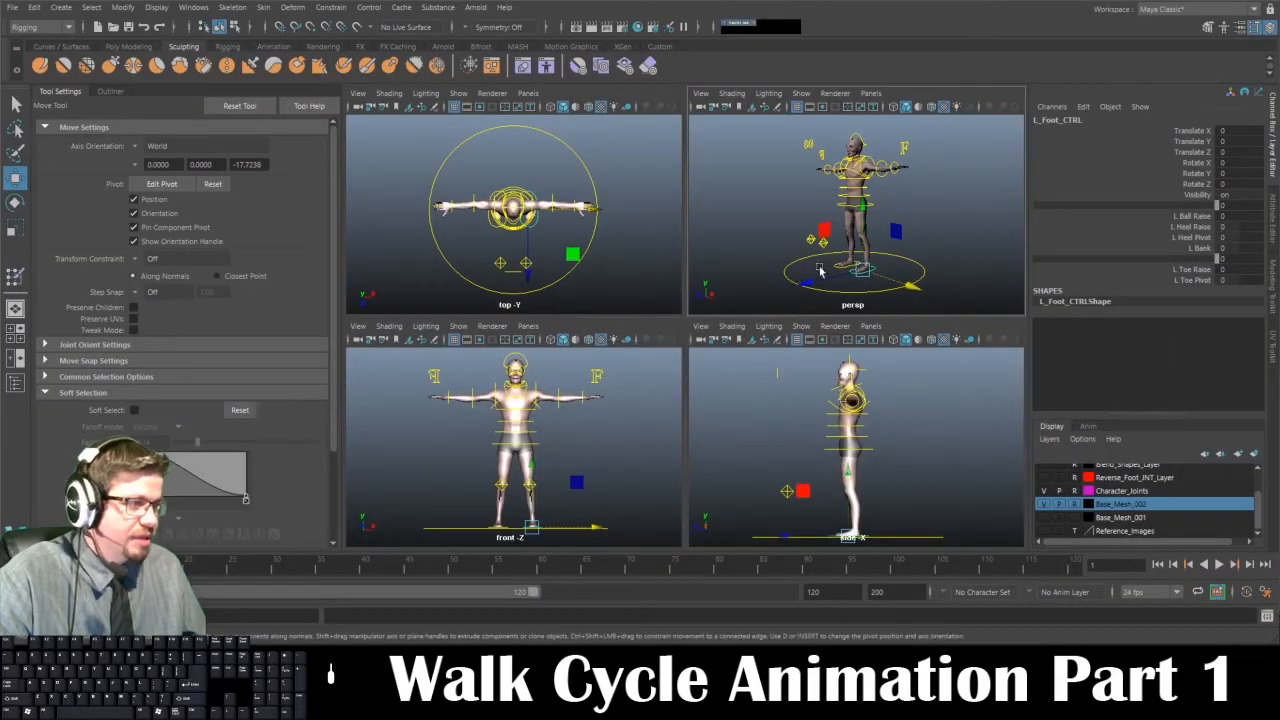
pyautogui.keyDown('alt'); pyautogui.moveTo(797, 290); pyautogui.dragTo(805, 251, button='middle'); pyautogui.keyUp('alt')
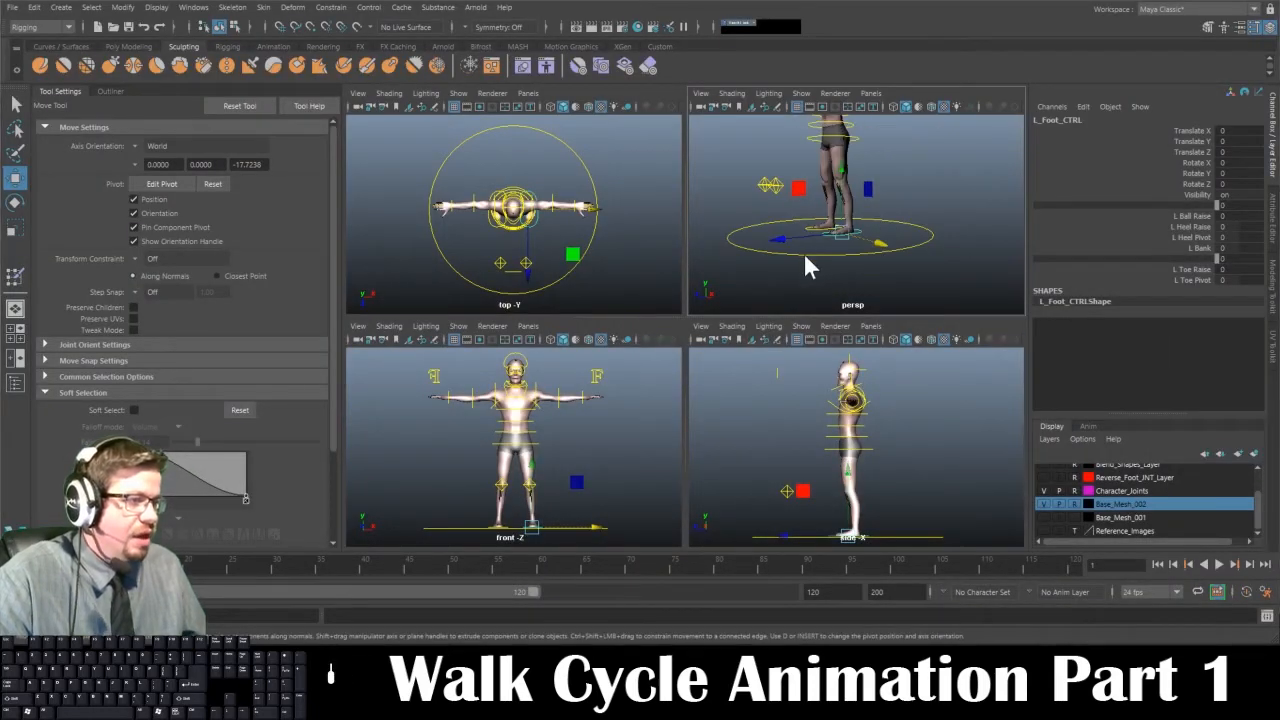
pyautogui.press('space')
pyautogui.keyDown('alt'); pyautogui.moveTo(766, 291); pyautogui.dragTo(774, 461); pyautogui.keyUp('alt')
pyautogui.scroll(3, 760, 350)
pyautogui.scroll(-4, 774, 461)
pyautogui.keyDown('alt'); pyautogui.moveTo(699, 371); pyautogui.dragTo(646, 374); pyautogui.keyUp('alt')
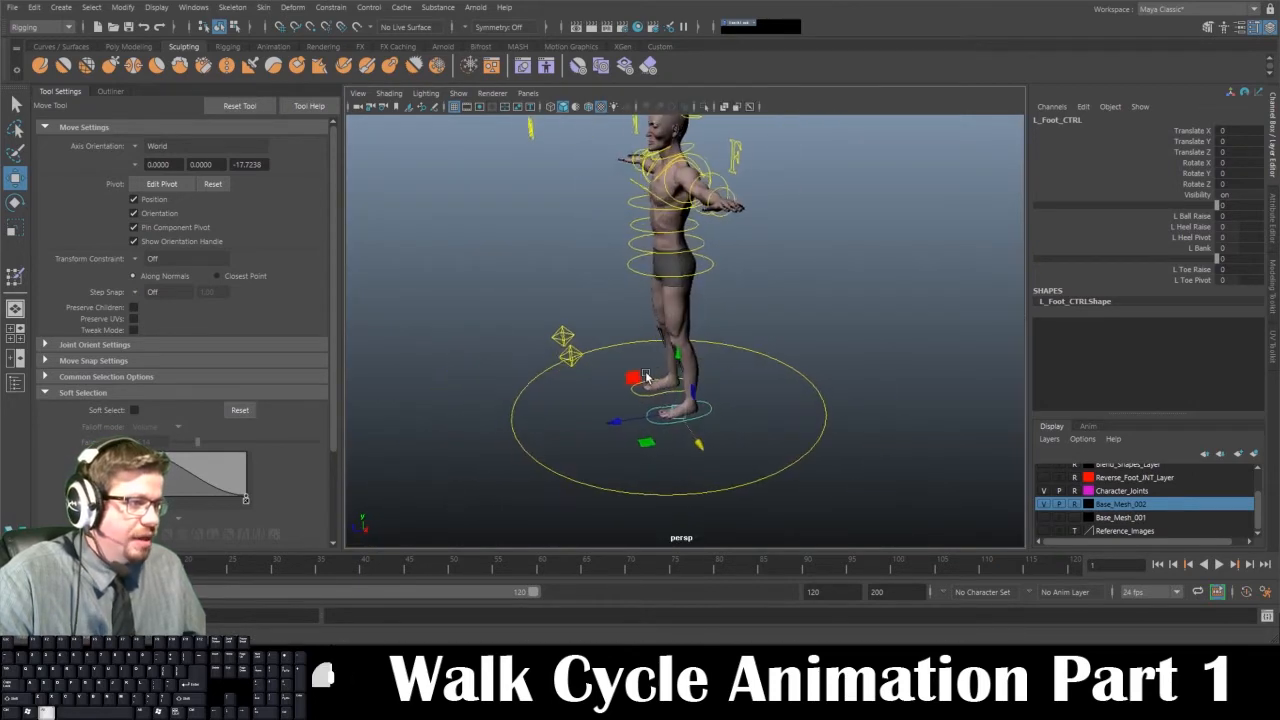
pyautogui.press('space')
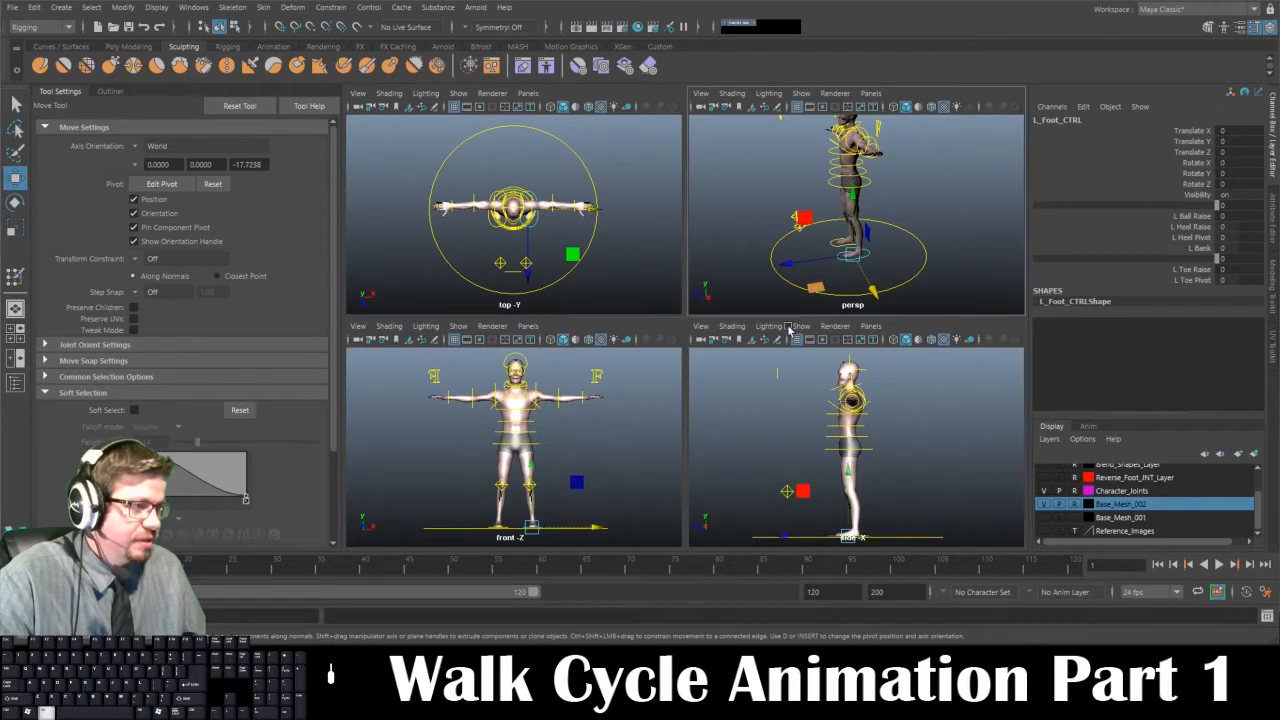
pyautogui.press('space')
pyautogui.scroll(5, 663, 463)
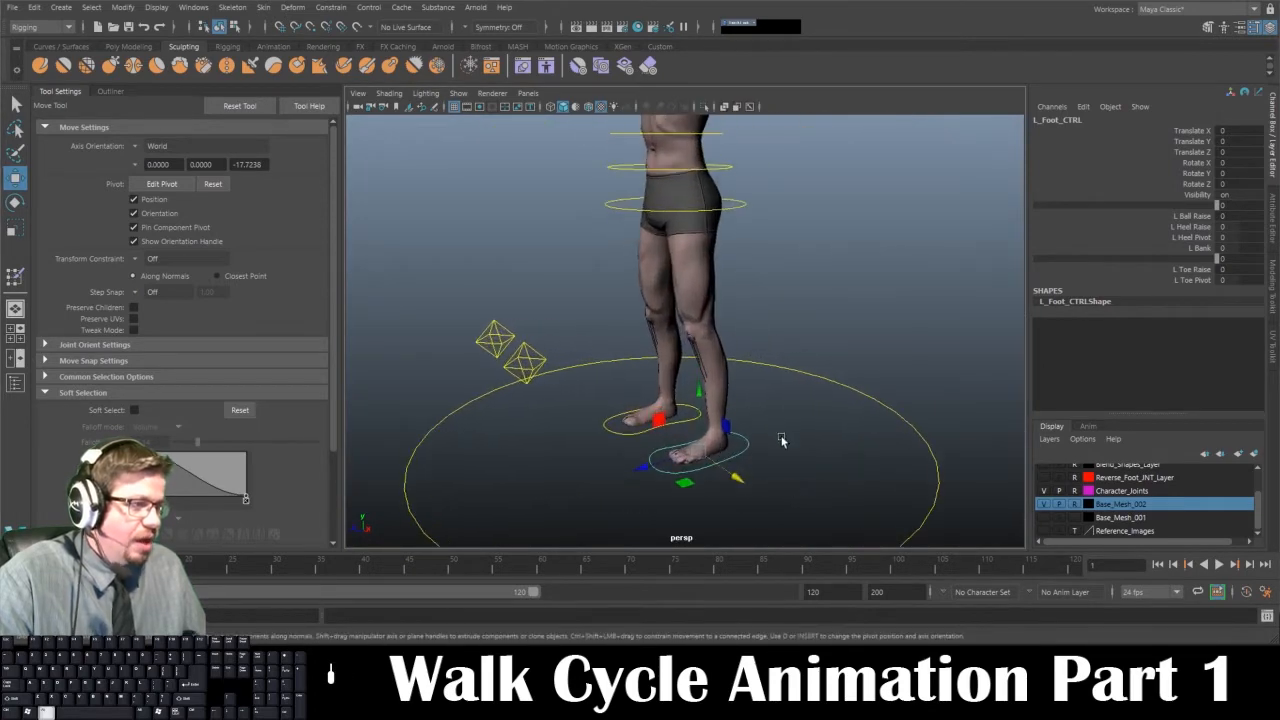
pyautogui.moveTo(652, 463); pyautogui.dragTo(606, 470)
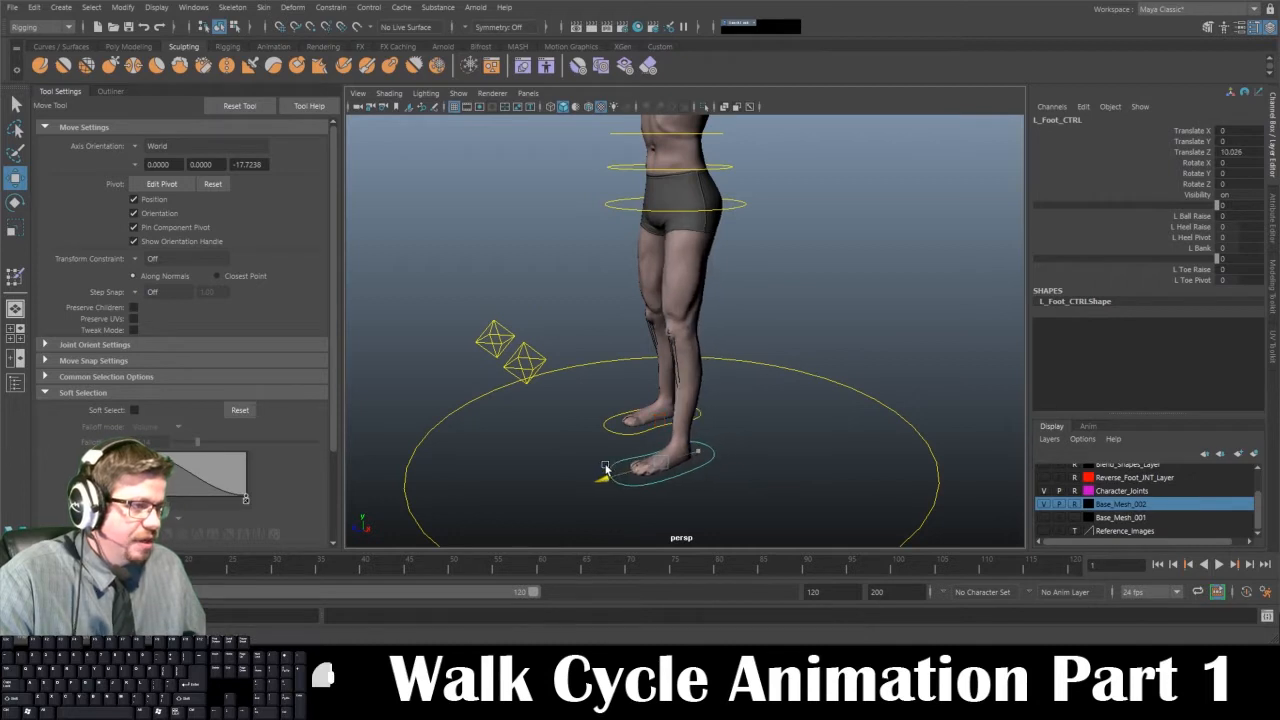
pyautogui.hotkey('ctrl', 'z')
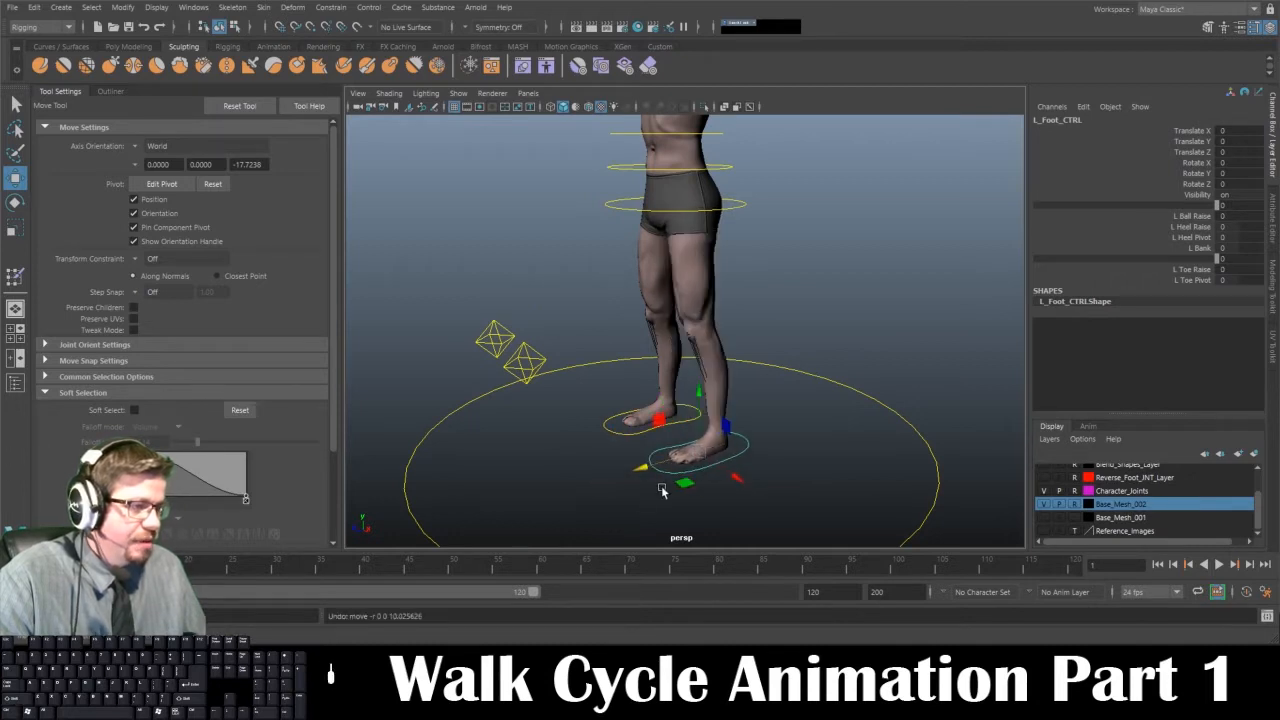
pyautogui.moveTo(641, 468); pyautogui.dragTo(596, 479)
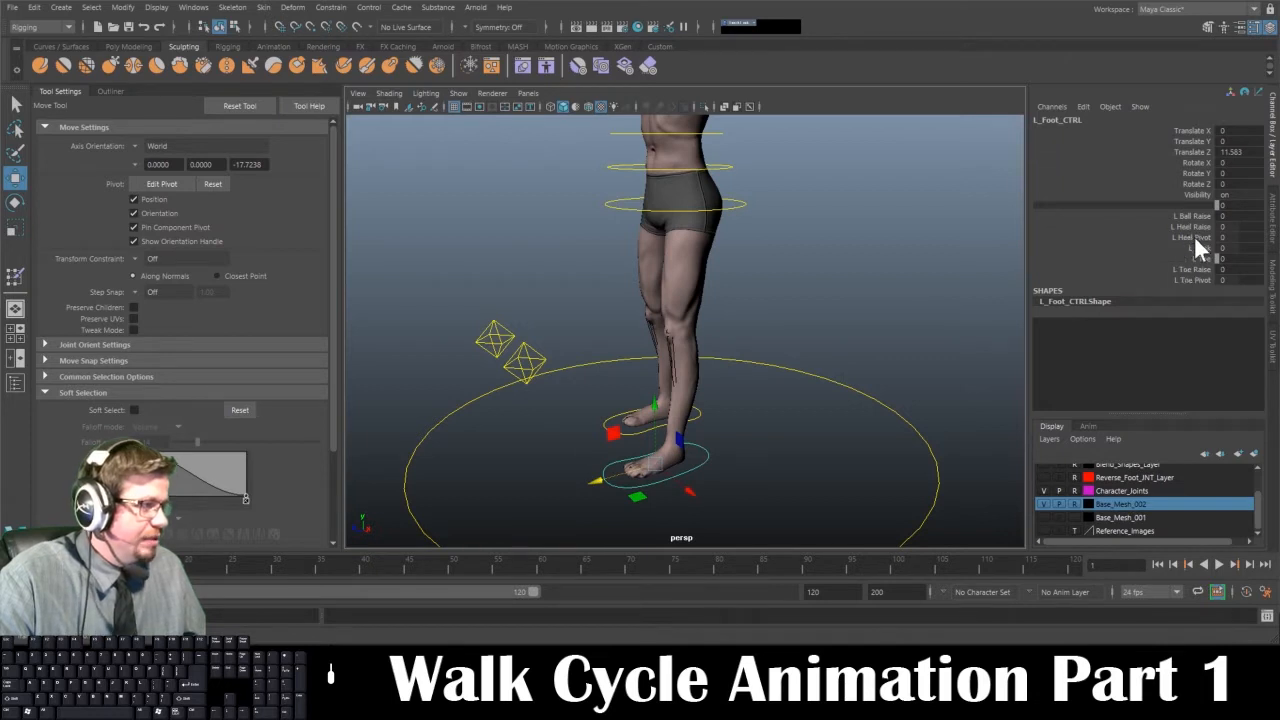
# Set the left foot's L Heel Raise to about 21.4 and nudge its control slightly further forward
pyautogui.click(1192, 227)
pyautogui.moveTo(740, 343); pyautogui.dragTo(886, 341, button='middle')
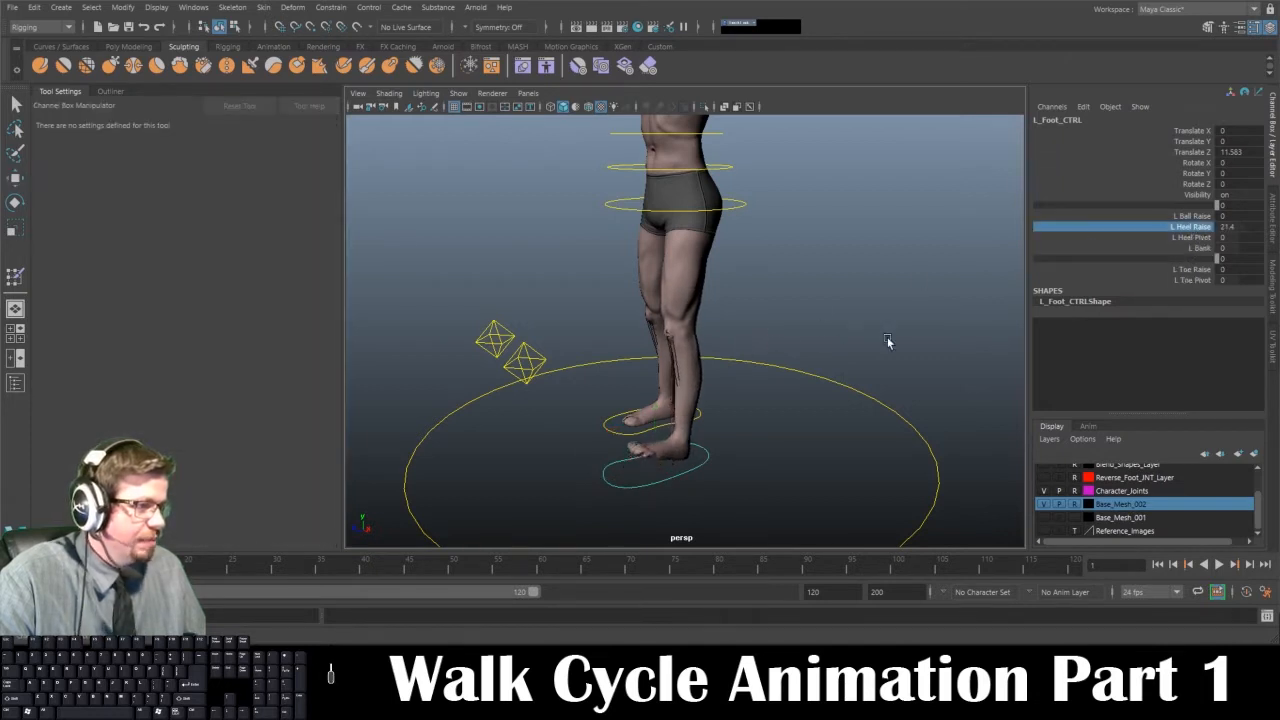
pyautogui.keyDown('alt'); pyautogui.moveTo(886, 341); pyautogui.dragTo(772, 338); pyautogui.keyUp('alt')
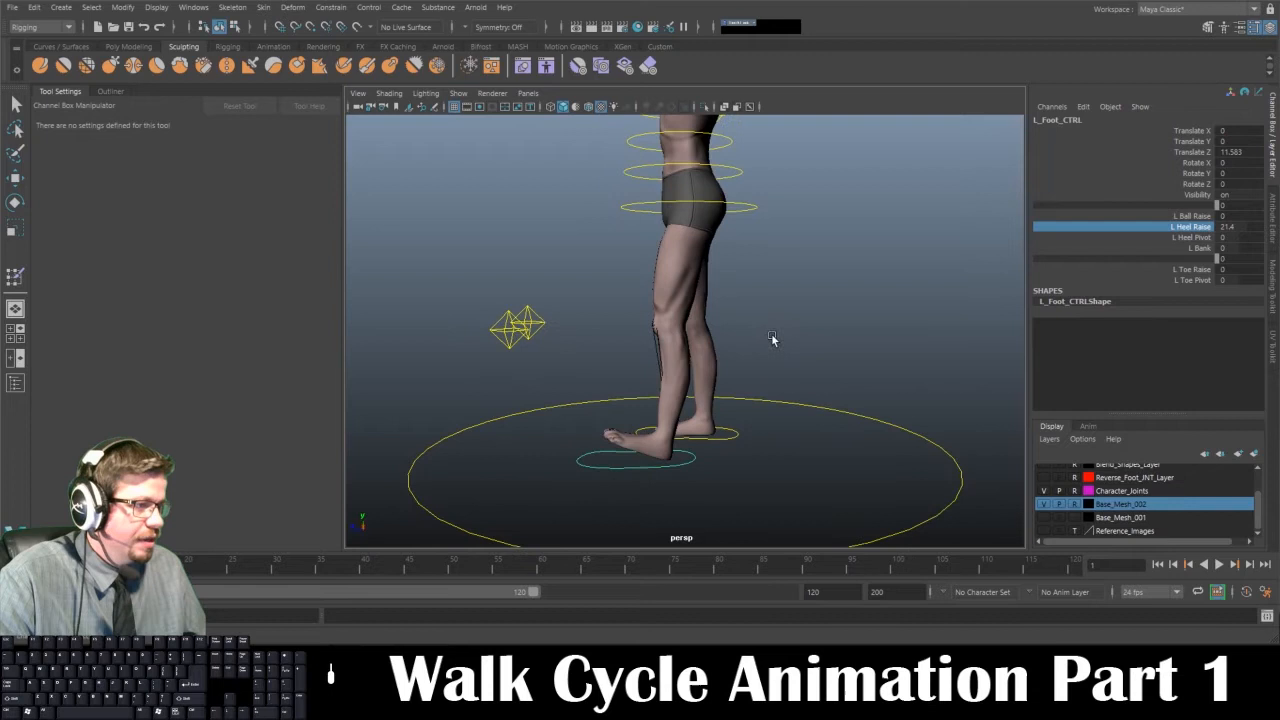
pyautogui.press('w')
pyautogui.moveTo(593, 459); pyautogui.dragTo(776, 353)
# Move the right foot control back to a Translate Z of about -11.2 and set its R Ball Raise to about 28.2
pyautogui.click(728, 437)
pyautogui.click(728, 437)
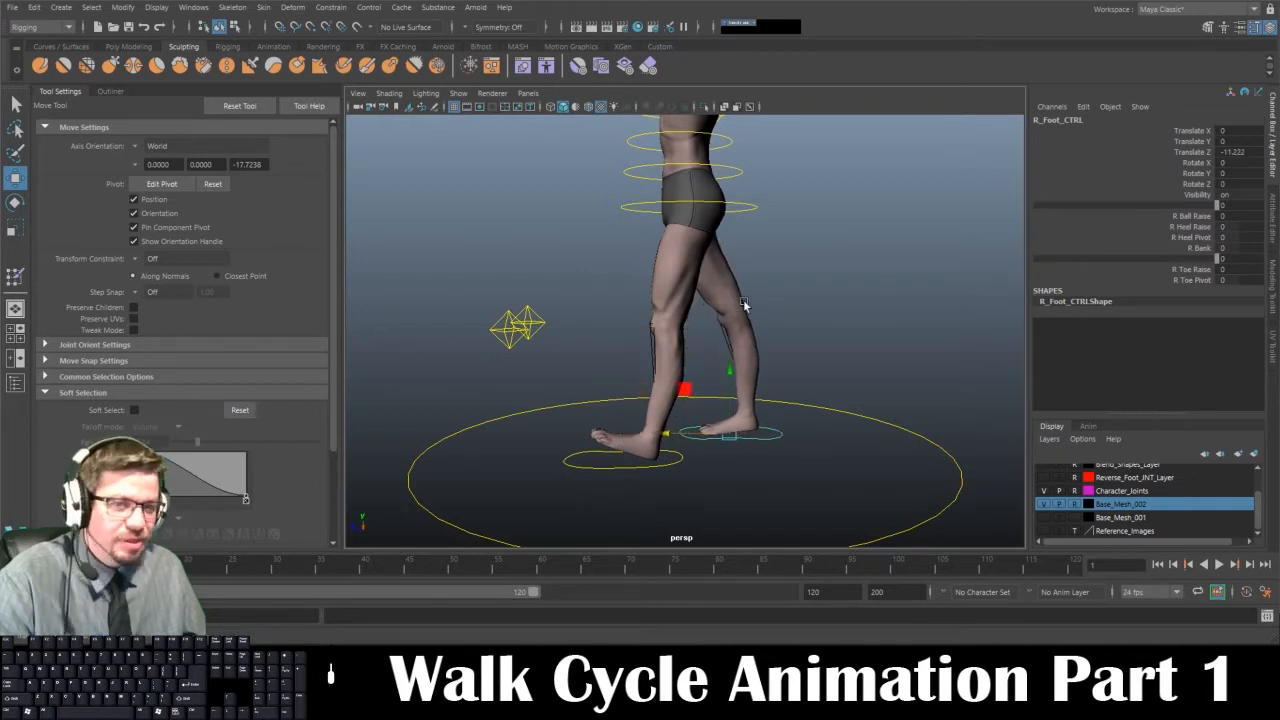
pyautogui.click(1191, 215)
pyautogui.moveTo(890, 339); pyautogui.dragTo(1070, 300, button='middle')
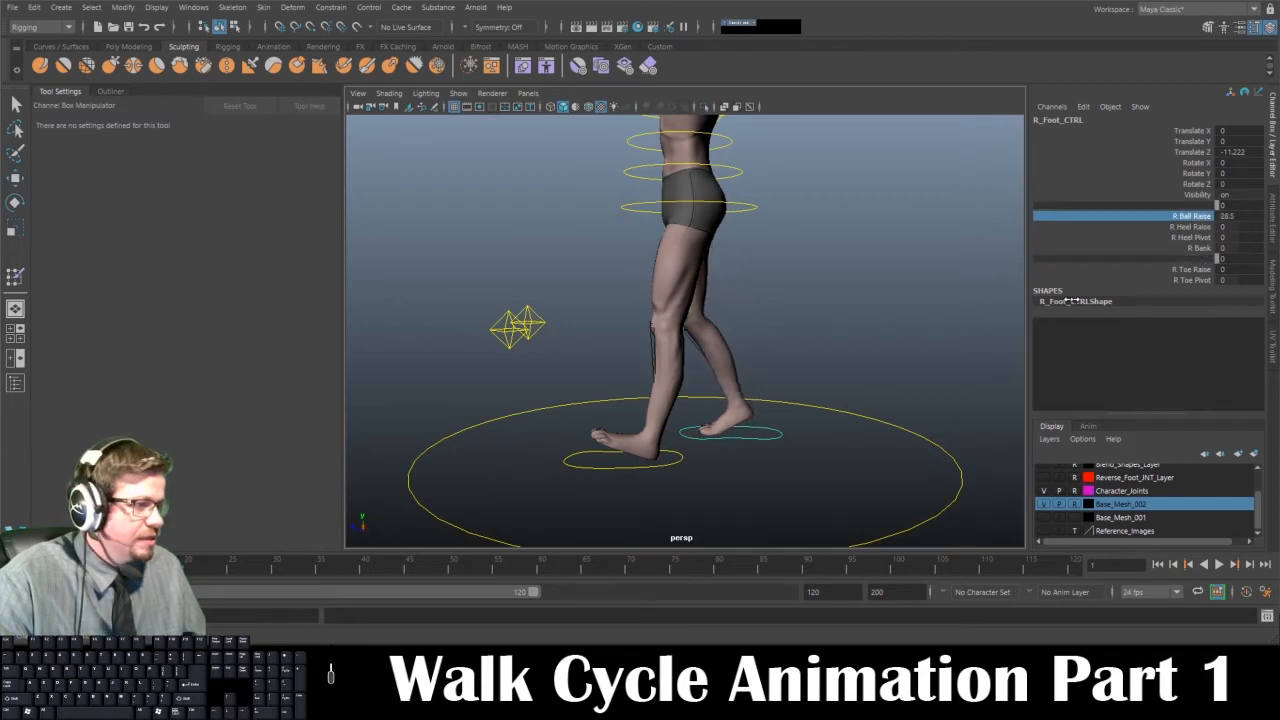
pyautogui.keyDown('alt'); pyautogui.moveTo(846, 343); pyautogui.dragTo(794, 346); pyautogui.keyUp('alt')
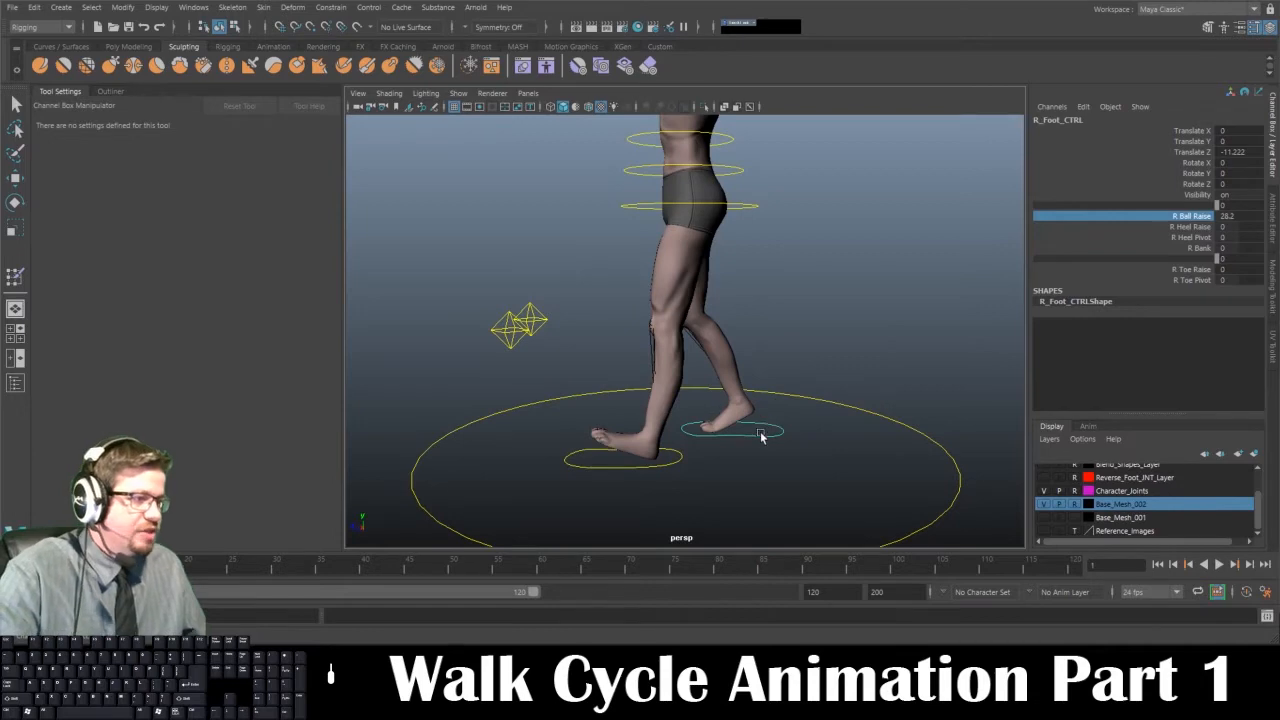
# Move the right foot control further back to a Translate Z of about -16.2, comparing the stride with the contact pose in the walk cycle reference image
pyautogui.press('w')
pyautogui.moveTo(676, 428); pyautogui.dragTo(694, 430)
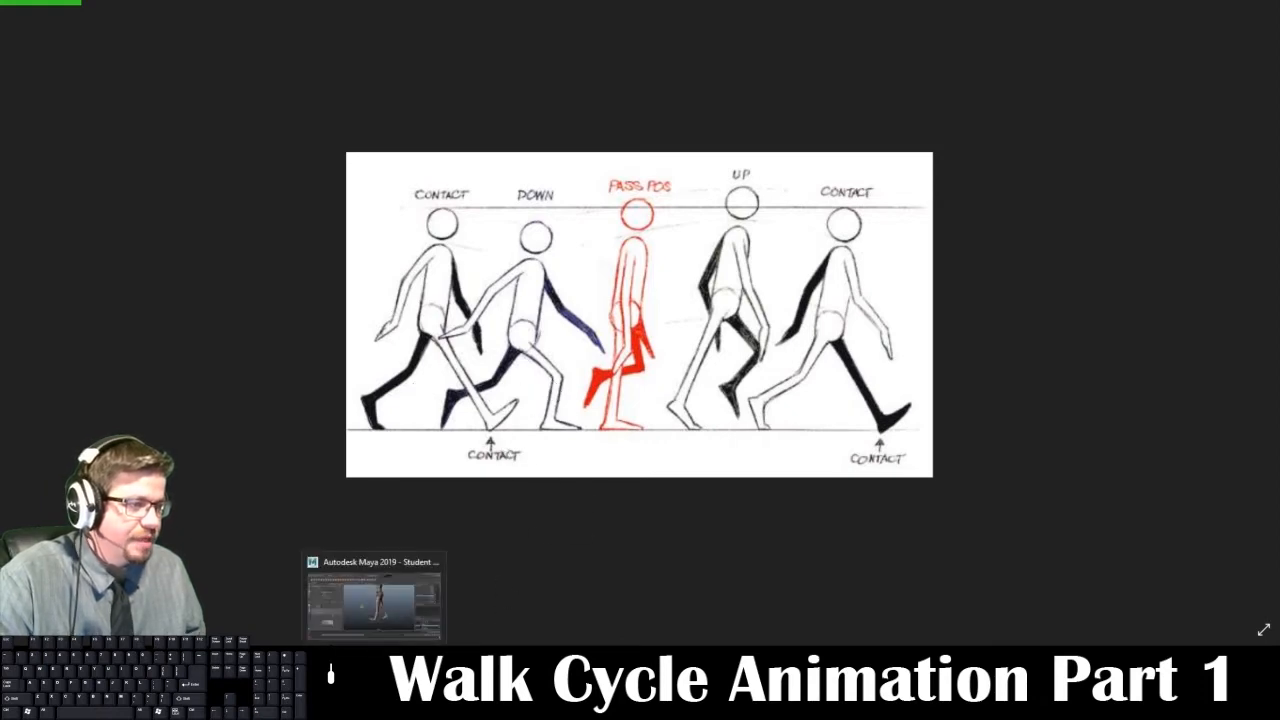
pyautogui.click(374, 662)
pyautogui.keyDown('alt'); pyautogui.moveTo(592, 400); pyautogui.dragTo(698, 434); pyautogui.keyUp('alt')
pyautogui.keyDown('alt'); pyautogui.moveTo(818, 436); pyautogui.dragTo(780, 426); pyautogui.keyUp('alt')
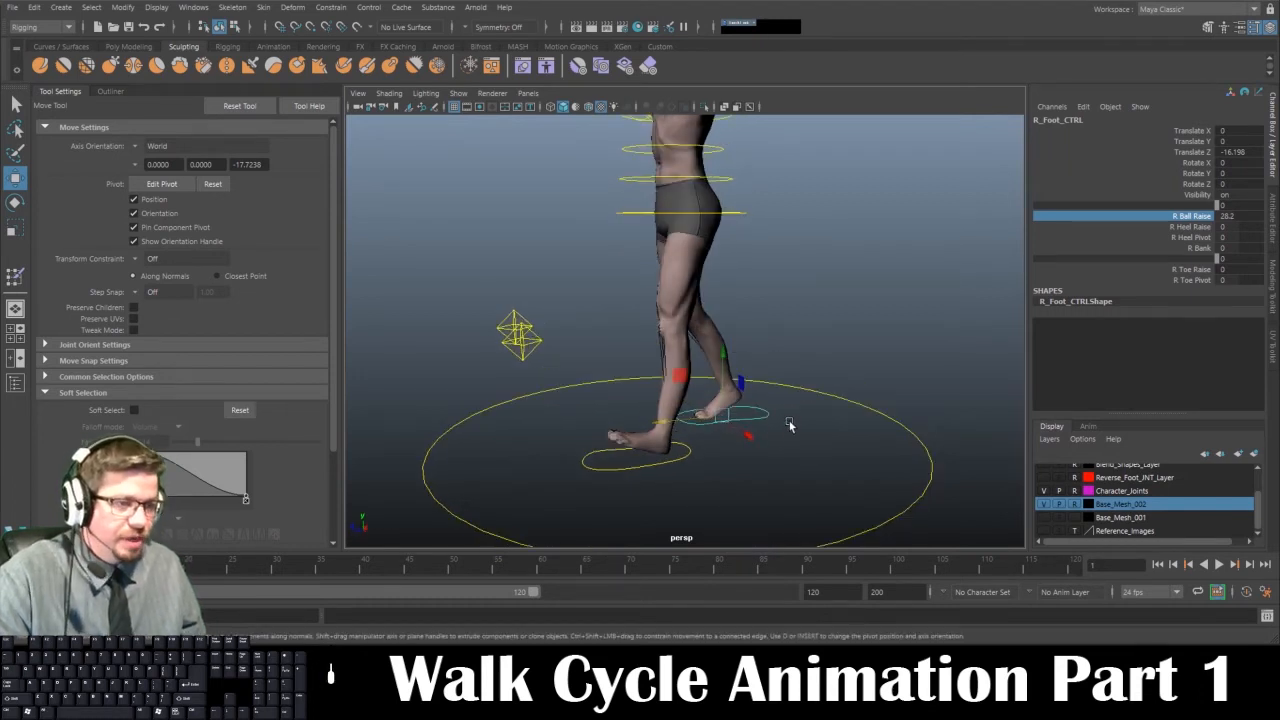
# Set a keyframe on the right foot control at frame 1 and briefly play the timeline to check it
pyautogui.press('s')
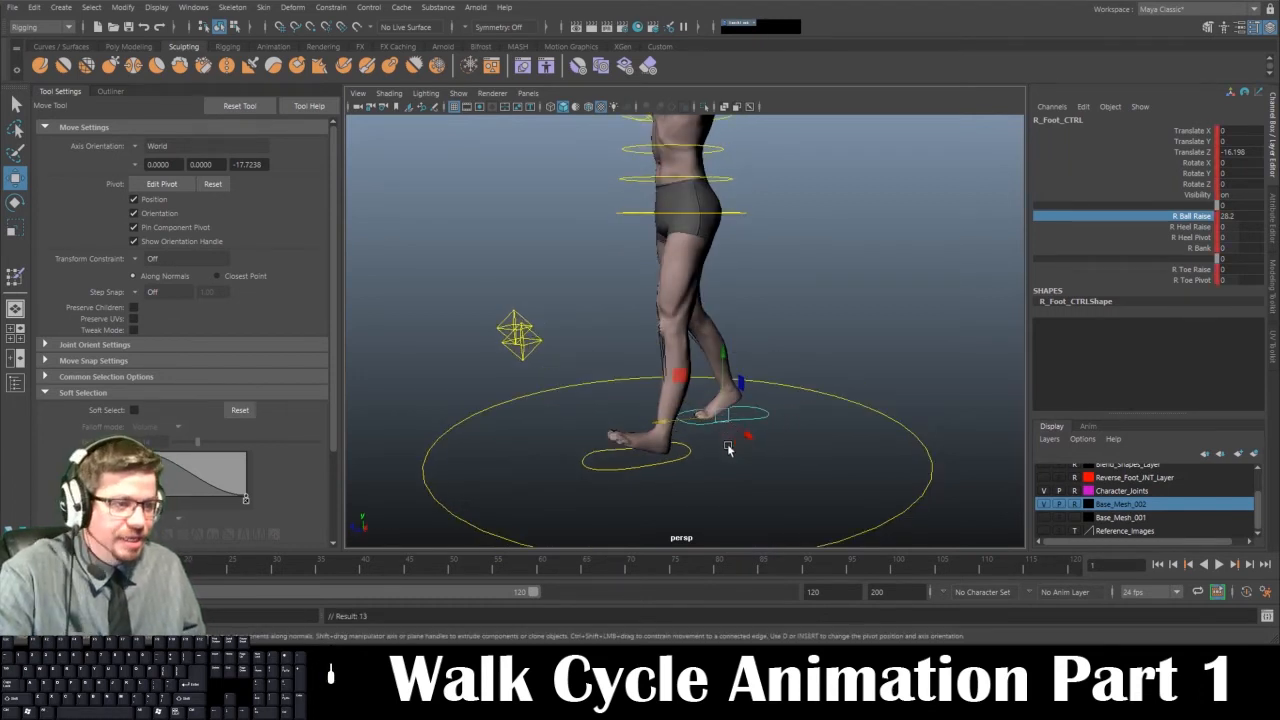
pyautogui.hotkey('alt', 'v')
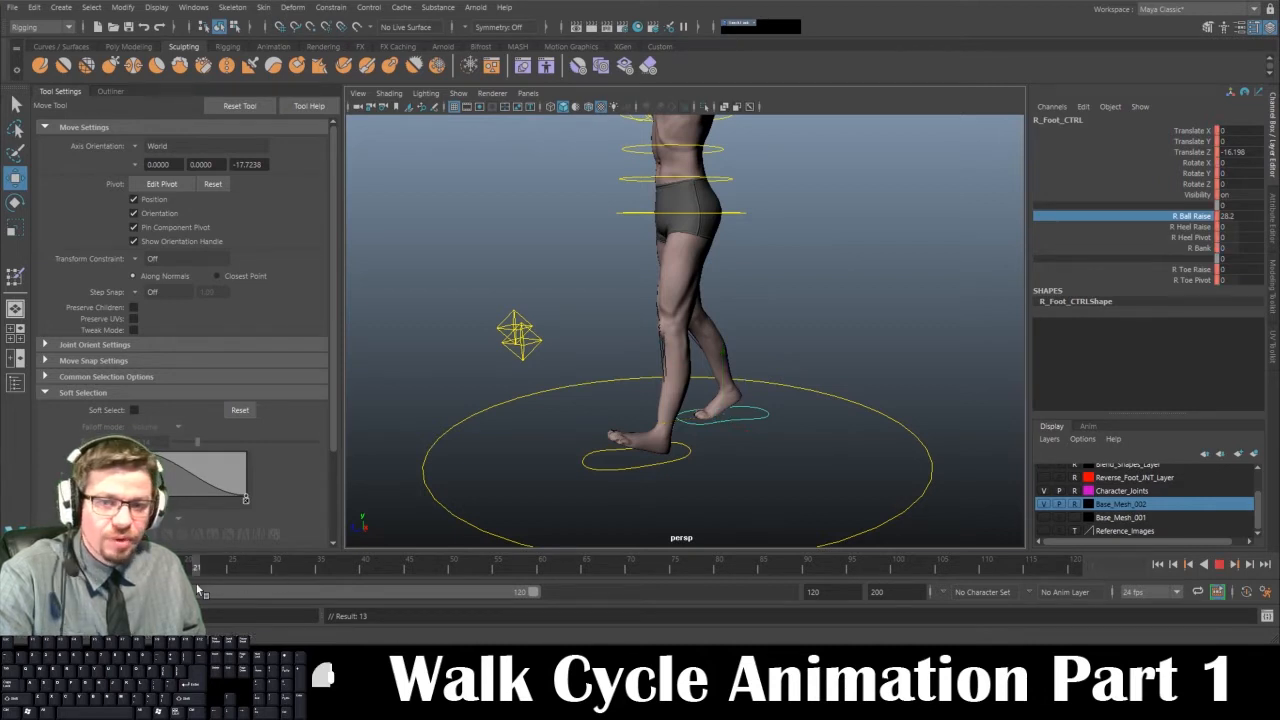
pyautogui.press('Escape')
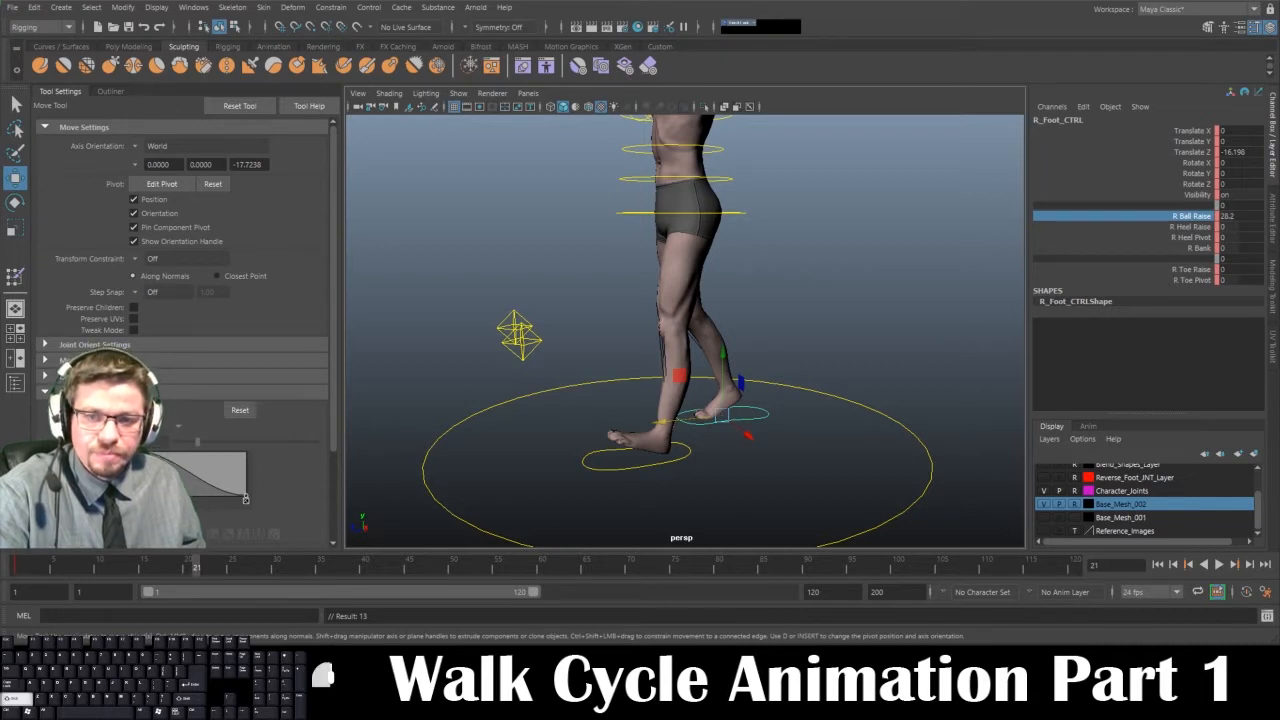
# Return to frame 1 and set keyframes on both the left and the right foot controls for the contact pose
pyautogui.click(459, 362)
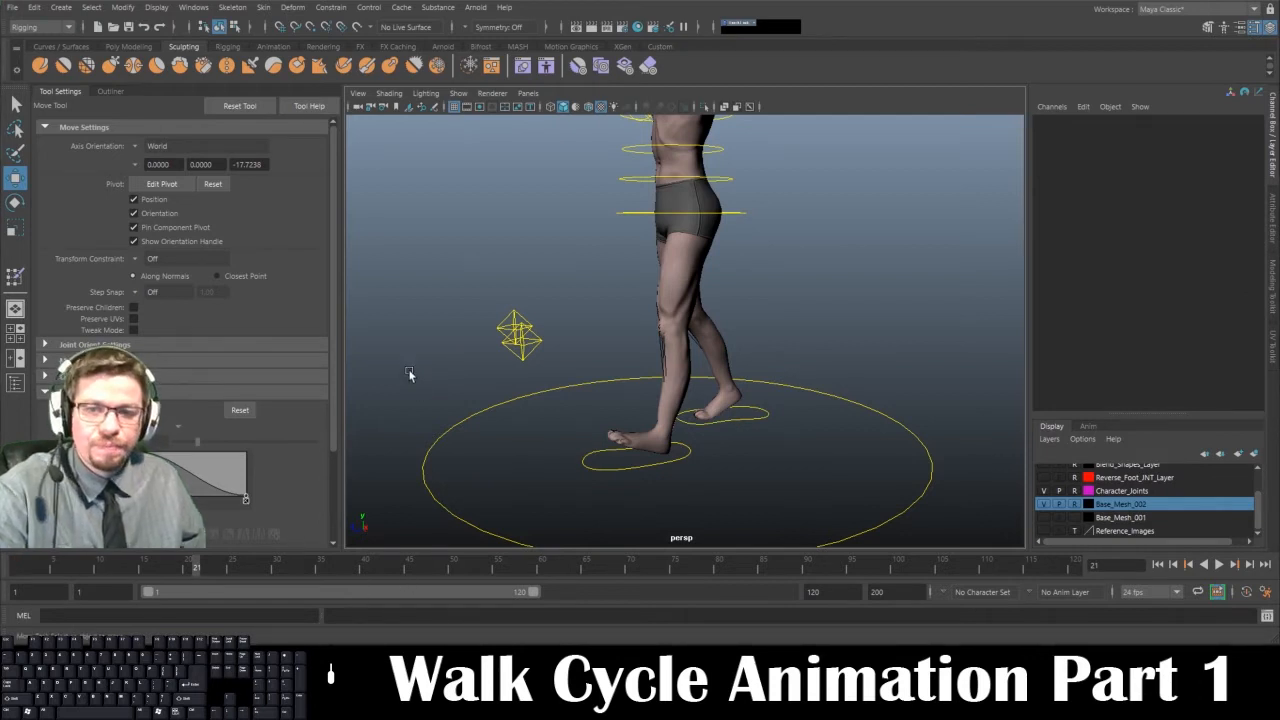
pyautogui.click(590, 462)
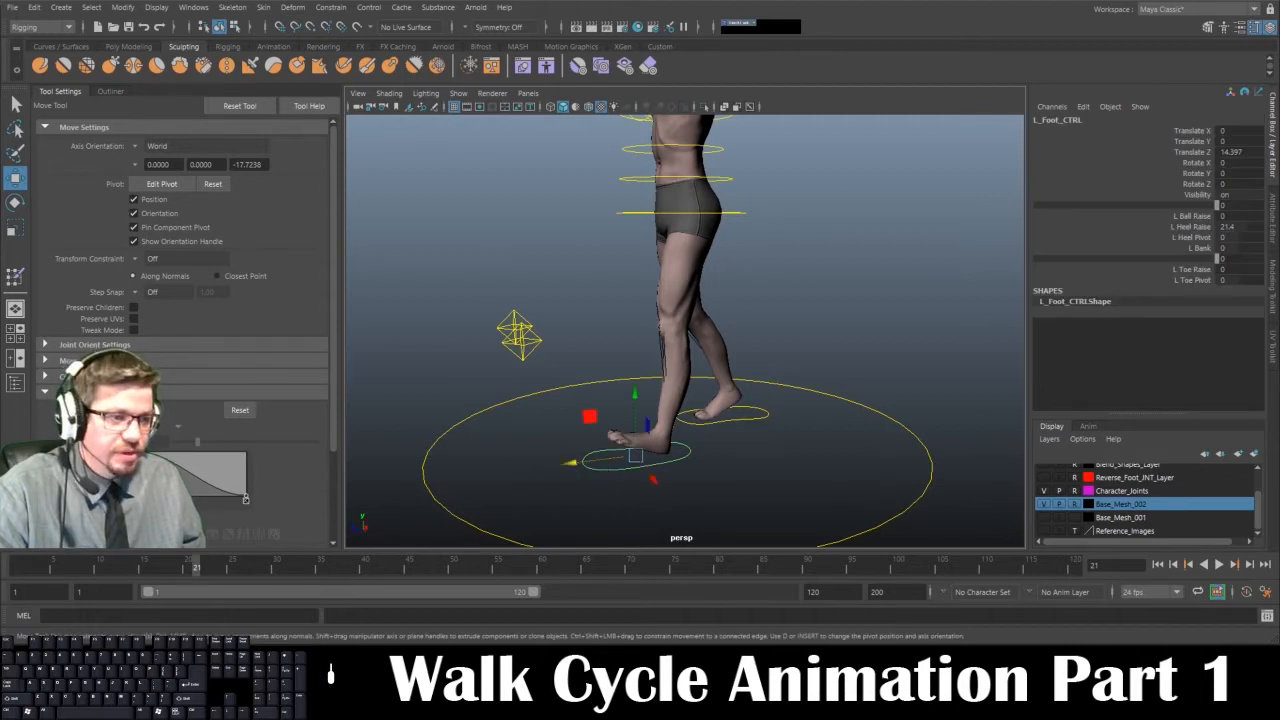
pyautogui.click(24, 568)
pyautogui.hotkey('alt', 'v')
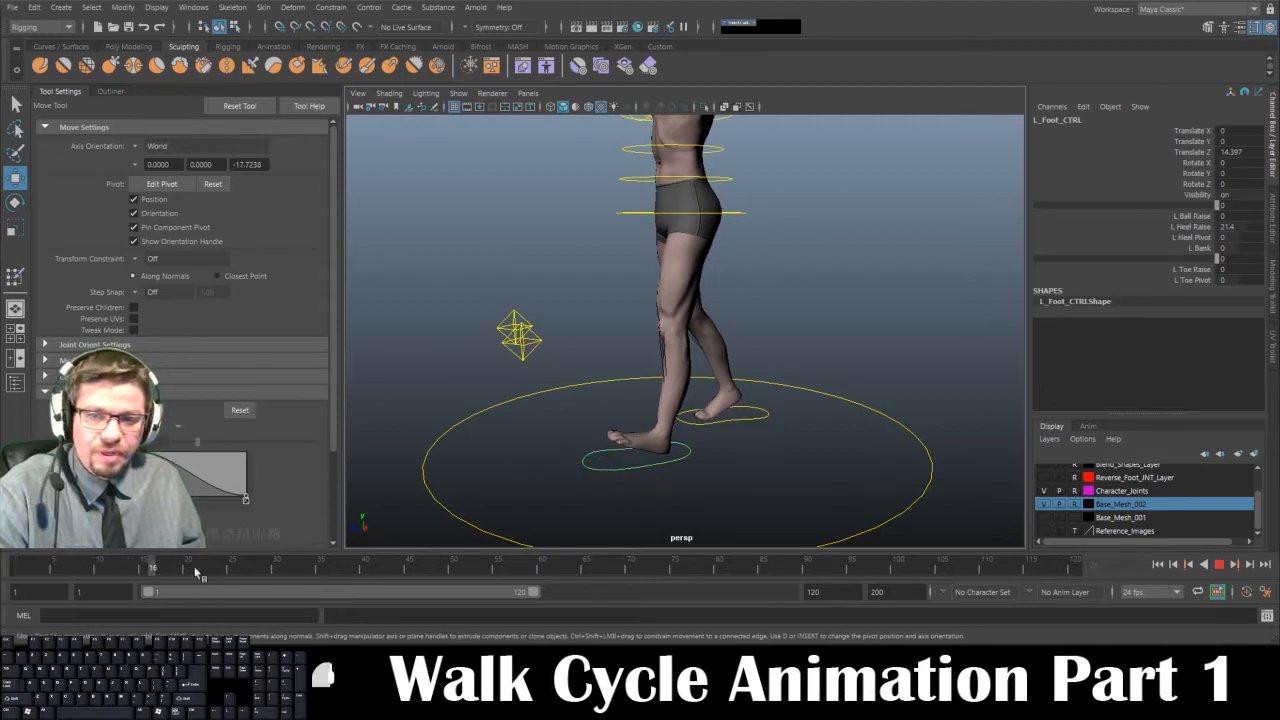
pyautogui.hotkey('alt', 'v')
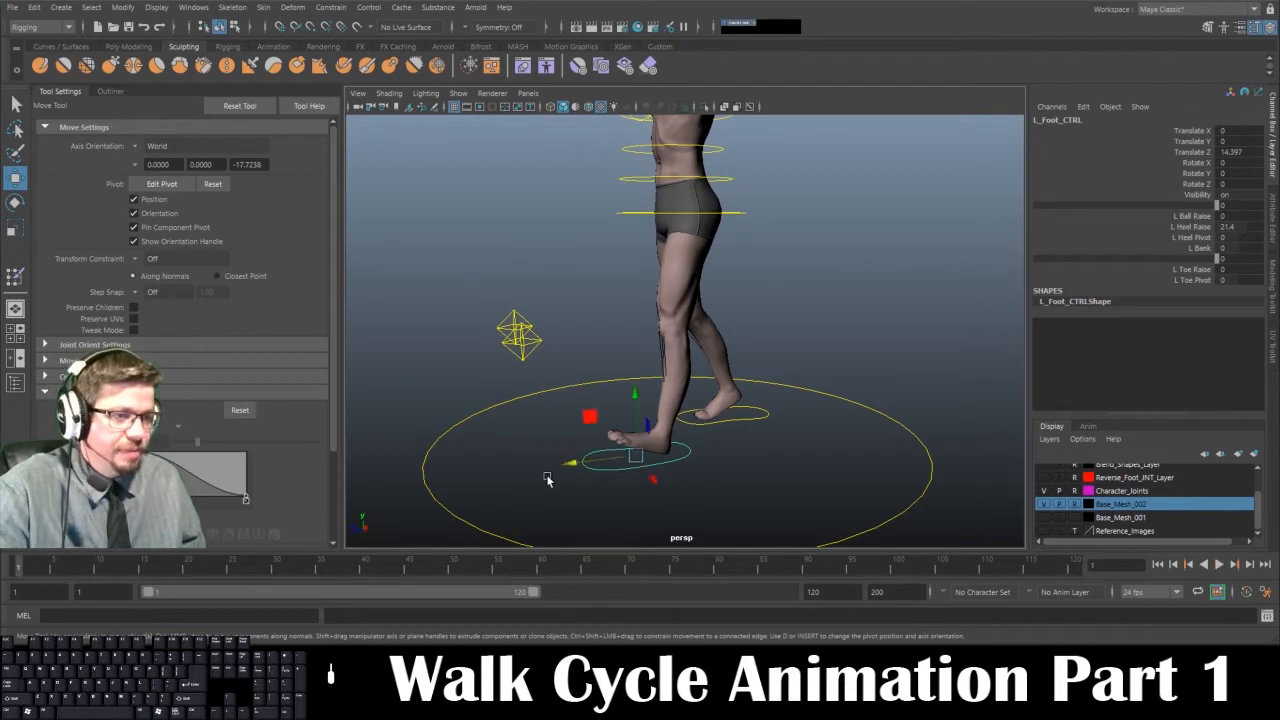
pyautogui.press('s')
pyautogui.click(762, 424)
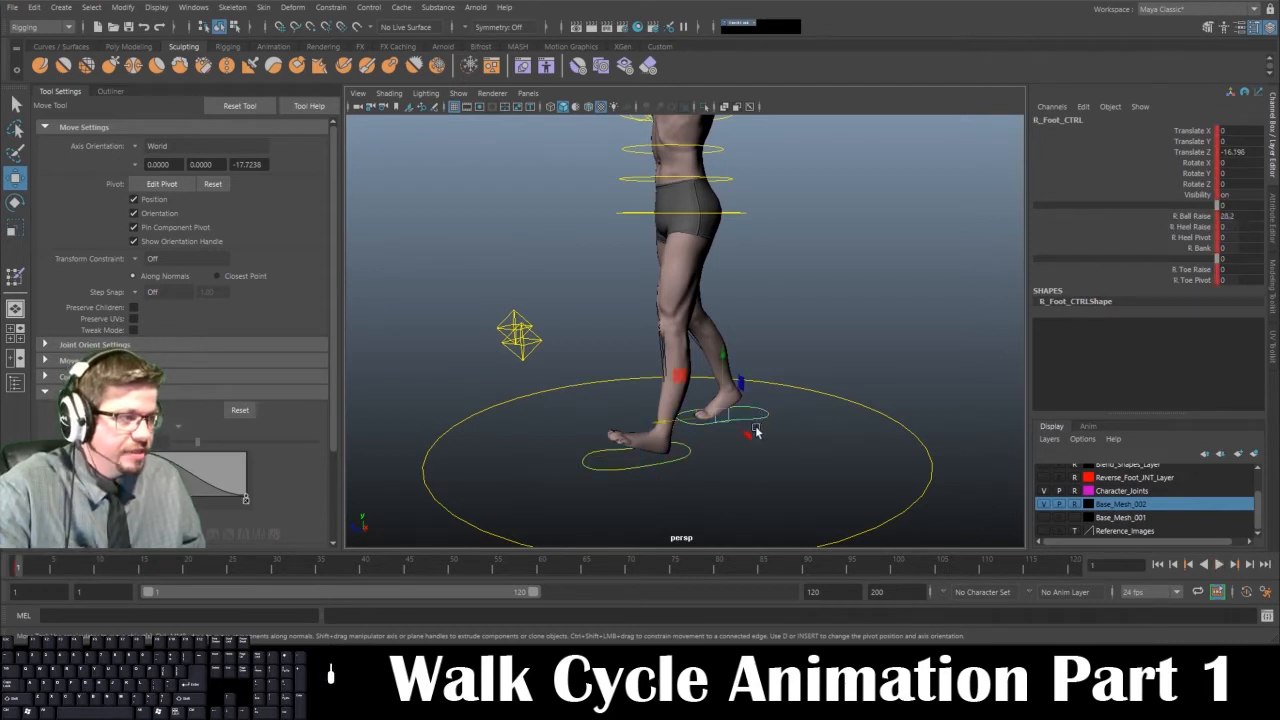
pyautogui.press('s')
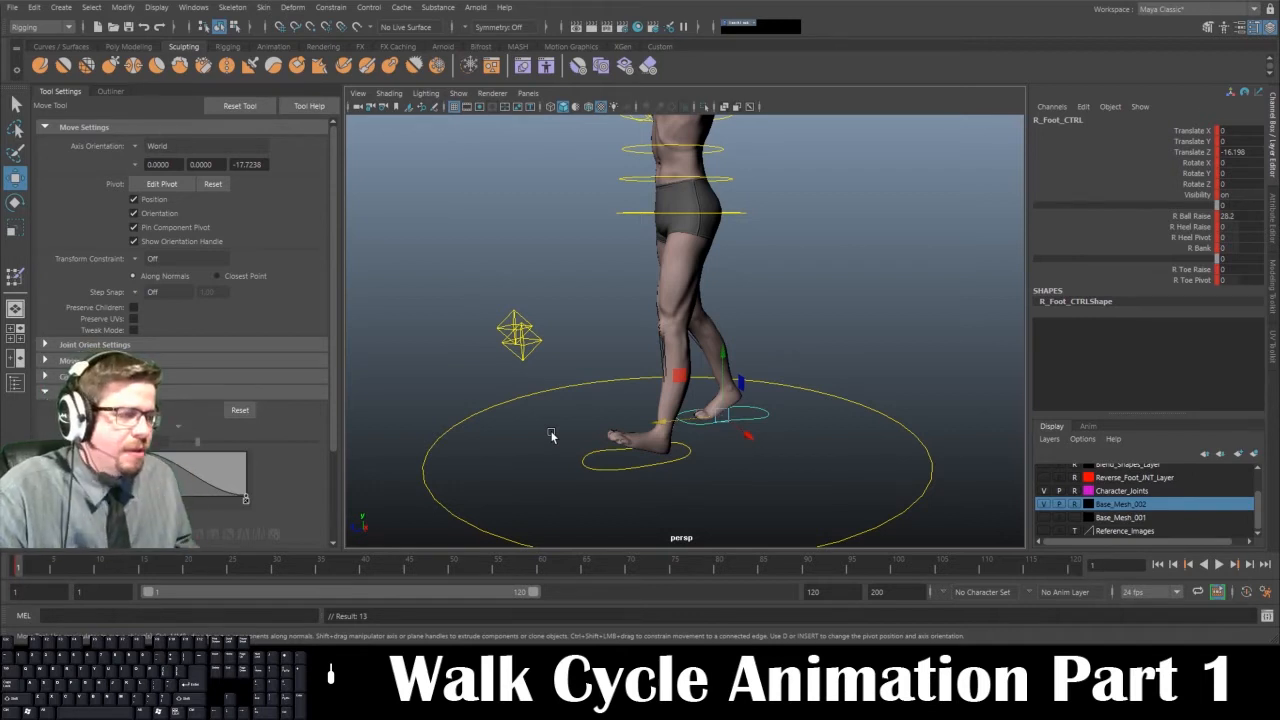
# Lower the root control at the hips to a Translate Y of about -1.9 and key it at frame 1
pyautogui.moveTo(611, 480)
pyautogui.keyDown('alt'); pyautogui.mouseDown()
pyautogui.moveTo(627, 467)
pyautogui.moveTo(603, 488)
pyautogui.moveTo(566, 488)
pyautogui.moveTo(596, 480)
pyautogui.mouseUp(); pyautogui.keyUp('alt')
pyautogui.click(627, 469)
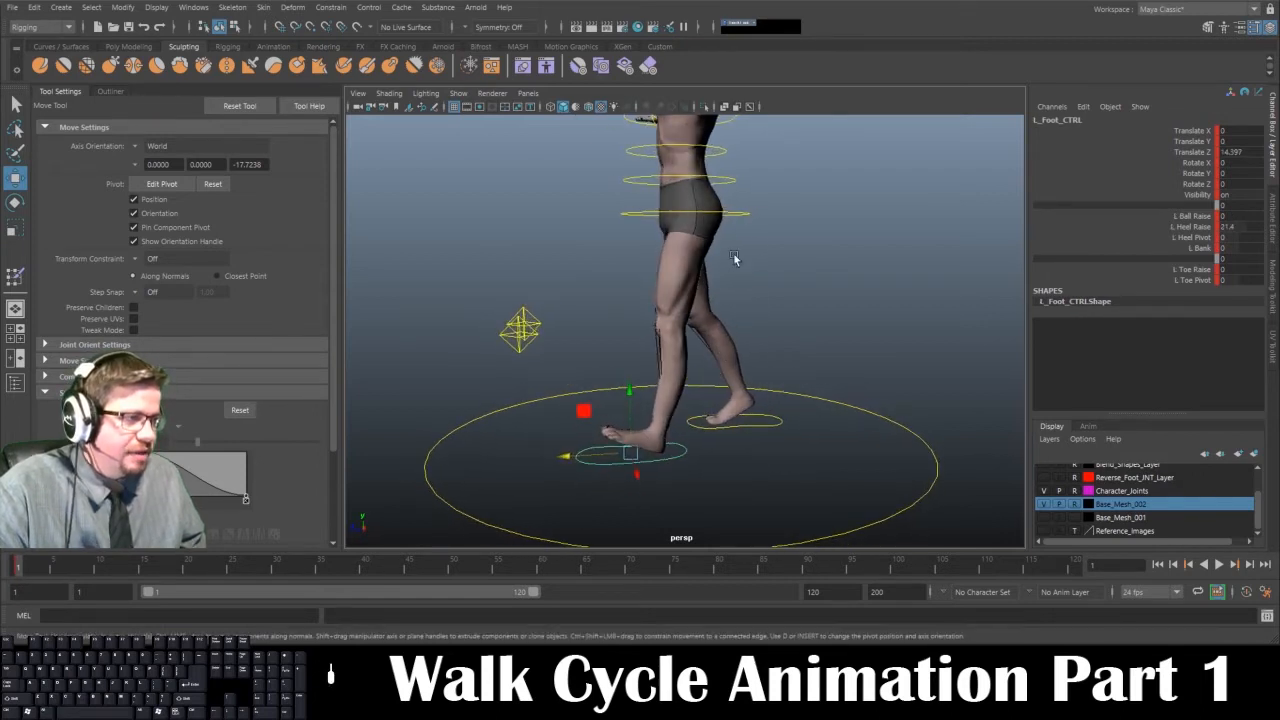
pyautogui.click(740, 215)
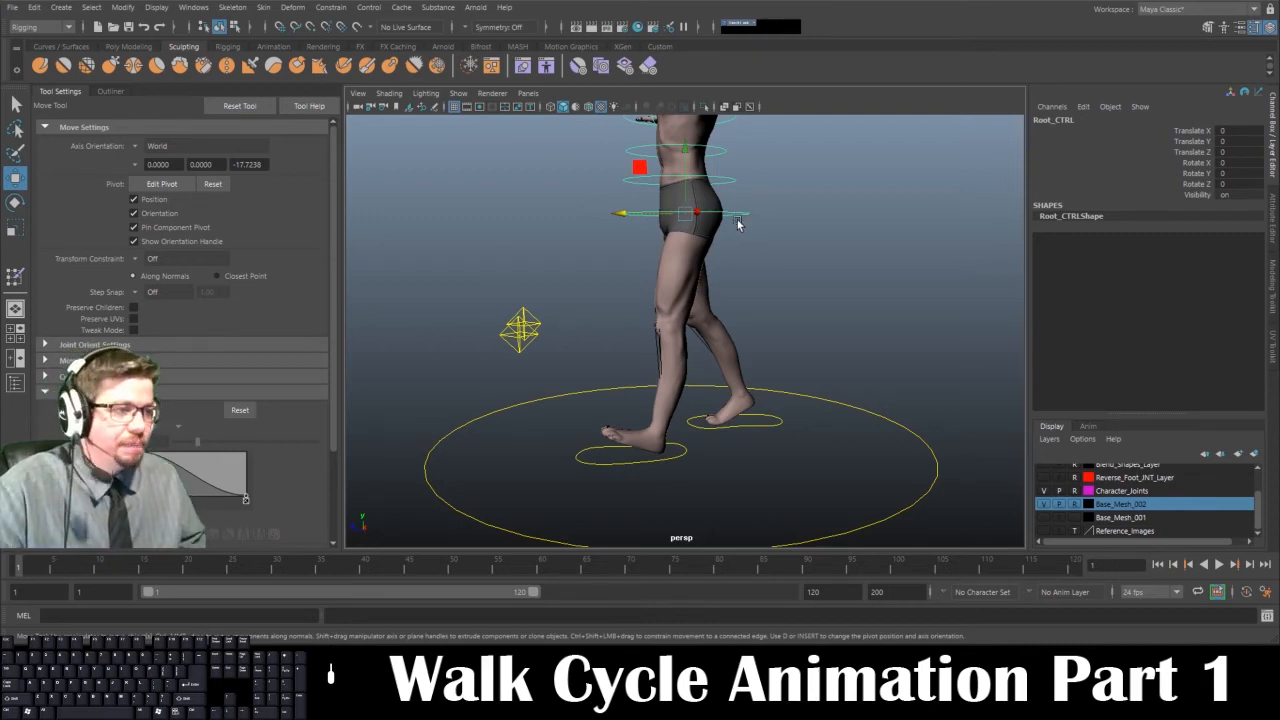
pyautogui.keyDown('alt'); pyautogui.moveTo(668, 402); pyautogui.dragTo(580, 466); pyautogui.keyUp('alt')
pyautogui.click(715, 470)
pyautogui.click(758, 222)
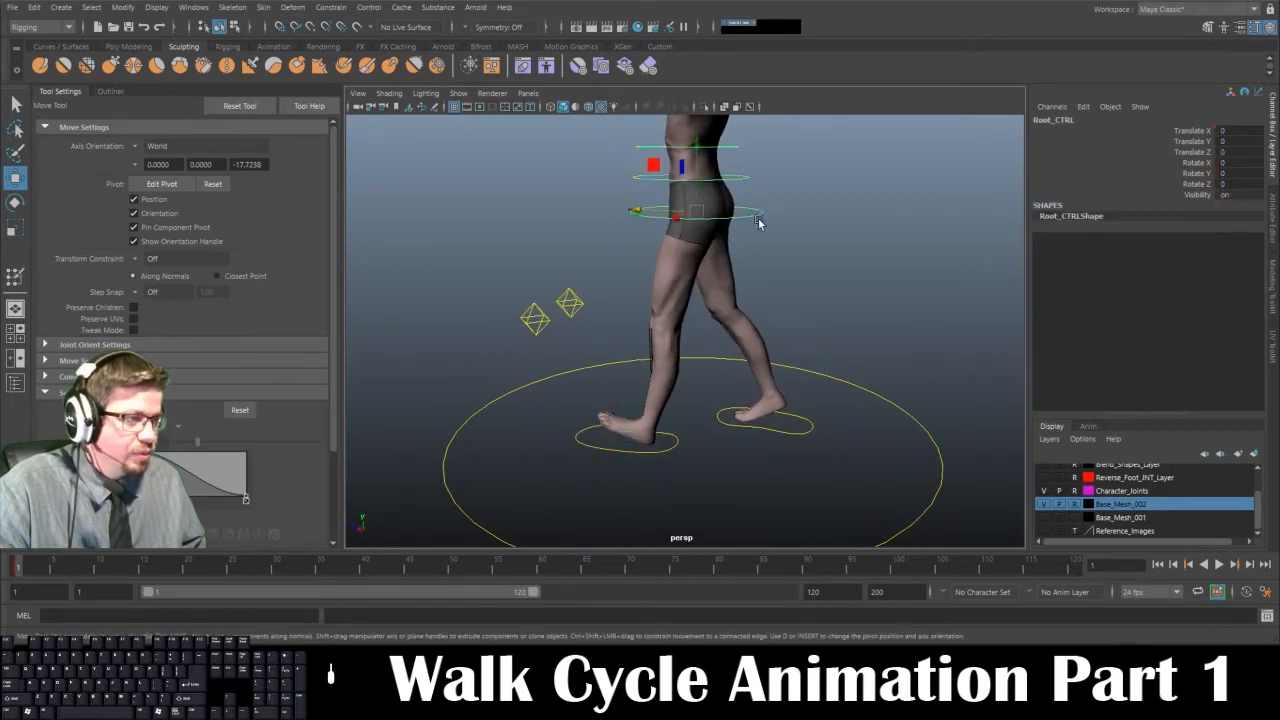
pyautogui.keyDown('alt'); pyautogui.moveTo(758, 222); pyautogui.dragTo(836, 232); pyautogui.keyUp('alt')
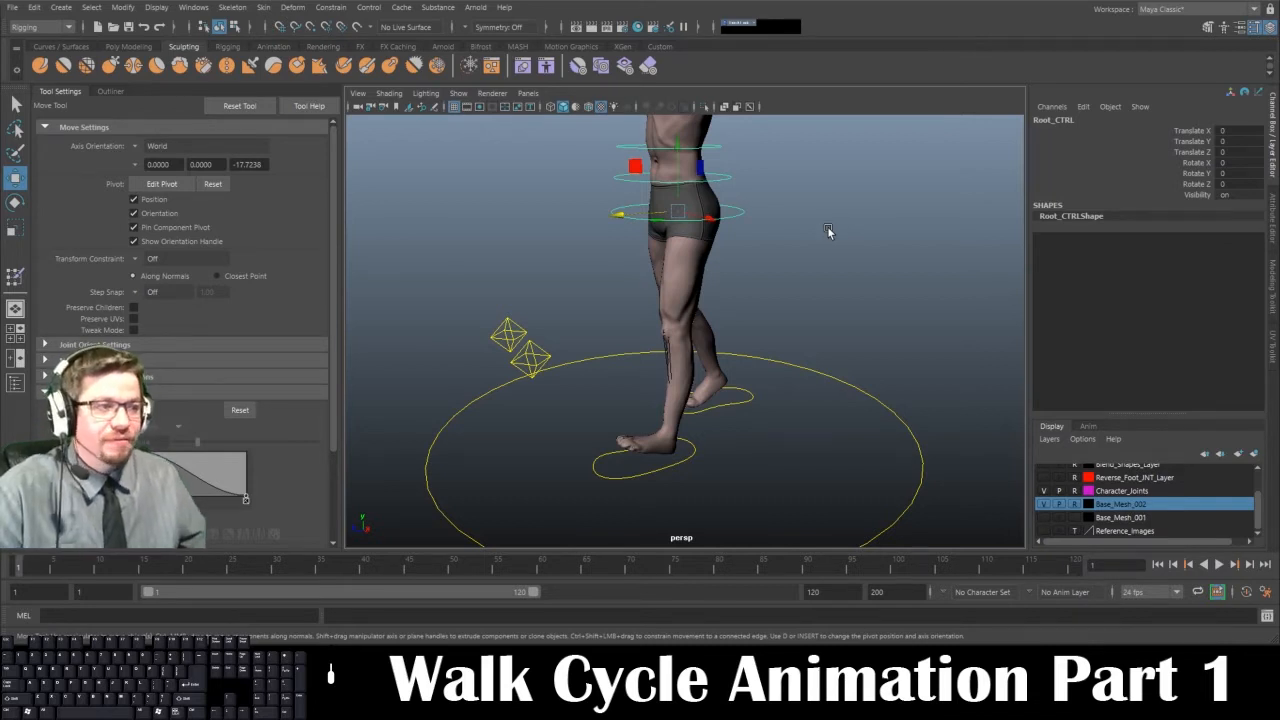
pyautogui.keyDown('alt'); pyautogui.moveTo(749, 213); pyautogui.dragTo(777, 240, button='middle'); pyautogui.keyUp('alt')
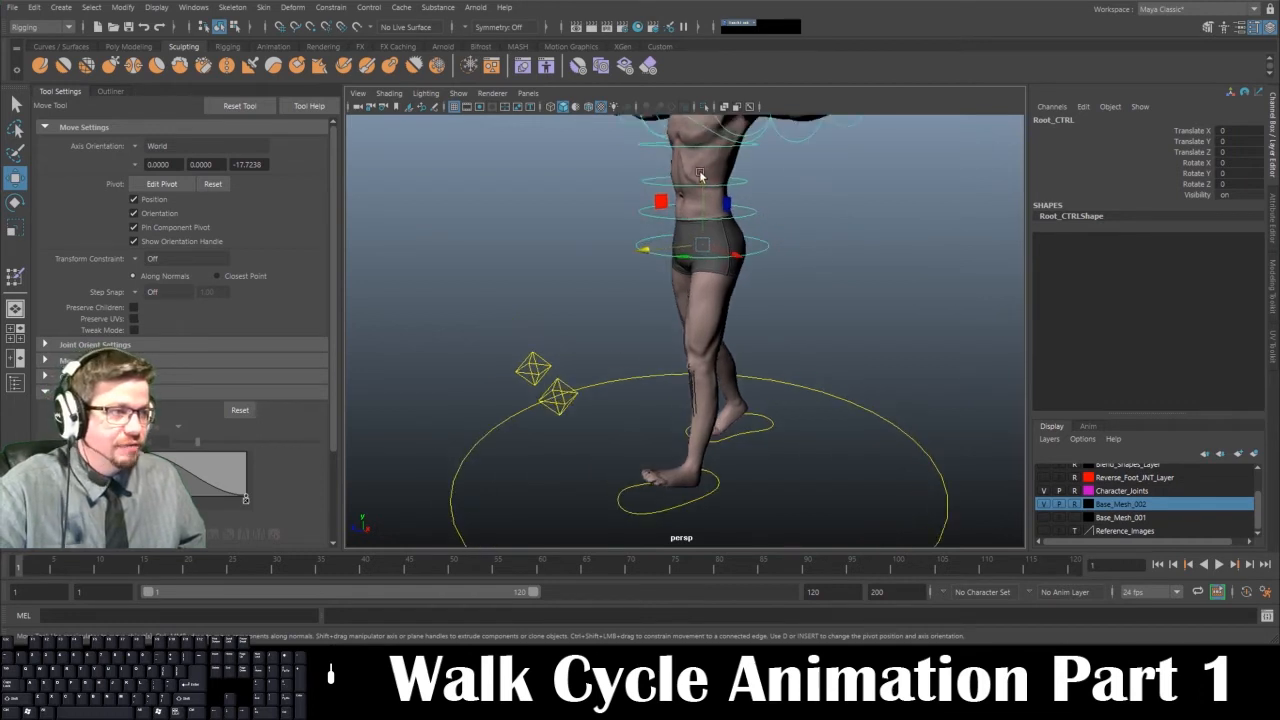
pyautogui.moveTo(702, 176); pyautogui.dragTo(706, 187)
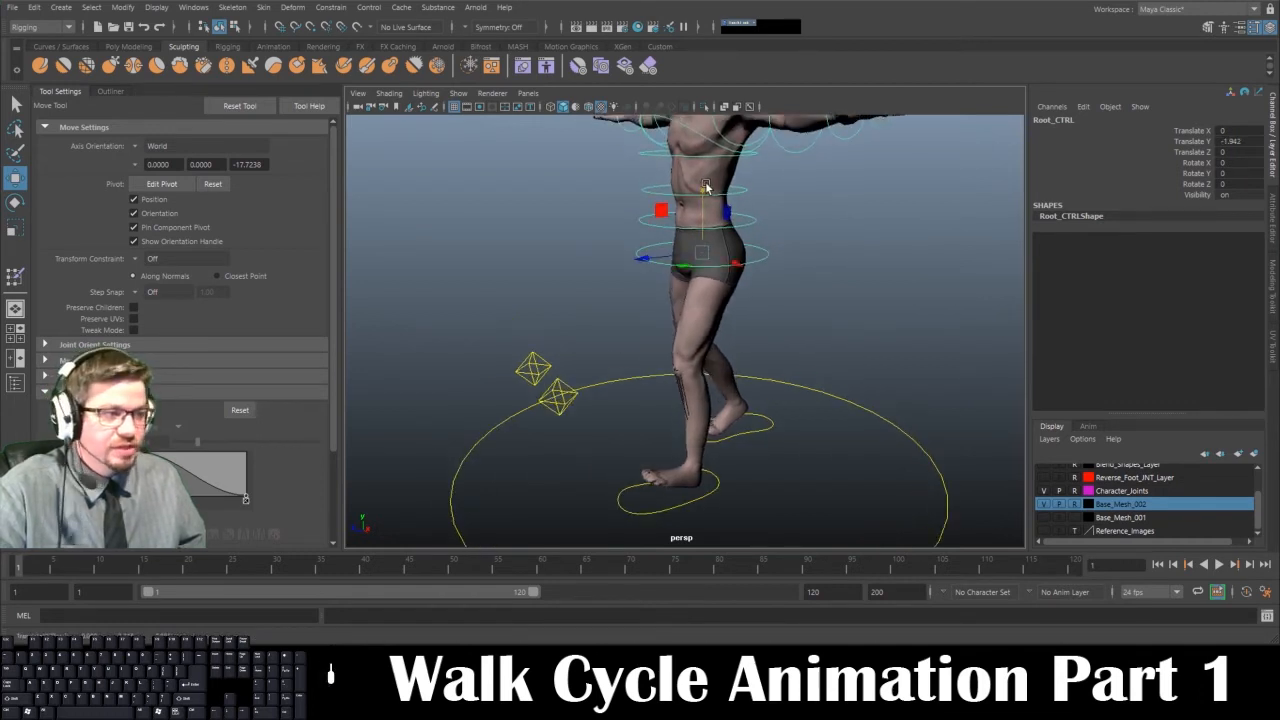
pyautogui.press('s')
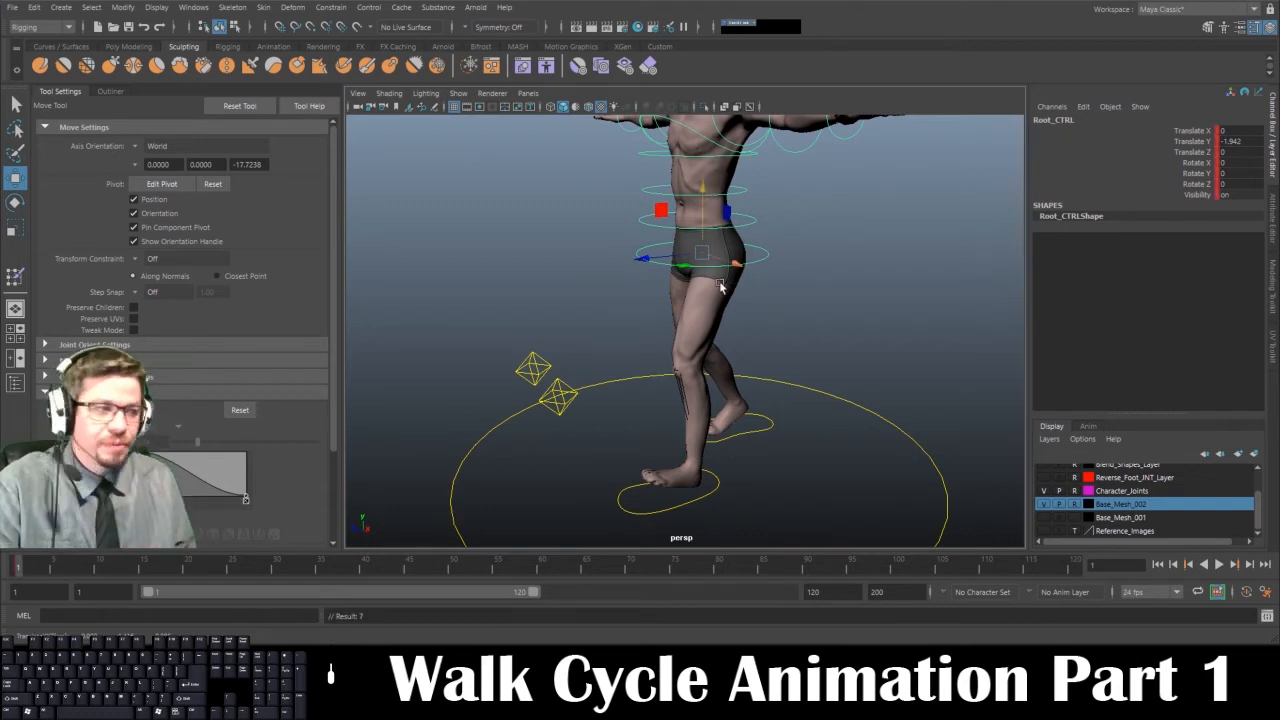
# Move the left foot control further forward to a Translate Z of about 19.2 and key it at frame 1
pyautogui.keyDown('alt'); pyautogui.moveTo(735, 318); pyautogui.dragTo(717, 482); pyautogui.keyUp('alt')
pyautogui.click(684, 492)
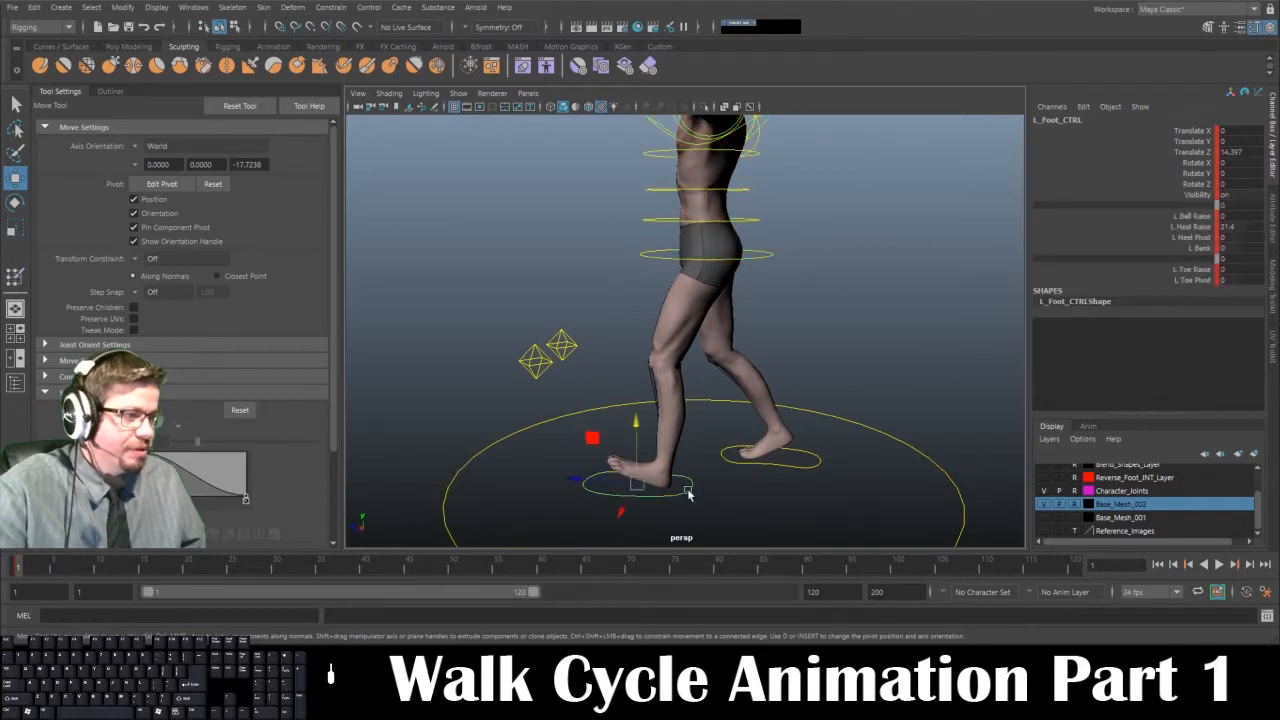
pyautogui.moveTo(589, 486); pyautogui.dragTo(572, 478)
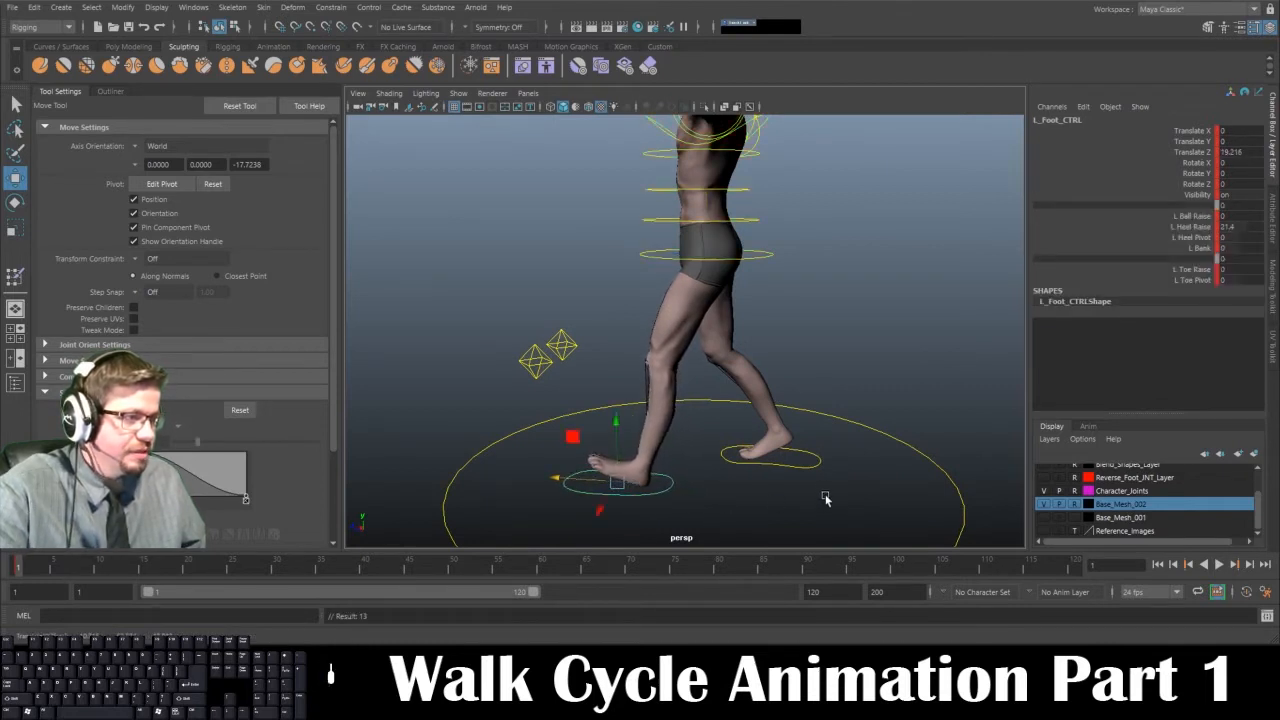
# Move the right foot control back to a Translate Z of about -17.4, set R Ball Raise to about 33.9 and key it
pyautogui.click(815, 462)
pyautogui.moveTo(711, 454); pyautogui.dragTo(716, 453)
pyautogui.click(1192, 216)
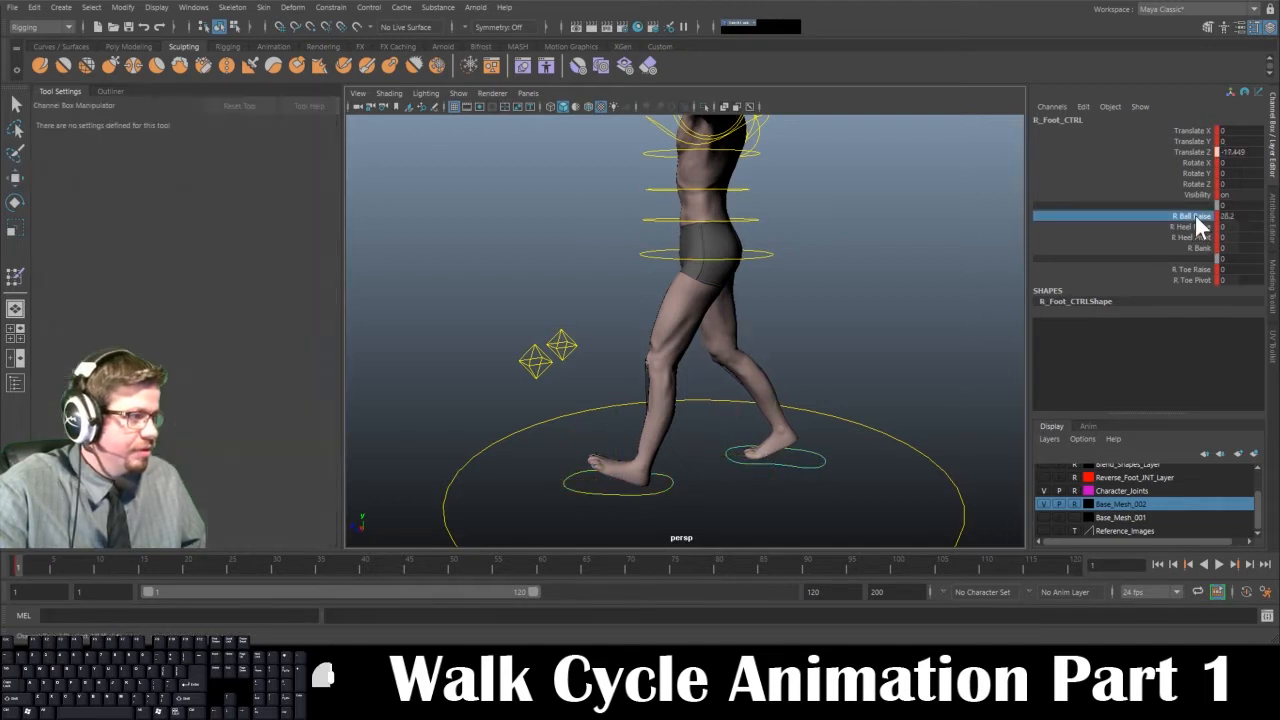
pyautogui.moveTo(905, 289); pyautogui.dragTo(949, 277, button='middle')
pyautogui.keyDown('alt'); pyautogui.moveTo(918, 290); pyautogui.dragTo(917, 281); pyautogui.keyUp('alt')
pyautogui.press('s')
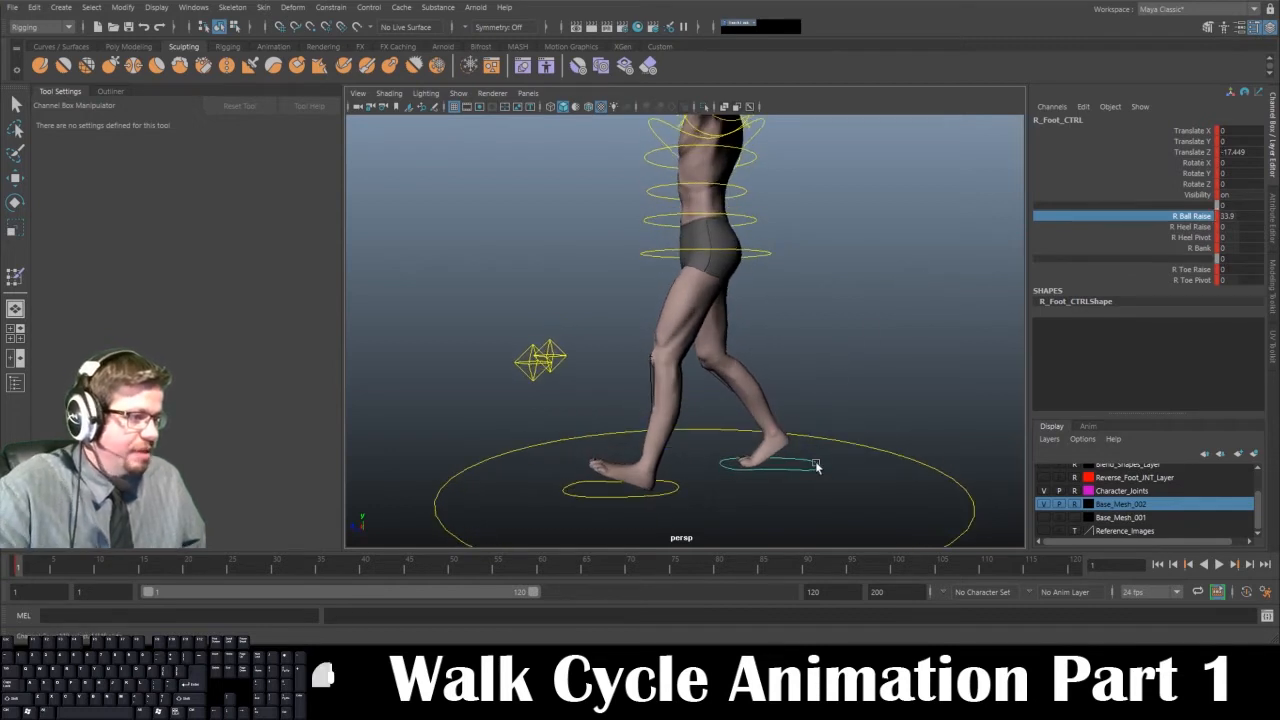
pyautogui.press('w')
pyautogui.moveTo(734, 467); pyautogui.dragTo(676, 382)
pyautogui.press('s')
# Try moving the left foot control inward to a Translate X of about -2.5, and undo that move
pyautogui.click(650, 414)
pyautogui.scroll(3, 676, 382)
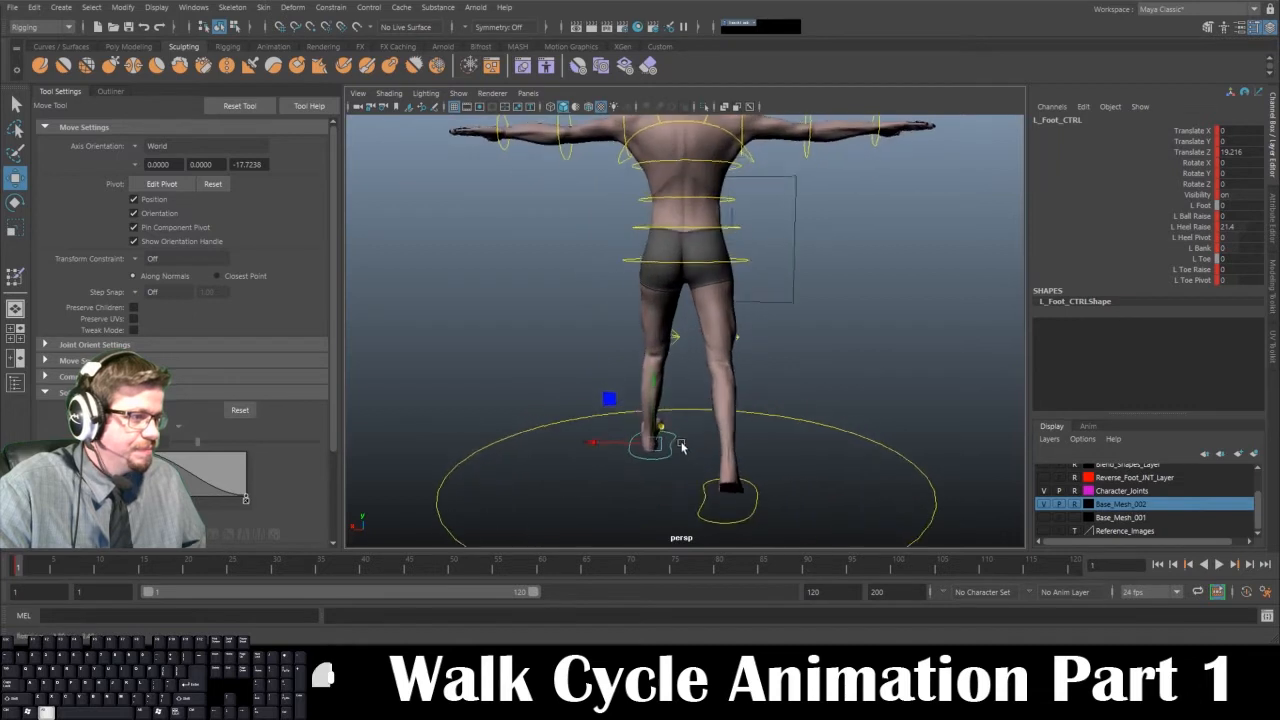
pyautogui.moveTo(596, 453); pyautogui.dragTo(605, 453)
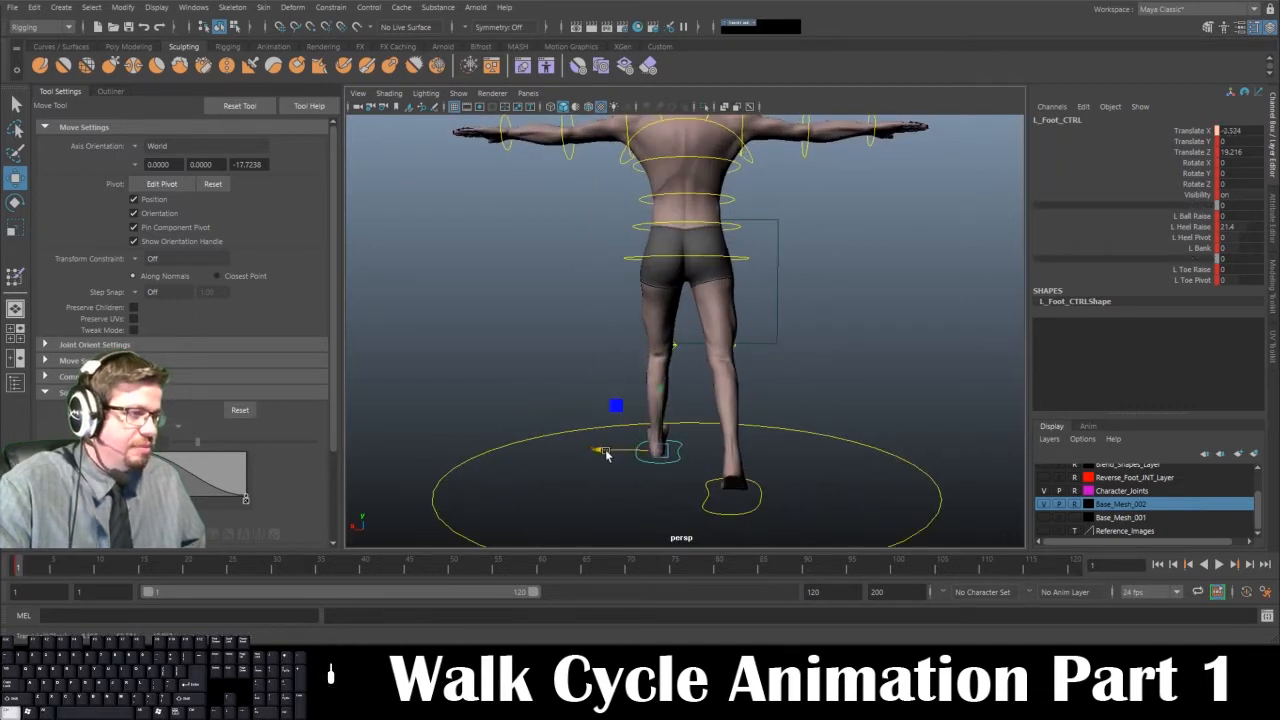
pyautogui.hotkey('ctrl', 'z')
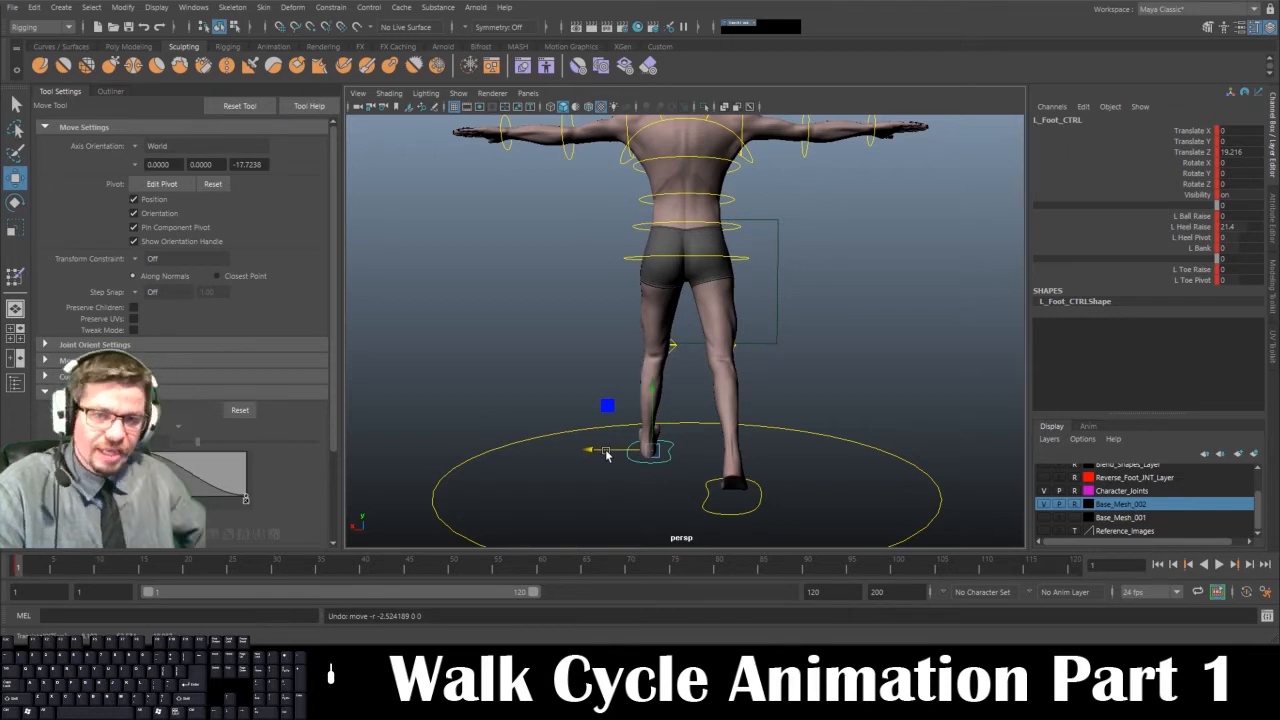
# Check the contact pose from the front and set the current time to frame 4
pyautogui.keyDown('alt'); pyautogui.moveTo(771, 391); pyautogui.dragTo(800, 399); pyautogui.keyUp('alt')
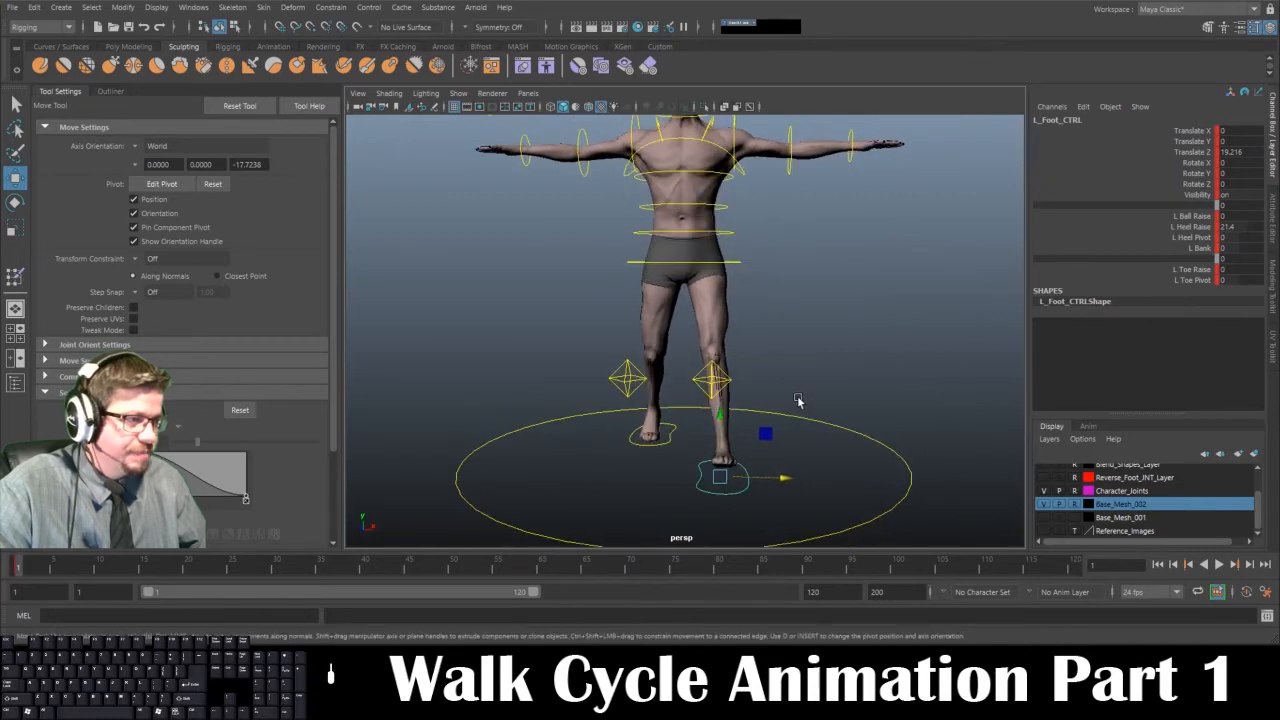
pyautogui.keyDown('alt'); pyautogui.moveTo(686, 421); pyautogui.dragTo(684, 430); pyautogui.keyUp('alt')
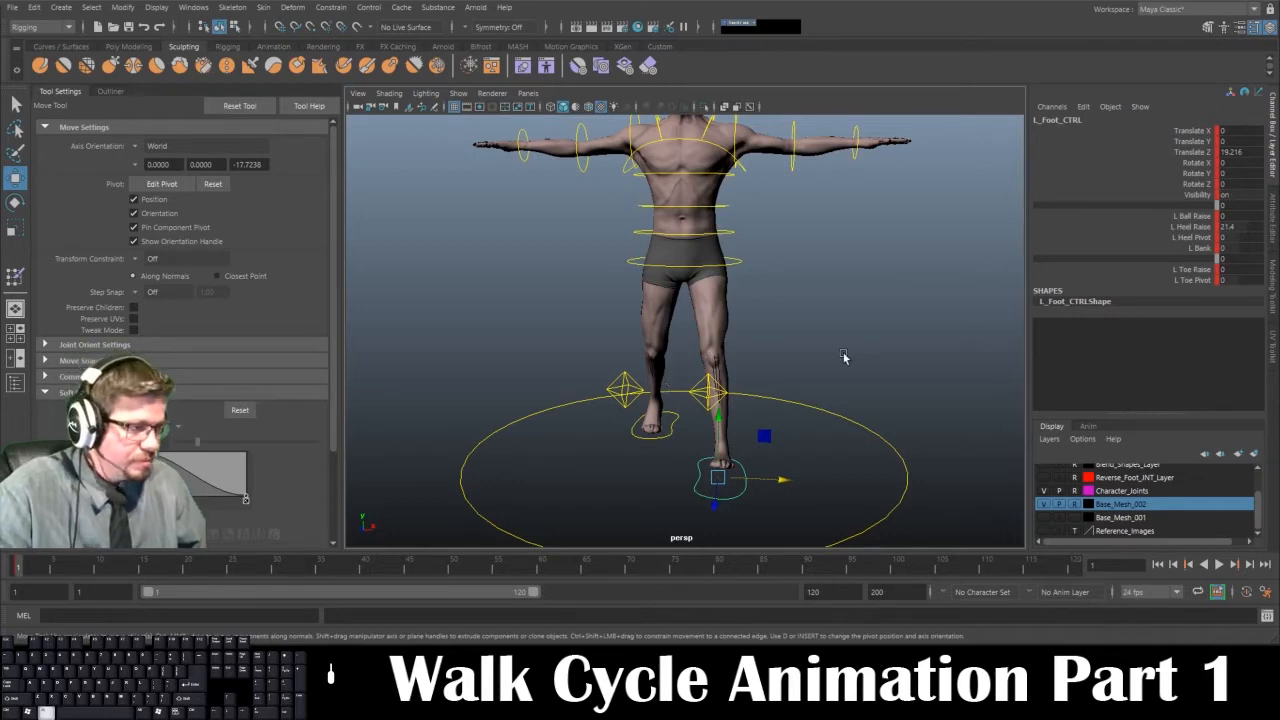
pyautogui.keyDown('alt'); pyautogui.moveTo(846, 360); pyautogui.dragTo(800, 403); pyautogui.keyUp('alt')
pyautogui.keyDown('alt'); pyautogui.moveTo(800, 403); pyautogui.dragTo(780, 331, button='right'); pyautogui.keyUp('alt')
pyautogui.keyDown('alt'); pyautogui.moveTo(780, 331); pyautogui.dragTo(782, 367, button='middle'); pyautogui.keyUp('alt')
pyautogui.keyDown('alt'); pyautogui.moveTo(782, 367); pyautogui.dragTo(719, 381); pyautogui.keyUp('alt')
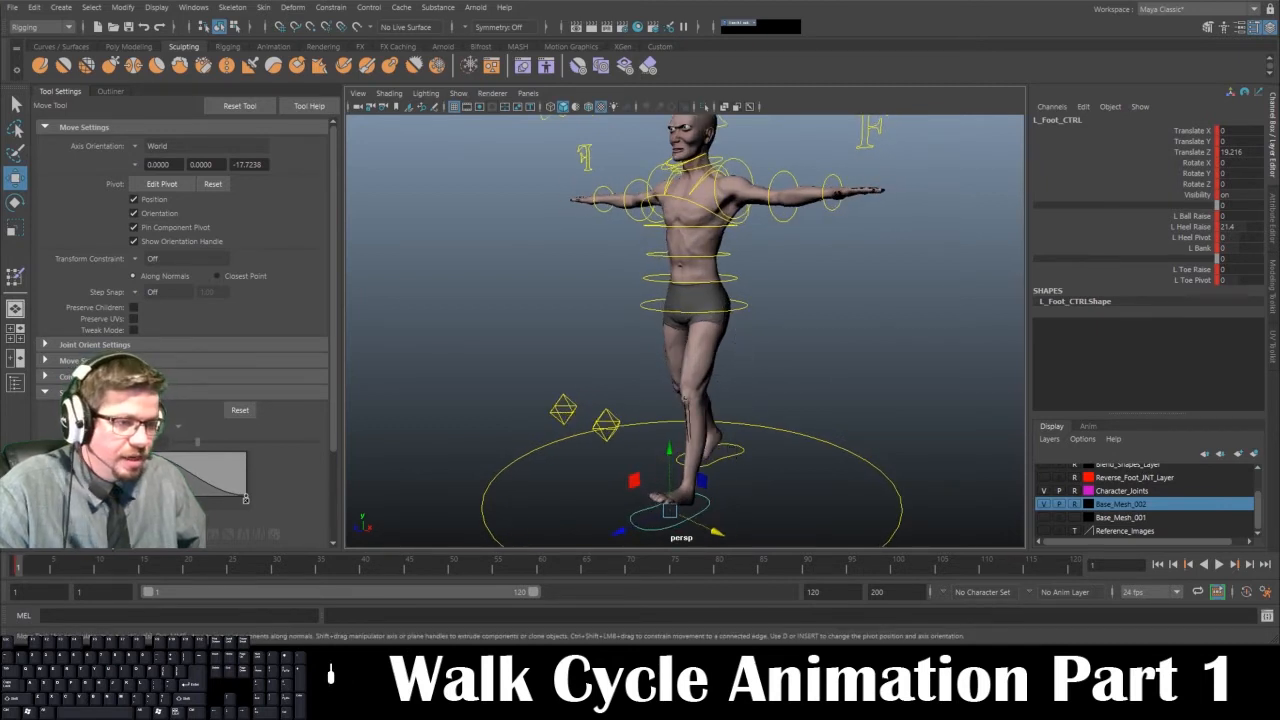
pyautogui.hotkey('alt', 'v')
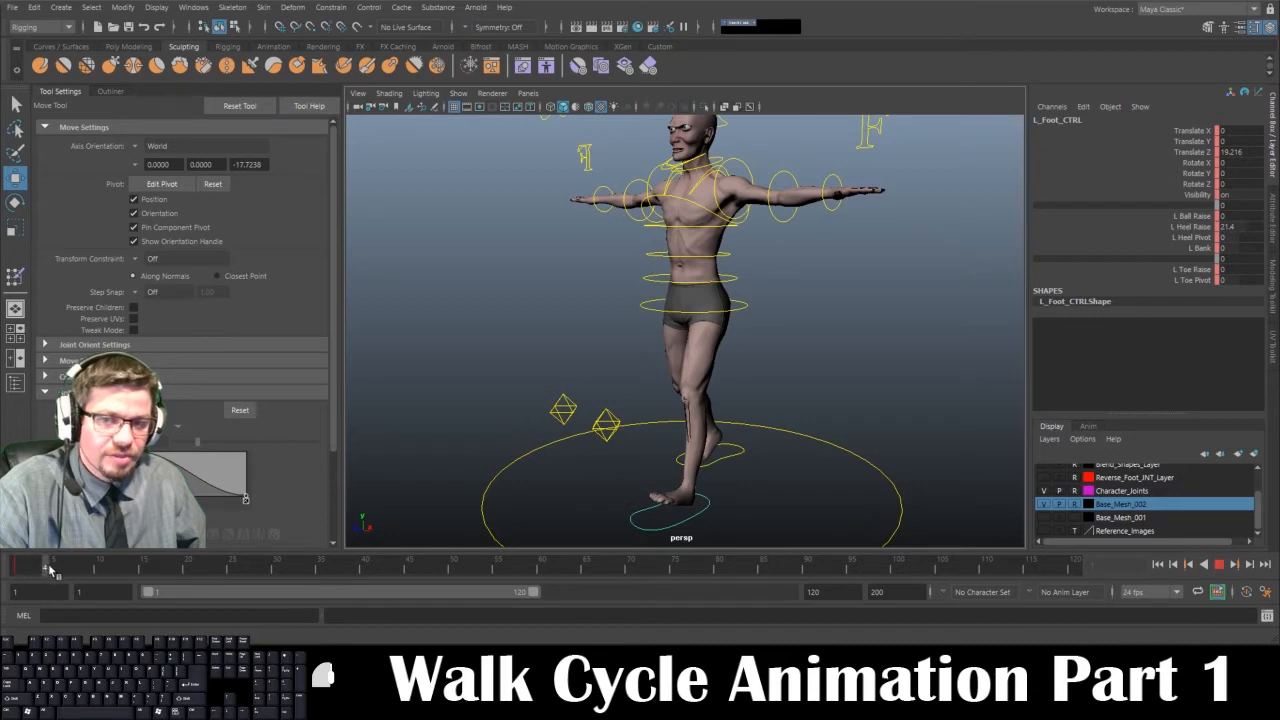
pyautogui.click(50, 570)
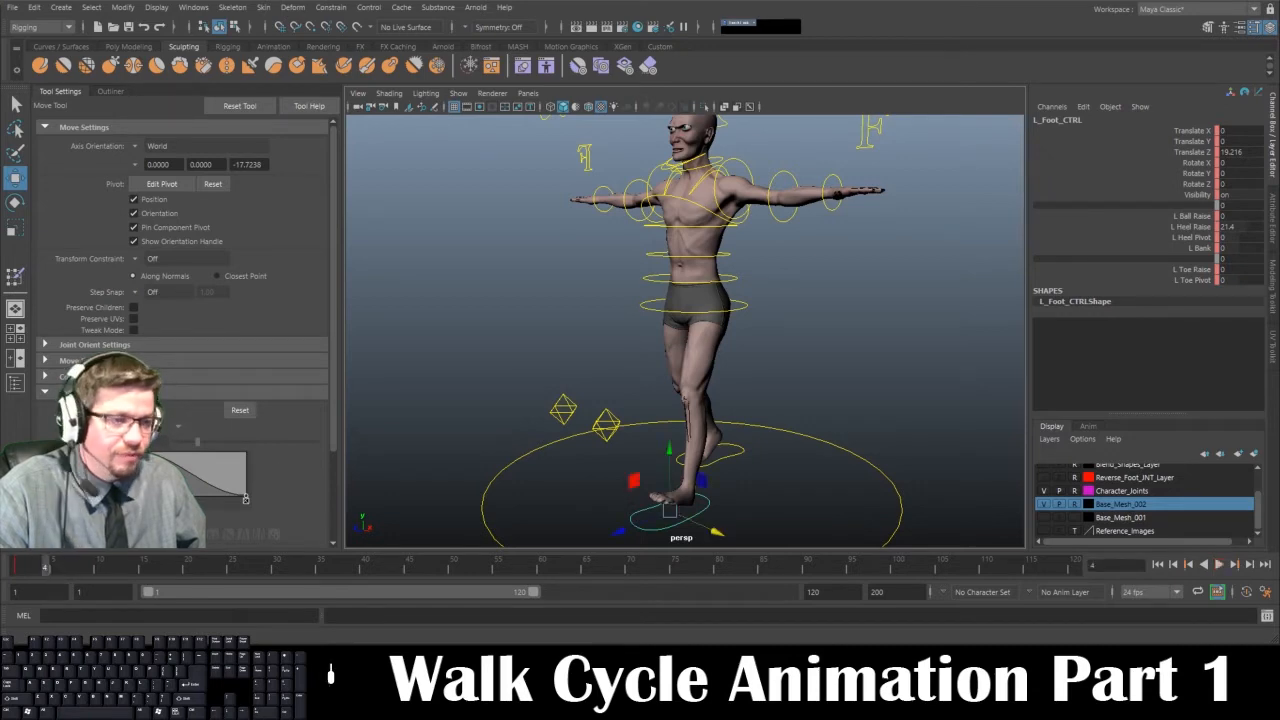
# Compare with the down pose in the walk cycle reference image and set the left foot's L Heel Raise to 0 at frame 4
pyautogui.keyDown('alt'); pyautogui.moveTo(604, 456); pyautogui.dragTo(757, 477); pyautogui.keyUp('alt')
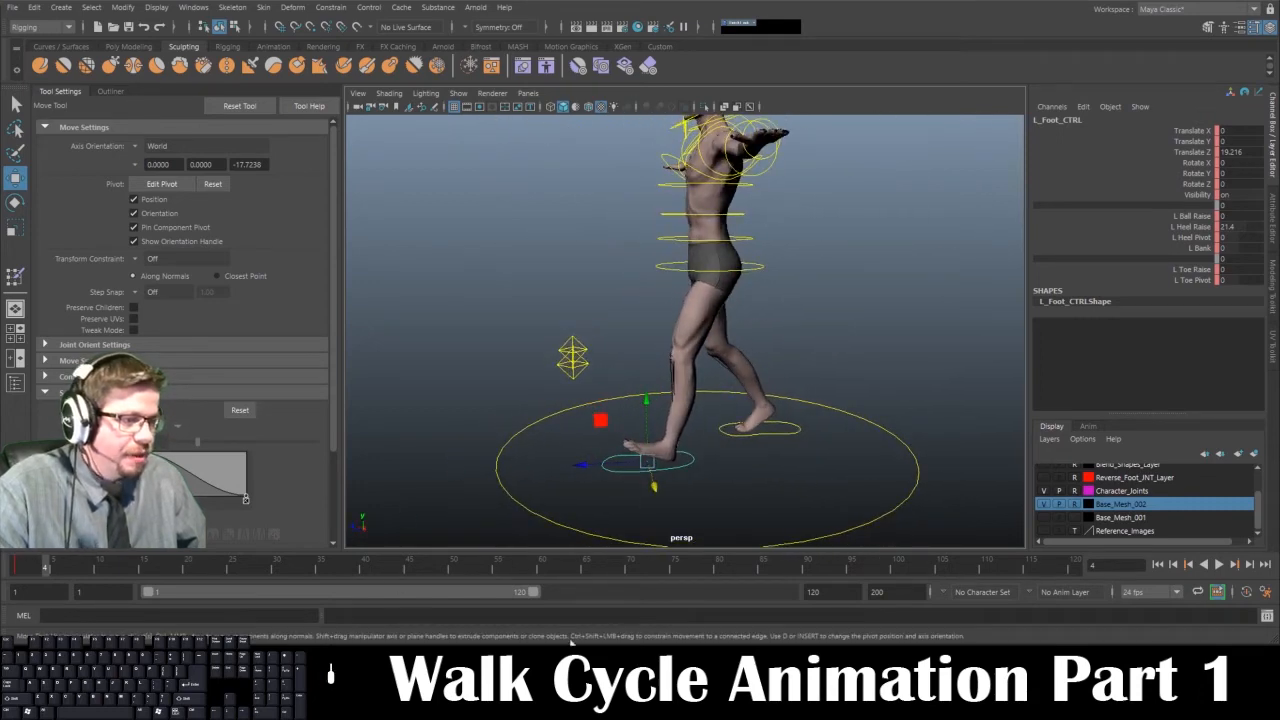
pyautogui.hotkey('alt', 'Tab')
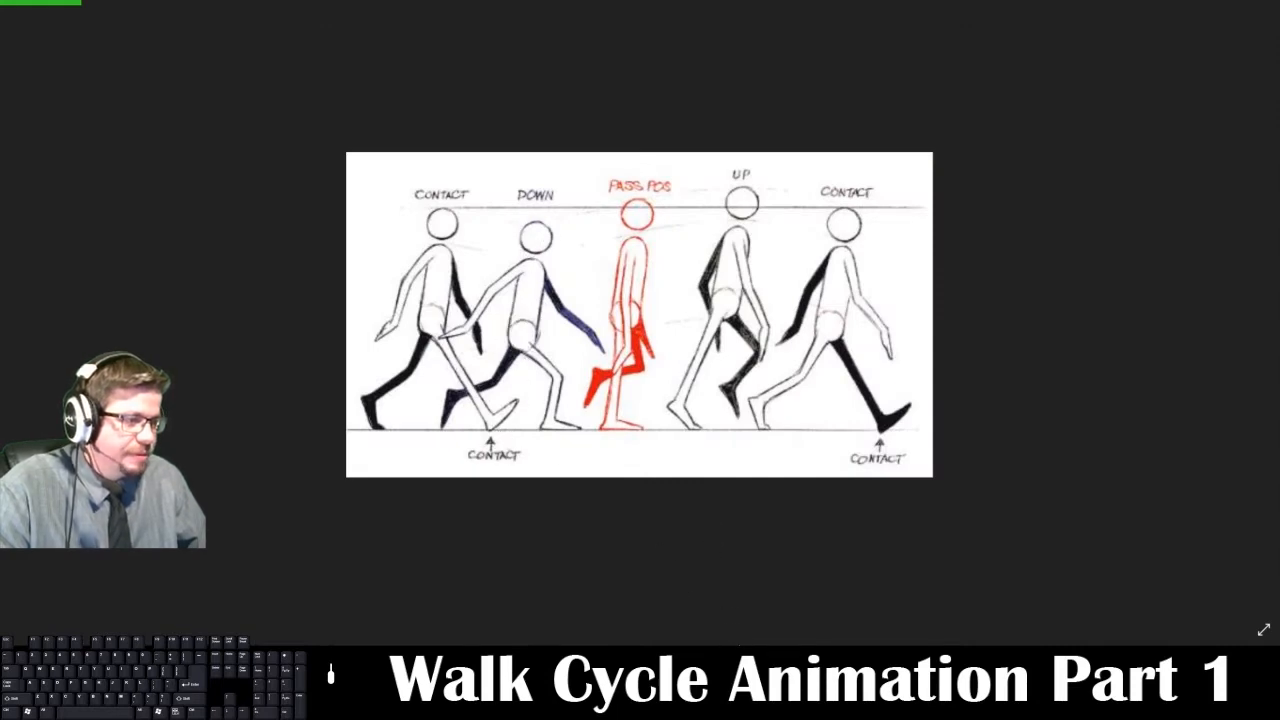
pyautogui.hotkey('alt', 'Tab')
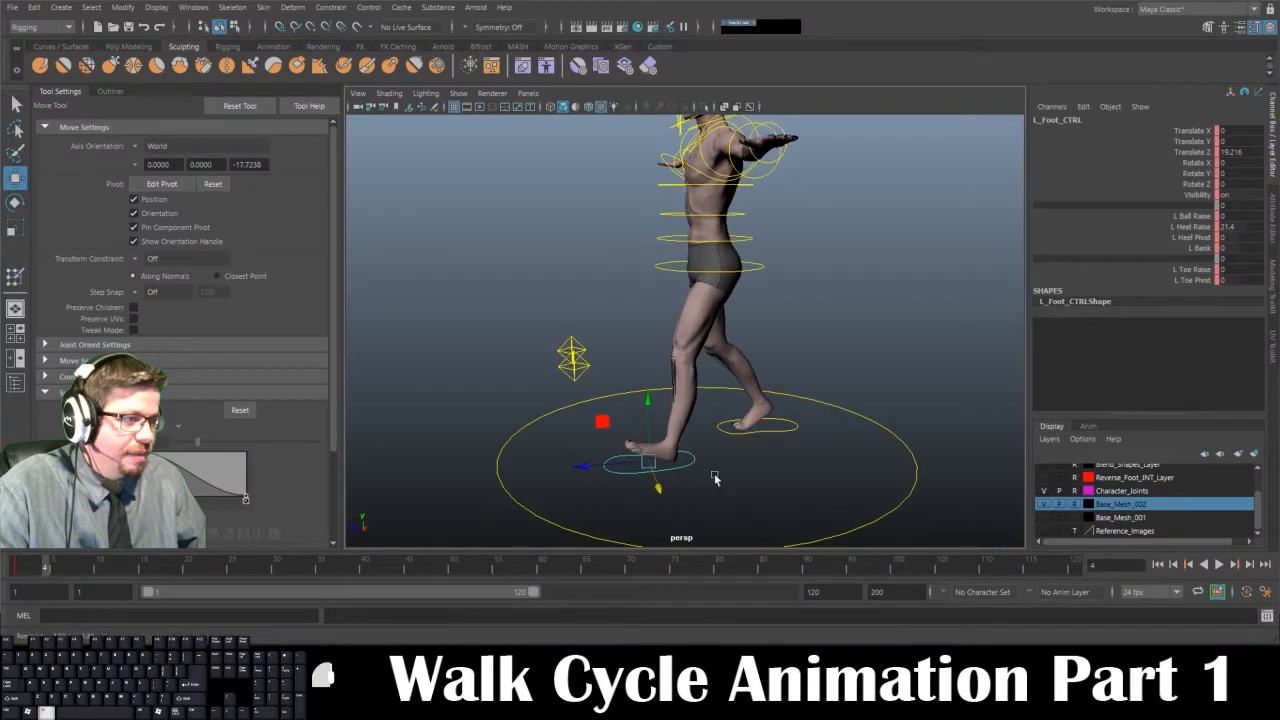
pyautogui.doubleClick(1222, 226)
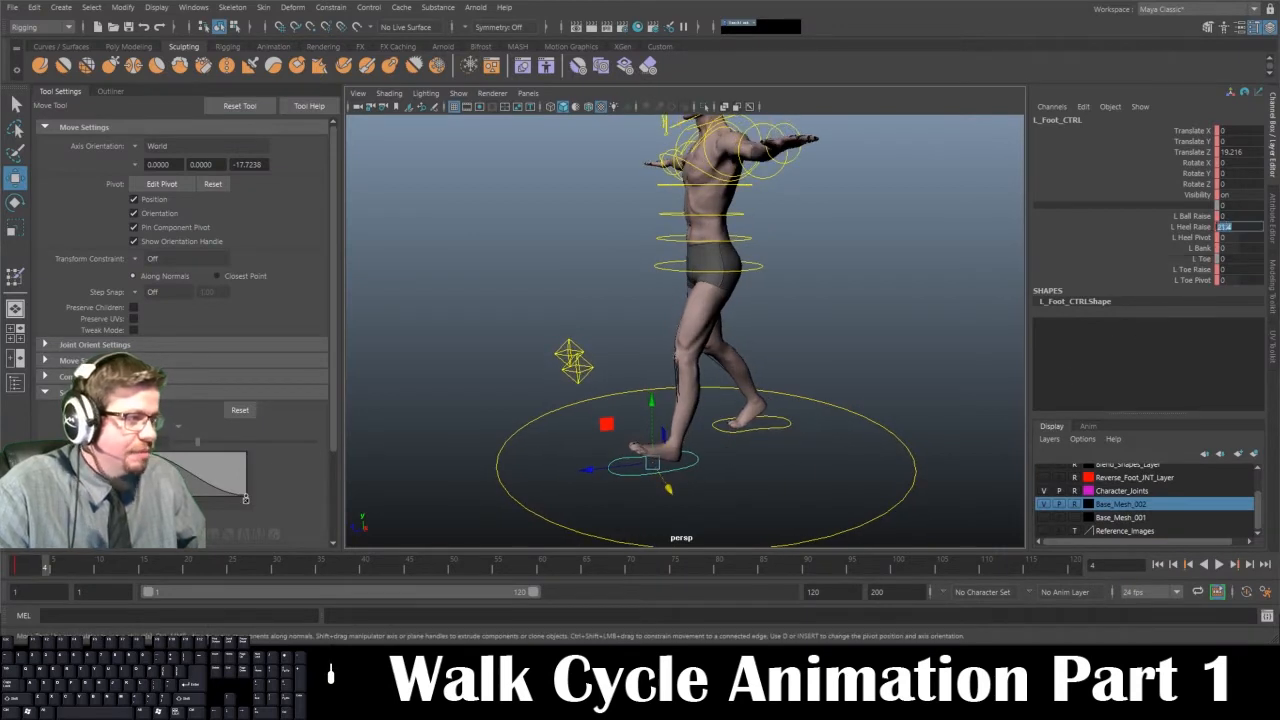
pyautogui.write('0')
pyautogui.press('Return')
# Lower the root control slightly further at frame 4, key the left foot control and check the down pose in the reference image
pyautogui.keyDown('alt'); pyautogui.moveTo(834, 470); pyautogui.dragTo(788, 455); pyautogui.keyUp('alt')
pyautogui.click(758, 266)
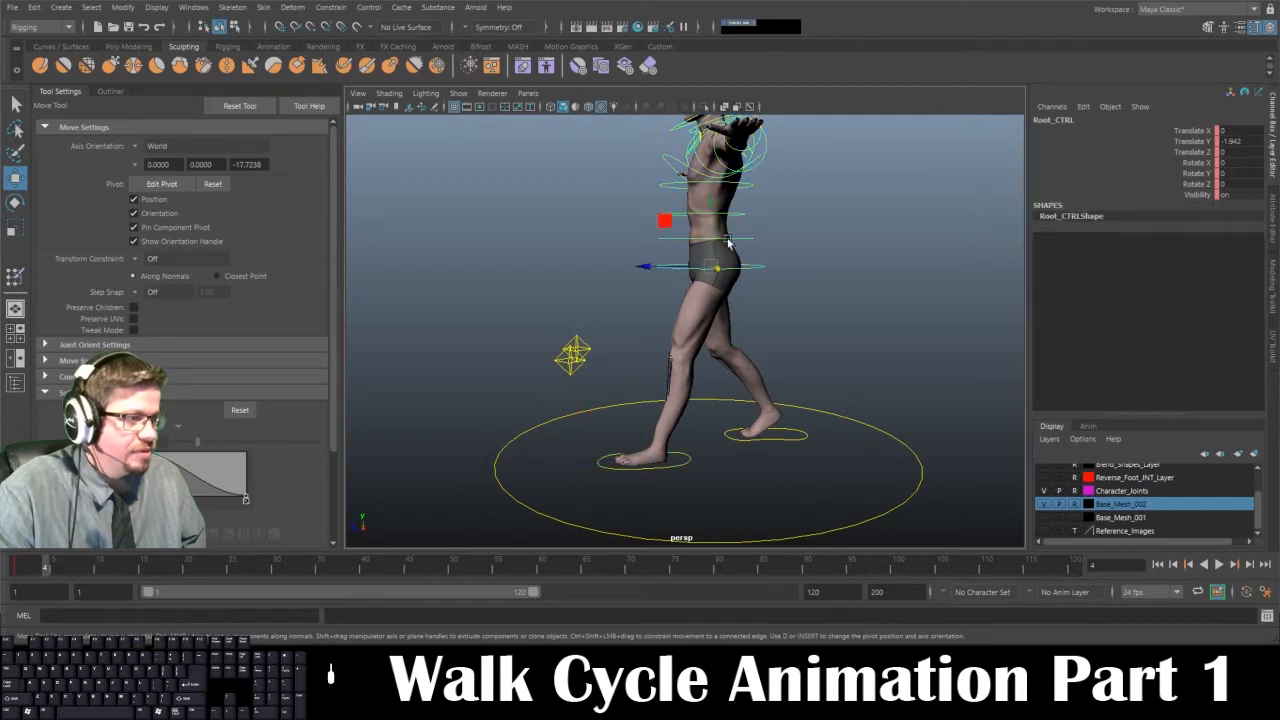
pyautogui.moveTo(709, 201); pyautogui.dragTo(709, 213)
pyautogui.click(686, 466)
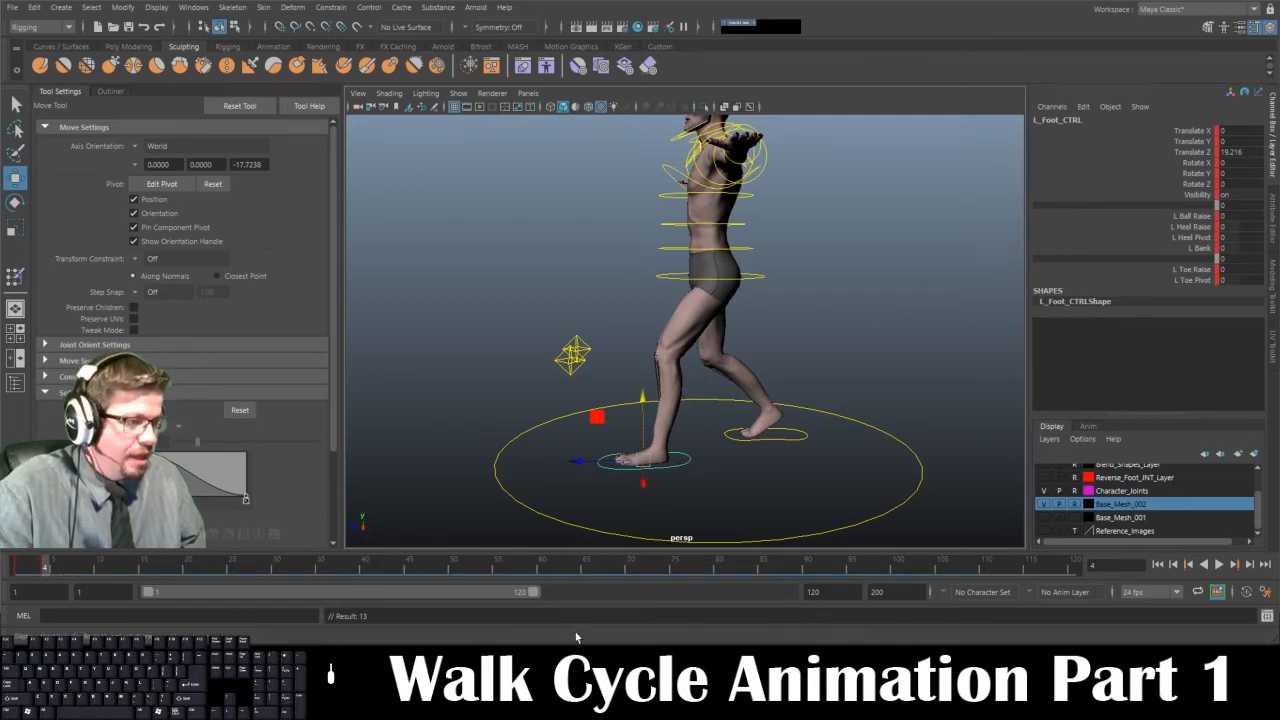
pyautogui.click(753, 704)
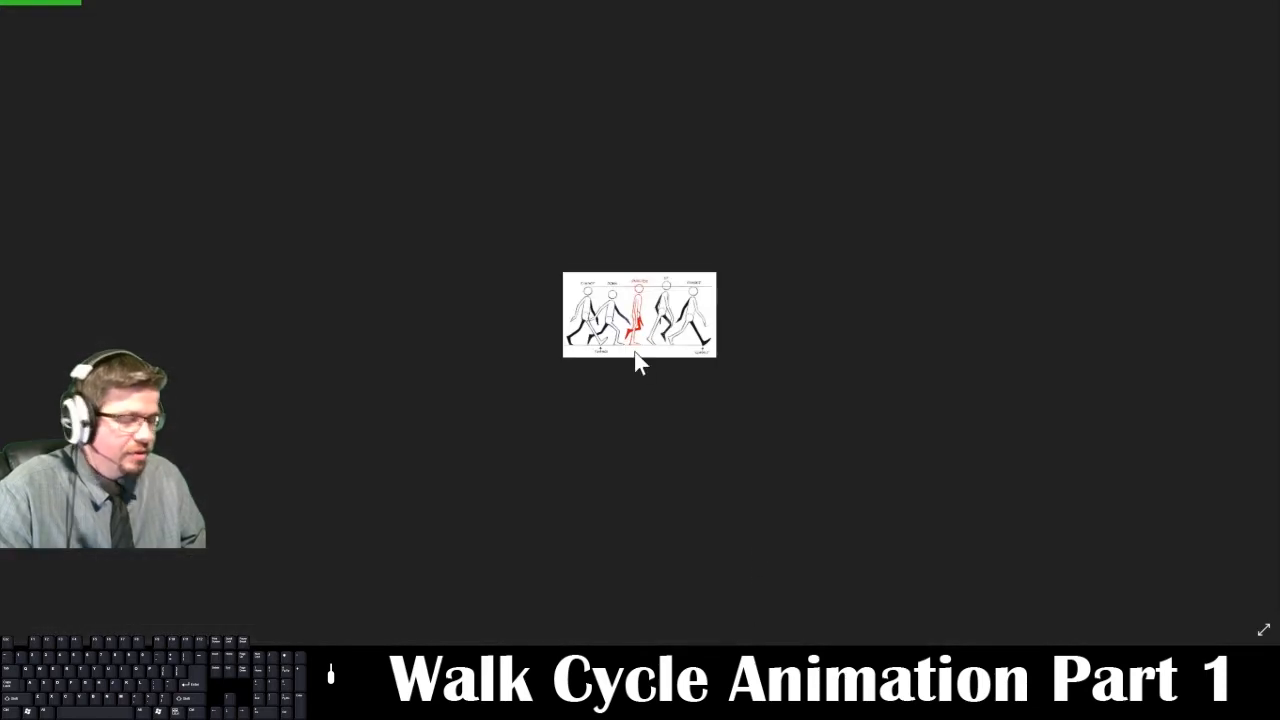
# Compare the down pose with the walk cycle reference image and set the right foot's R Ball Raise to 0 at frame 4
pyautogui.hotkey('ctrl', '=')
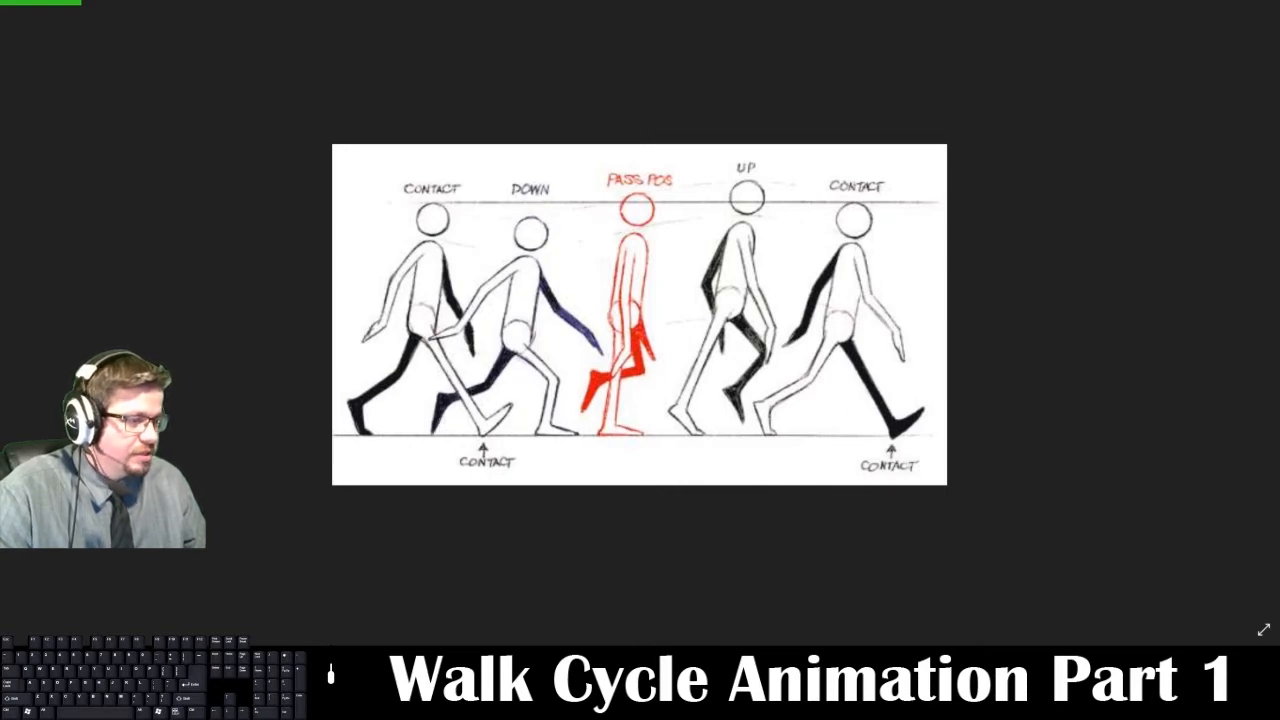
pyautogui.click(733, 700)
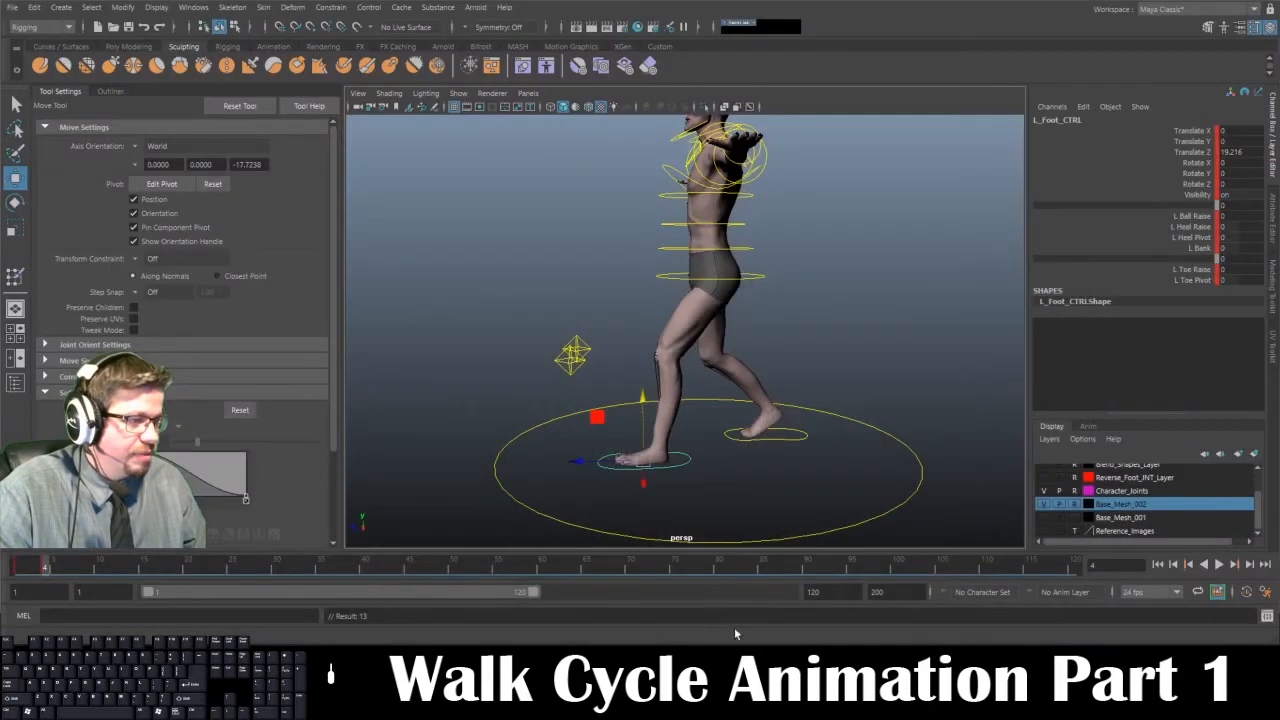
pyautogui.click(771, 436)
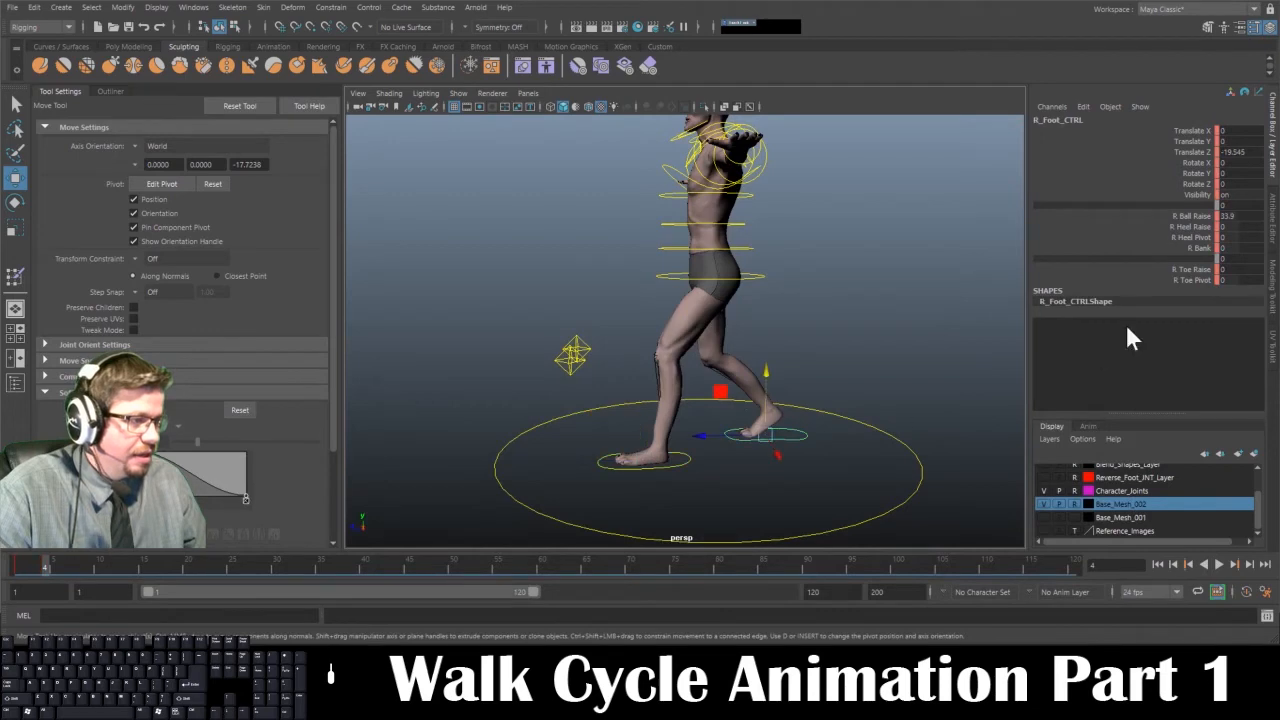
pyautogui.click(1200, 215)
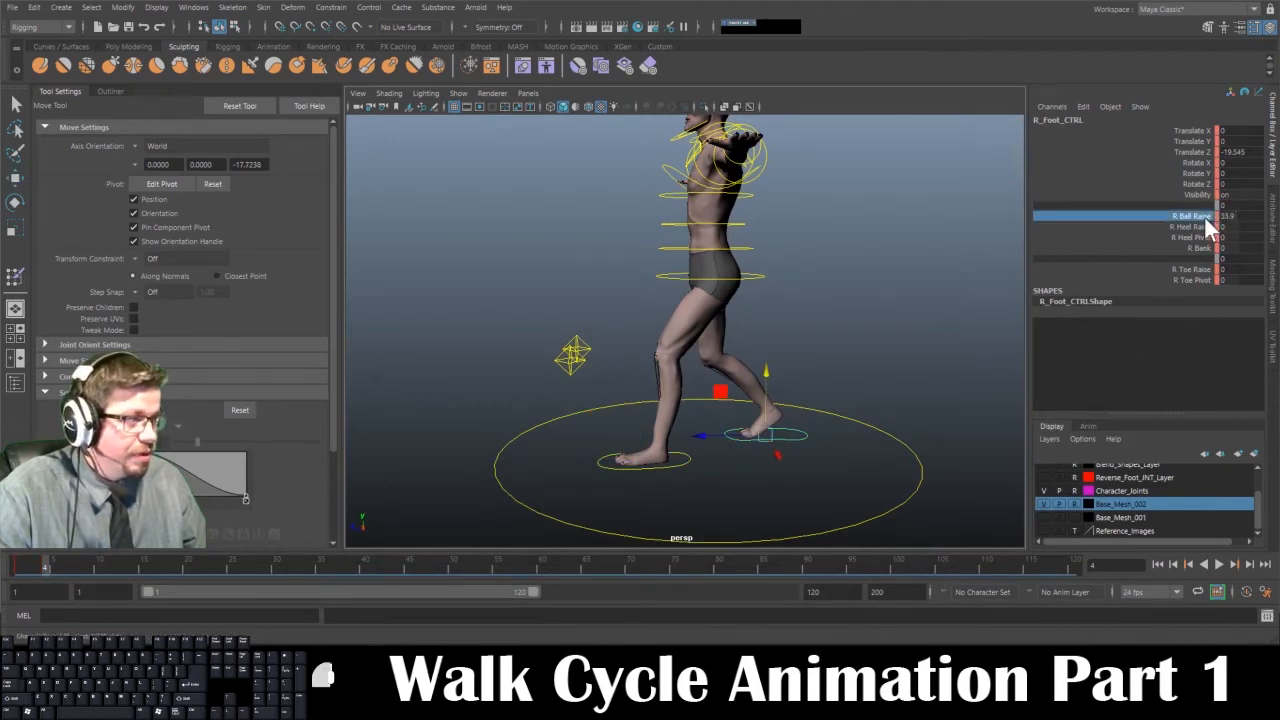
pyautogui.moveTo(840, 295); pyautogui.dragTo(985, 281, button='middle')
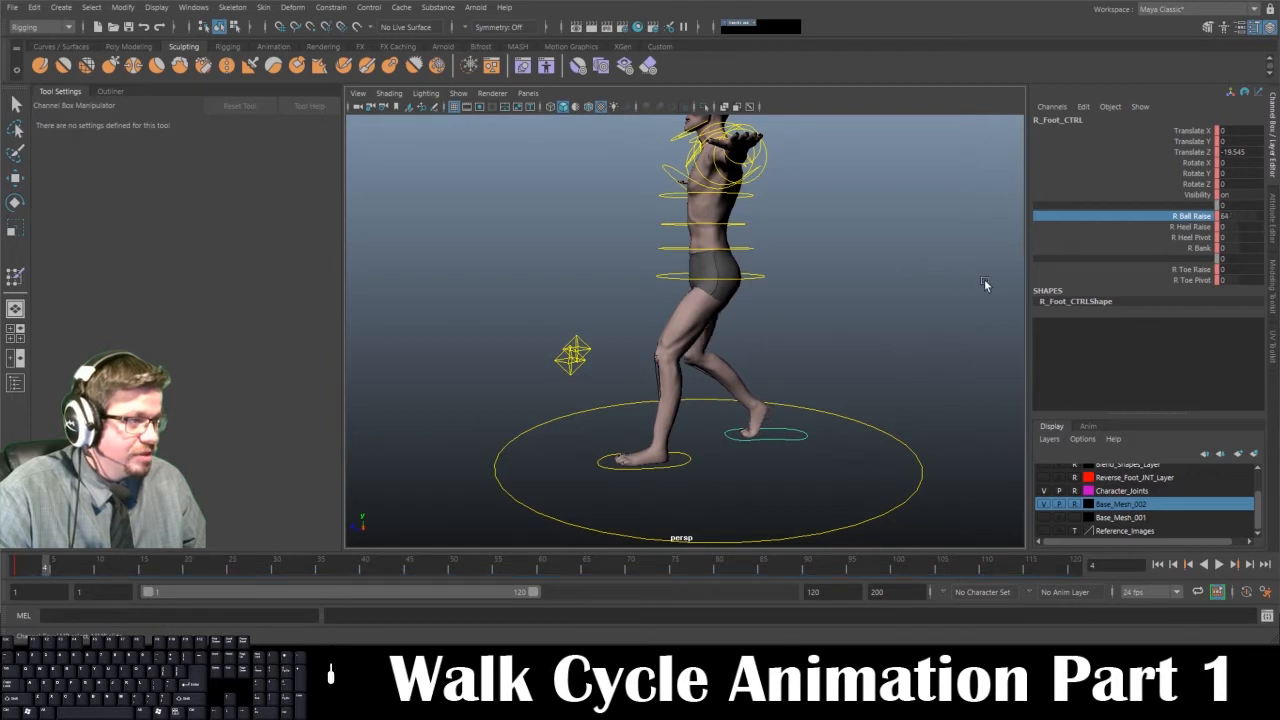
pyautogui.hotkey('ctrl', 'z')
pyautogui.click(1228, 216)
pyautogui.write('0')
pyautogui.press('Return')
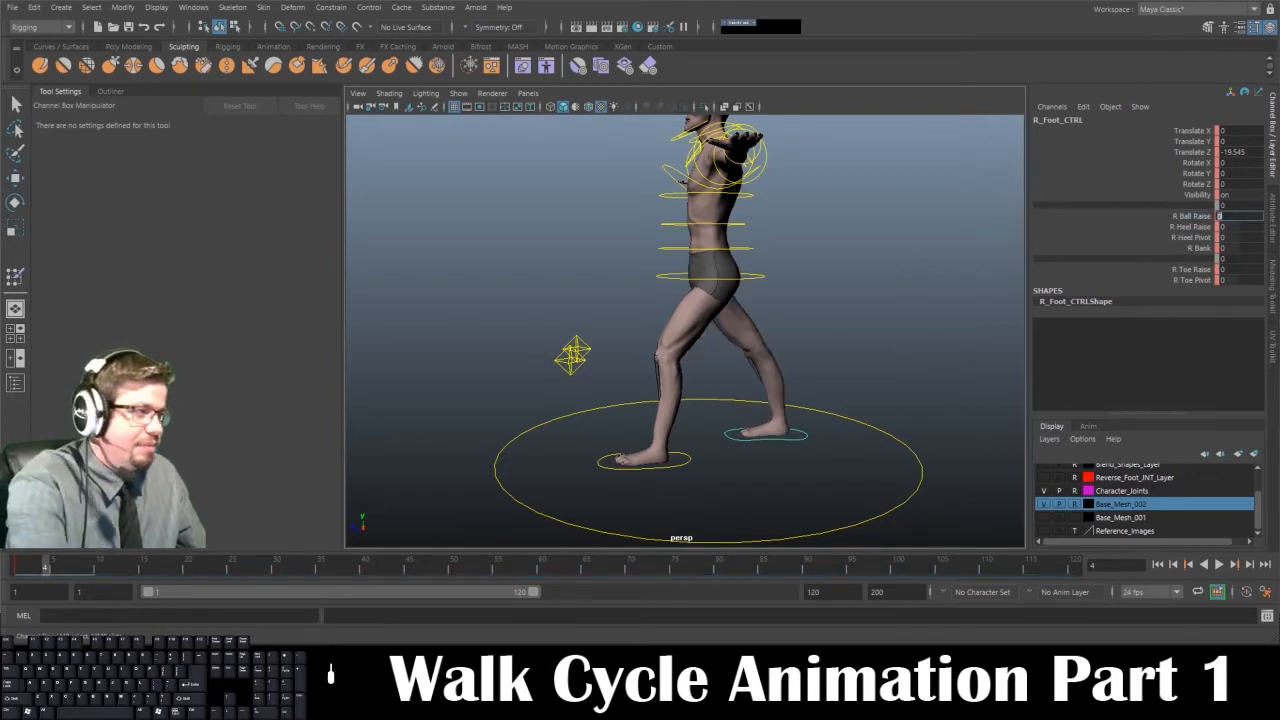
# Lift the right foot onto its toes with an R Toe Raise of about 51.2 at frame 4 and key the control
pyautogui.click(1192, 269)
pyautogui.moveTo(830, 318)
pyautogui.mouseDown(button='middle')
pyautogui.moveTo(844, 318)
pyautogui.moveTo(829, 307)
pyautogui.mouseUp(button='middle')
pyautogui.keyDown('alt'); pyautogui.moveTo(830, 308); pyautogui.dragTo(804, 298, button='right'); pyautogui.keyUp('alt')
pyautogui.moveTo(804, 298)
pyautogui.keyDown('alt'); pyautogui.mouseDown()
pyautogui.moveTo(803, 283)
pyautogui.moveTo(810, 294)
pyautogui.mouseUp(); pyautogui.keyUp('alt')
pyautogui.moveTo(810, 294); pyautogui.dragTo(843, 286, button='middle')
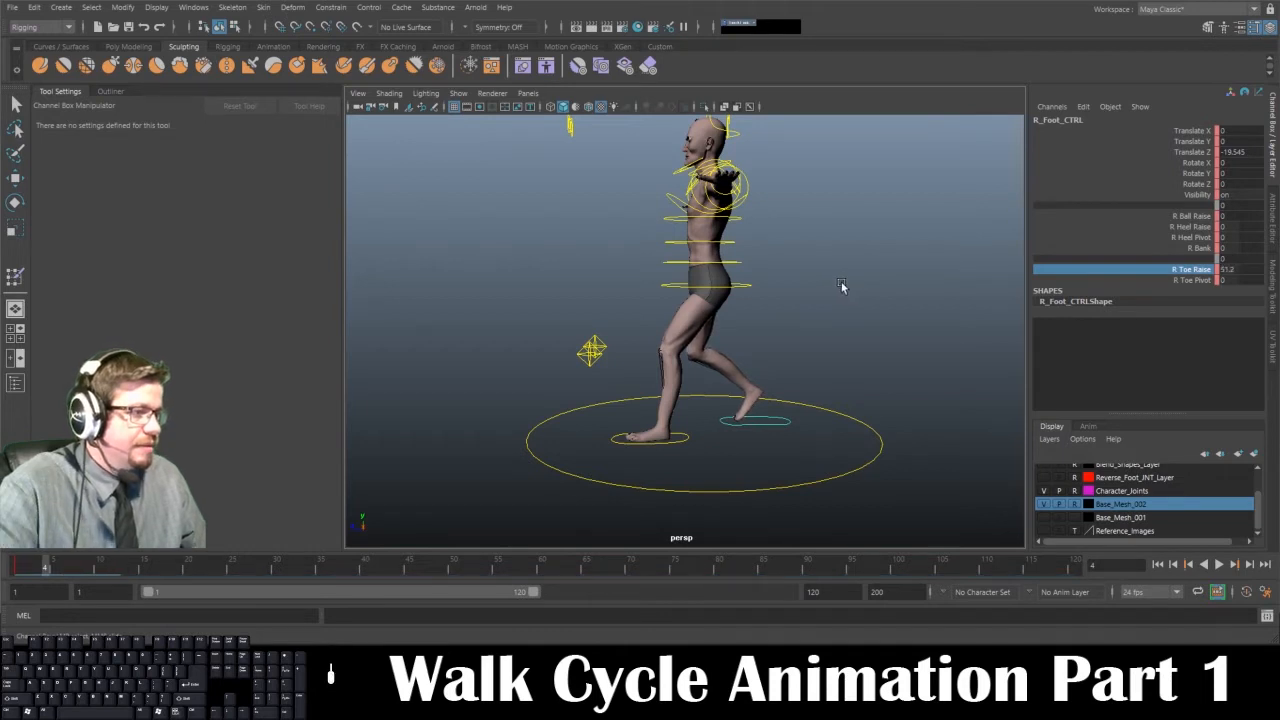
pyautogui.press('s')
# Move the root control forward to a Translate Z of about 6.93 at frame 4 and key it
pyautogui.click(746, 286)
pyautogui.press('w')
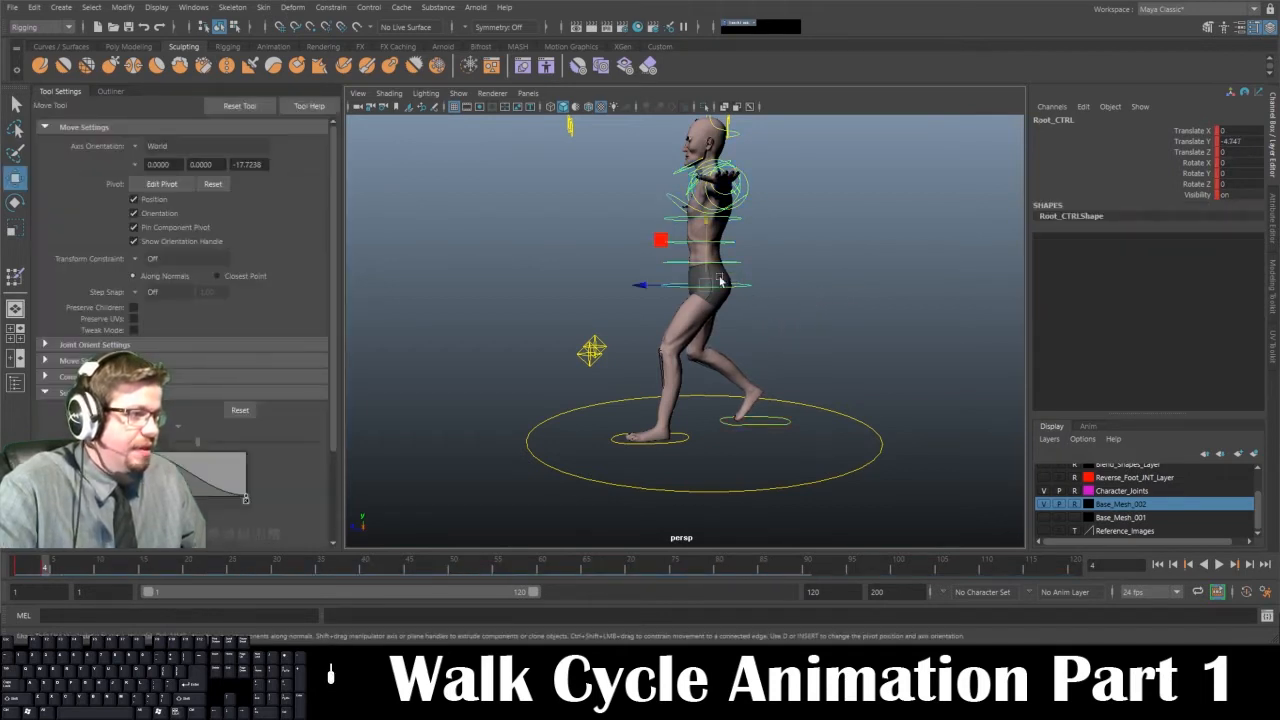
pyautogui.moveTo(645, 287); pyautogui.dragTo(641, 288)
pyautogui.moveTo(638, 289); pyautogui.dragTo(683, 220)
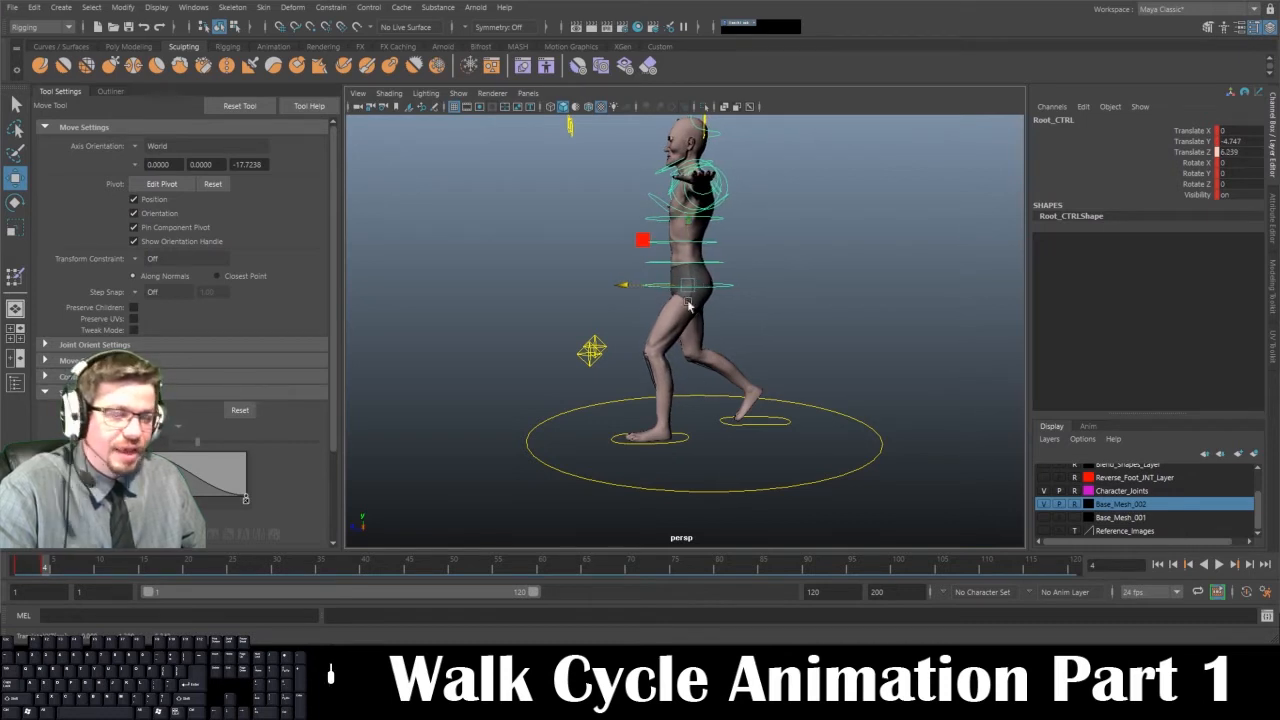
pyautogui.moveTo(651, 291); pyautogui.dragTo(643, 288)
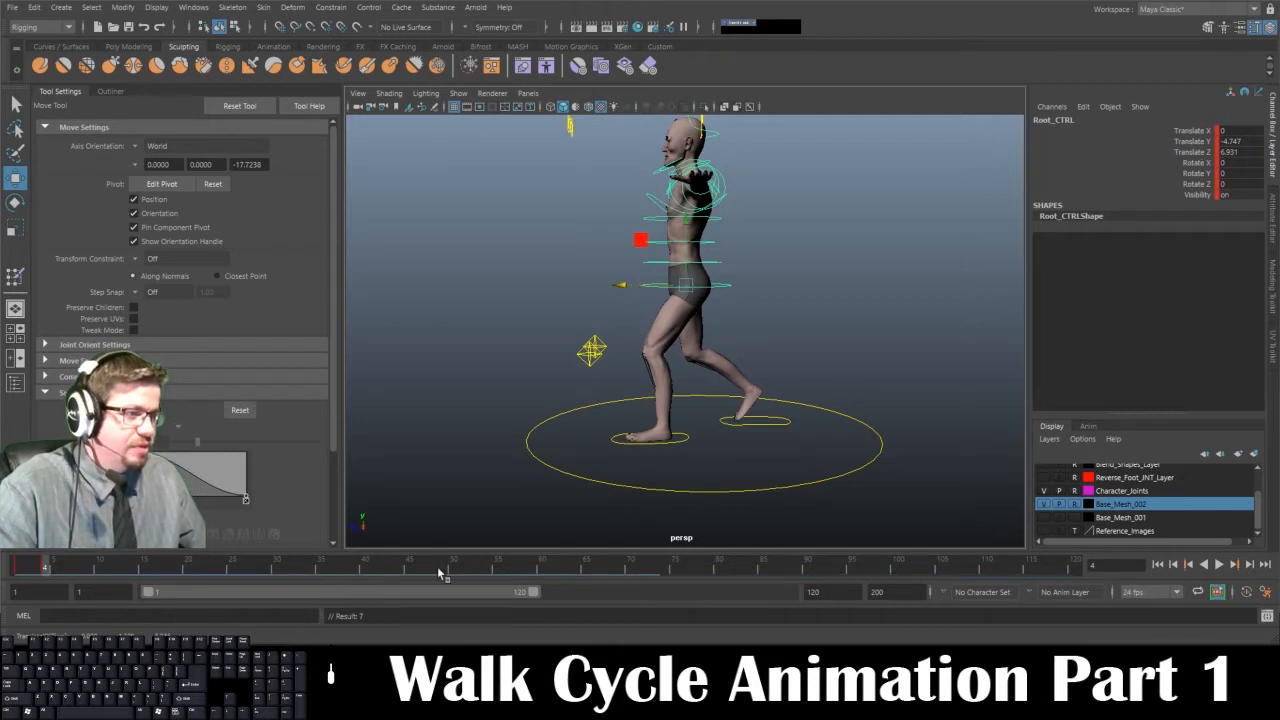
# Set the current time to frame 7 and study the passing pose in the walk cycle reference image
pyautogui.hotkey('alt', 'v')
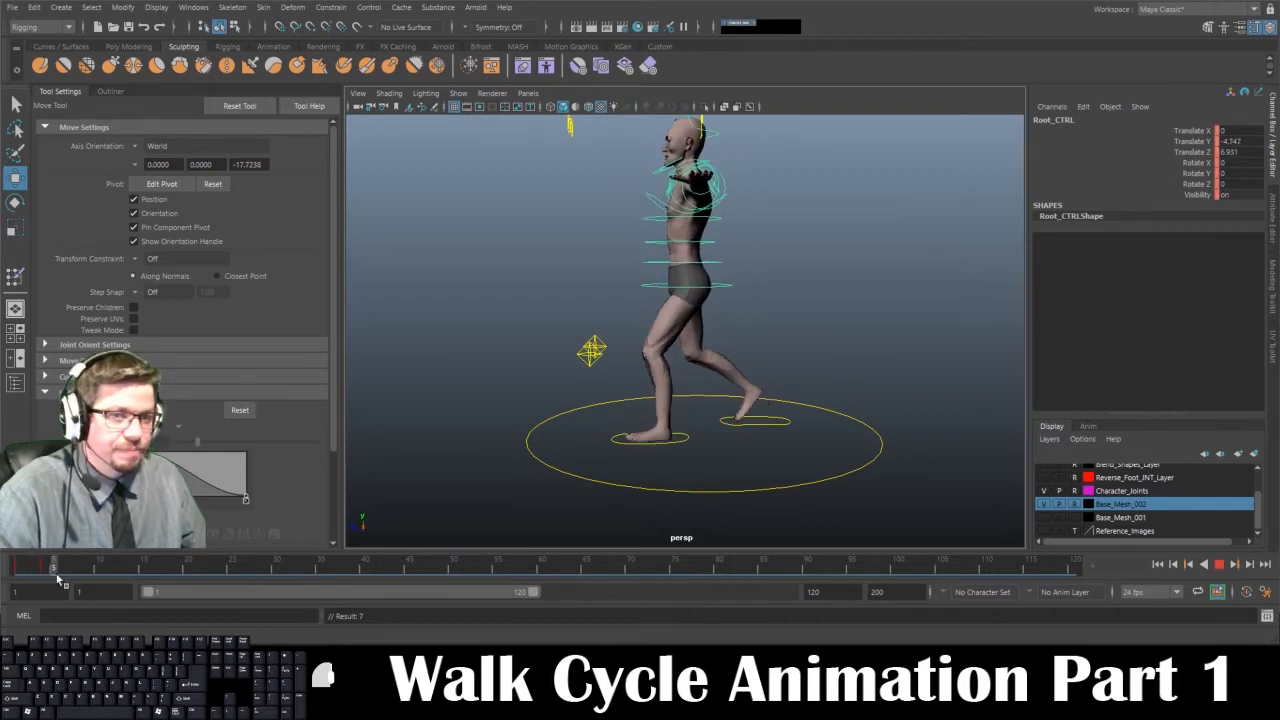
pyautogui.hotkey('alt', 'v')
pyautogui.hotkey('alt', 'v')
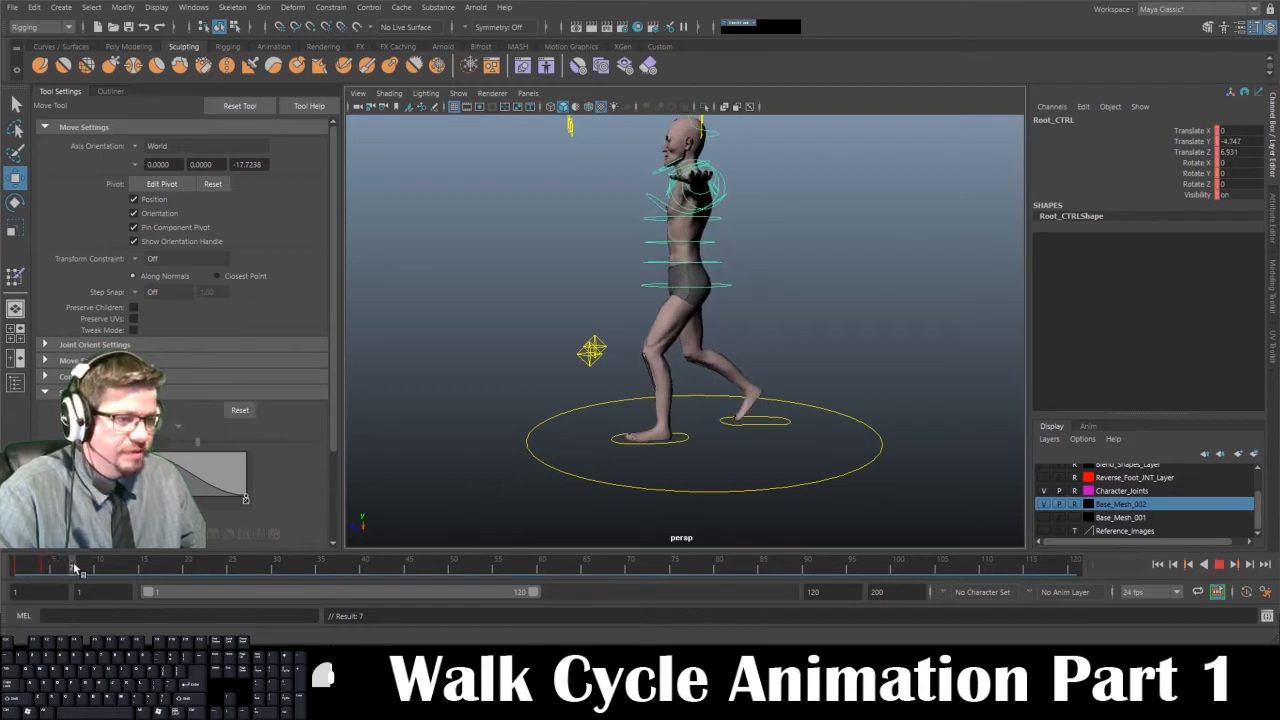
pyautogui.hotkey('alt', 'v')
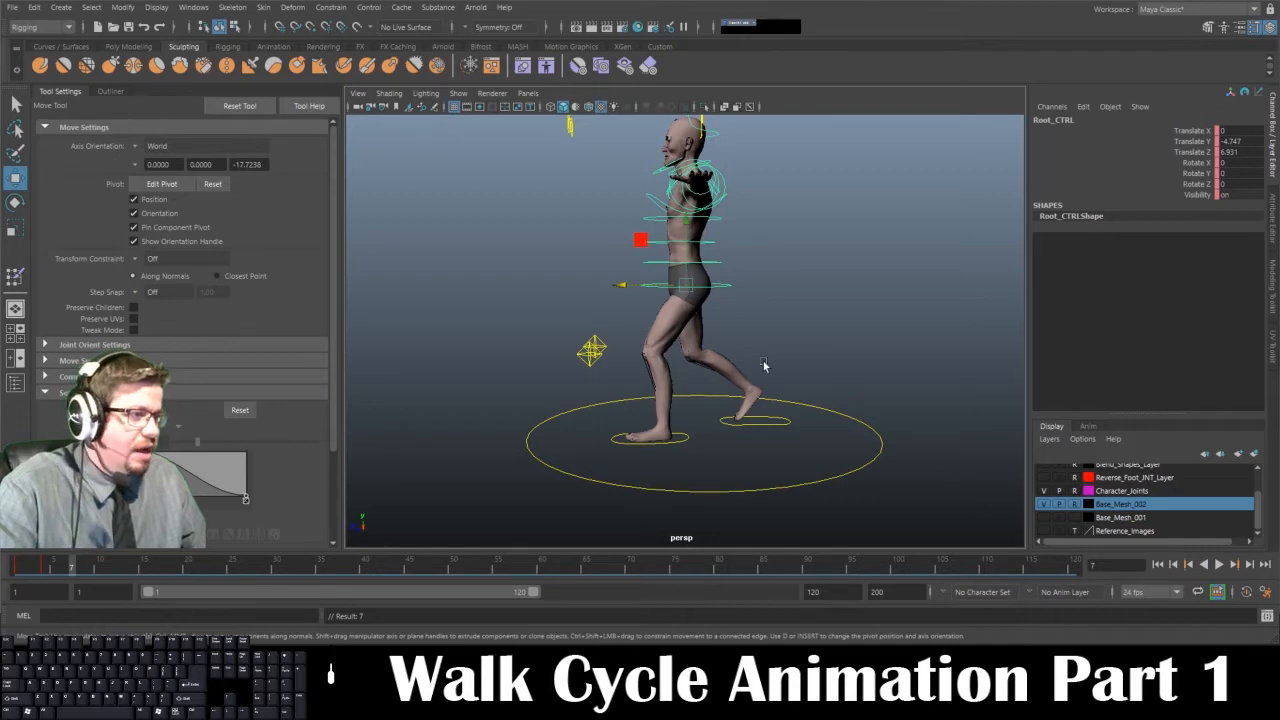
pyautogui.hotkey('alt', 'Tab')
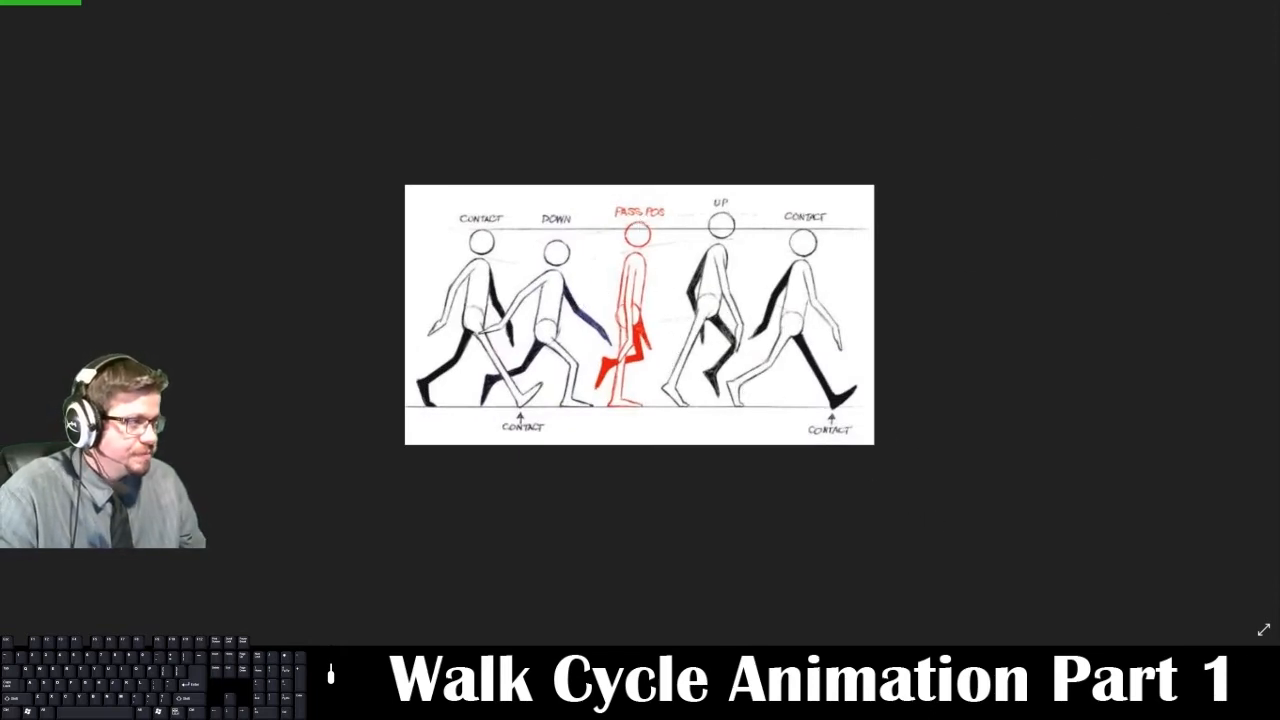
pyautogui.hotkey('alt', 'Tab')
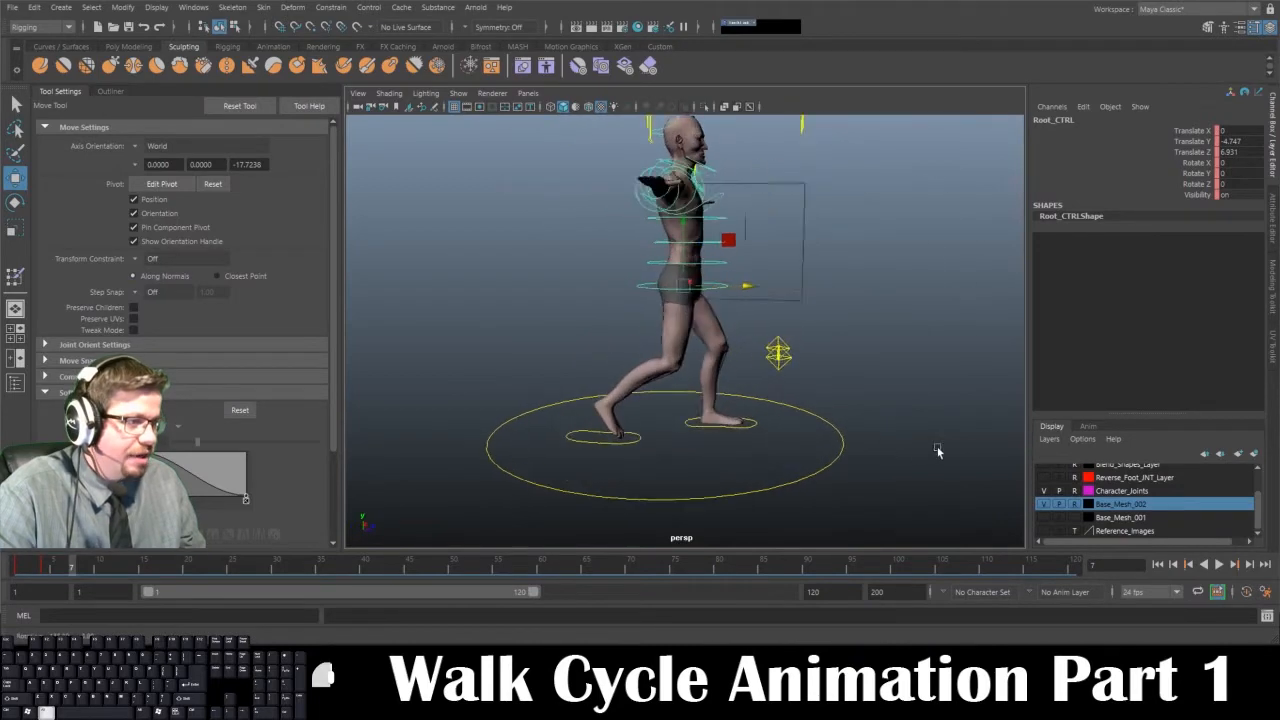
pyautogui.hotkey('alt', 'Tab')
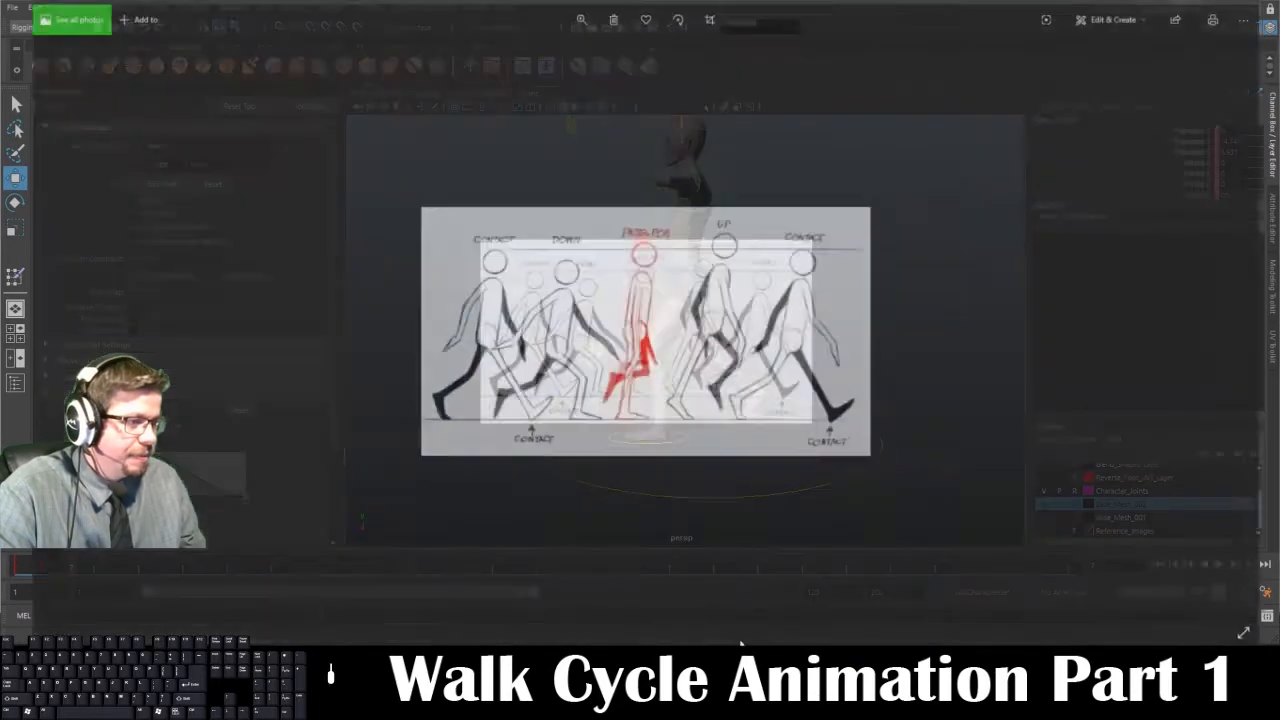
pyautogui.scroll(3, 724, 474)
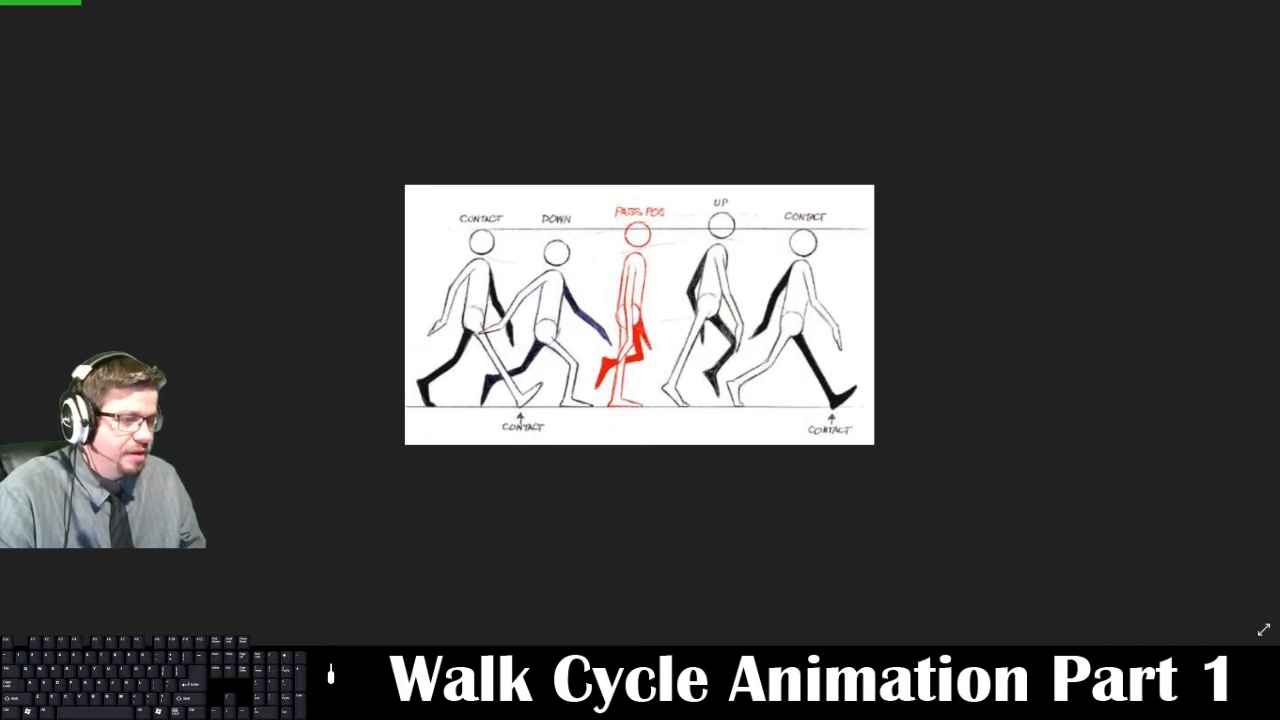
pyautogui.hotkey('alt', 'Tab')
pyautogui.keyDown('alt'); pyautogui.moveTo(663, 404); pyautogui.dragTo(749, 466); pyautogui.keyUp('alt')
pyautogui.click(704, 491)
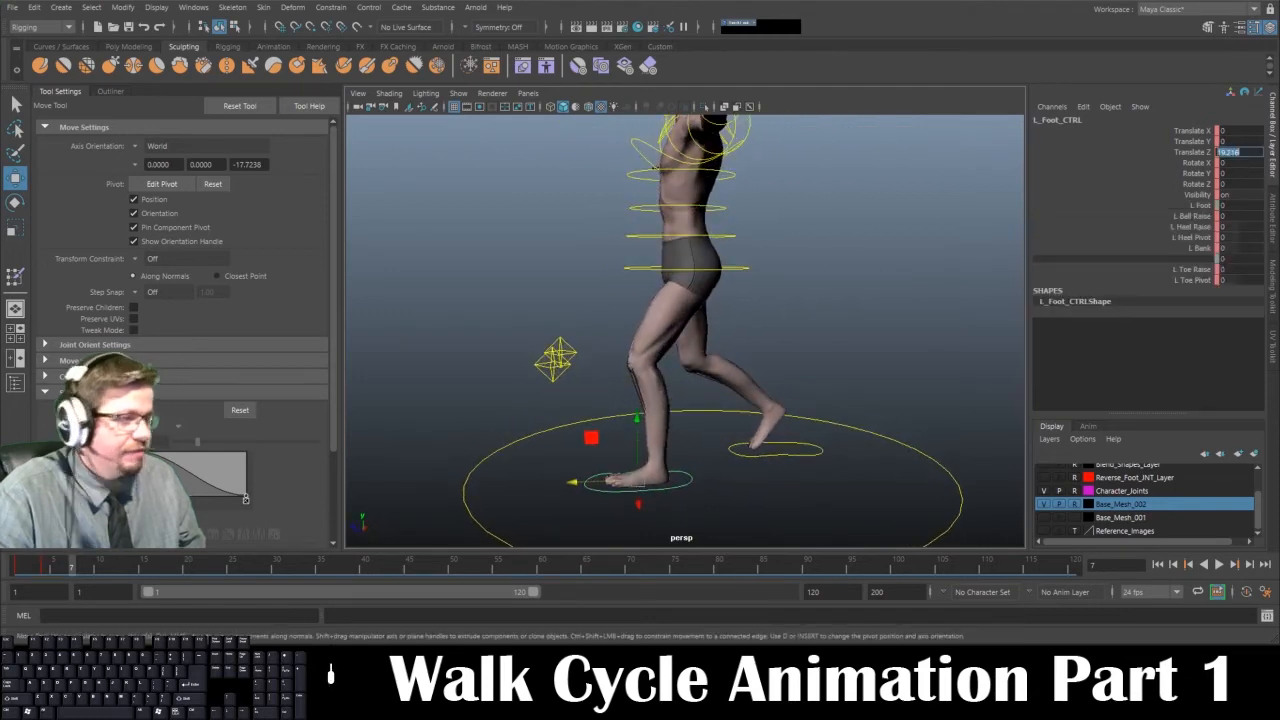
pyautogui.press('Return')
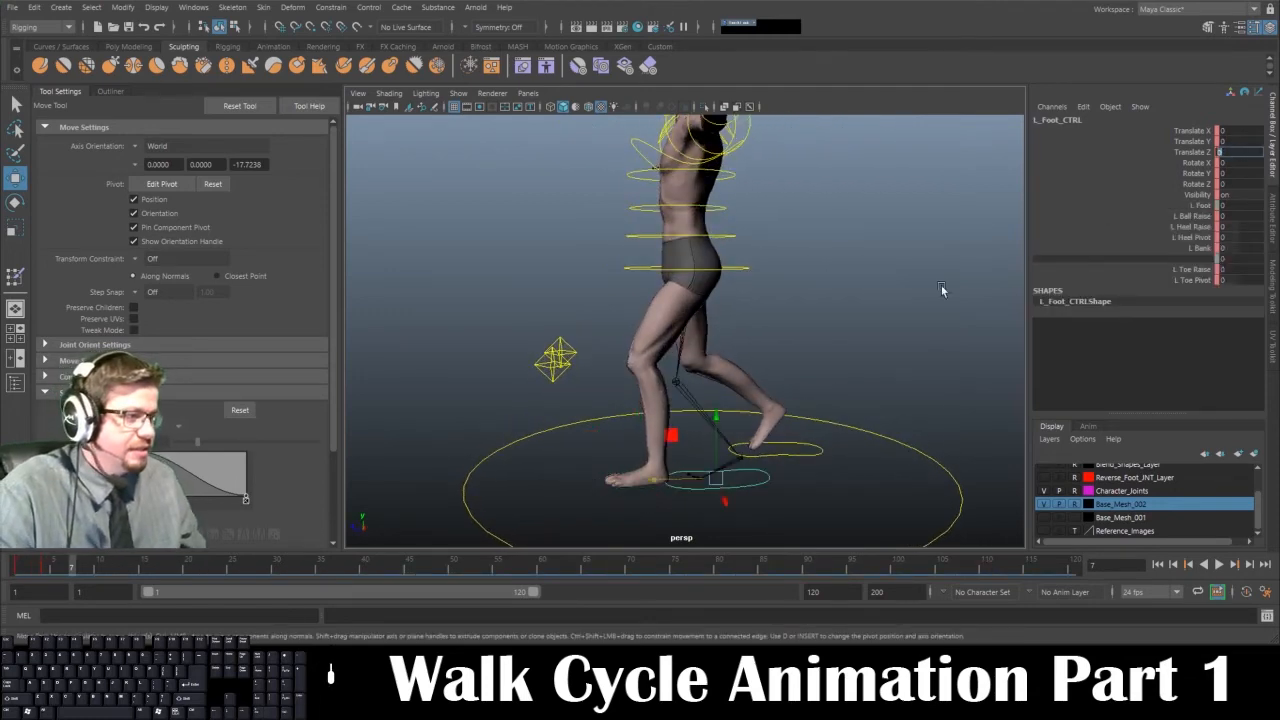
pyautogui.keyDown('alt'); pyautogui.moveTo(943, 289); pyautogui.dragTo(894, 334); pyautogui.keyUp('alt')
pyautogui.hotkey('ctrl', 'z')
# Set the left foot control's Translate Z to 0 at frame 7 and key it
pyautogui.keyDown('alt'); pyautogui.moveTo(800, 448); pyautogui.dragTo(747, 490); pyautogui.keyUp('alt')
pyautogui.click(745, 491)
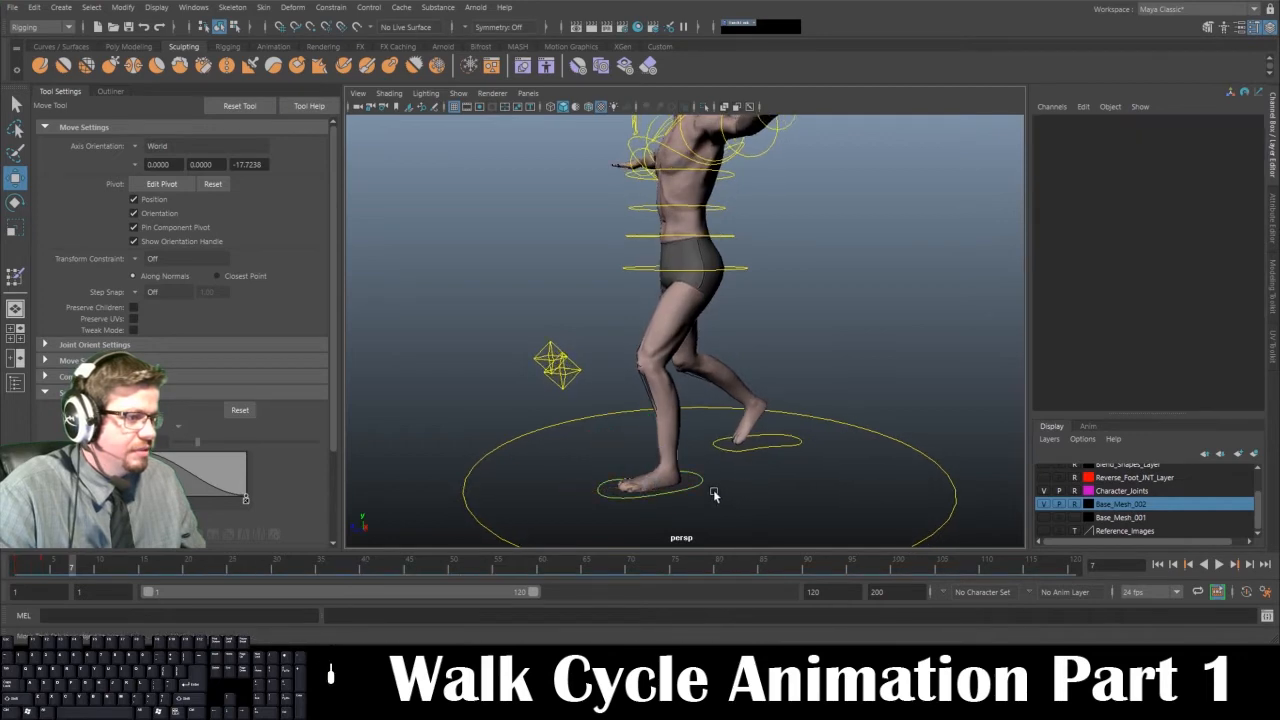
pyautogui.click(701, 490)
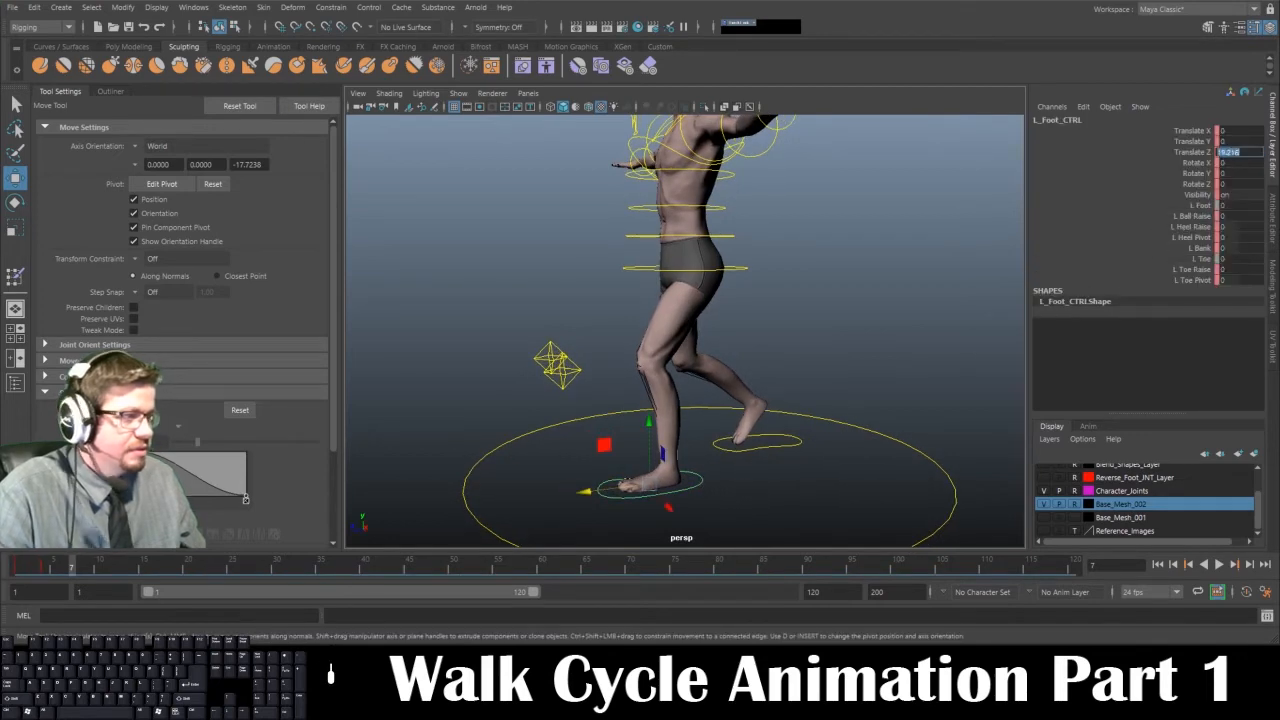
pyautogui.keyDown('alt'); pyautogui.moveTo(890, 291); pyautogui.dragTo(859, 306); pyautogui.keyUp('alt')
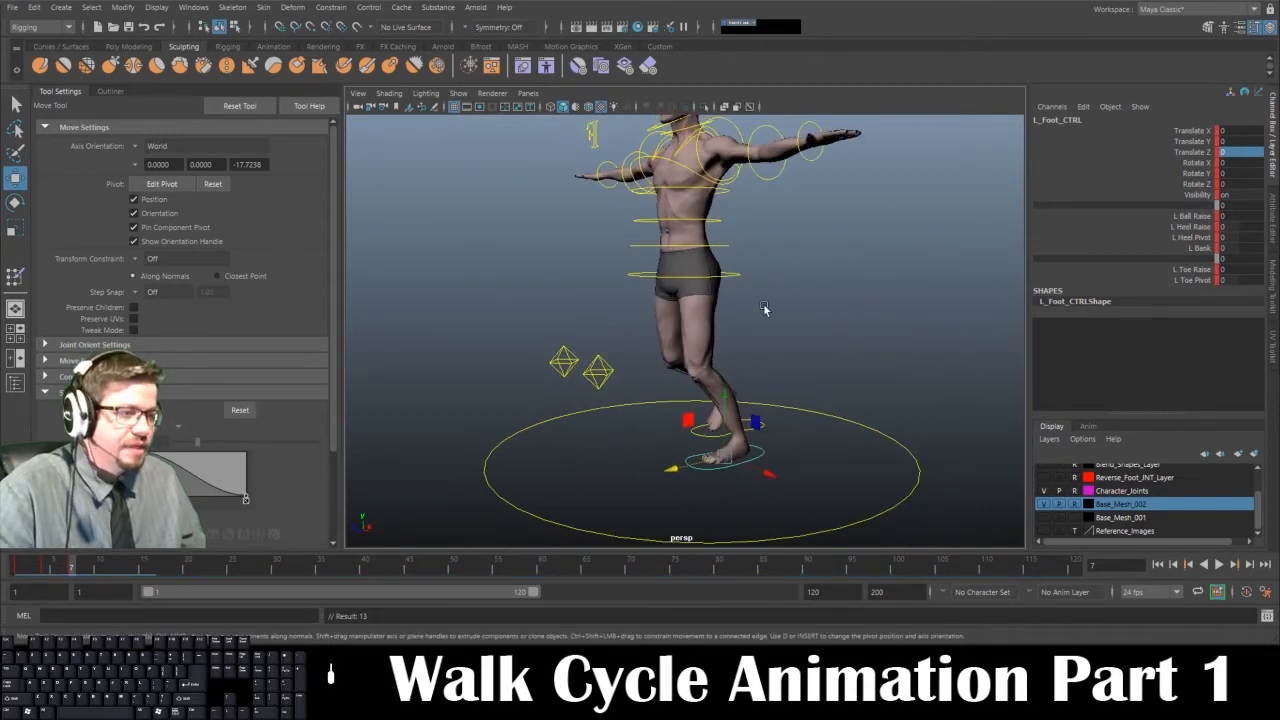
# Try the Legacy Default Viewport renderer on the character and switch back to the Legacy High Quality Viewport
pyautogui.keyDown('alt'); pyautogui.moveTo(765, 305); pyautogui.dragTo(726, 342); pyautogui.keyUp('alt')
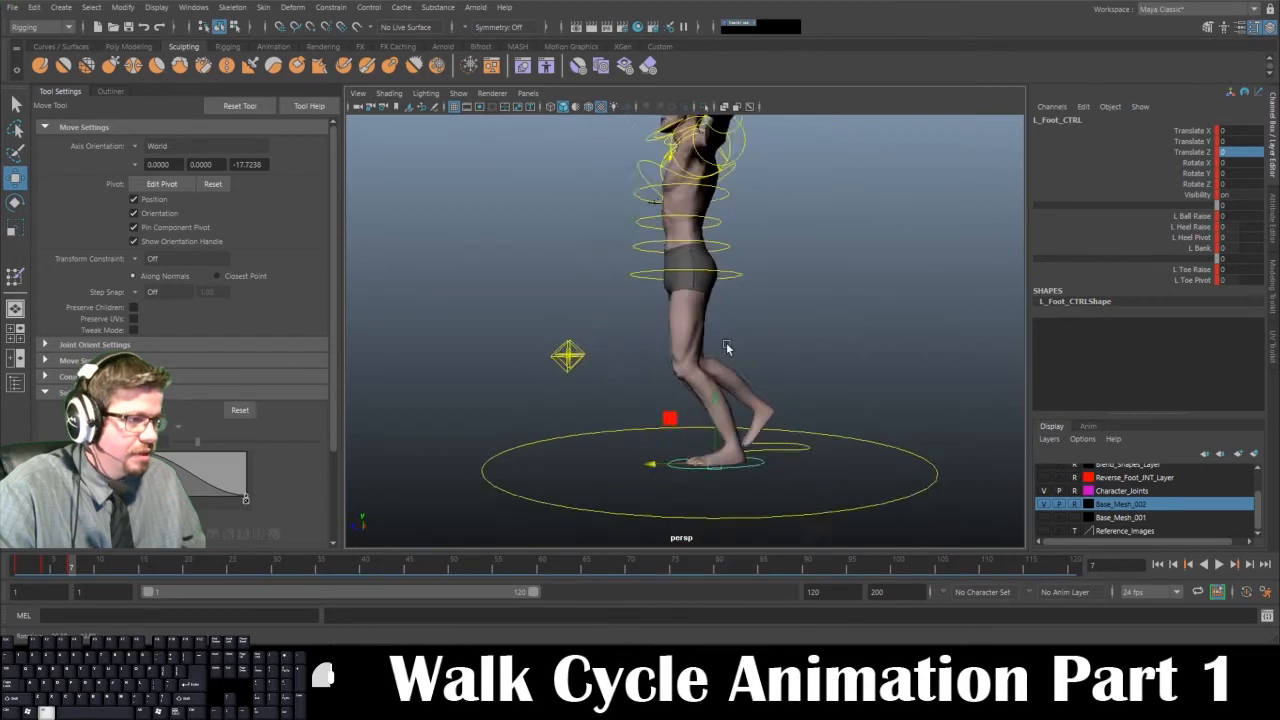
pyautogui.keyDown('alt'); pyautogui.moveTo(726, 342); pyautogui.dragTo(753, 417, button='right'); pyautogui.keyUp('alt')
pyautogui.click(758, 251)
pyautogui.click(491, 93)
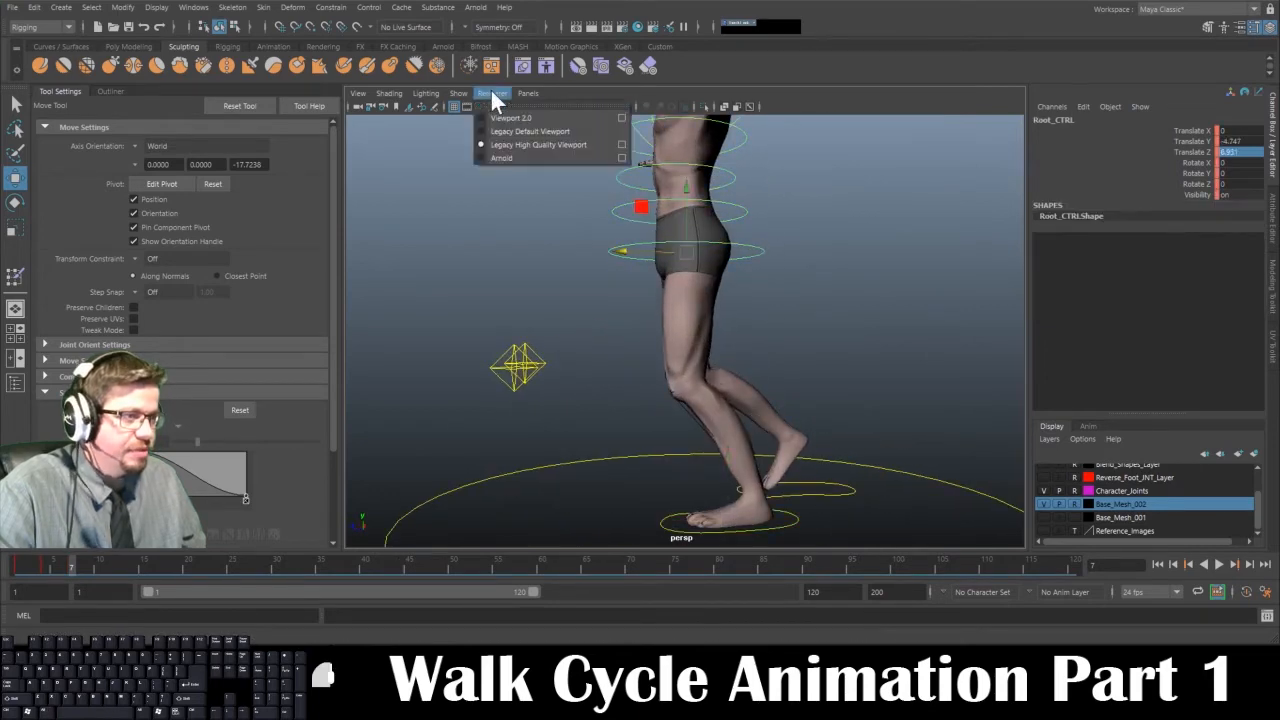
pyautogui.click(495, 138)
pyautogui.keyDown('alt'); pyautogui.moveTo(523, 260); pyautogui.dragTo(560, 230); pyautogui.keyUp('alt')
pyautogui.click(495, 93)
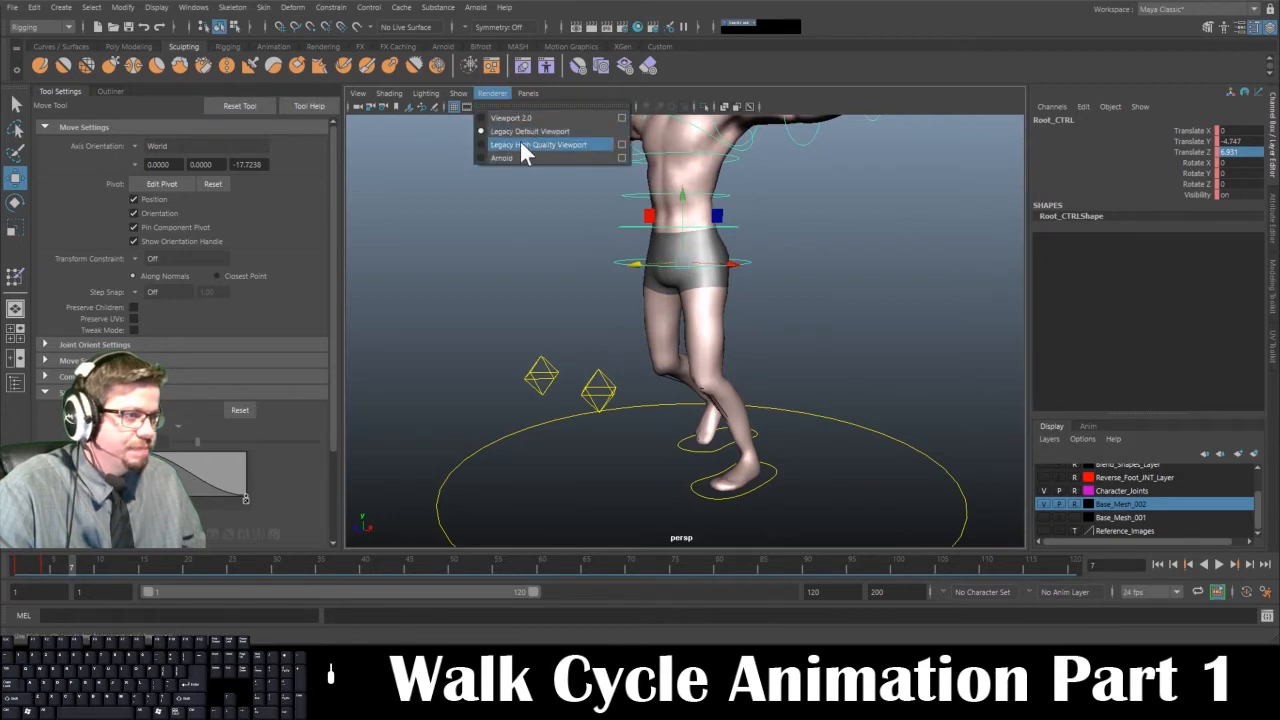
pyautogui.click(519, 140)
pyautogui.moveTo(519, 140)
pyautogui.keyDown('alt'); pyautogui.mouseDown()
pyautogui.moveTo(575, 333)
pyautogui.moveTo(620, 325)
pyautogui.moveTo(540, 308)
pyautogui.moveTo(565, 305)
pyautogui.mouseUp(); pyautogui.keyUp('alt')
# Check the leg poses at frame 7 and set the right foot's R Toe Raise to 0
pyautogui.click(745, 432)
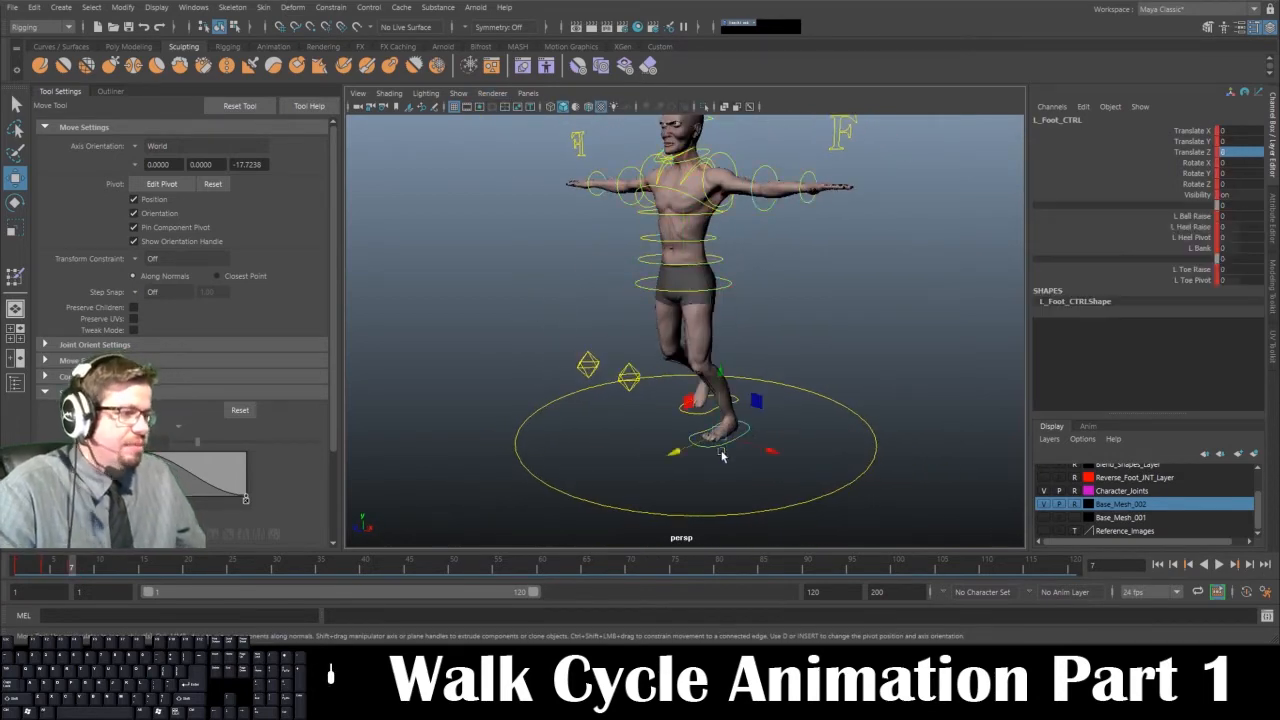
pyautogui.keyDown('alt'); pyautogui.moveTo(723, 457); pyautogui.dragTo(571, 403); pyautogui.keyUp('alt')
pyautogui.keyDown('alt'); pyautogui.moveTo(571, 403); pyautogui.dragTo(627, 499, button='right'); pyautogui.keyUp('alt')
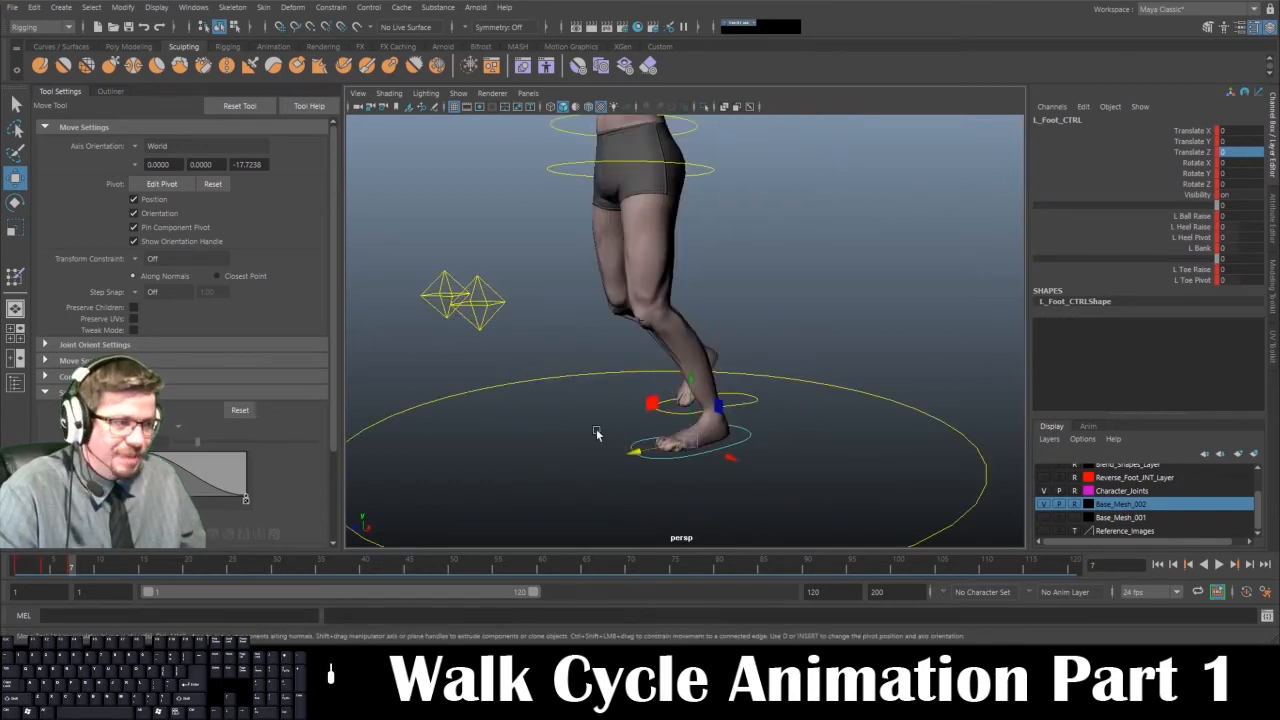
pyautogui.keyDown('alt'); pyautogui.moveTo(643, 412); pyautogui.dragTo(640, 450); pyautogui.keyUp('alt')
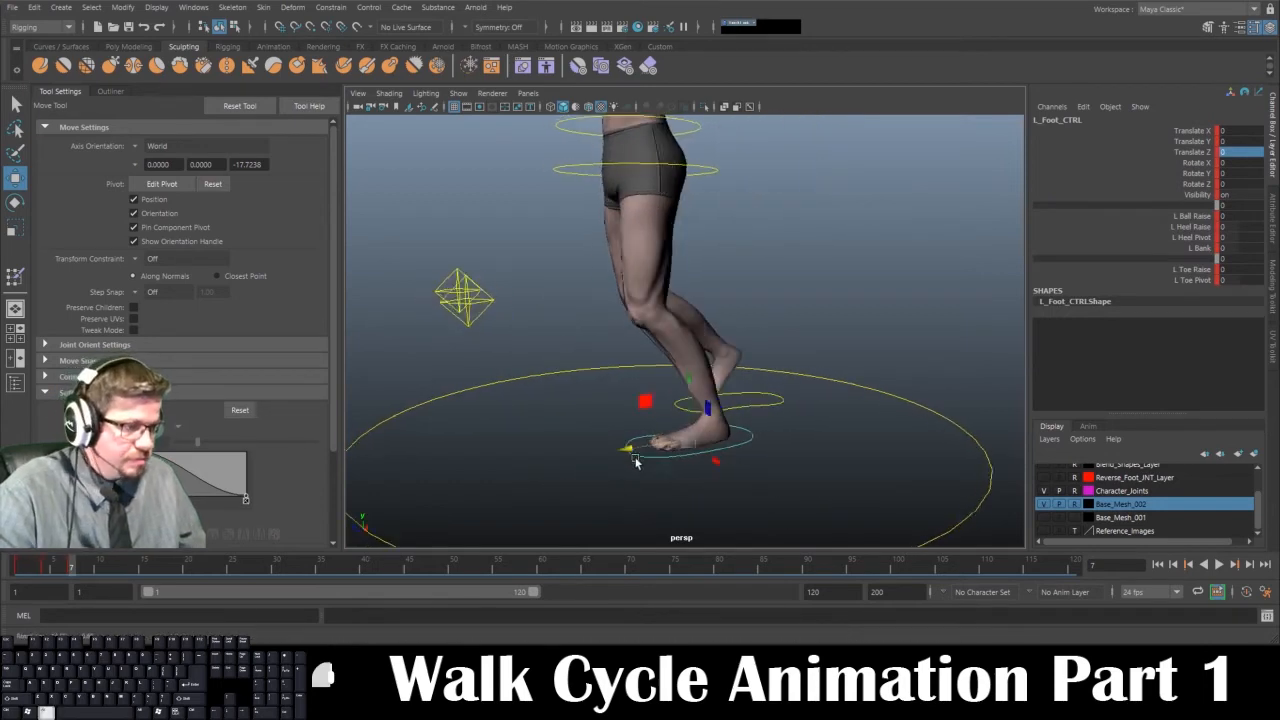
pyautogui.keyDown('alt'); pyautogui.moveTo(725, 450); pyautogui.dragTo(706, 459); pyautogui.keyUp('alt')
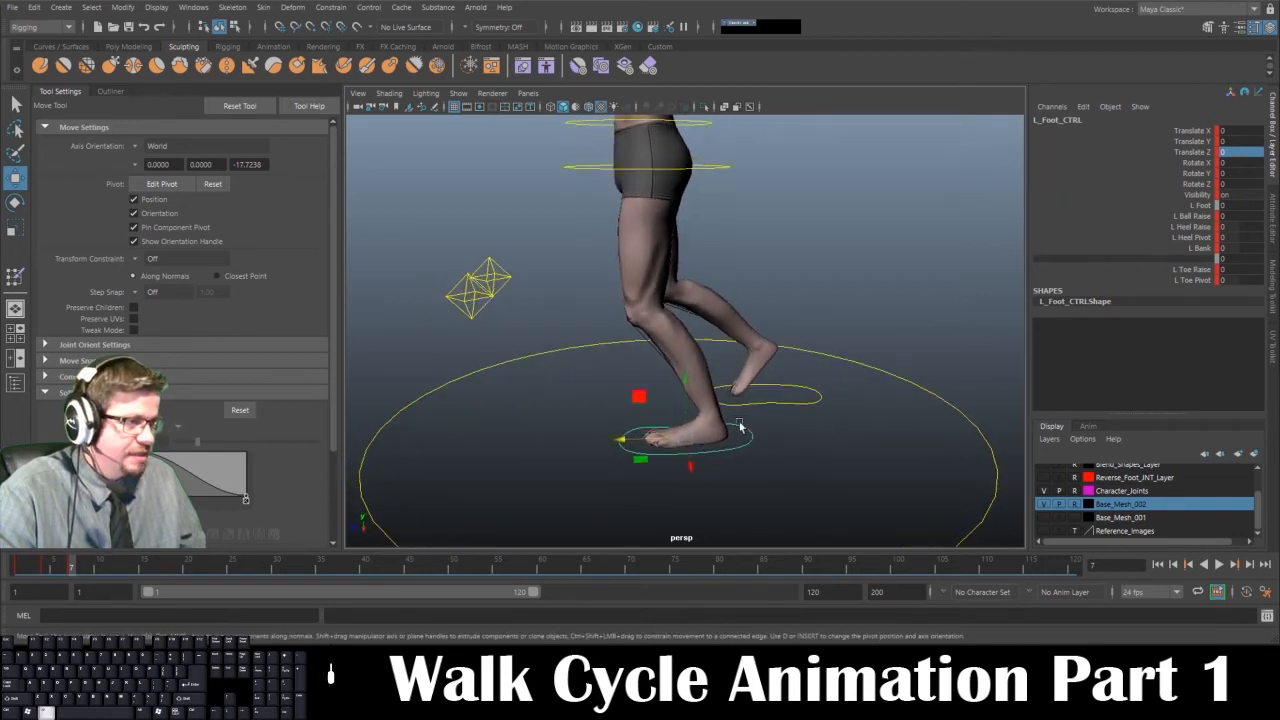
pyautogui.click(772, 405)
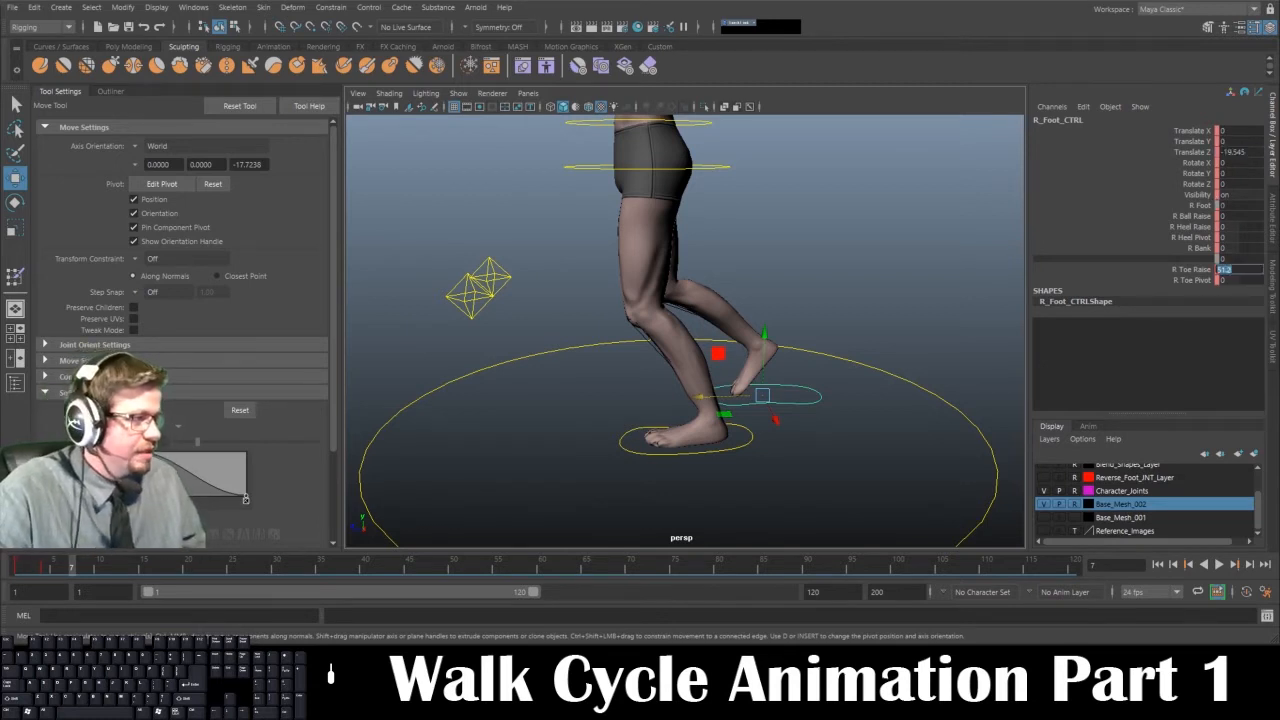
pyautogui.write('0')
pyautogui.press('Return')
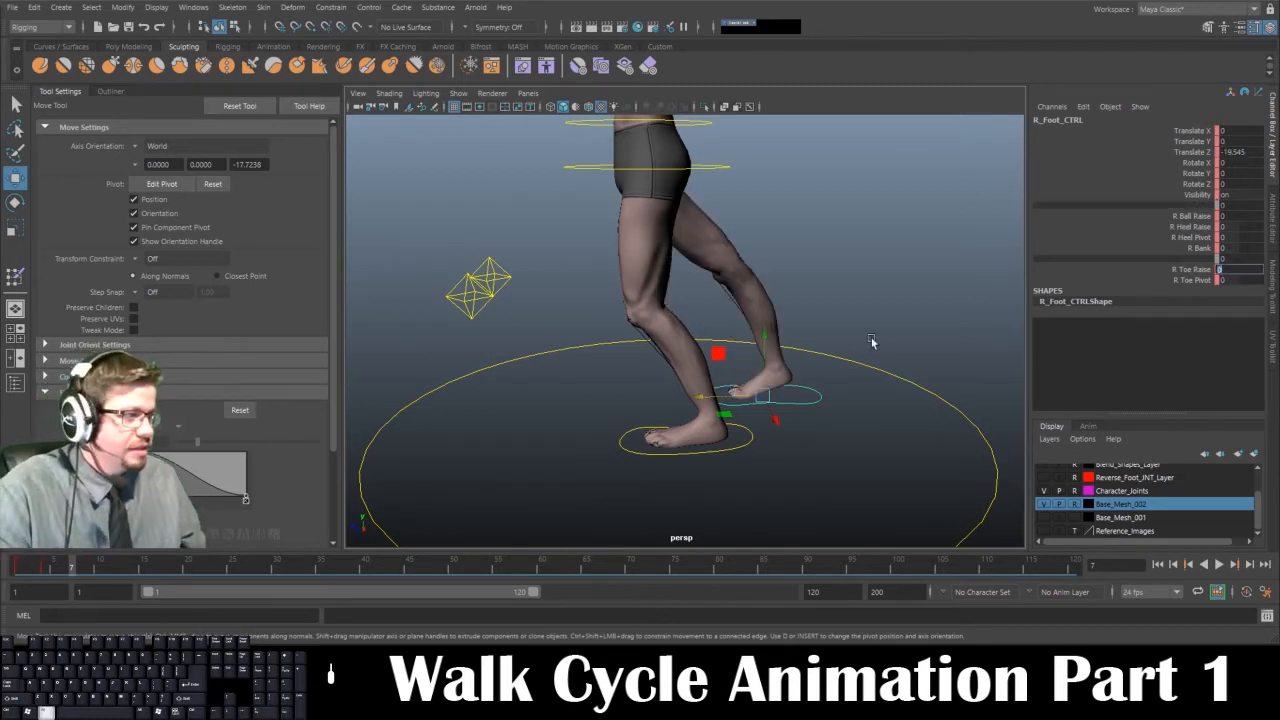
# Lift the right foot control off the ground behind the body and rotate it until the toes point straight down at frame 7
pyautogui.keyDown('alt'); pyautogui.moveTo(871, 342); pyautogui.dragTo(878, 348, button='middle'); pyautogui.keyUp('alt')
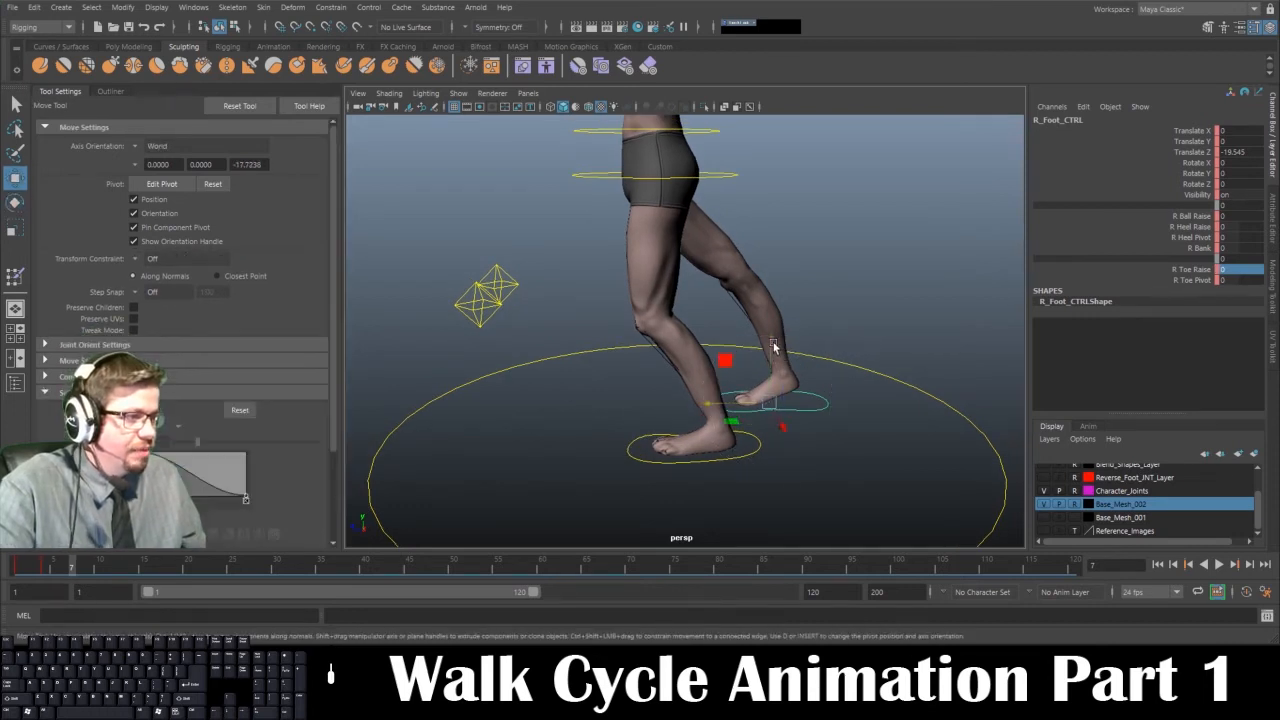
pyautogui.moveTo(774, 348); pyautogui.dragTo(695, 322)
pyautogui.press('e')
pyautogui.press('w')
# Move the root control back to a Translate Z of about -2.17 and raise it to a Translate Y of about -1.16 at frame 7
pyautogui.click(725, 178)
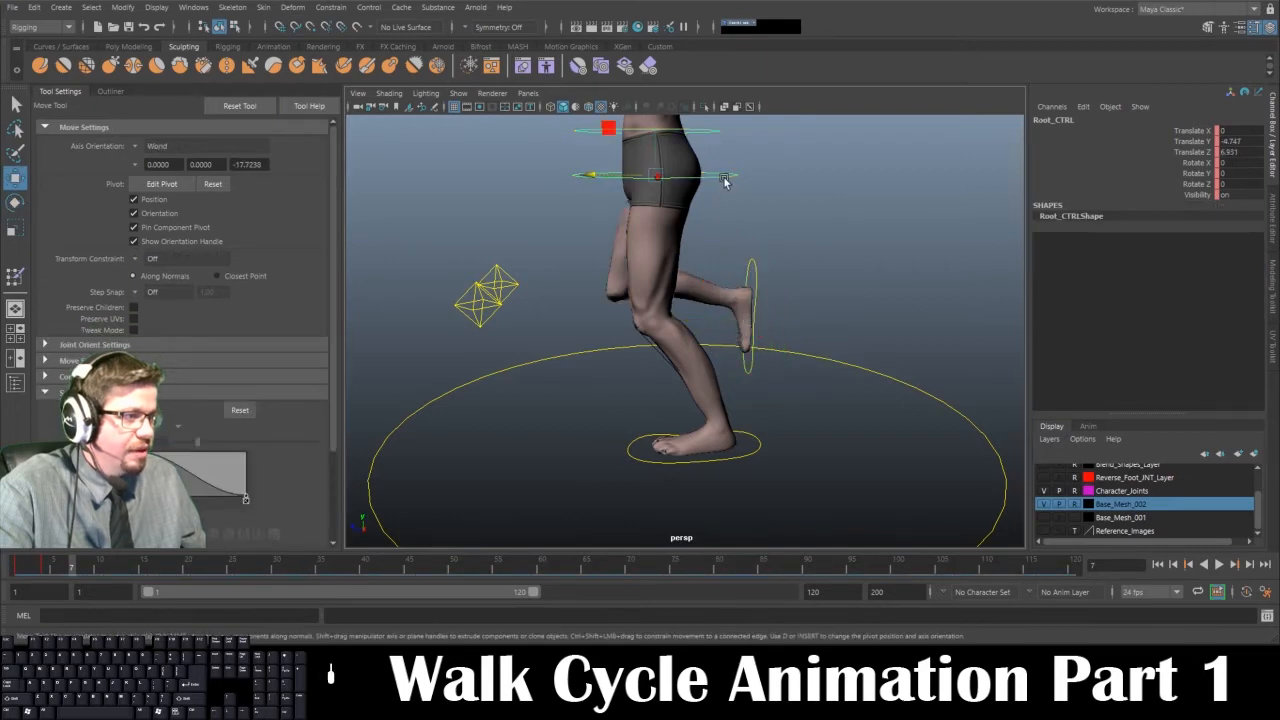
pyautogui.moveTo(600, 180); pyautogui.dragTo(652, 178)
pyautogui.keyDown('alt'); pyautogui.moveTo(795, 270); pyautogui.dragTo(800, 335, button='middle'); pyautogui.keyUp('alt')
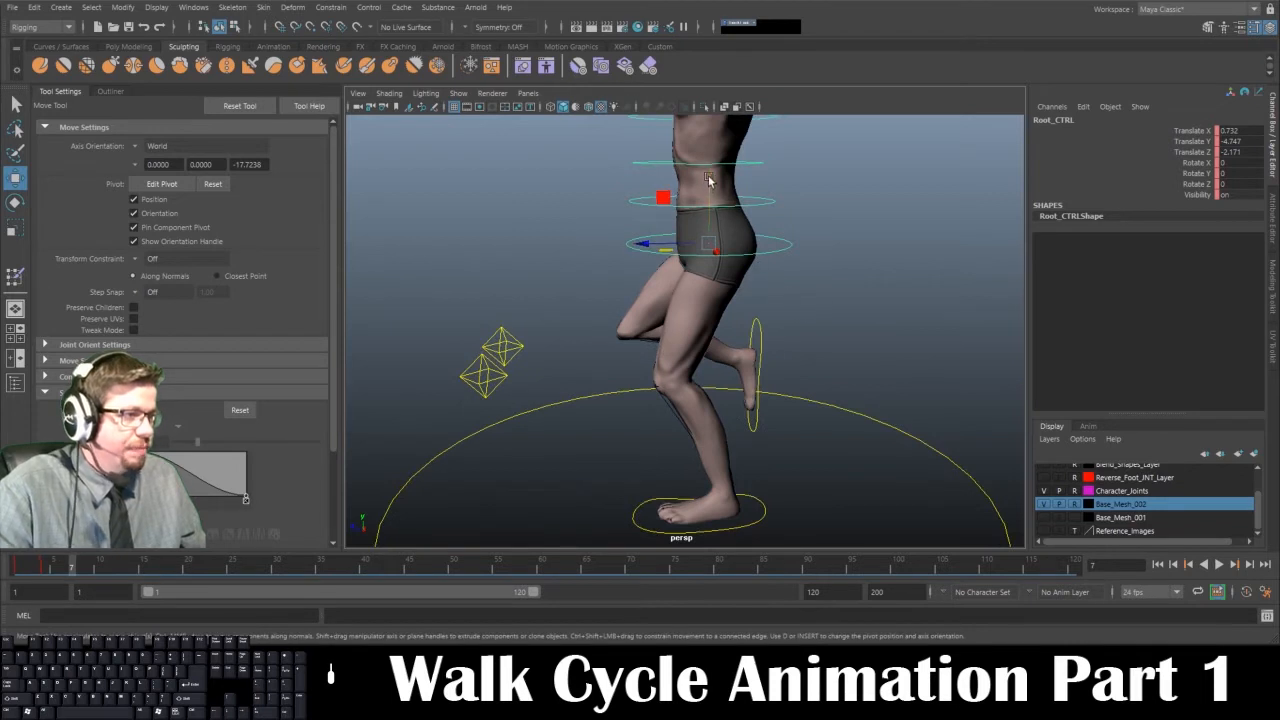
pyautogui.moveTo(708, 180); pyautogui.dragTo(710, 162)
pyautogui.keyDown('alt'); pyautogui.moveTo(812, 342); pyautogui.dragTo(786, 340); pyautogui.keyUp('alt')
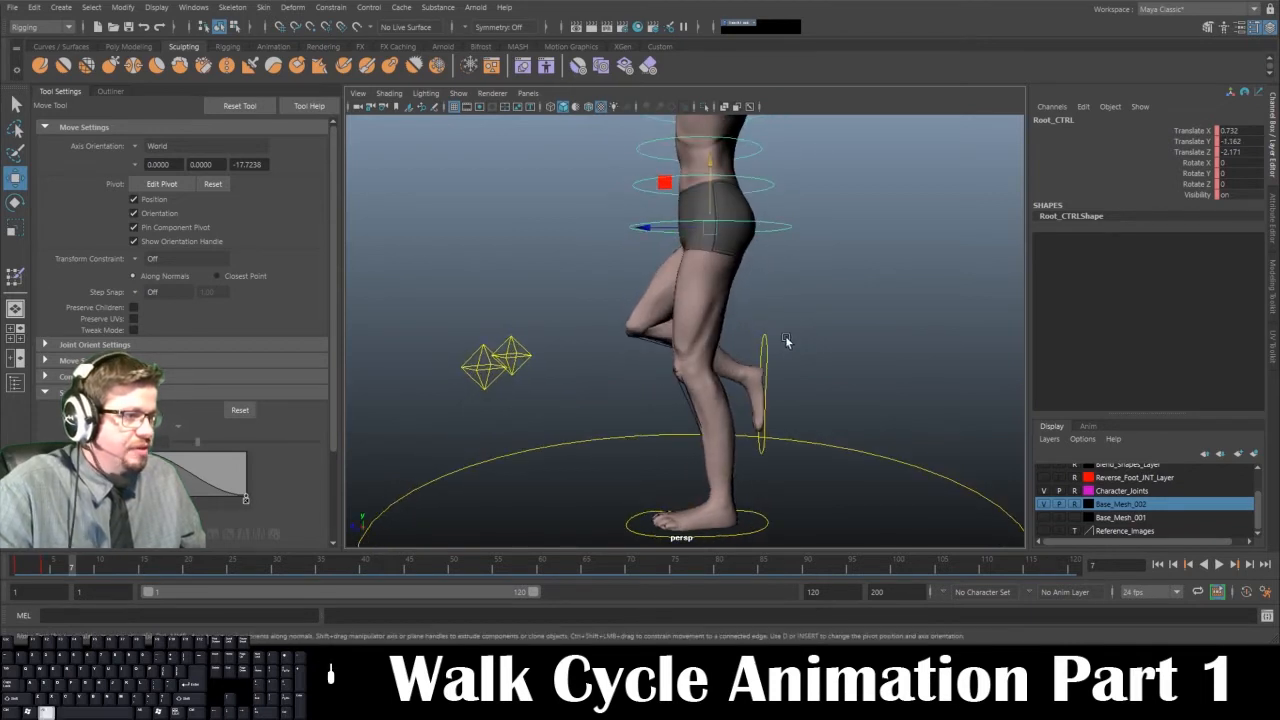
# Move the right foot control to a Translate Y of about 13.85 and Translate Z of about -10.79, and key it at frame 7
pyautogui.click(766, 352)
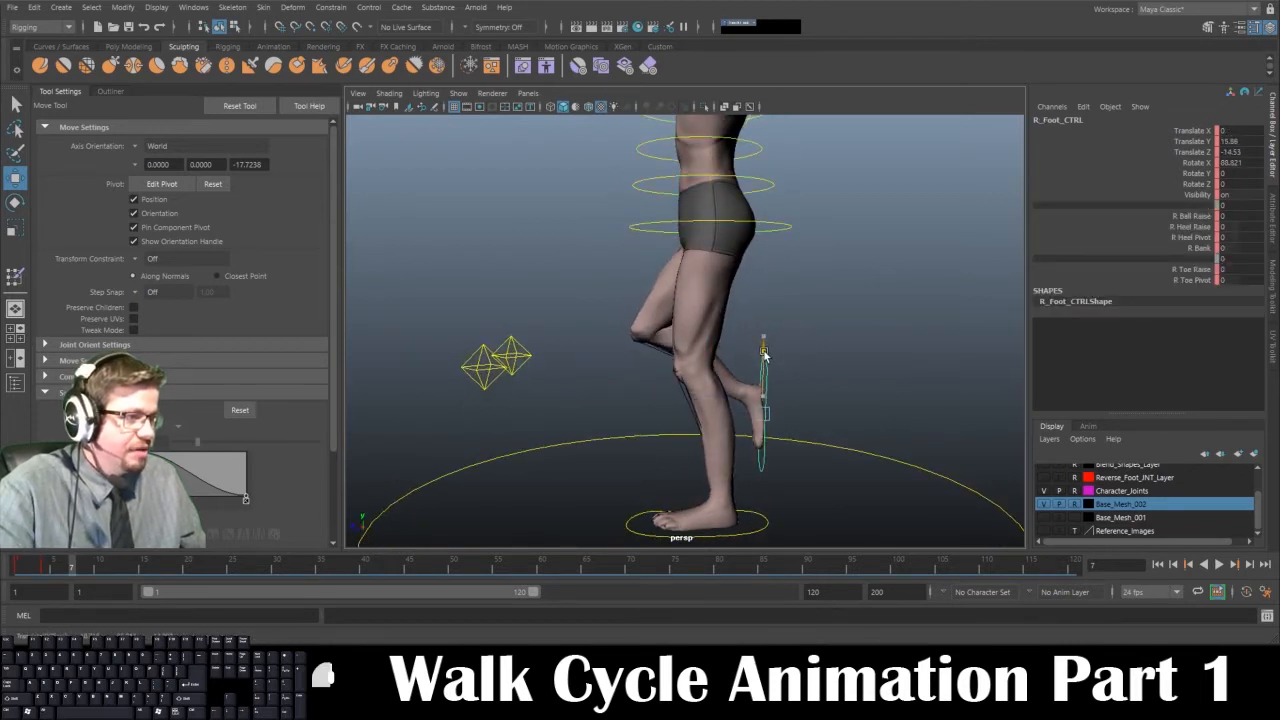
pyautogui.moveTo(704, 415); pyautogui.dragTo(771, 352)
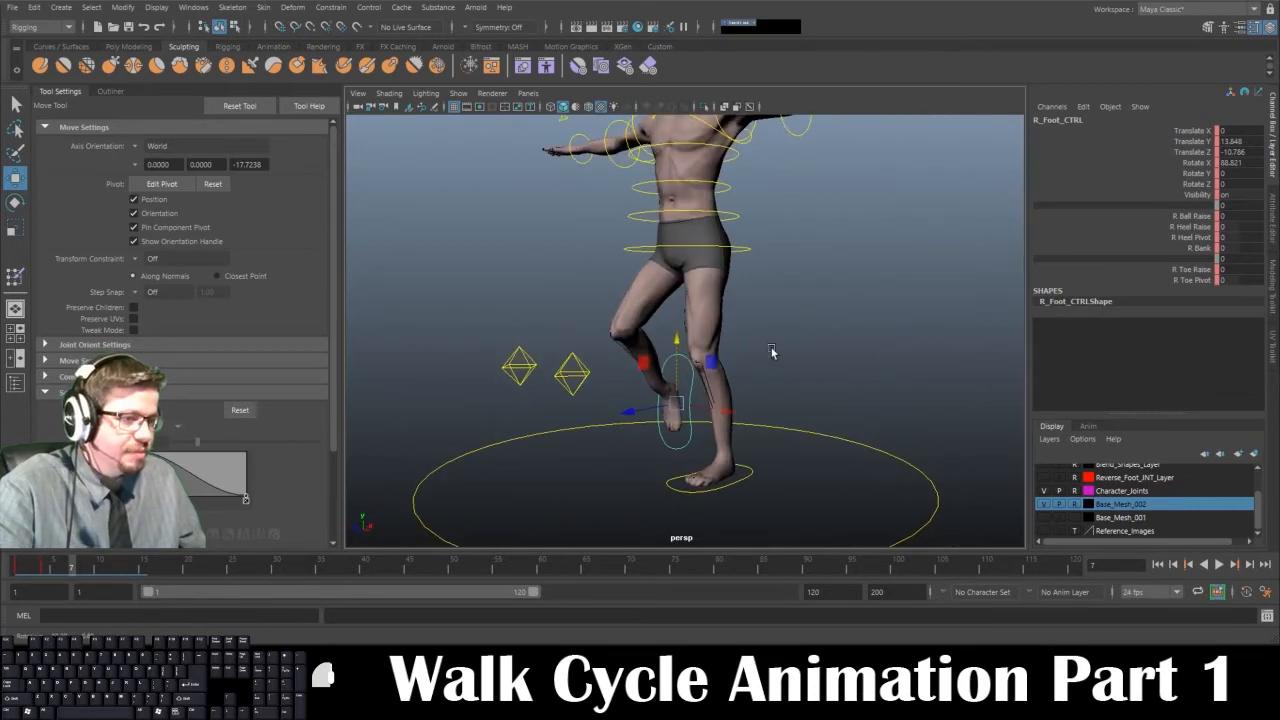
pyautogui.press('s')
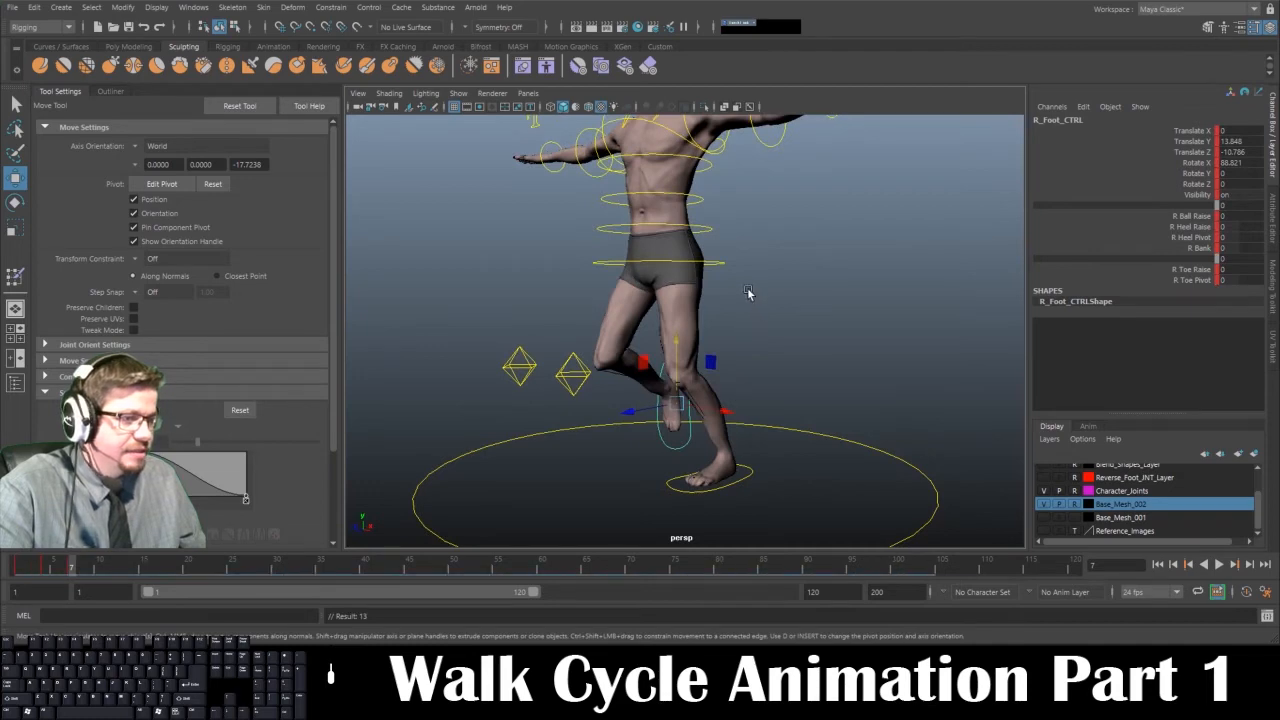
# Set the root control's Translate Z to 0, raise it to a Translate Y of about -2.2, and key it at frame 7
pyautogui.keyDown('alt'); pyautogui.moveTo(783, 306); pyautogui.dragTo(711, 300); pyautogui.keyUp('alt')
pyautogui.click(601, 267)
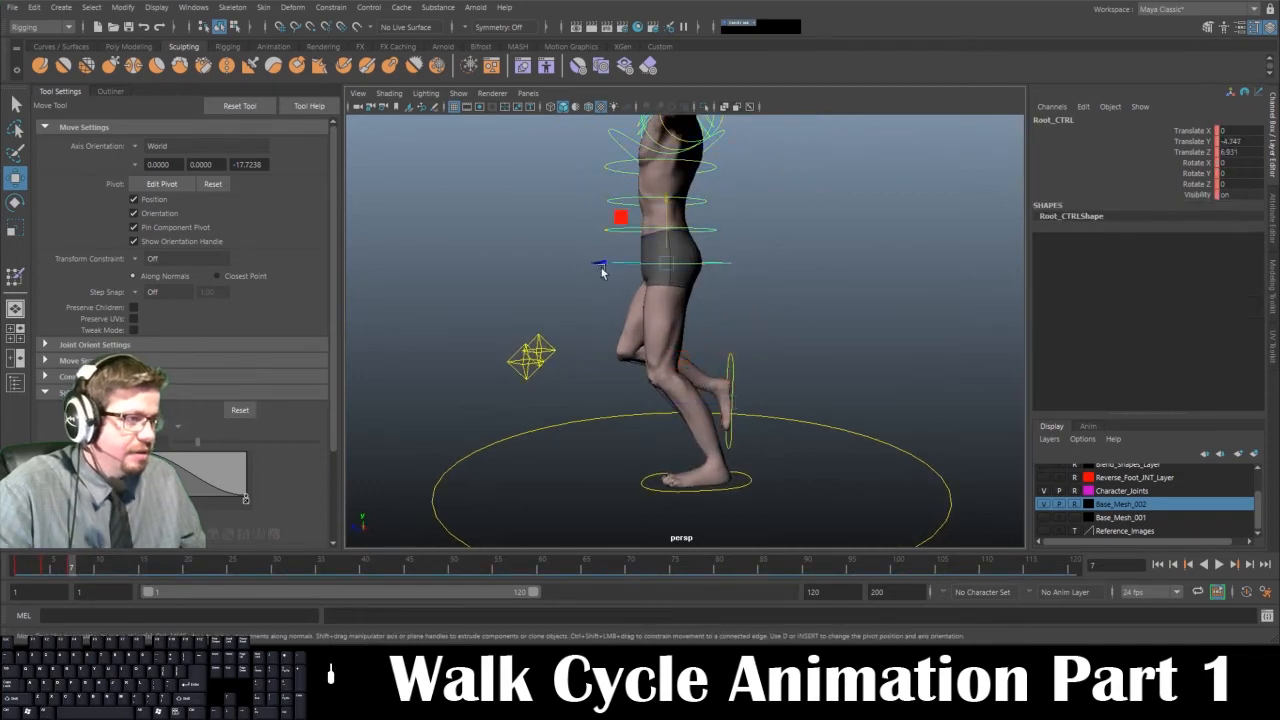
pyautogui.moveTo(608, 265); pyautogui.dragTo(650, 268)
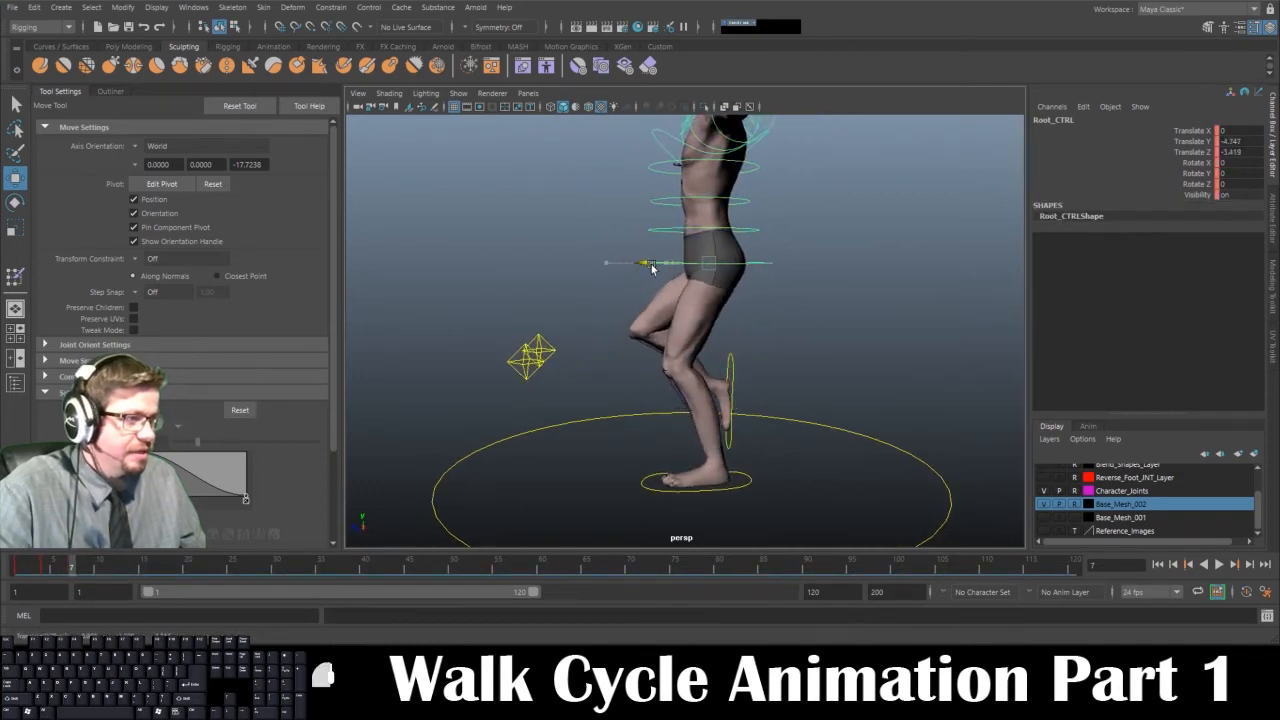
pyautogui.hotkey('ctrl', 'z')
pyautogui.moveTo(661, 207); pyautogui.dragTo(661, 201)
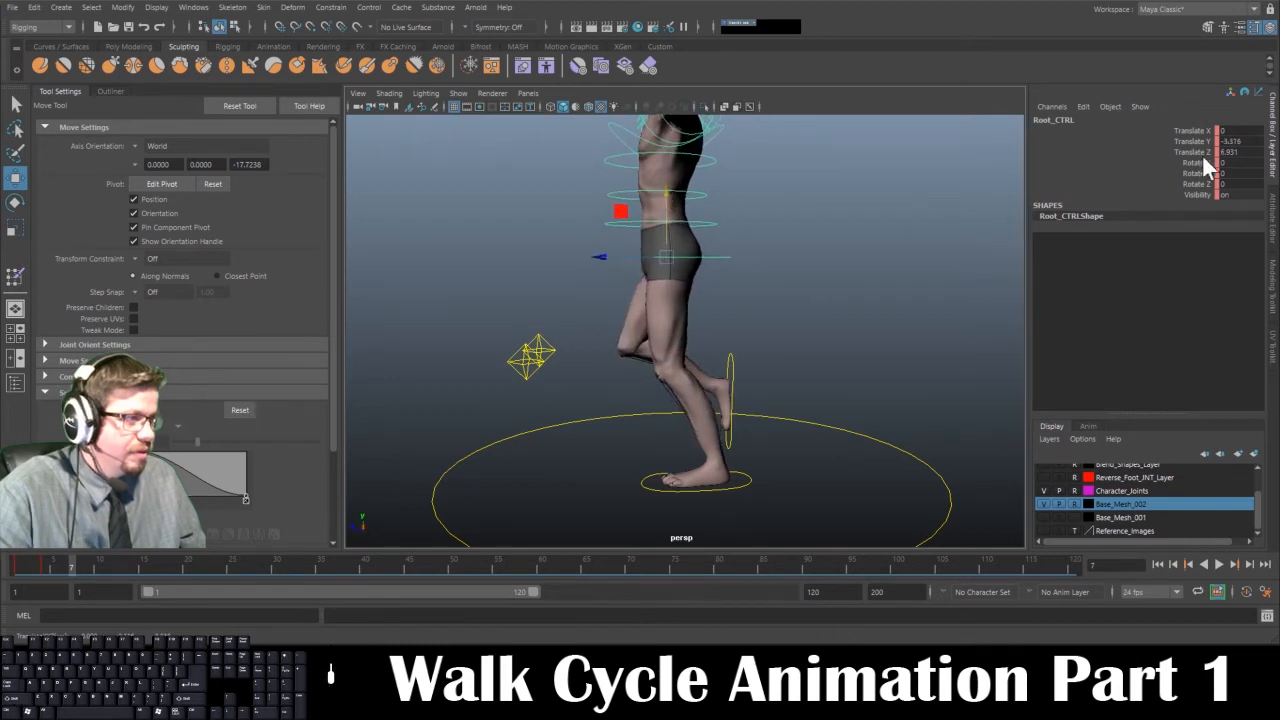
pyautogui.write('0')
pyautogui.press('Return')
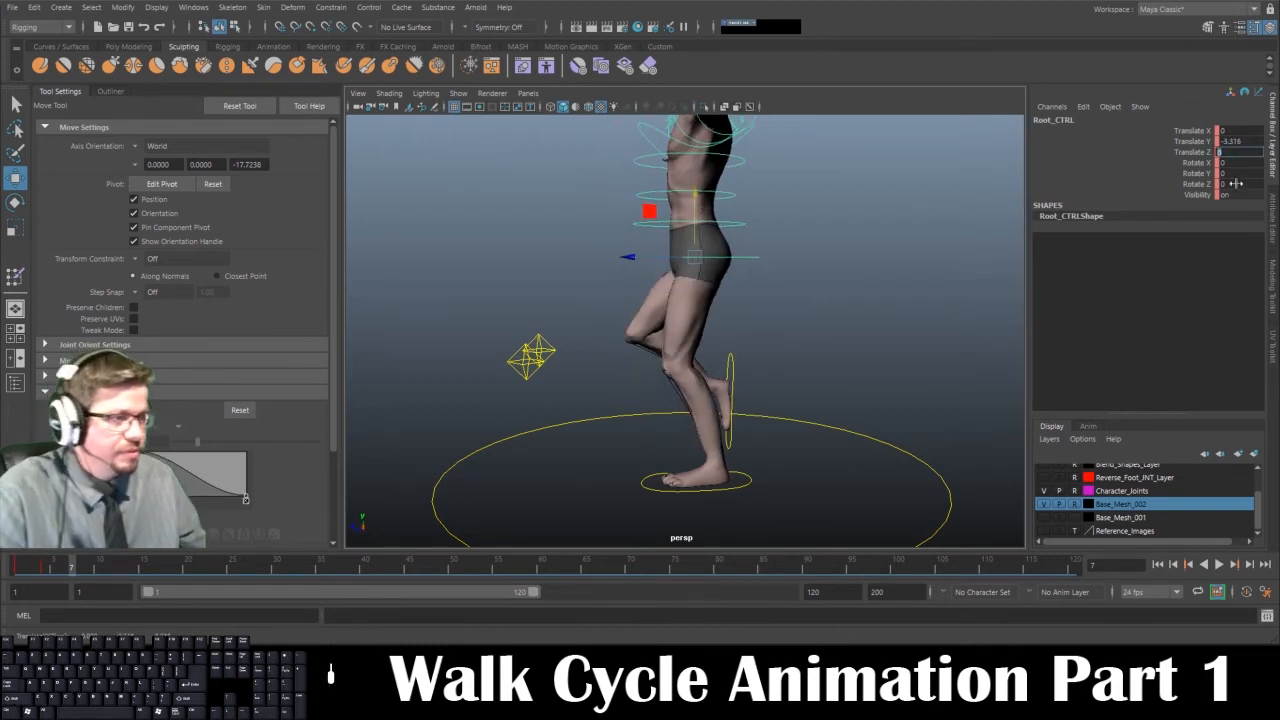
pyautogui.keyDown('alt'); pyautogui.moveTo(837, 329); pyautogui.dragTo(835, 346, button='middle'); pyautogui.keyUp('alt')
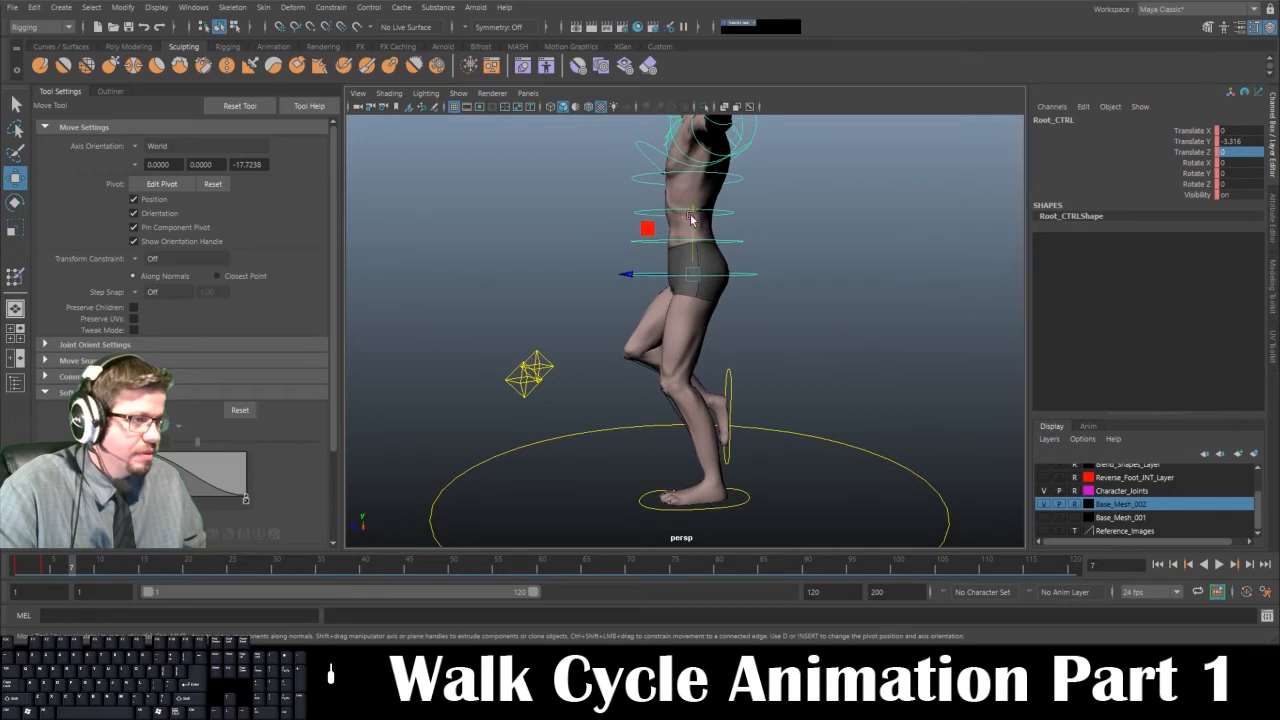
pyautogui.moveTo(690, 218)
pyautogui.mouseDown()
pyautogui.moveTo(692, 248)
pyautogui.moveTo(697, 214)
pyautogui.mouseUp()
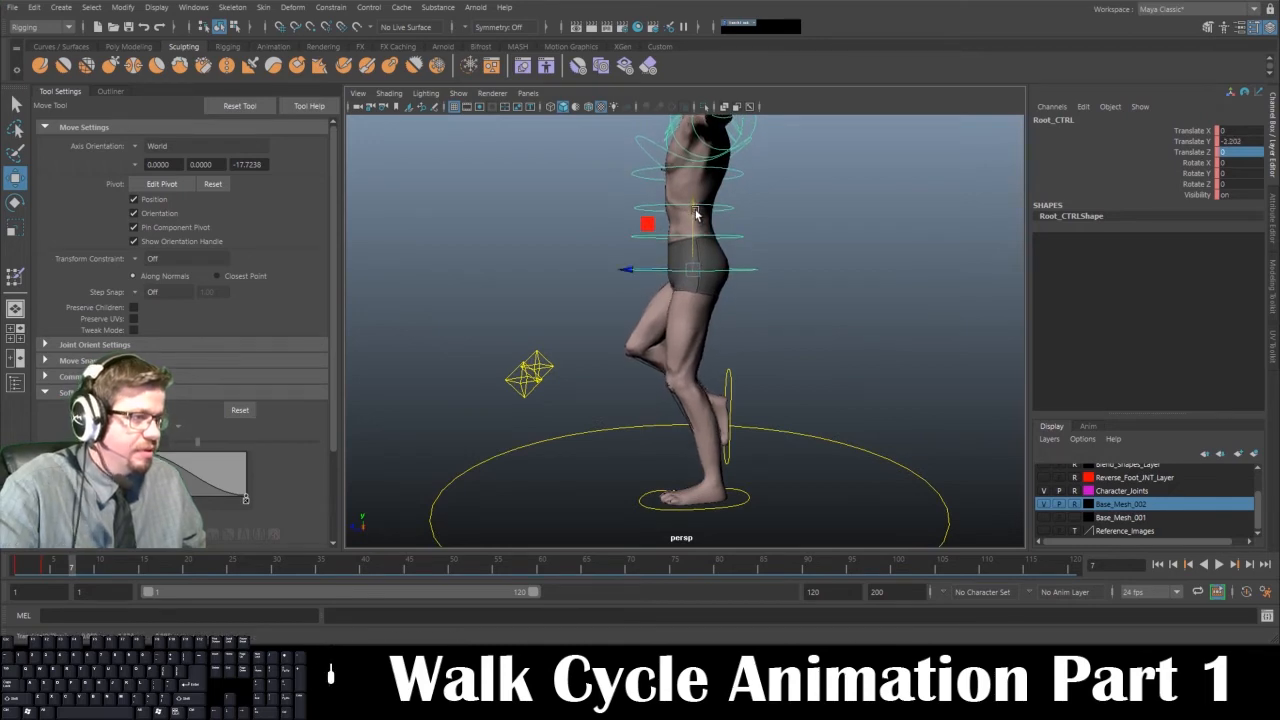
pyautogui.press('s')
# Move the right foot control to about 15.49 in Y and -13.29 in Z, rotate it to about 98.96 in X, and key frame 7
pyautogui.click(729, 380)
pyautogui.keyDown('alt'); pyautogui.moveTo(729, 372); pyautogui.dragTo(766, 397); pyautogui.keyUp('alt')
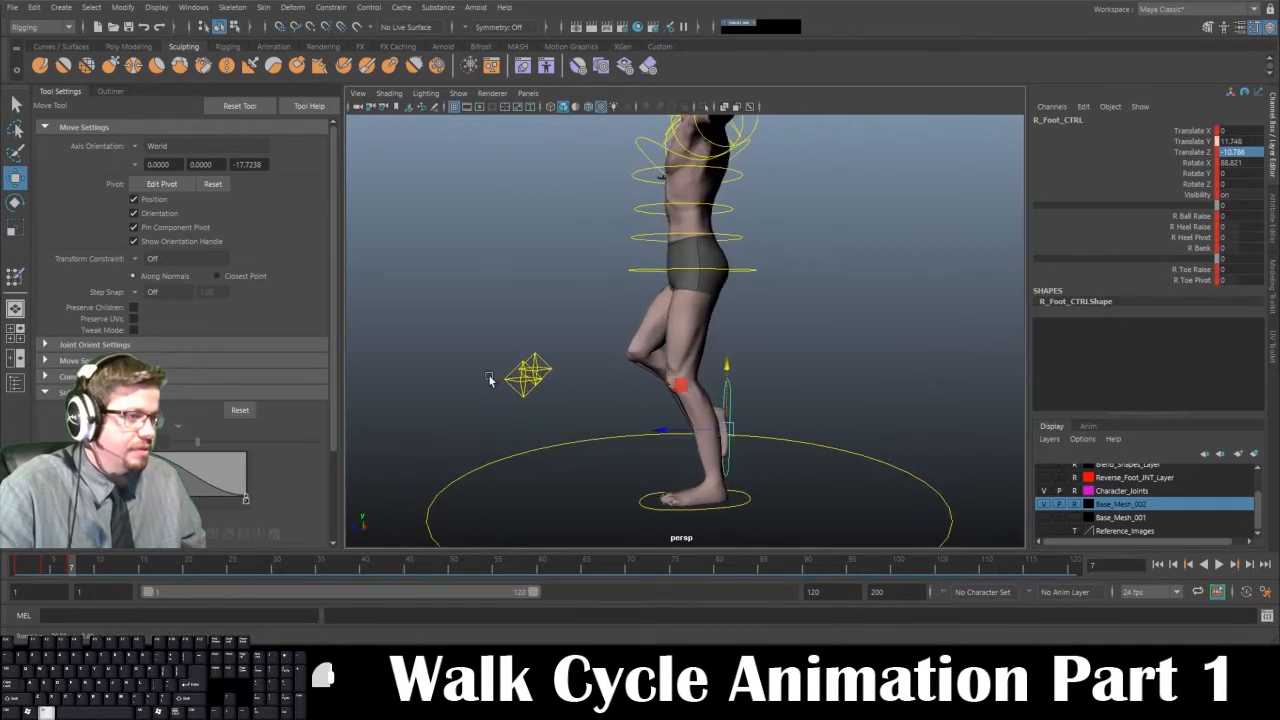
pyautogui.moveTo(684, 430); pyautogui.dragTo(694, 431)
pyautogui.moveTo(737, 370); pyautogui.dragTo(709, 367)
pyautogui.press('e')
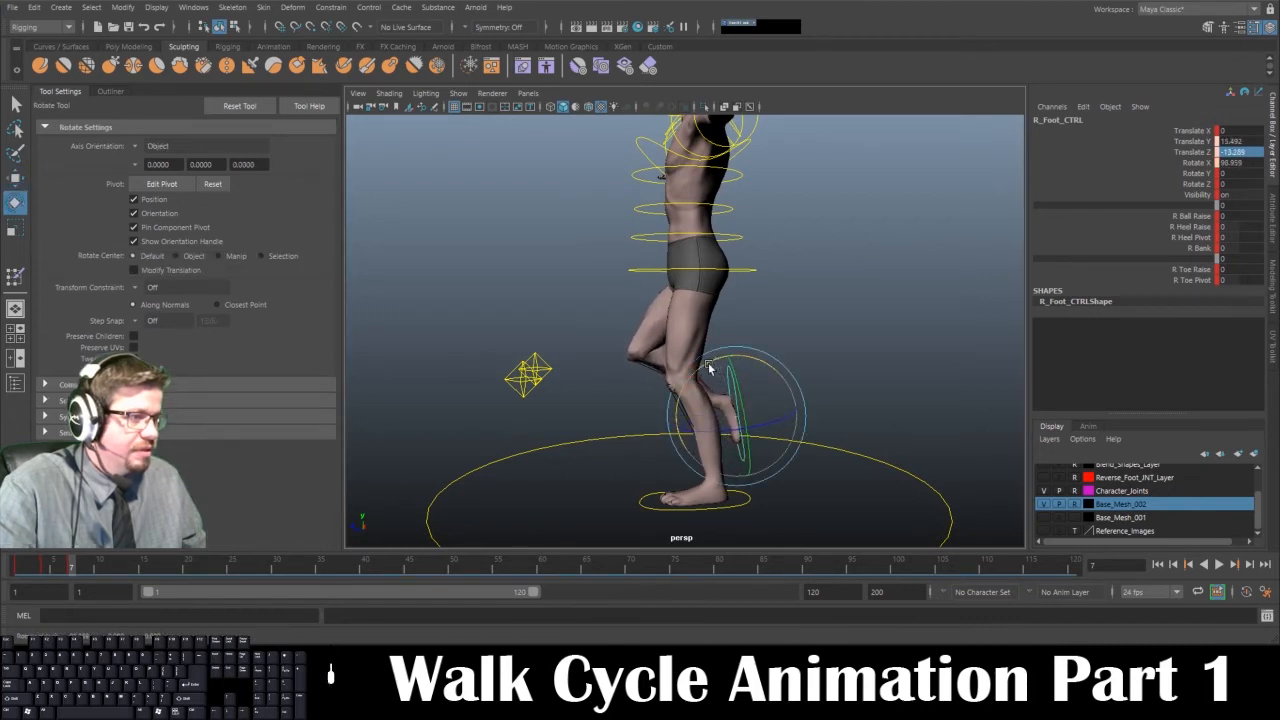
pyautogui.press('s')
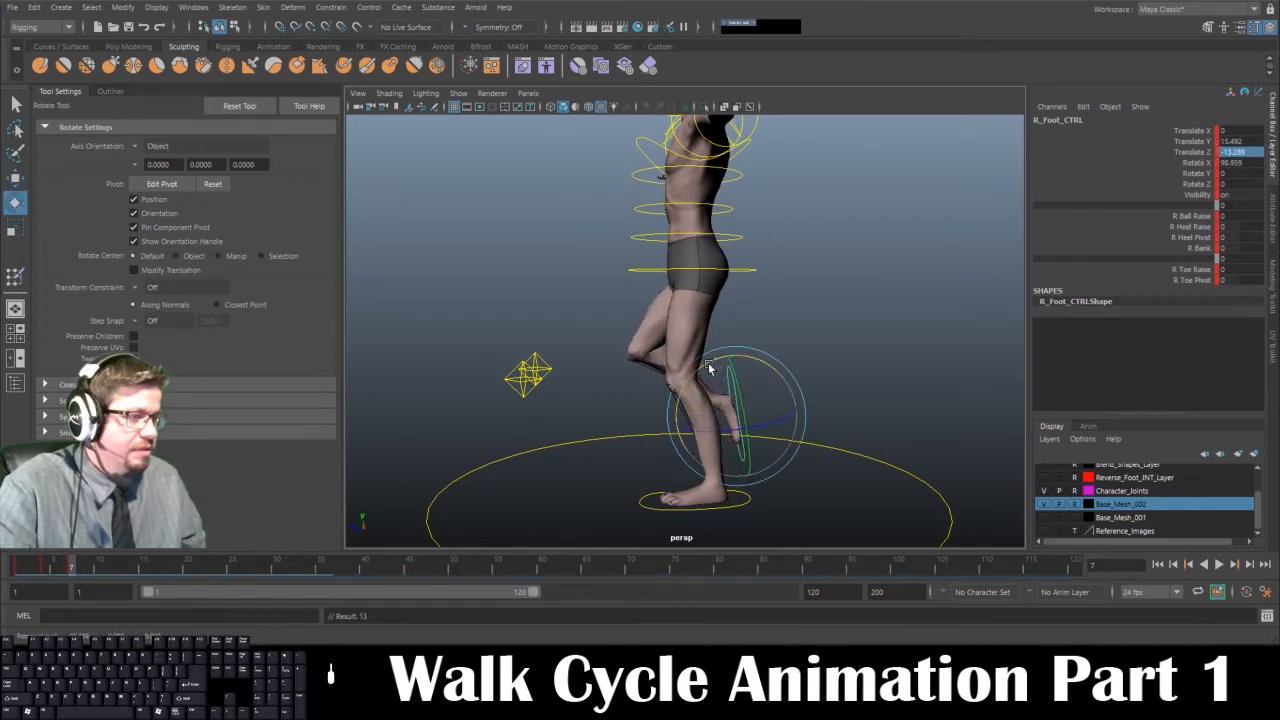
# Check the keys on the left foot and root controls at frame 7 and play back the walk poses
pyautogui.click(732, 513)
pyautogui.click(736, 507)
pyautogui.keyDown('alt'); pyautogui.moveTo(657, 489); pyautogui.dragTo(581, 427, button='right'); pyautogui.keyUp('alt')
pyautogui.keyDown('alt'); pyautogui.moveTo(581, 427); pyautogui.dragTo(714, 403); pyautogui.keyUp('alt')
pyautogui.click(574, 363)
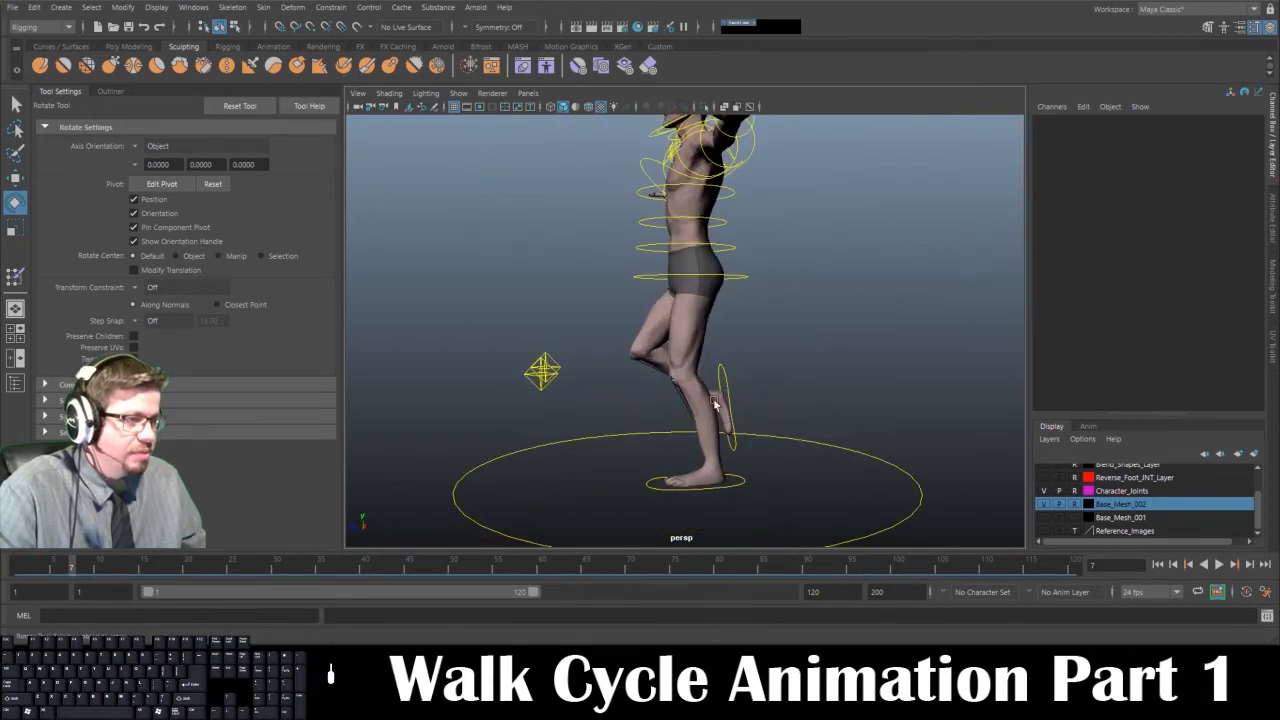
pyautogui.click(718, 400)
pyautogui.click(719, 490)
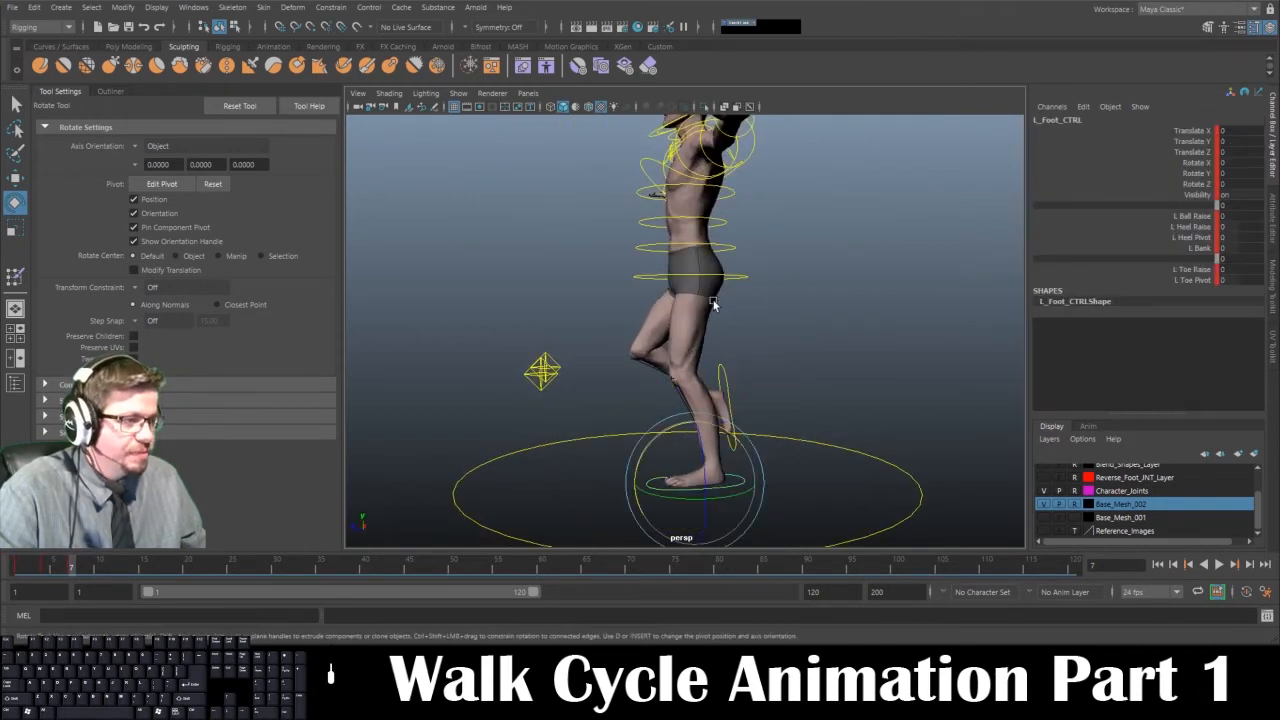
pyautogui.click(746, 278)
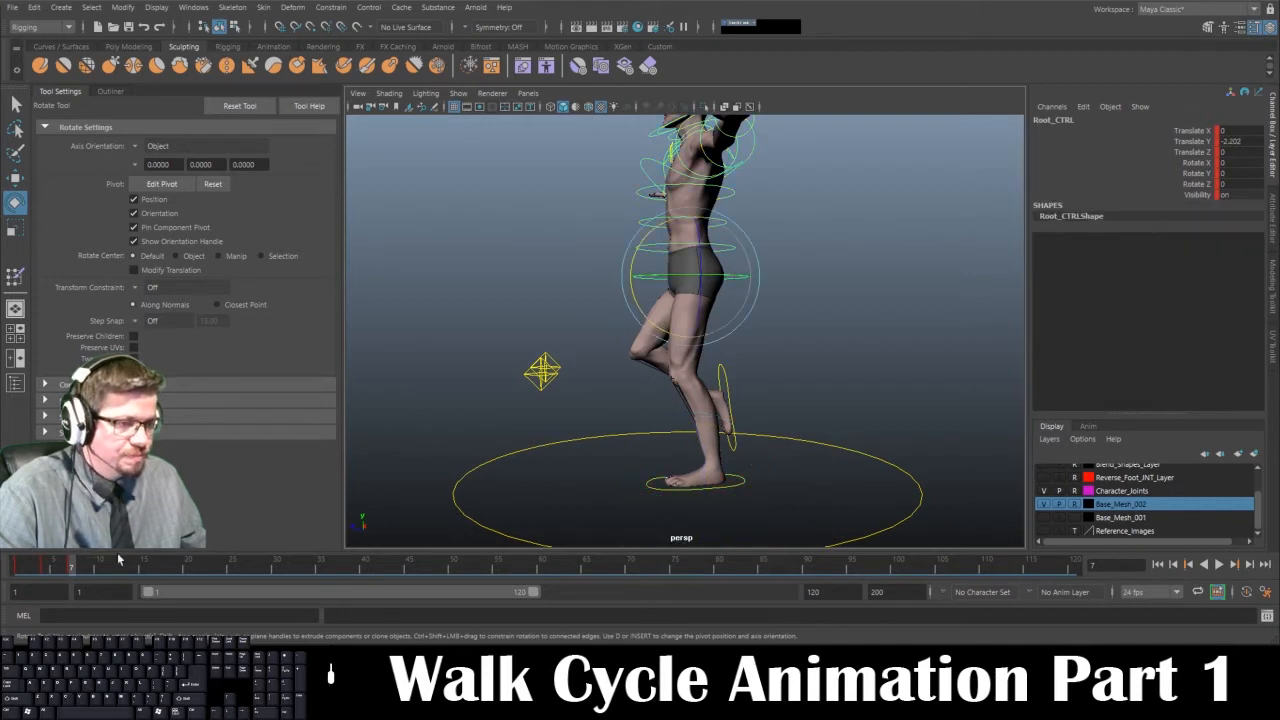
pyautogui.click(426, 418)
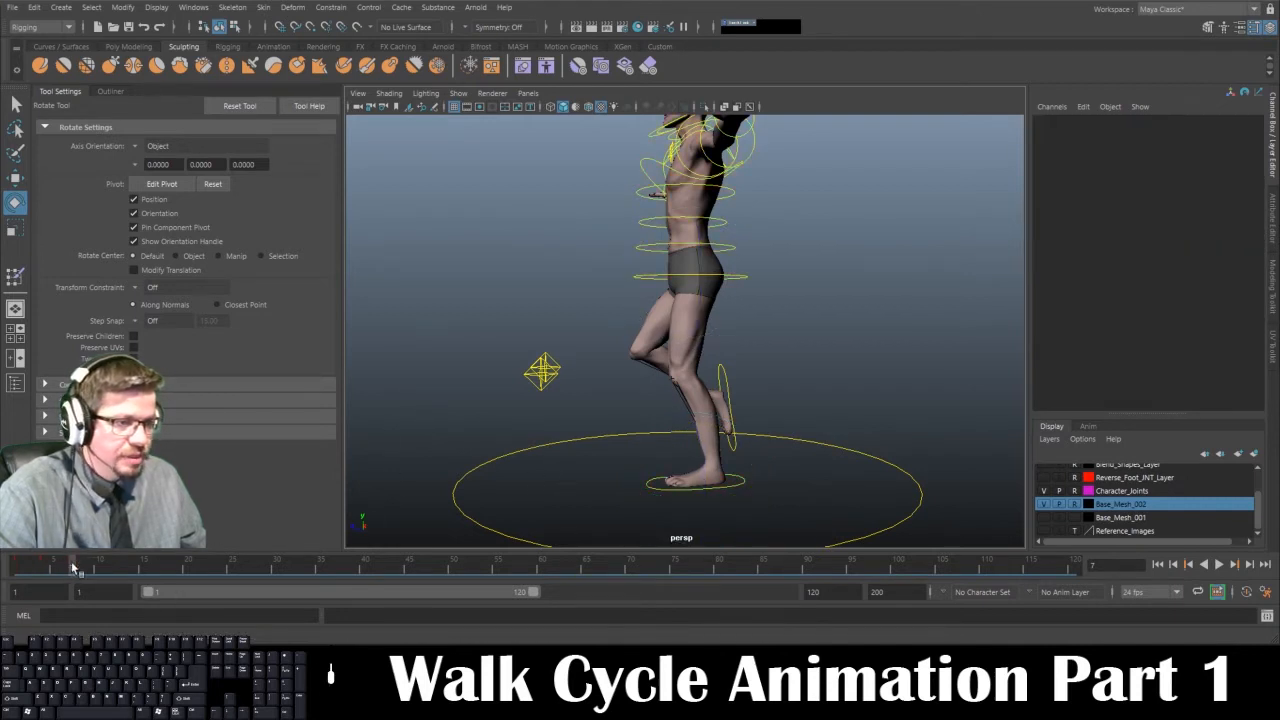
pyautogui.hotkey('alt', 'v')
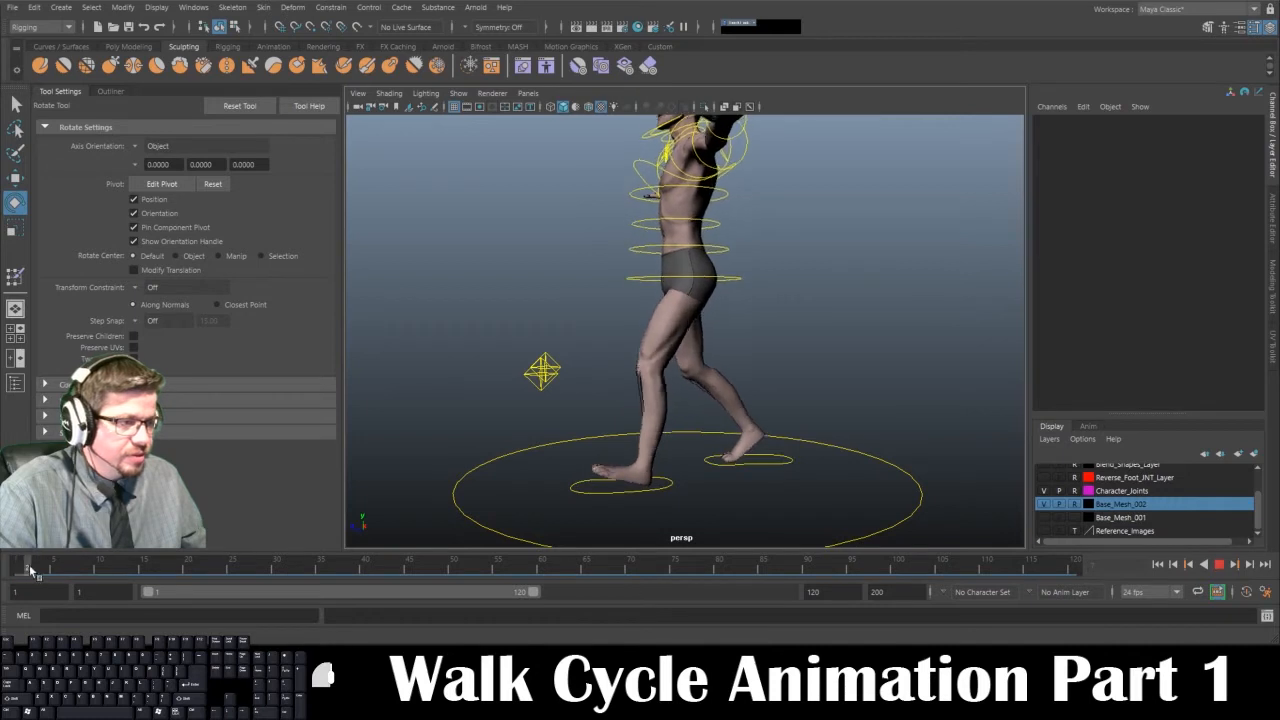
# Go to frame 10, select the left foot control, and compare the pose with the up position in the walk cycle reference drawing
pyautogui.click(103, 570)
pyautogui.click(733, 487)
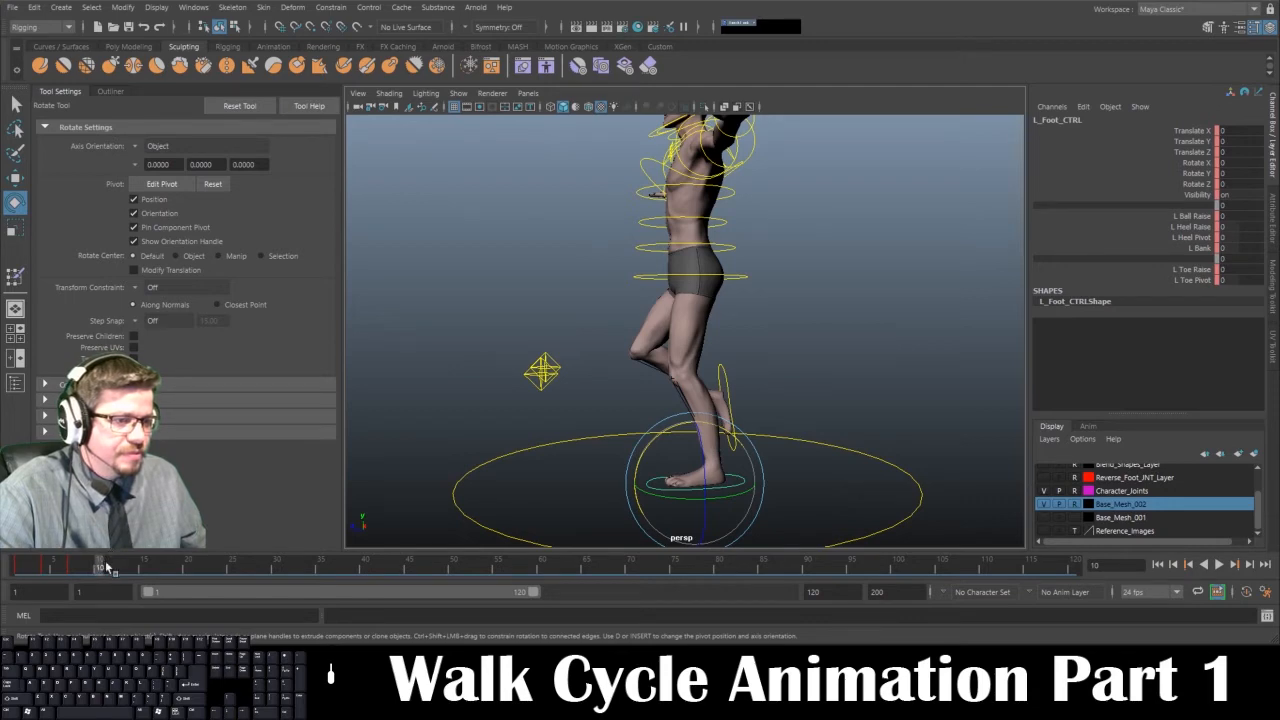
pyautogui.keyDown('alt'); pyautogui.moveTo(780, 357); pyautogui.dragTo(777, 449); pyautogui.keyUp('alt')
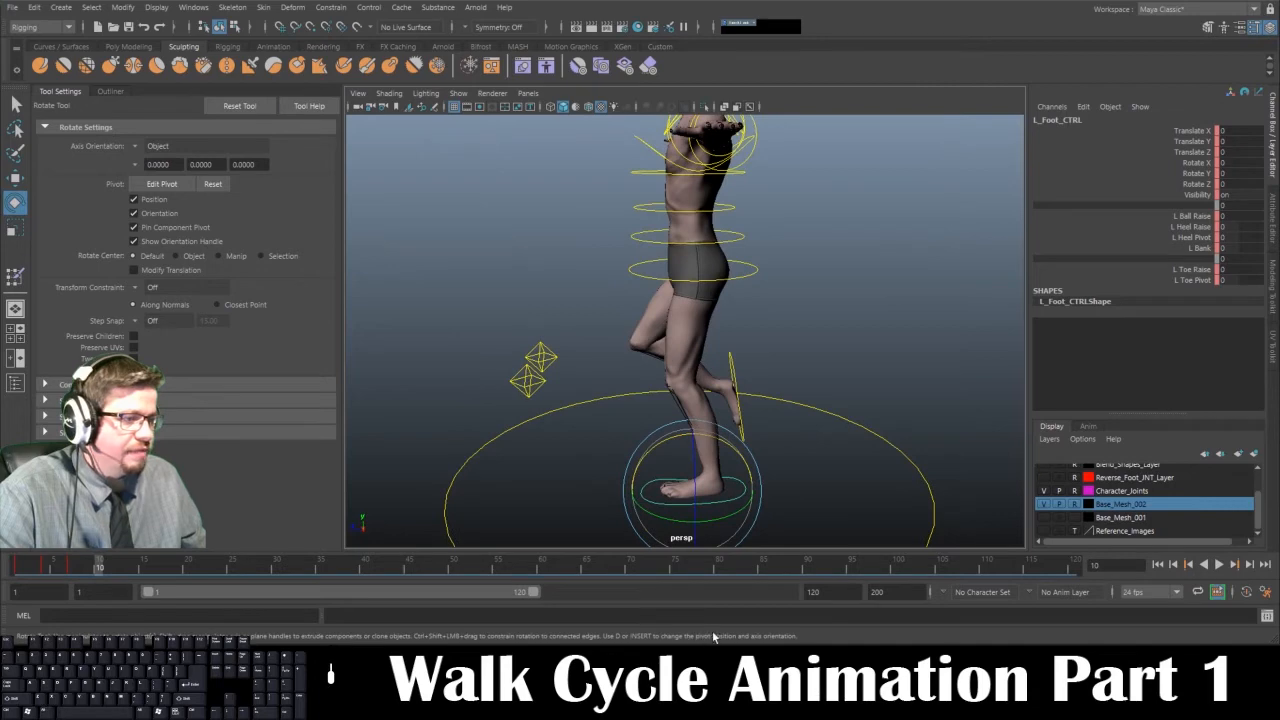
pyautogui.click(732, 706)
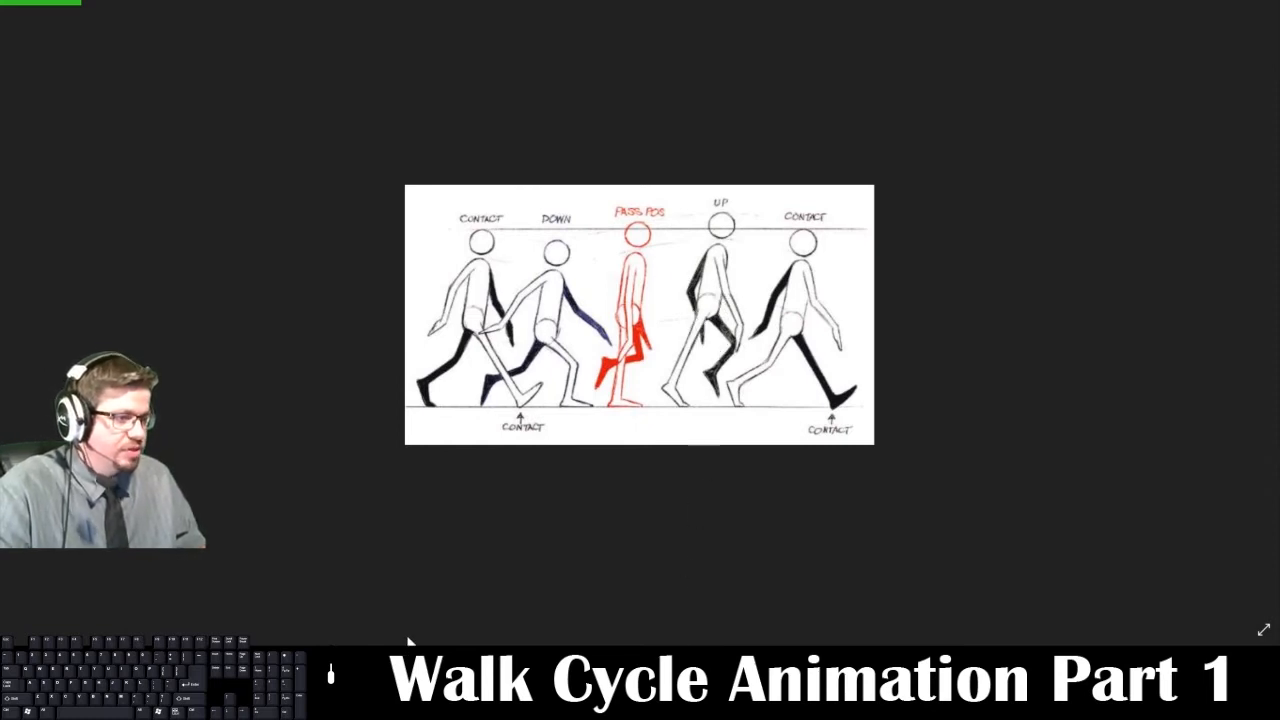
pyautogui.click(372, 706)
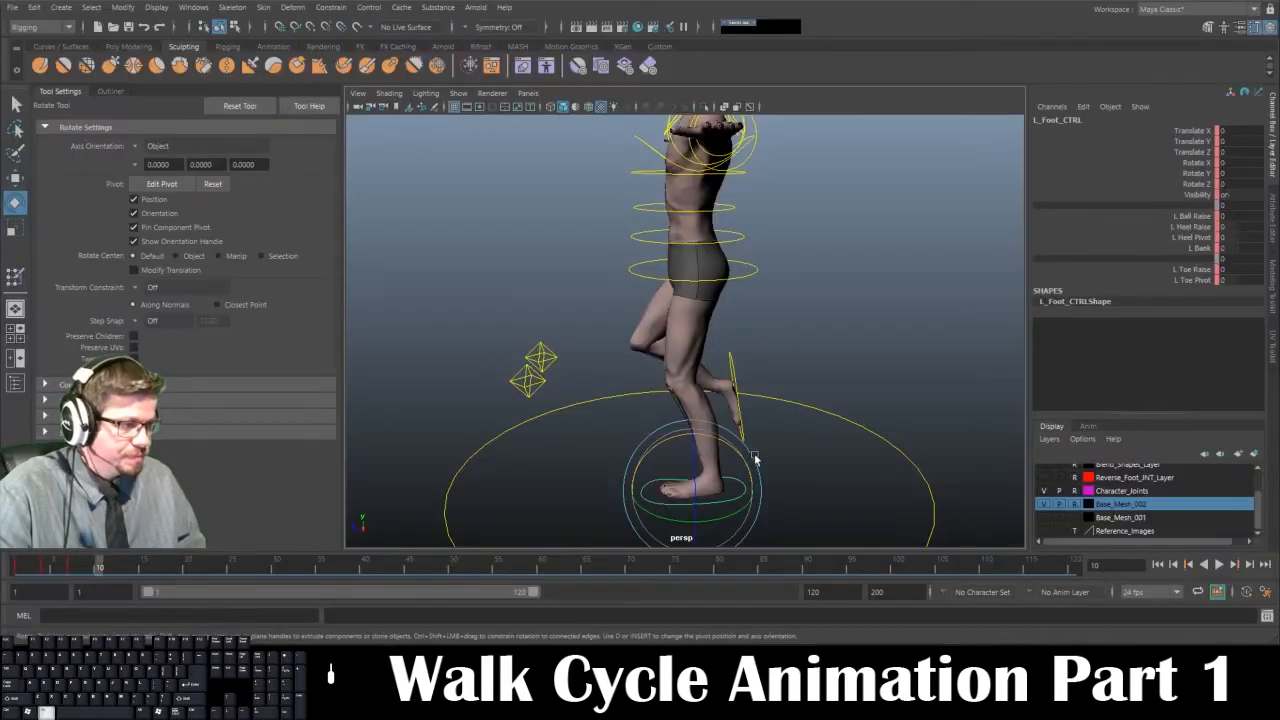
pyautogui.moveTo(757, 457)
pyautogui.keyDown('alt'); pyautogui.mouseDown()
pyautogui.moveTo(783, 449)
pyautogui.moveTo(749, 443)
pyautogui.mouseUp(); pyautogui.keyUp('alt')
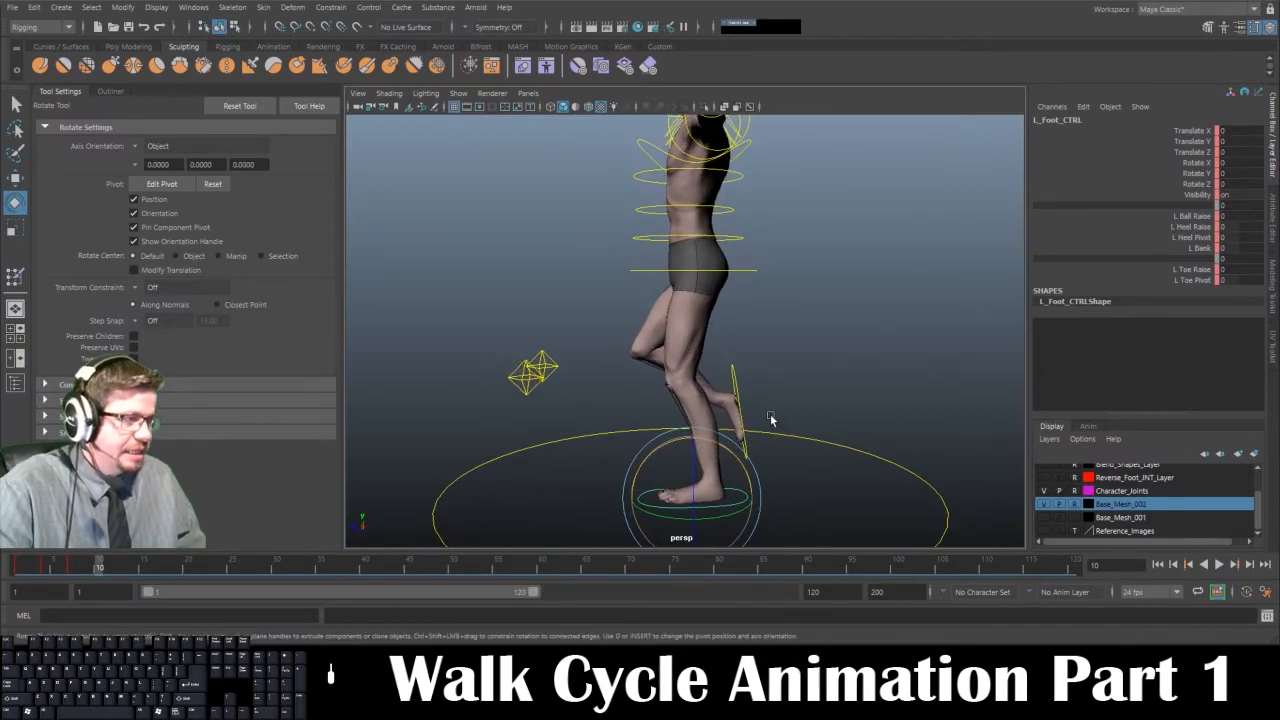
pyautogui.click(400, 706)
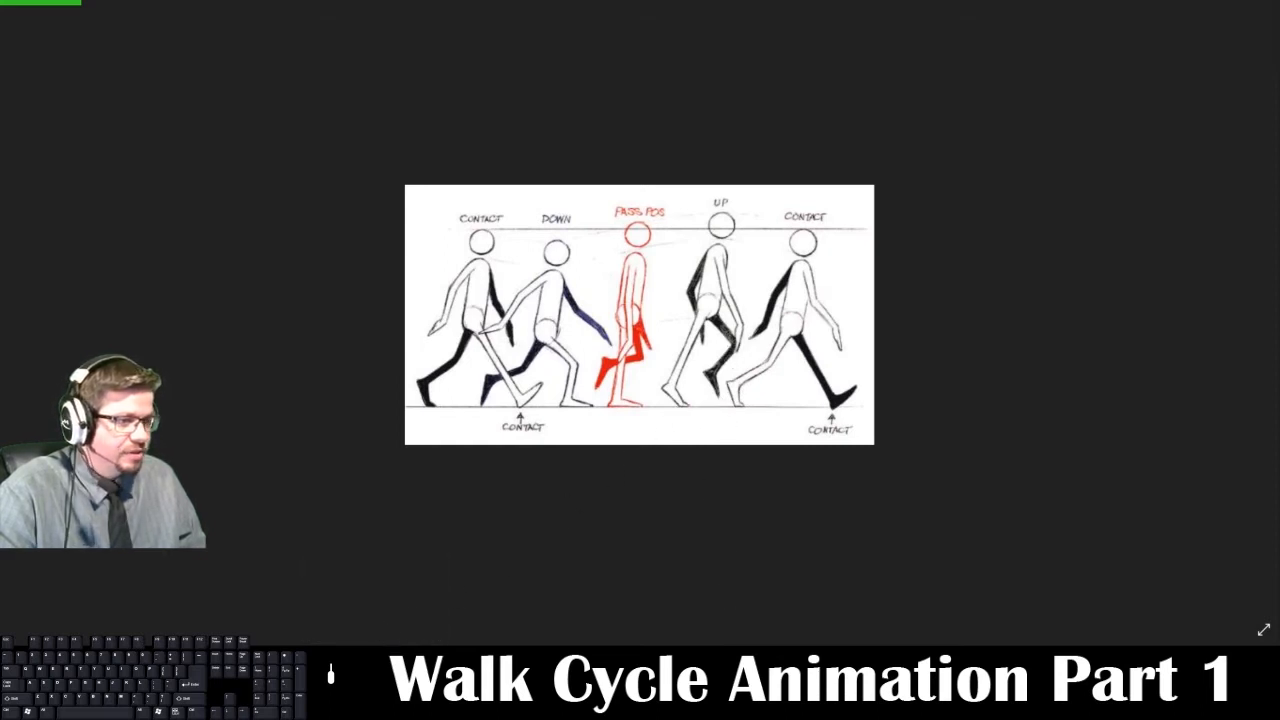
pyautogui.click(546, 660)
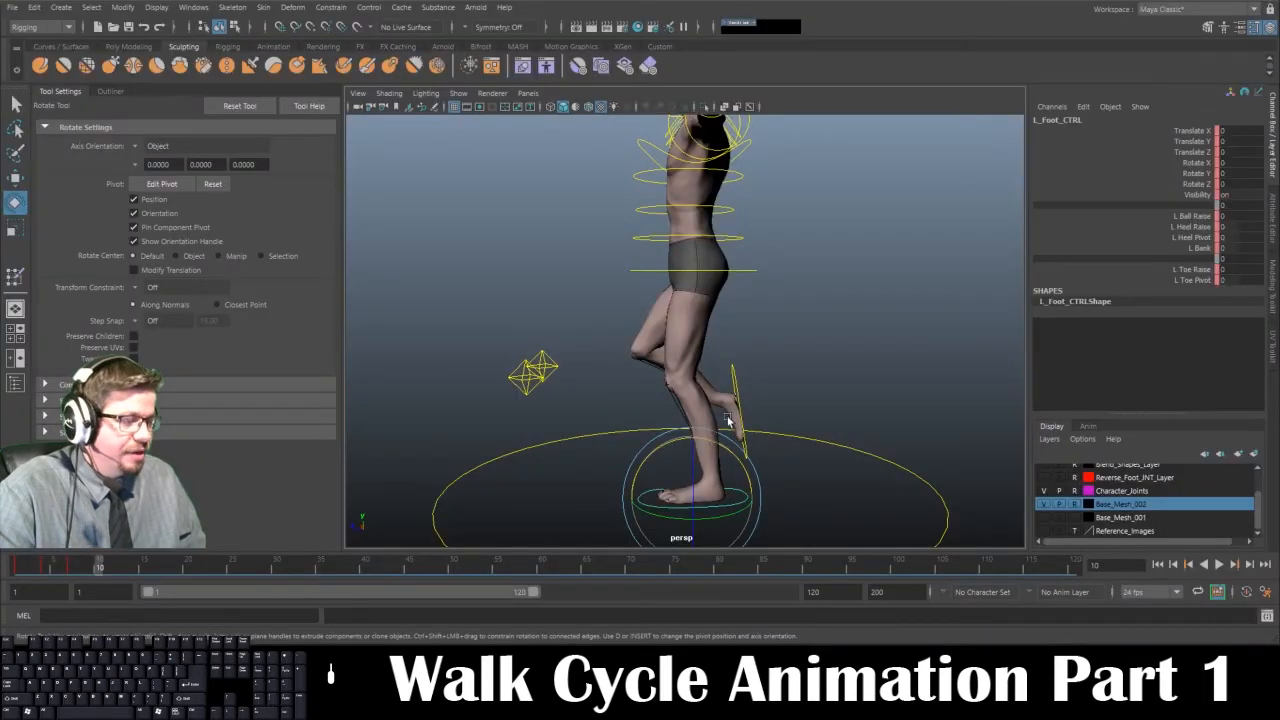
pyautogui.keyDown('alt'); pyautogui.moveTo(728, 420); pyautogui.dragTo(733, 424); pyautogui.keyUp('alt')
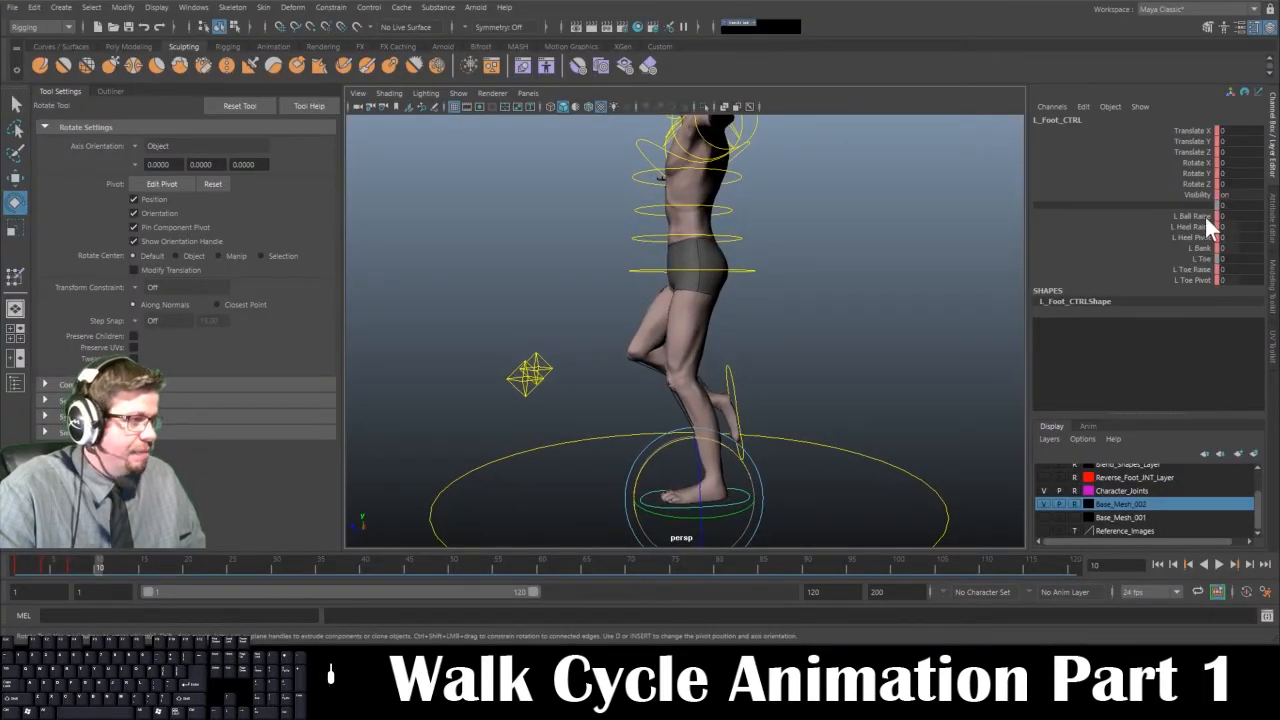
# Move the left foot control back to a Translate Z of about -15.5, set L Ball Raise to 41, and key it at frame 10
pyautogui.click(1190, 216)
pyautogui.moveTo(969, 307); pyautogui.dragTo(1160, 295, button='middle')
pyautogui.press('w')
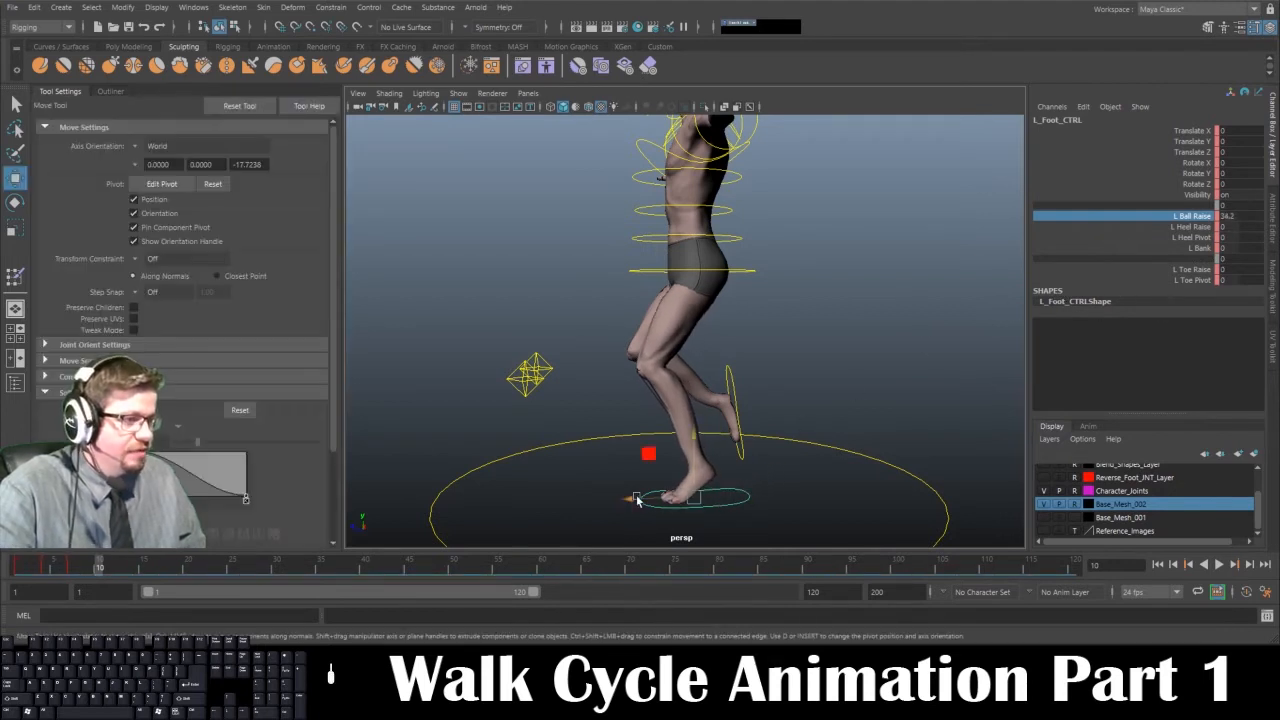
pyautogui.moveTo(636, 500); pyautogui.dragTo(700, 498)
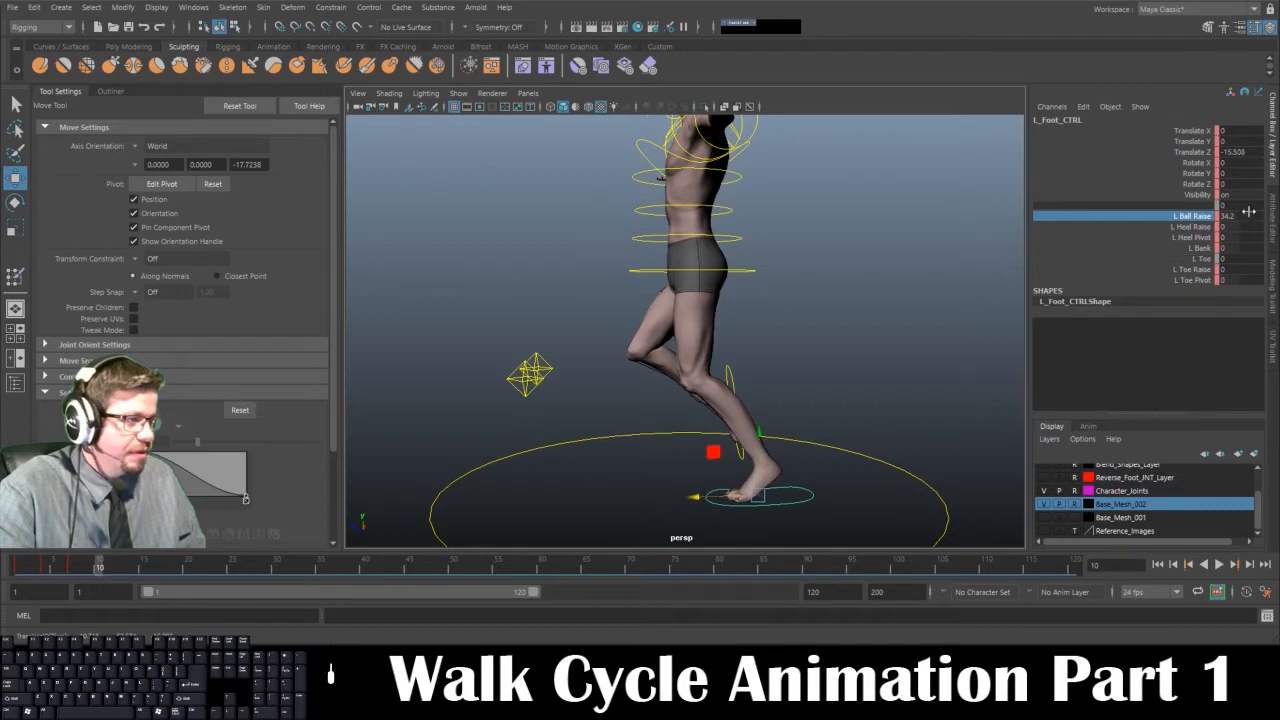
pyautogui.click(1190, 216)
pyautogui.moveTo(800, 326); pyautogui.dragTo(840, 326, button='middle')
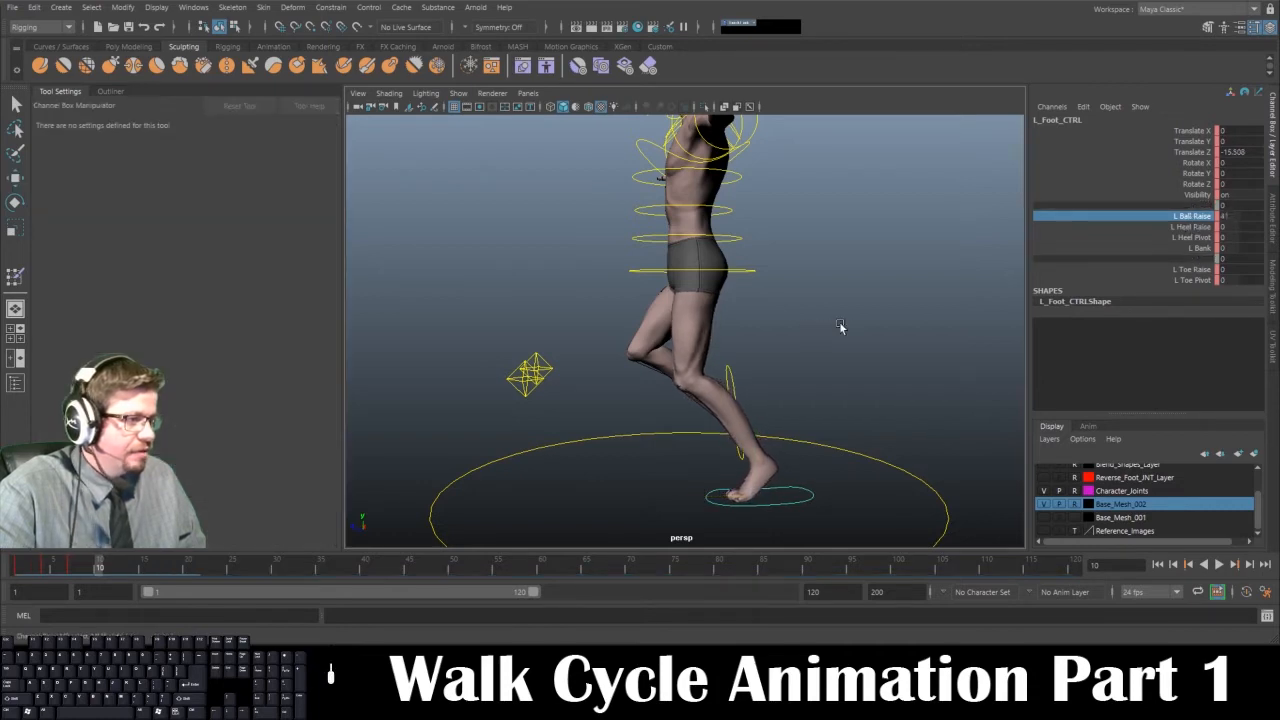
pyautogui.press('s')
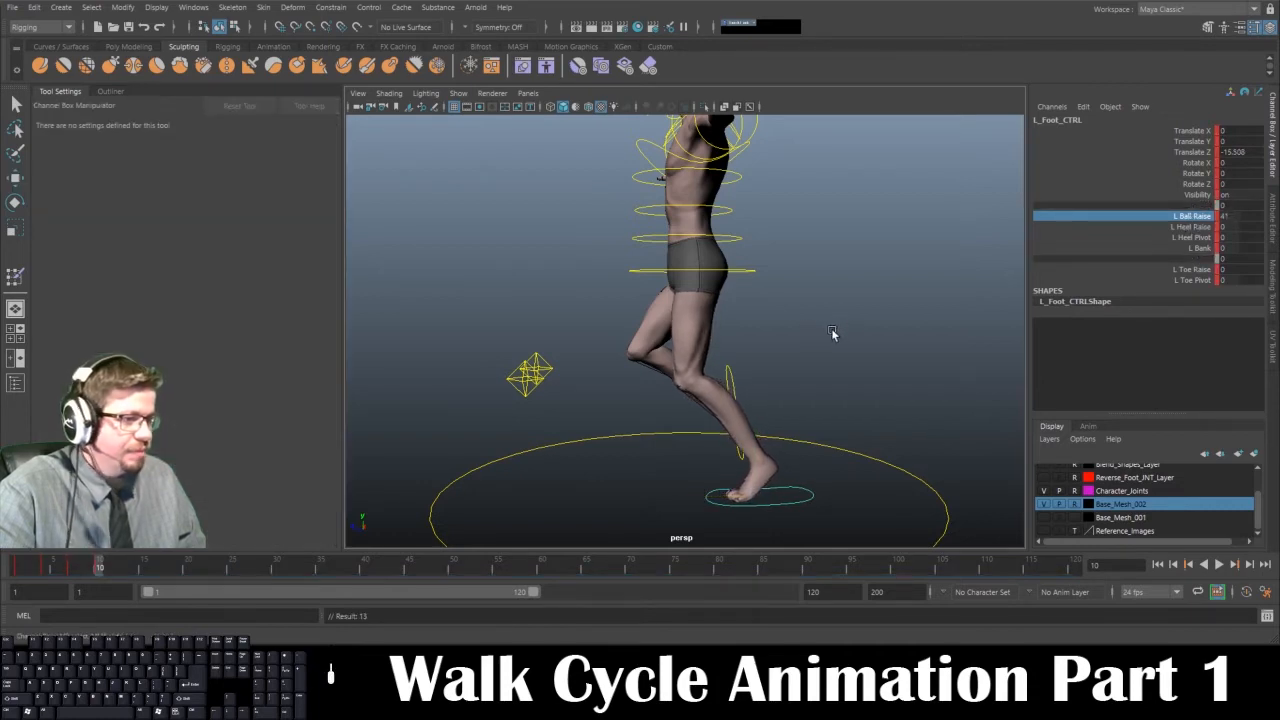
# Try moving the root control back to a Translate Z of about -1.81 at frame 10, and undo the move
pyautogui.press('w')
pyautogui.click(730, 385)
pyautogui.keyDown('alt'); pyautogui.moveTo(680, 449); pyautogui.dragTo(658, 372); pyautogui.keyUp('alt')
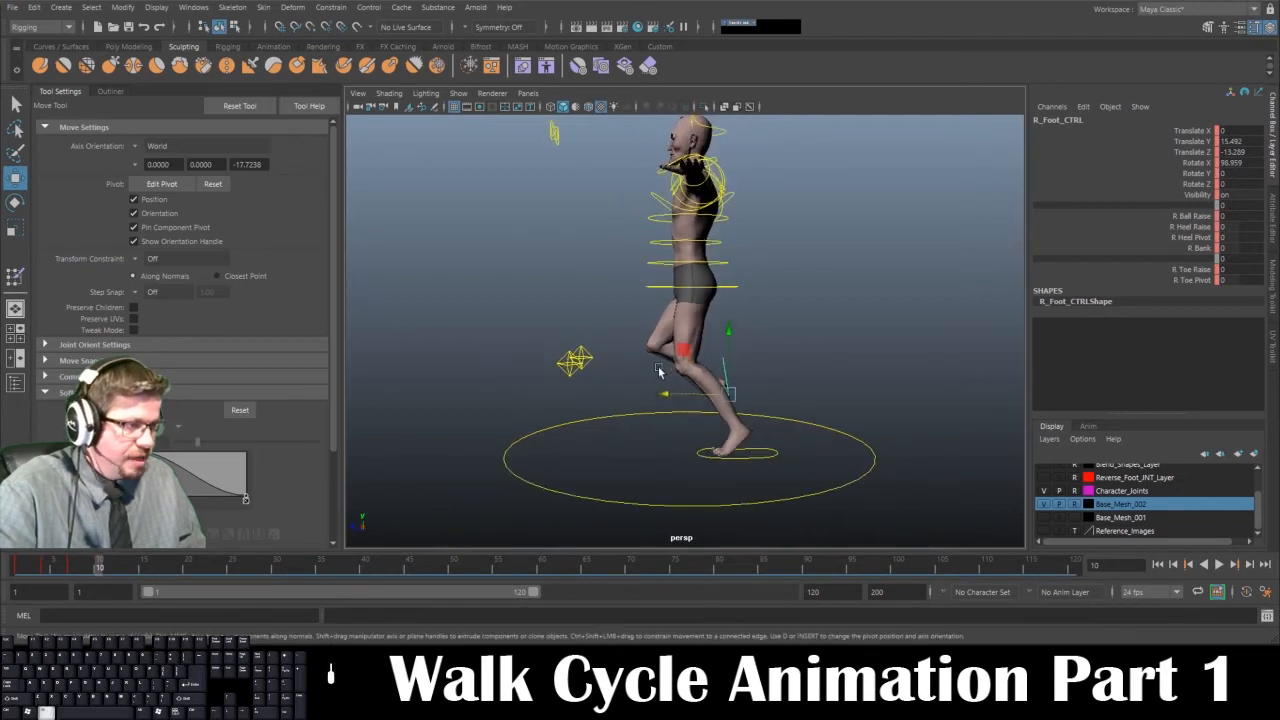
pyautogui.click(733, 287)
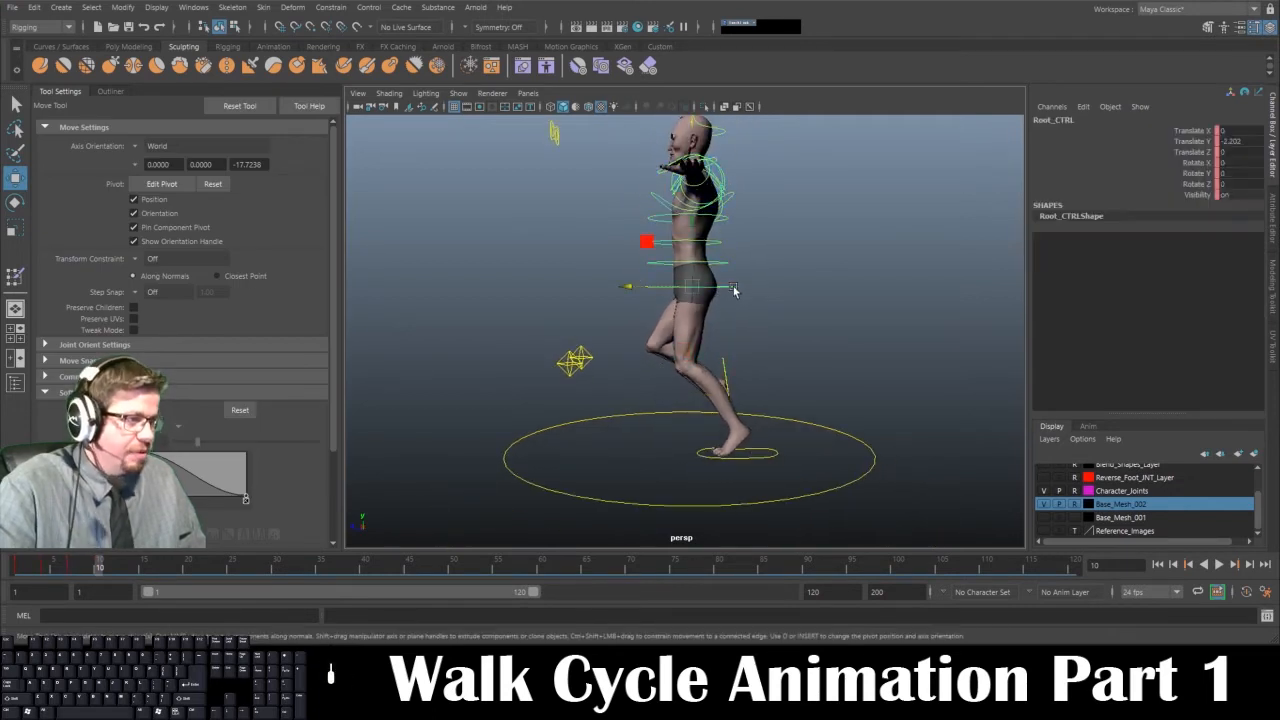
pyautogui.click(732, 287)
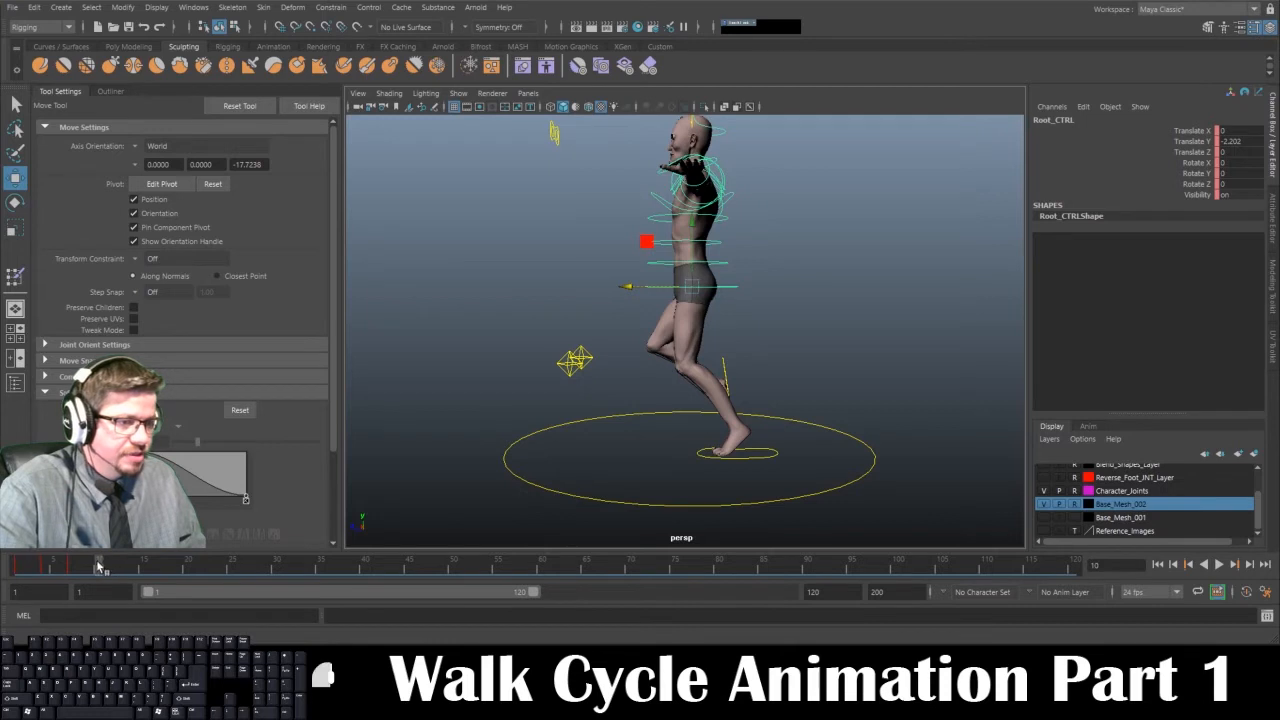
pyautogui.hotkey('alt', 'v')
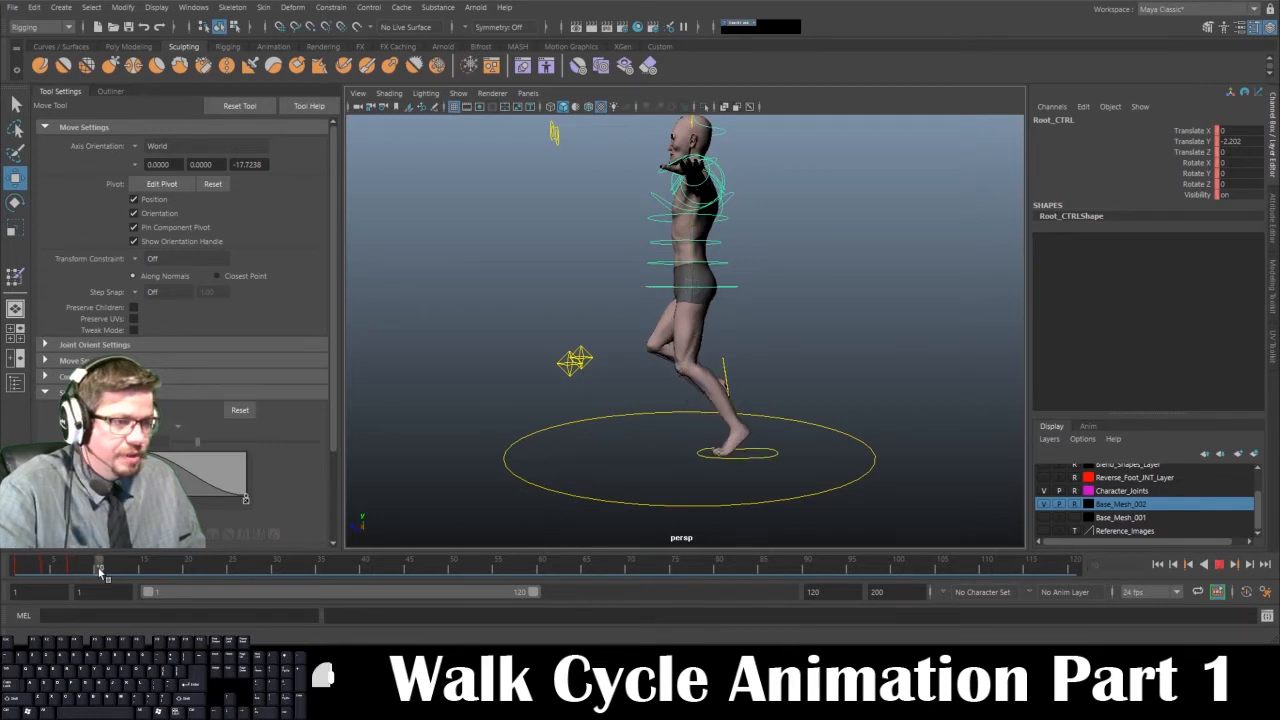
pyautogui.click(101, 569)
pyautogui.moveTo(632, 287); pyautogui.dragTo(640, 287)
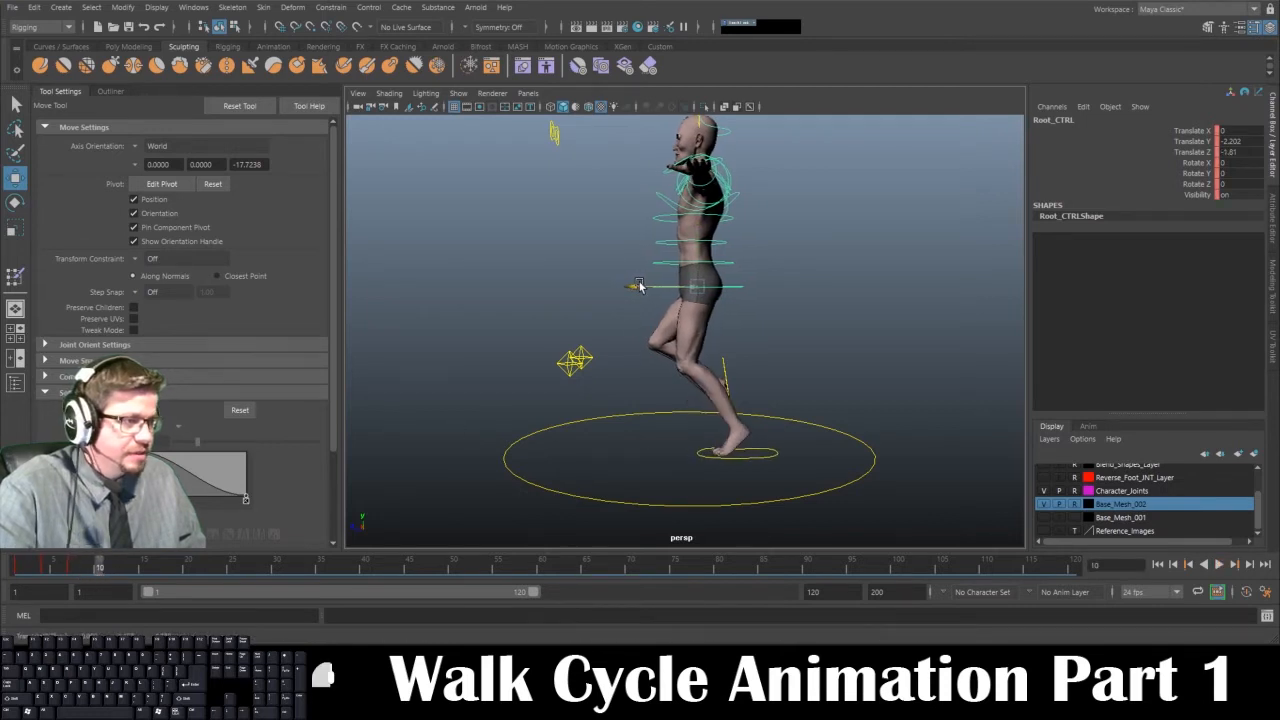
pyautogui.hotkey('ctrl', 'z')
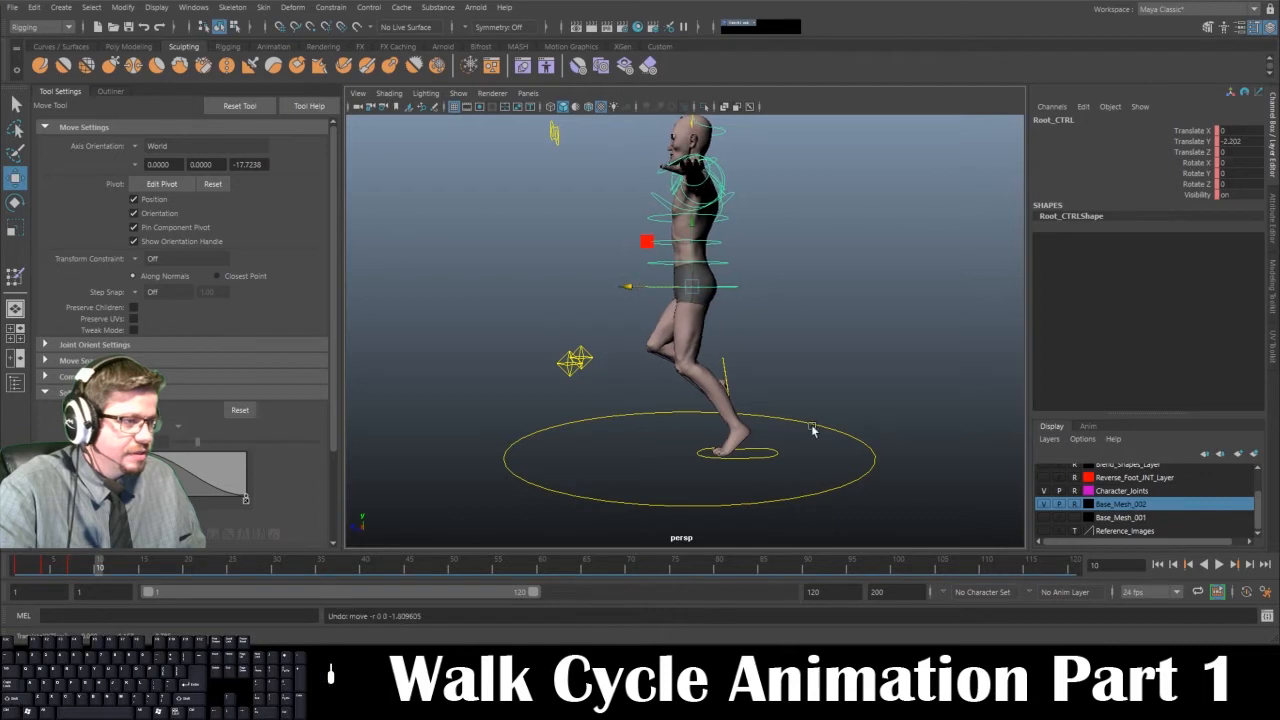
# Pose the right foot control at frame 10 with Translate Z 16.473, Rotate X 38.437 and Translate Y 9.501, and key it
pyautogui.click(726, 372)
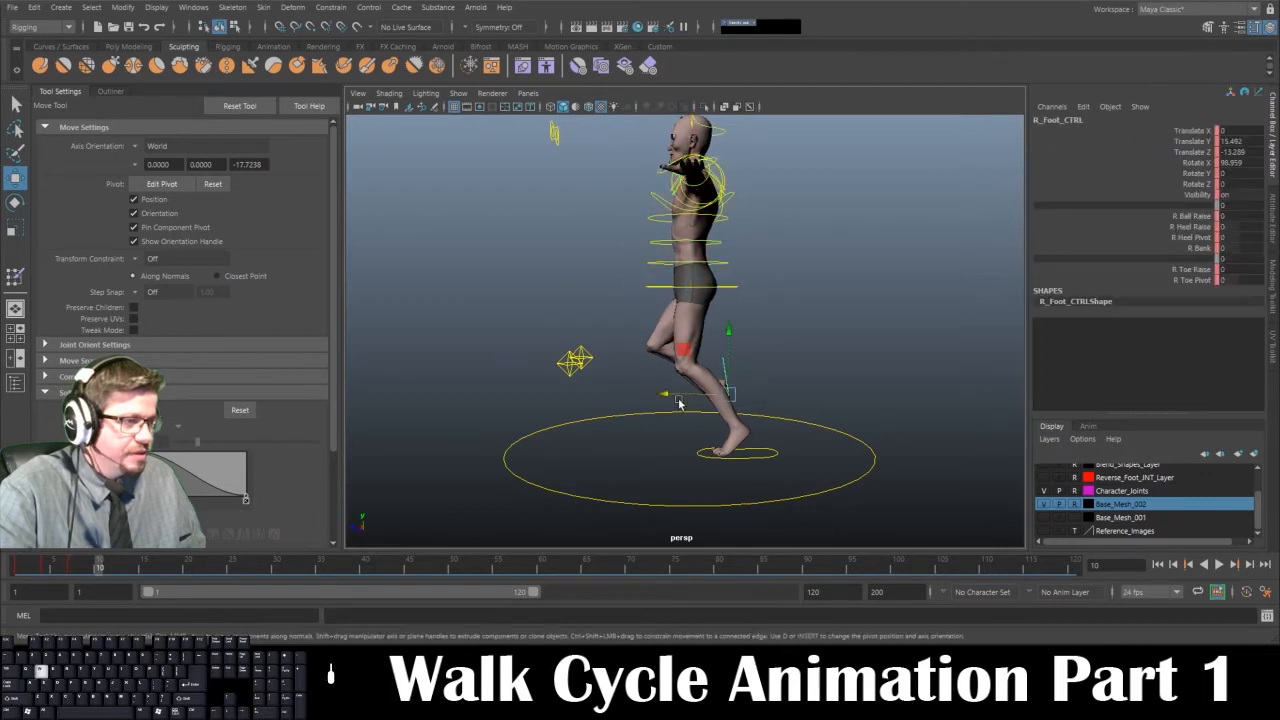
pyautogui.moveTo(678, 402); pyautogui.dragTo(628, 398)
pyautogui.press('e')
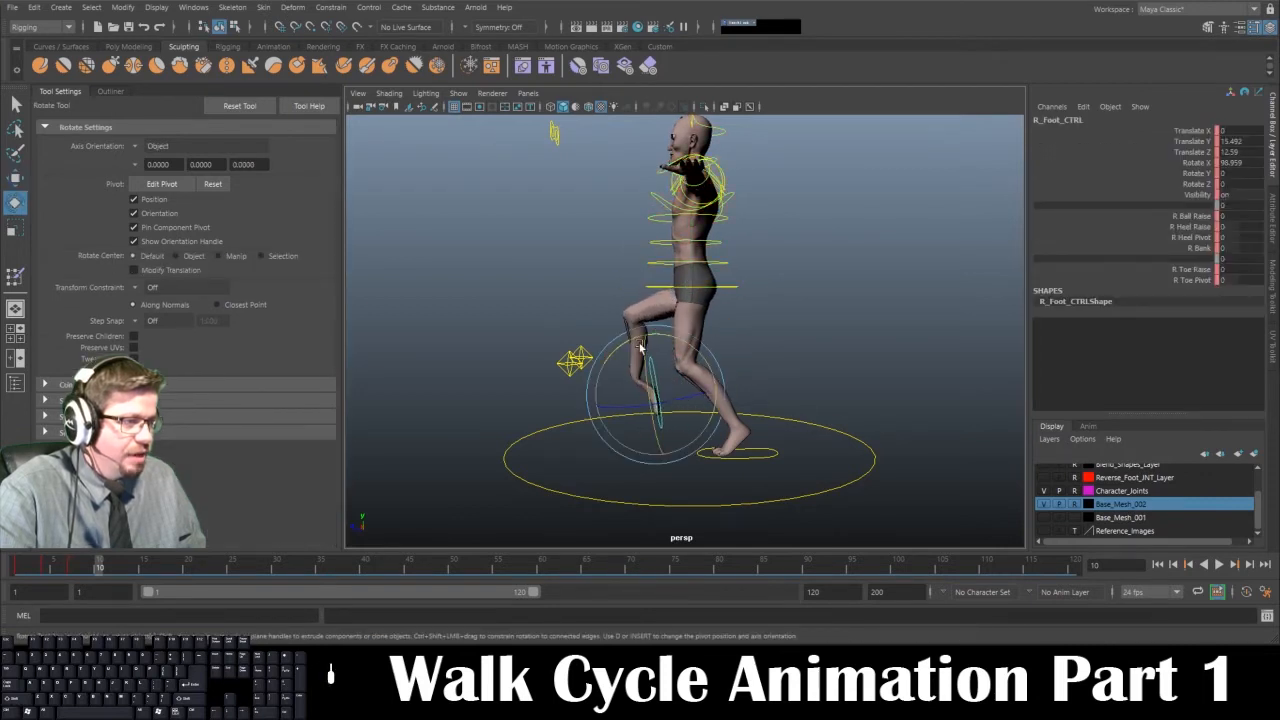
pyautogui.moveTo(634, 346); pyautogui.dragTo(704, 380)
pyautogui.press('w')
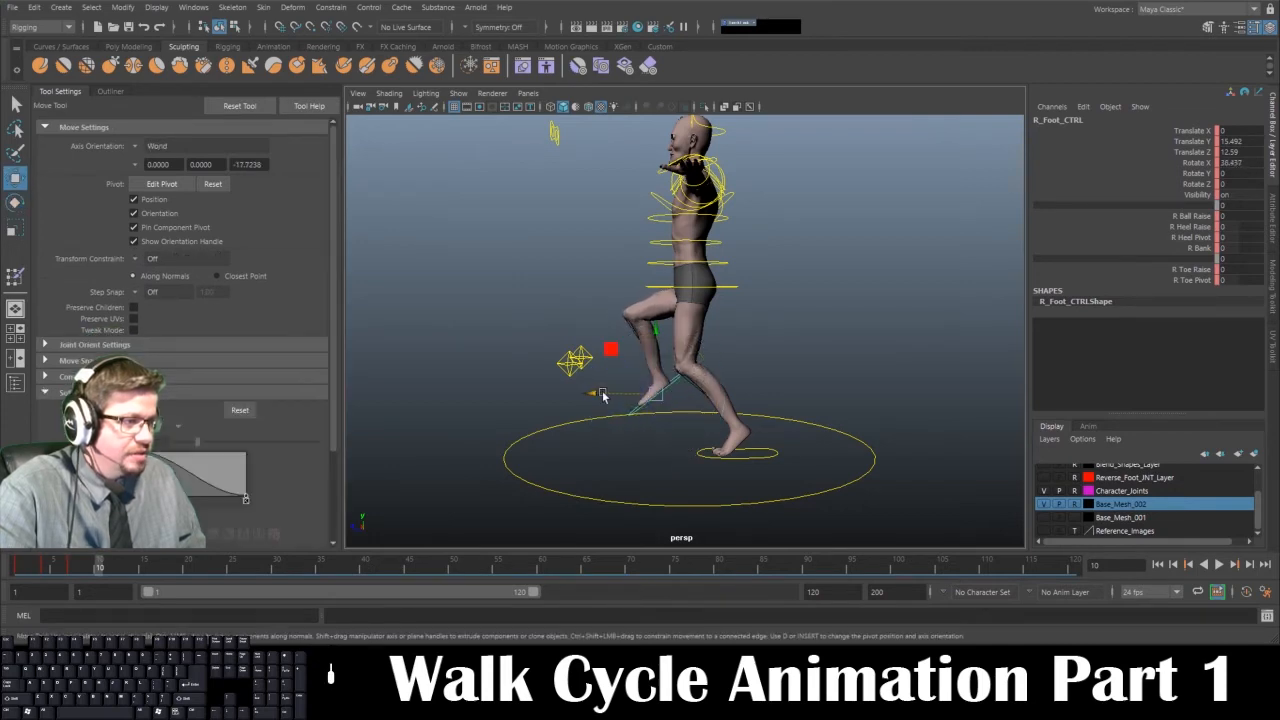
pyautogui.moveTo(603, 396); pyautogui.dragTo(591, 392)
pyautogui.press('s')
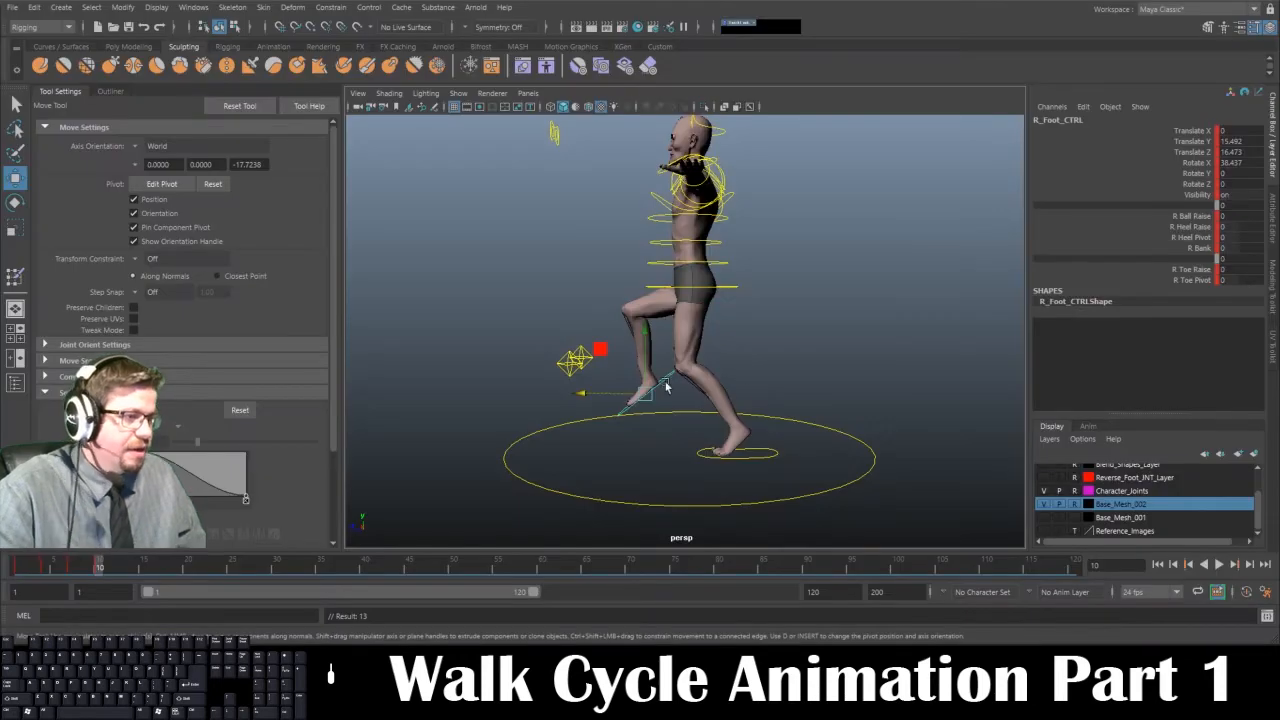
pyautogui.moveTo(645, 332); pyautogui.dragTo(640, 395)
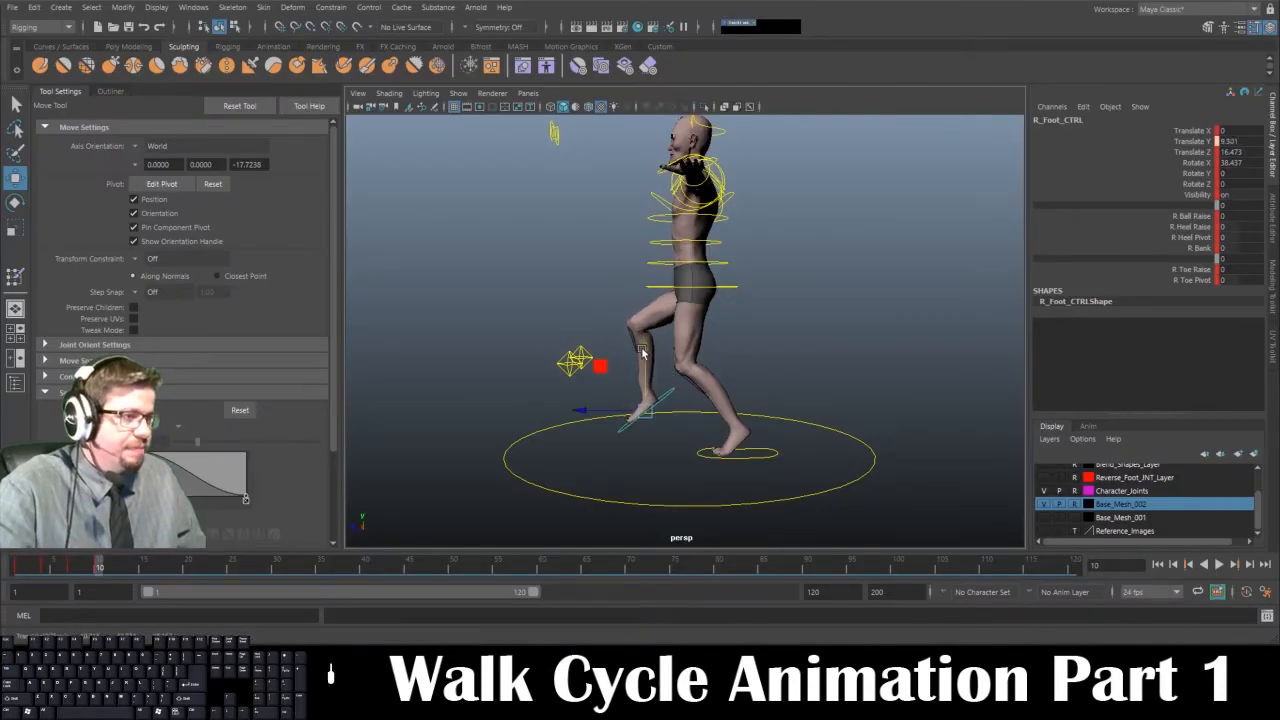
# Tilt the root control to a Rotate X of about 5.59, move it forward to Translate Z 2.48, and key it at frame 10
pyautogui.click(732, 288)
pyautogui.press('e')
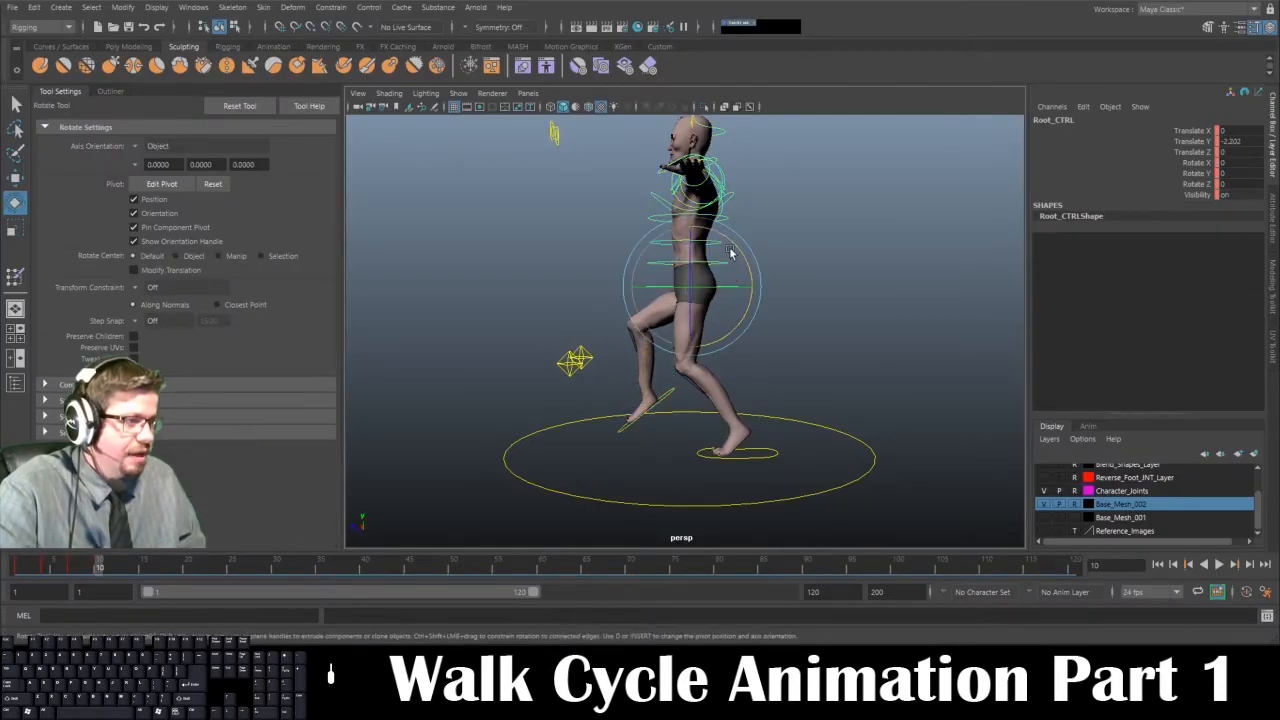
pyautogui.moveTo(732, 244); pyautogui.dragTo(730, 242)
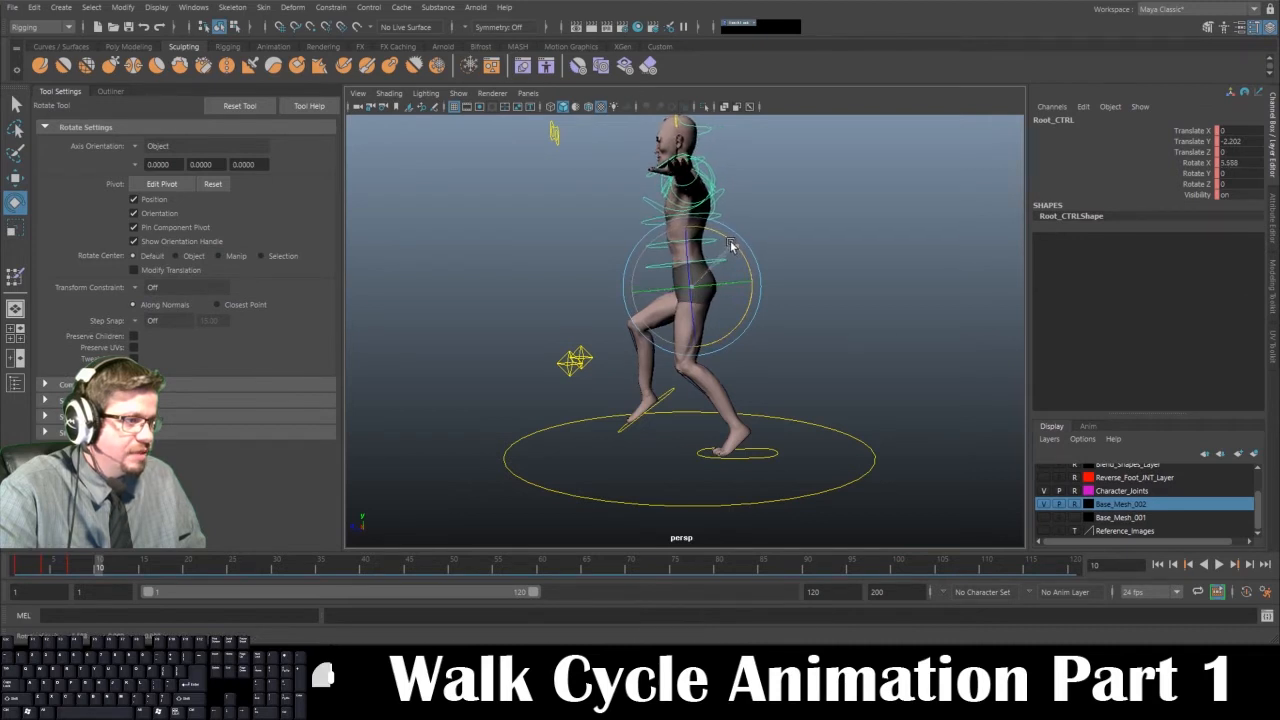
pyautogui.press('w')
pyautogui.moveTo(672, 285); pyautogui.dragTo(655, 288)
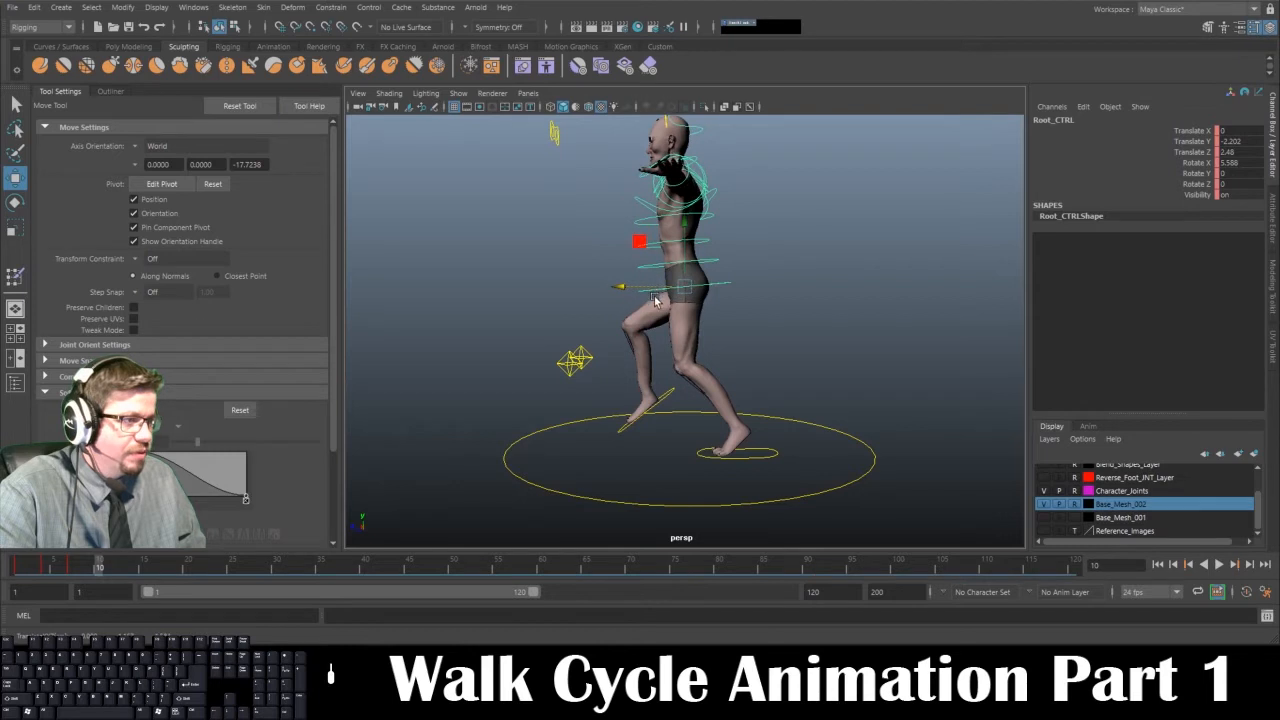
pyautogui.keyDown('alt'); pyautogui.moveTo(705, 430); pyautogui.dragTo(545, 500); pyautogui.keyUp('alt')
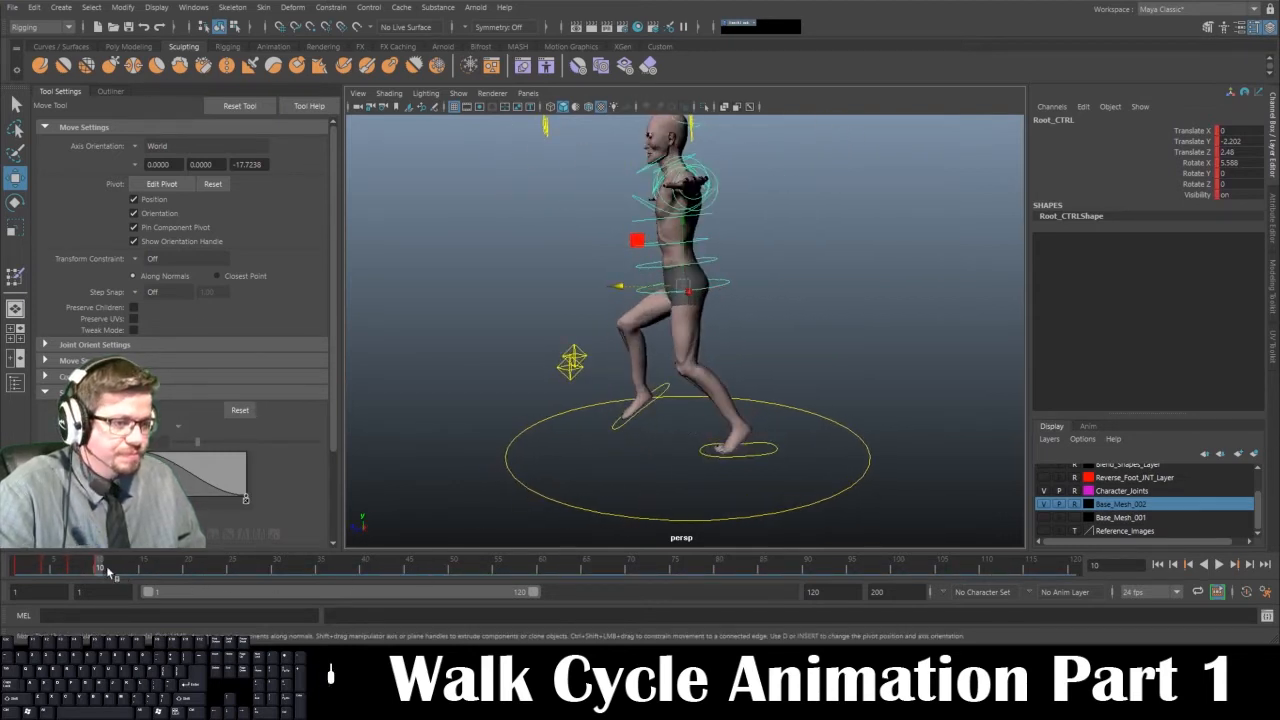
# Go to frame 13, select the right foot control, try a Translate Y of 0, and undo the change
pyautogui.moveTo(105, 572)
pyautogui.mouseDown()
pyautogui.moveTo(3, 575)
pyautogui.moveTo(100, 578)
pyautogui.mouseUp()
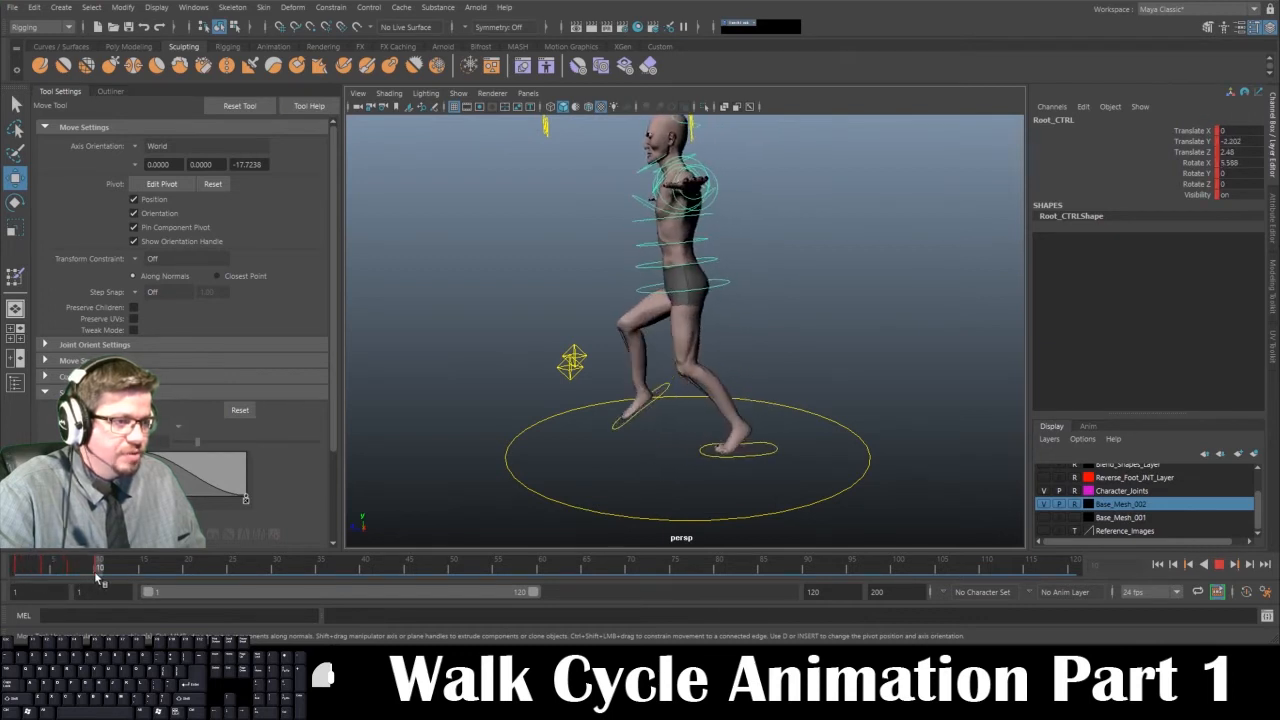
pyautogui.click(668, 390)
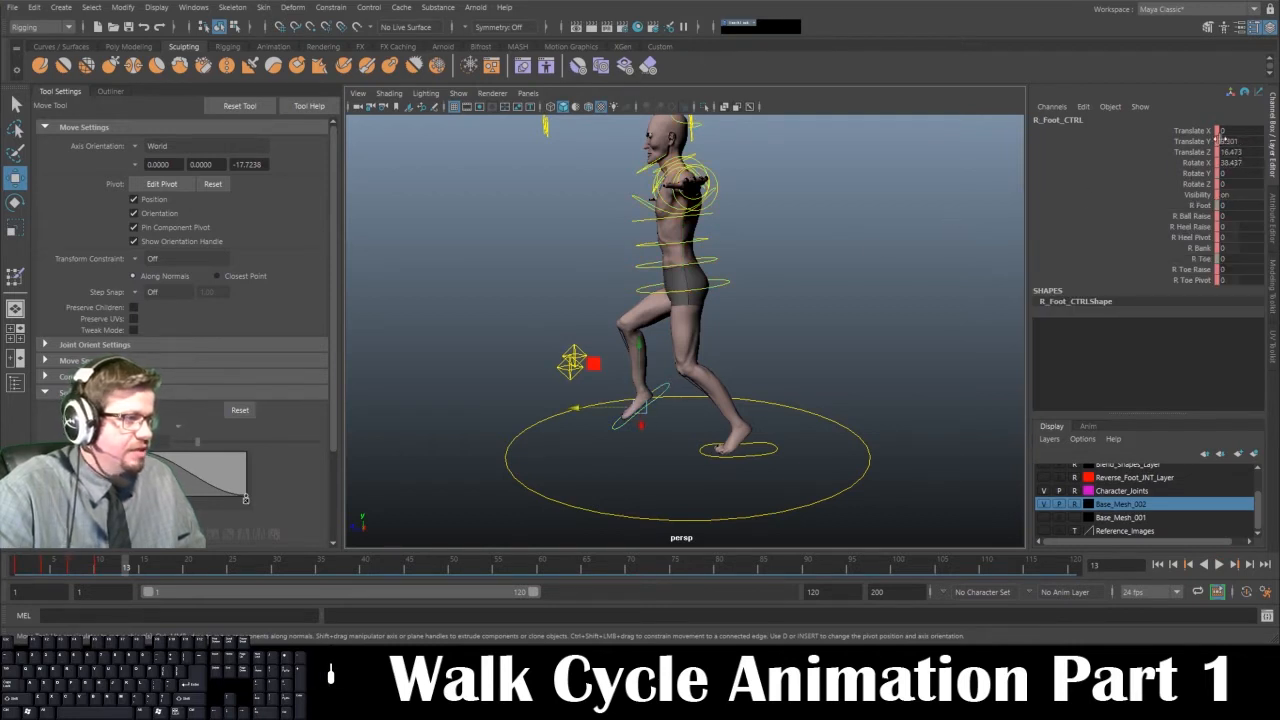
pyautogui.click(1227, 141)
pyautogui.write('0')
pyautogui.press('Return')
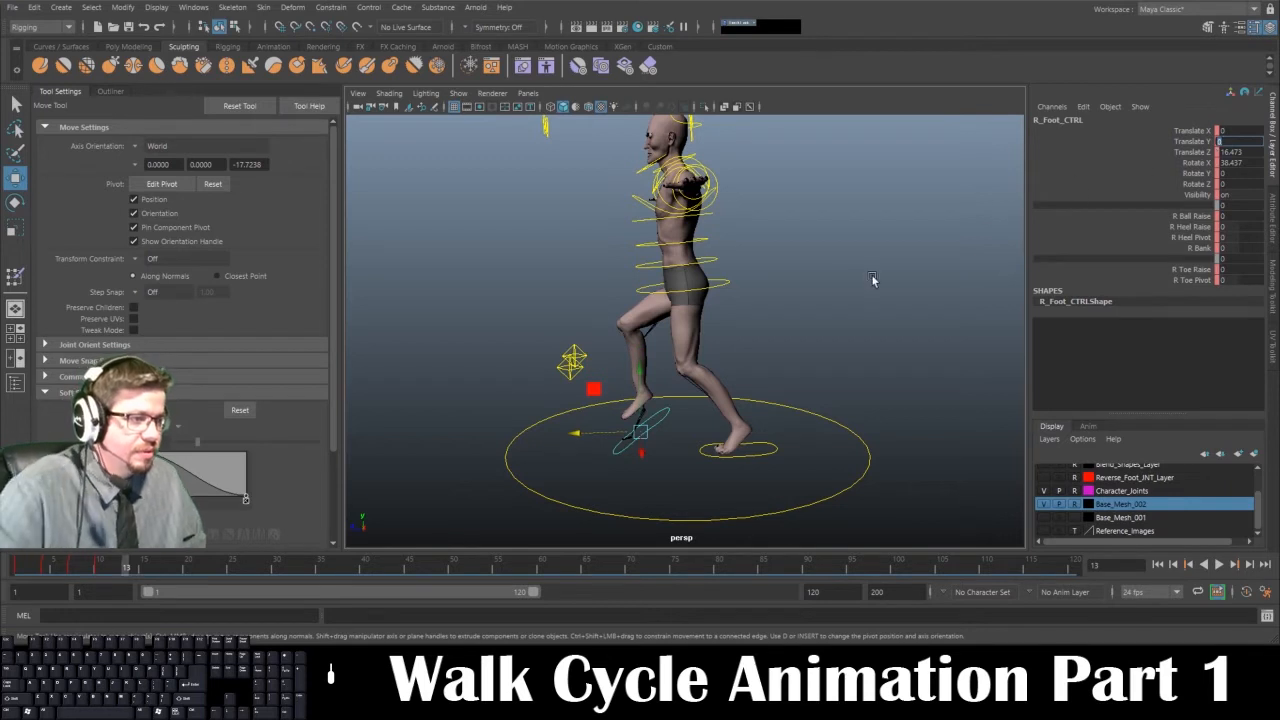
pyautogui.keyDown('alt'); pyautogui.moveTo(770, 351); pyautogui.dragTo(798, 343); pyautogui.keyUp('alt')
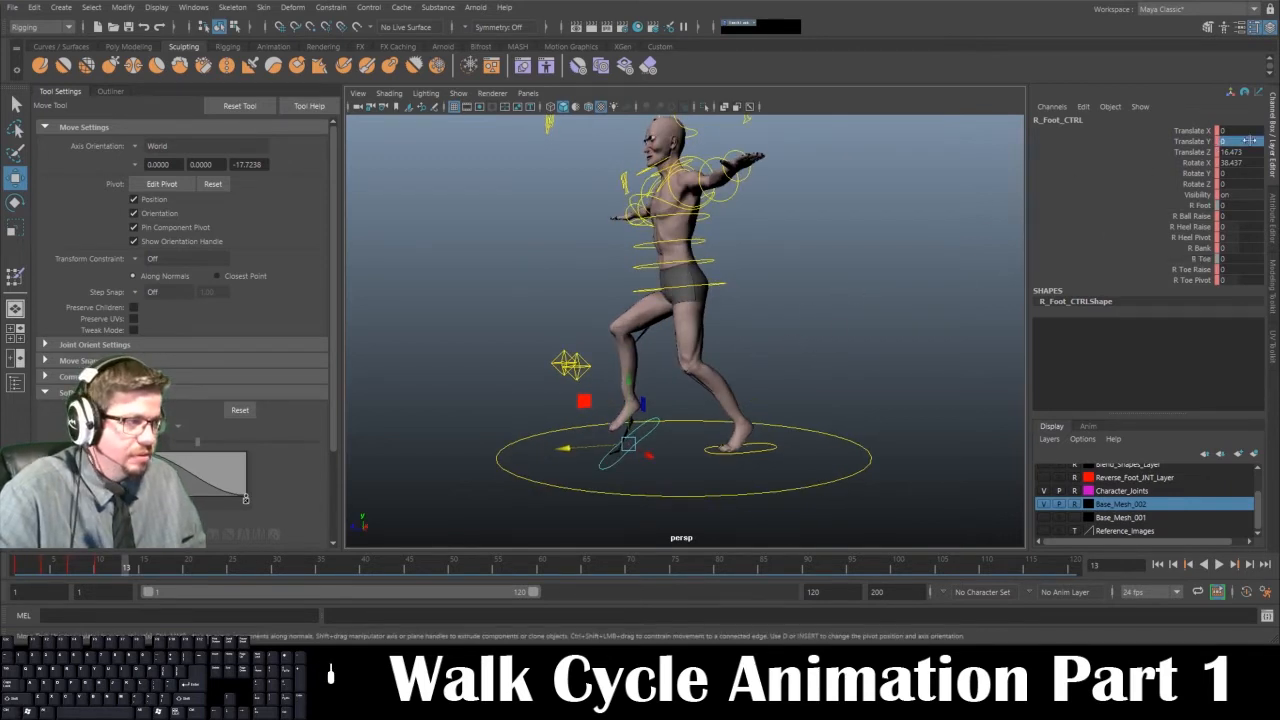
pyautogui.hotkey('ctrl', 'z')
pyautogui.keyDown('alt'); pyautogui.moveTo(731, 337); pyautogui.dragTo(744, 341); pyautogui.keyUp('alt')
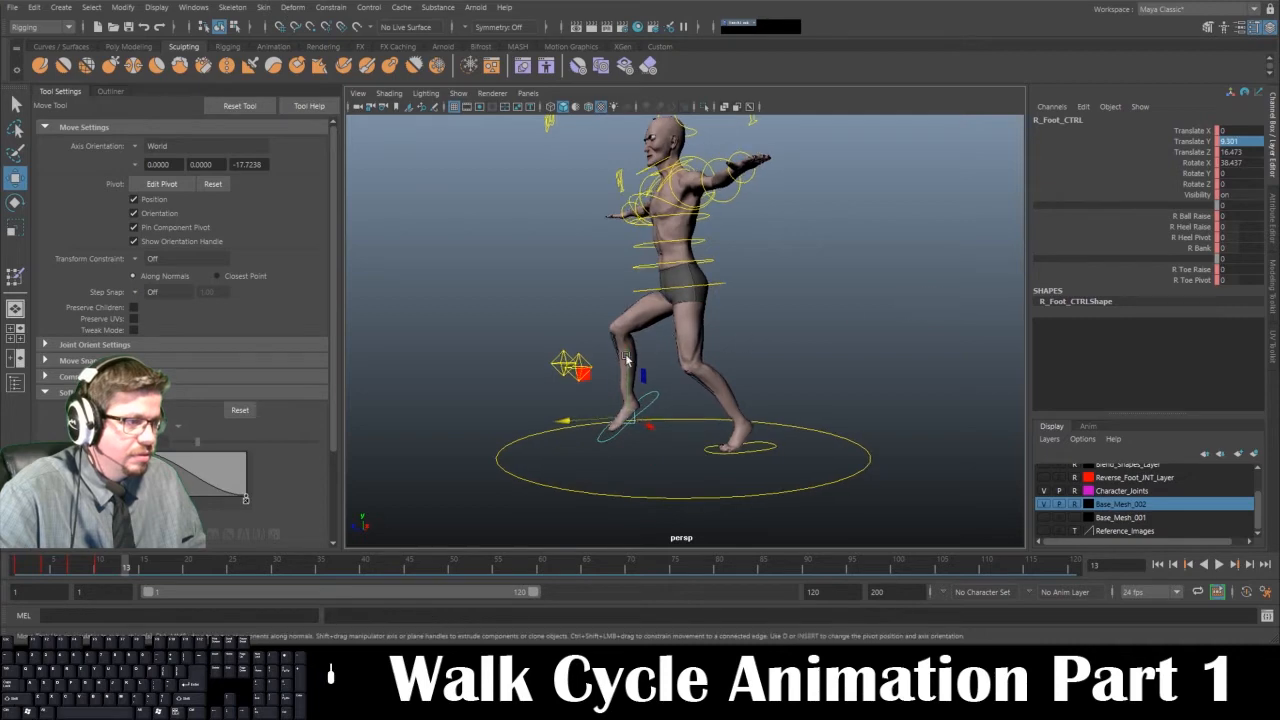
# Change the viewport's renderer and lower the right foot control to a Translate Y of 0 at frame 13
pyautogui.moveTo(626, 358); pyautogui.dragTo(627, 374)
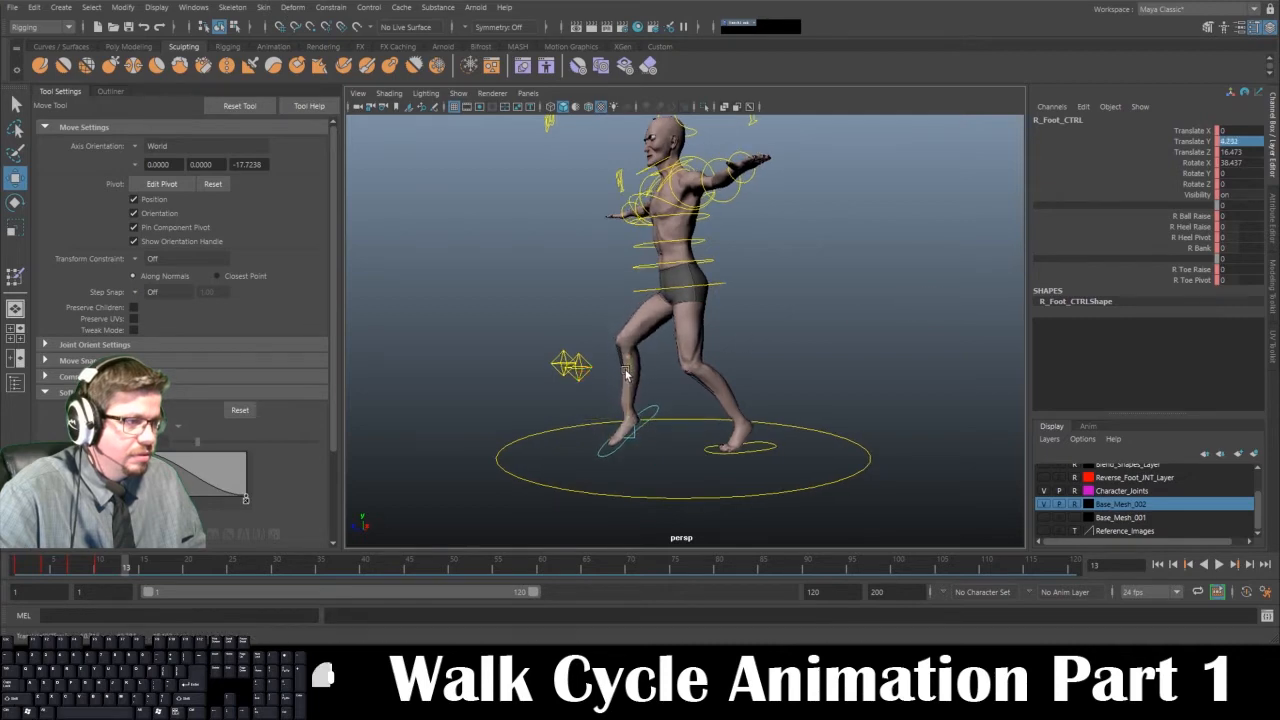
pyautogui.click(492, 98)
pyautogui.click(535, 134)
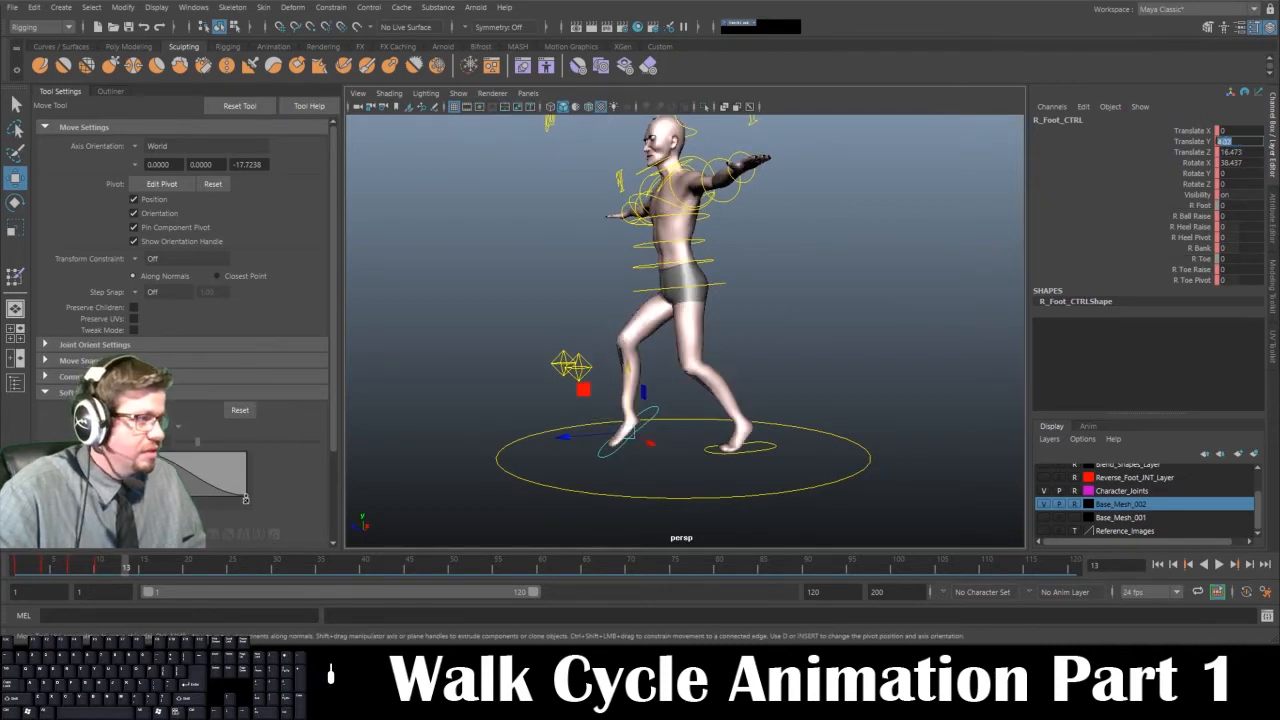
pyautogui.write('0')
pyautogui.press('Return')
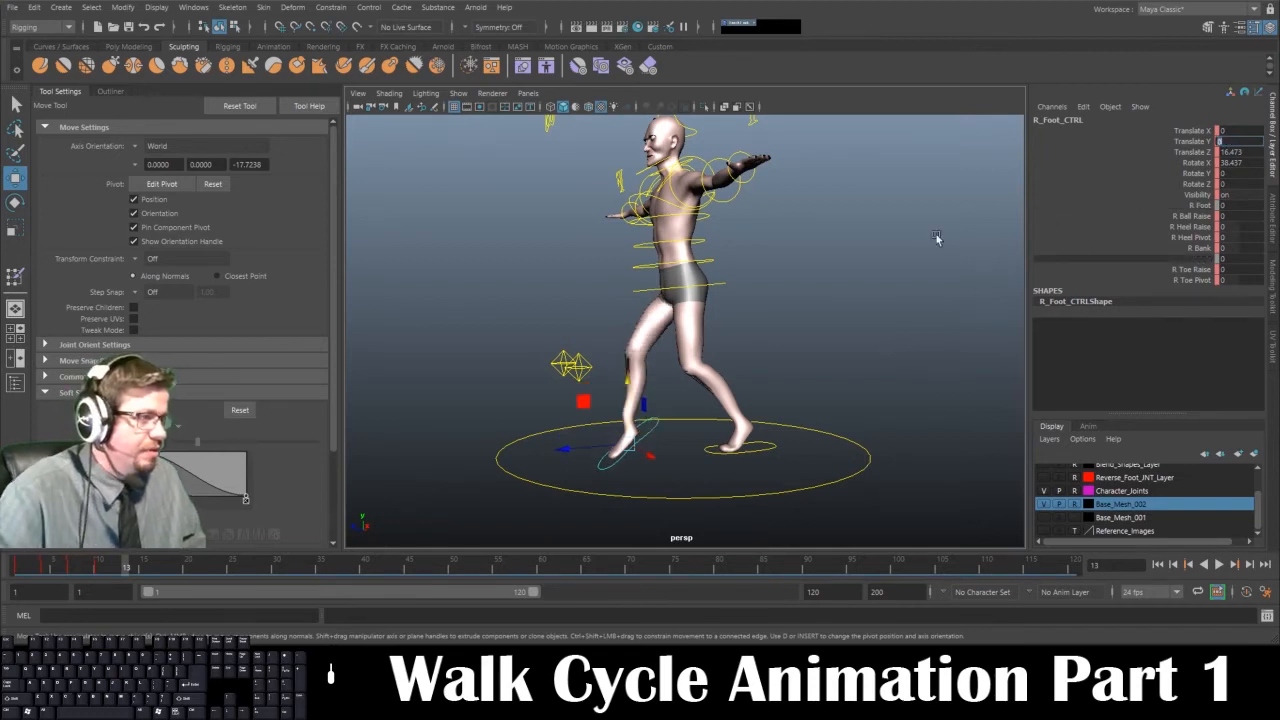
# Flatten the right foot control at frame 13 by setting its Rotate X to 0
pyautogui.keyDown('alt'); pyautogui.moveTo(742, 312); pyautogui.dragTo(714, 343); pyautogui.keyUp('alt')
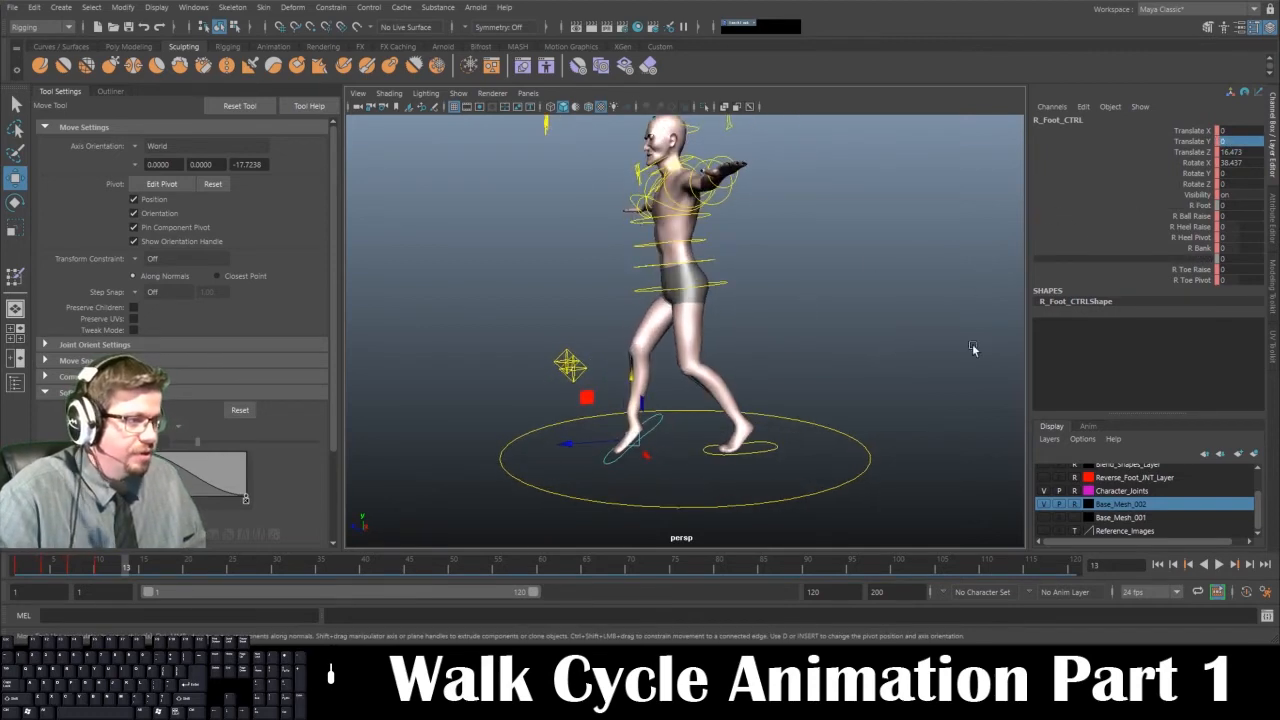
pyautogui.click(1236, 162)
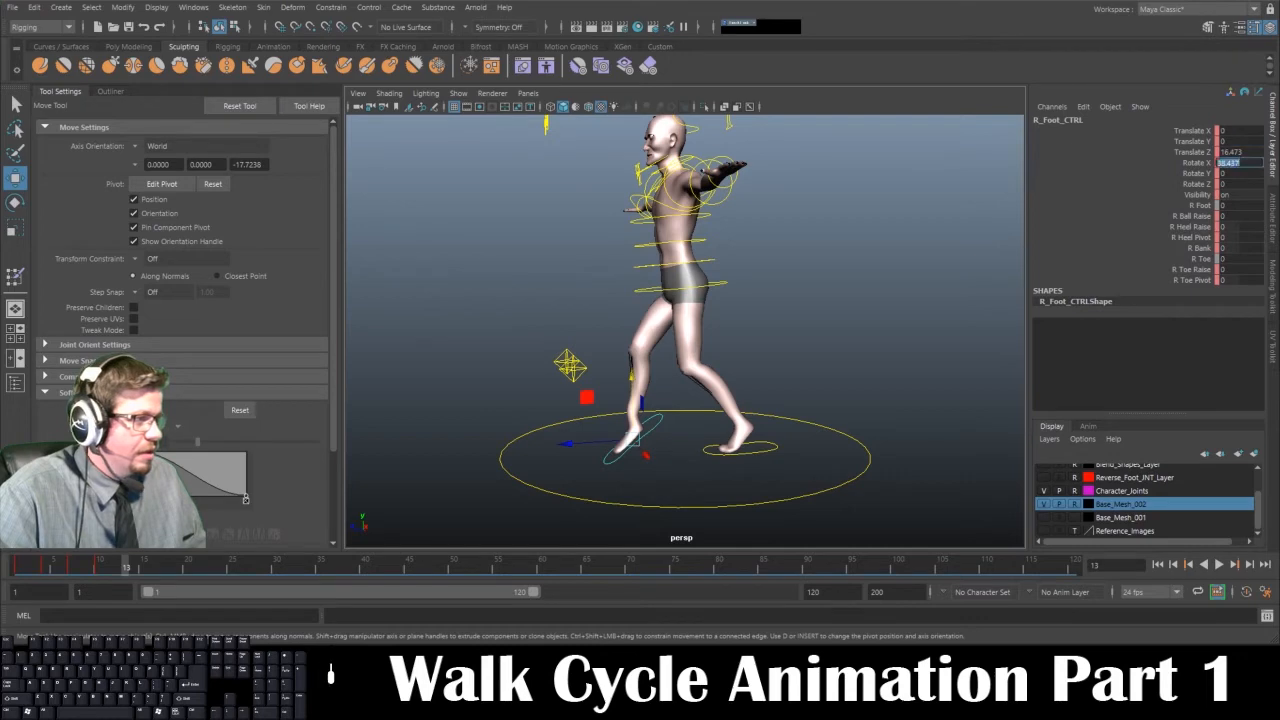
pyautogui.write('0')
pyautogui.press('Return')
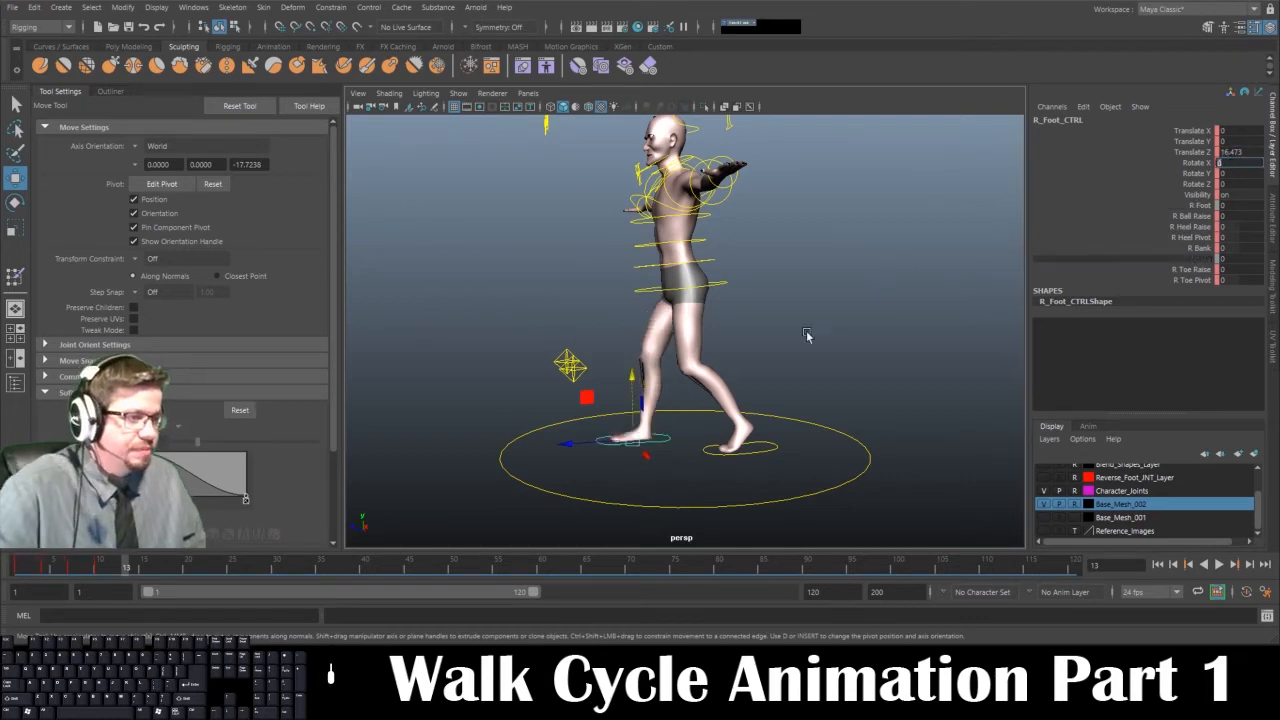
pyautogui.keyDown('alt'); pyautogui.moveTo(790, 370); pyautogui.dragTo(762, 370); pyautogui.keyUp('alt')
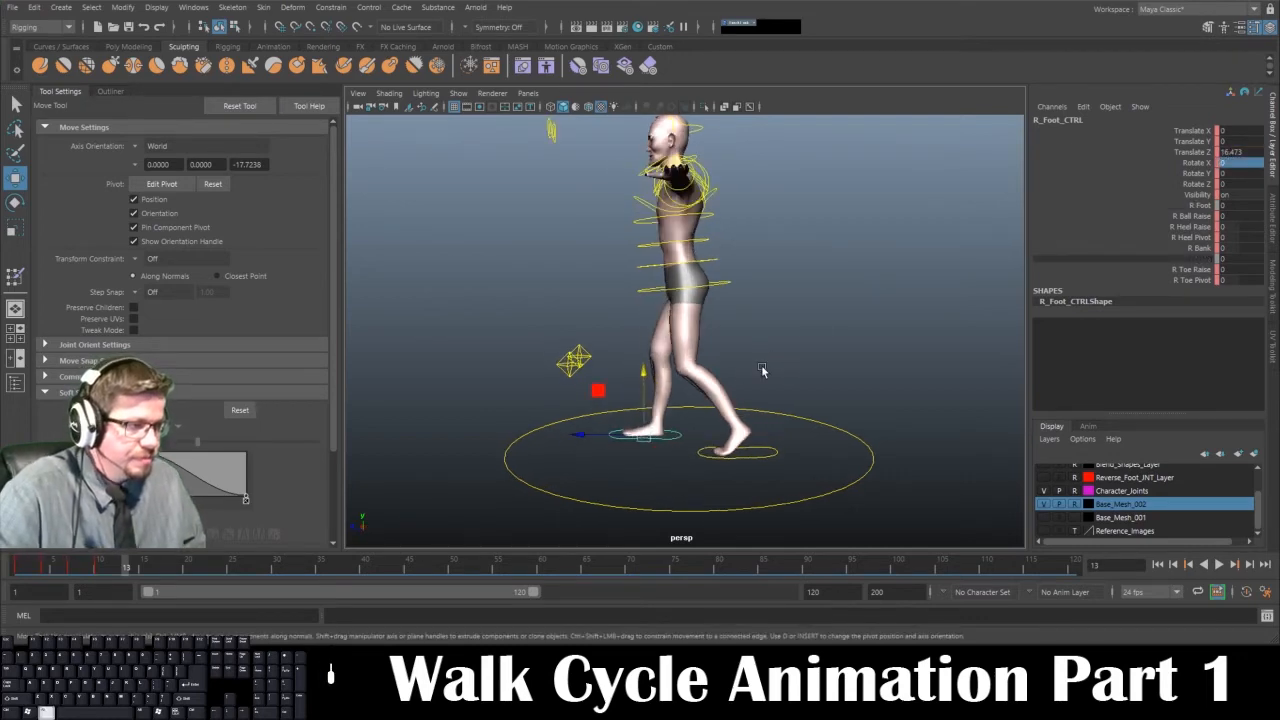
# Following the final contact pose in the reference drawing, set R Heel Raise to 26.1 and move the right foot control forward to Translate Z 23.015
pyautogui.click(638, 658)
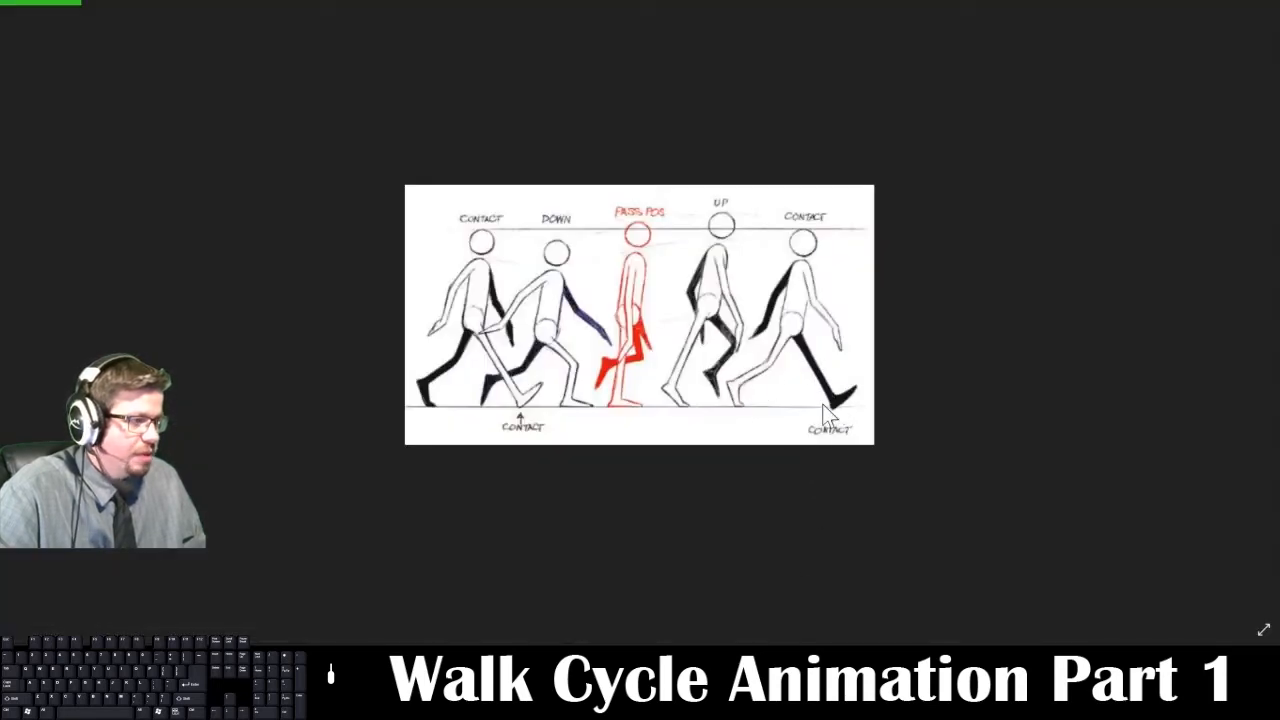
pyautogui.click(638, 658)
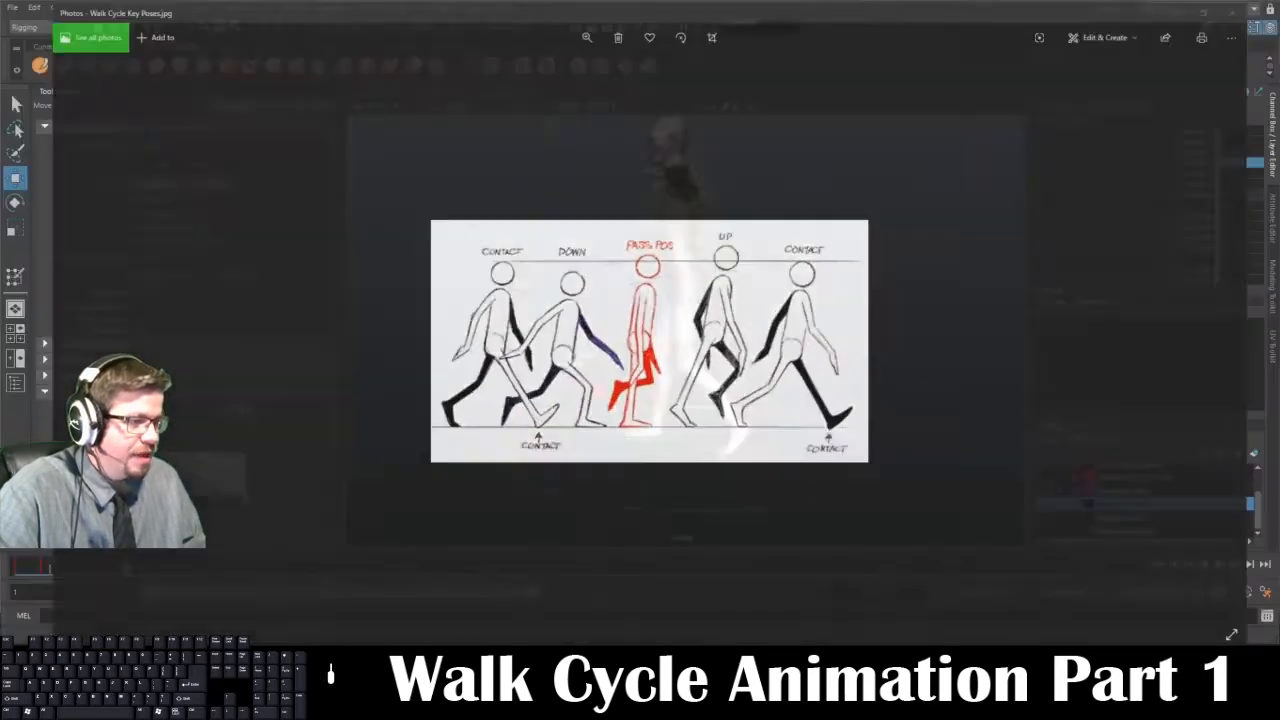
pyautogui.keyDown('alt'); pyautogui.moveTo(900, 358); pyautogui.dragTo(934, 351); pyautogui.keyUp('alt')
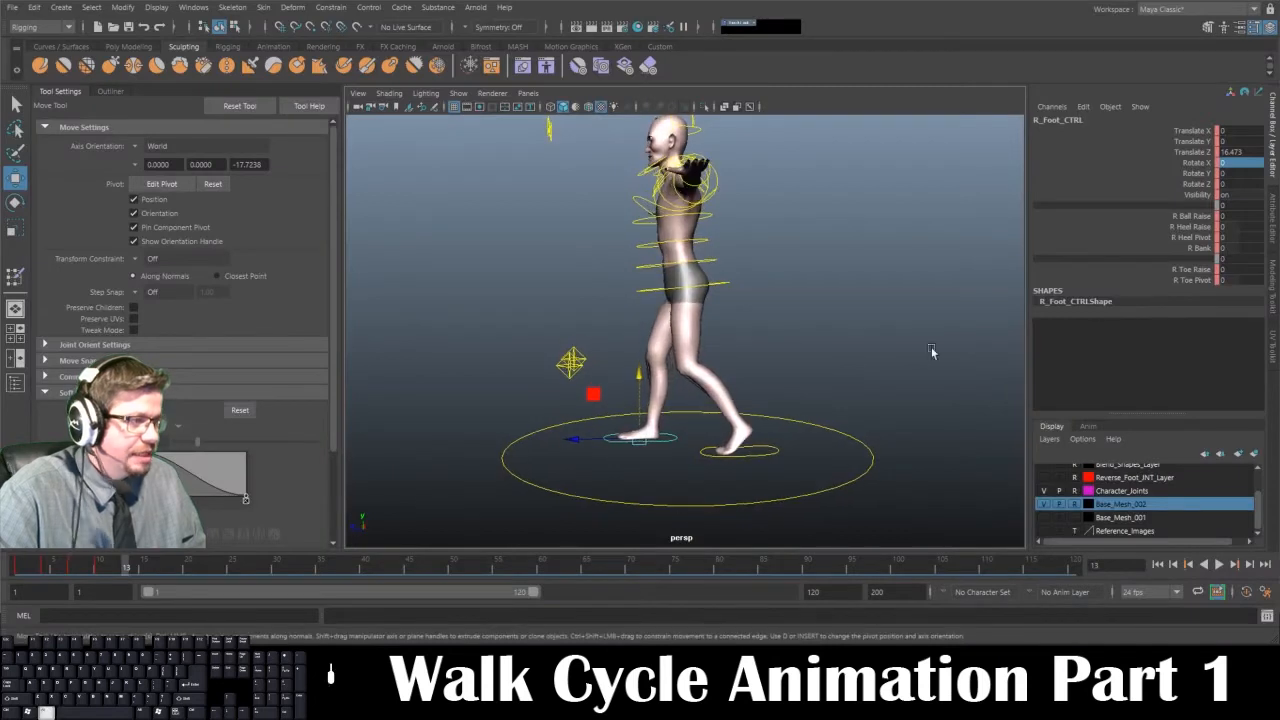
pyautogui.click(1192, 226)
pyautogui.moveTo(857, 290); pyautogui.dragTo(871, 321, button='middle')
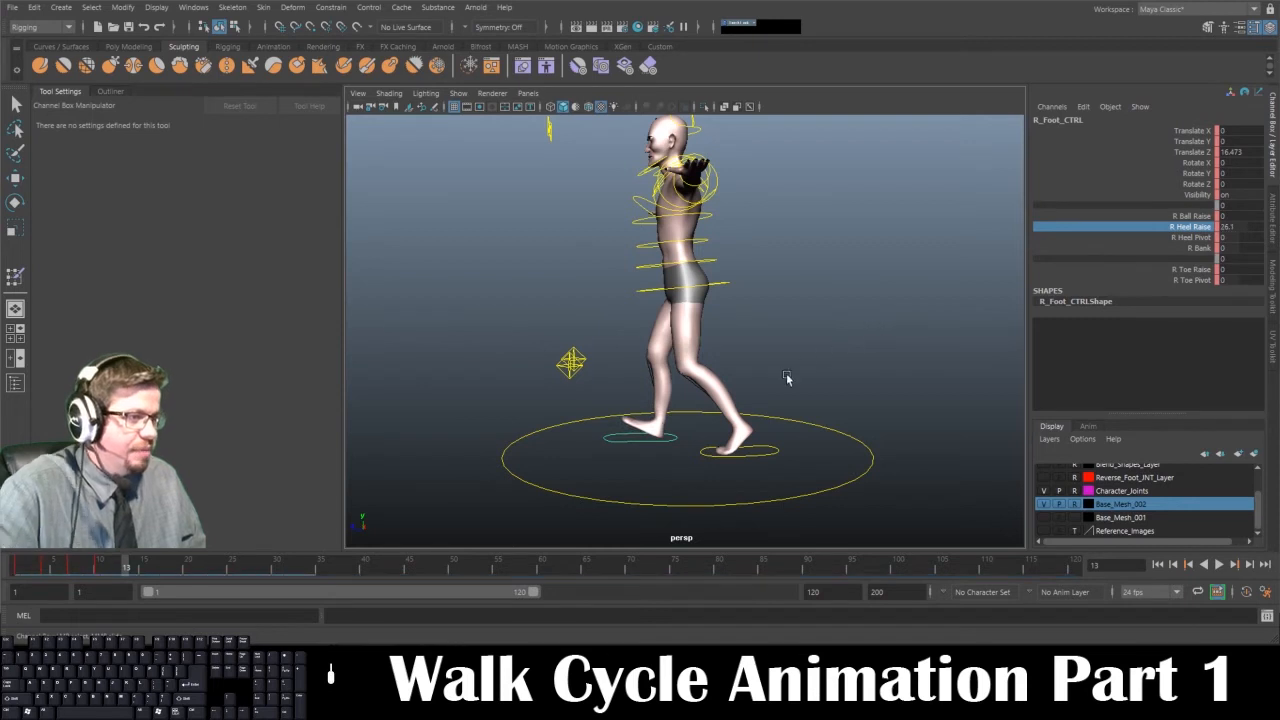
pyautogui.press('w')
pyautogui.moveTo(596, 443); pyautogui.dragTo(576, 443)
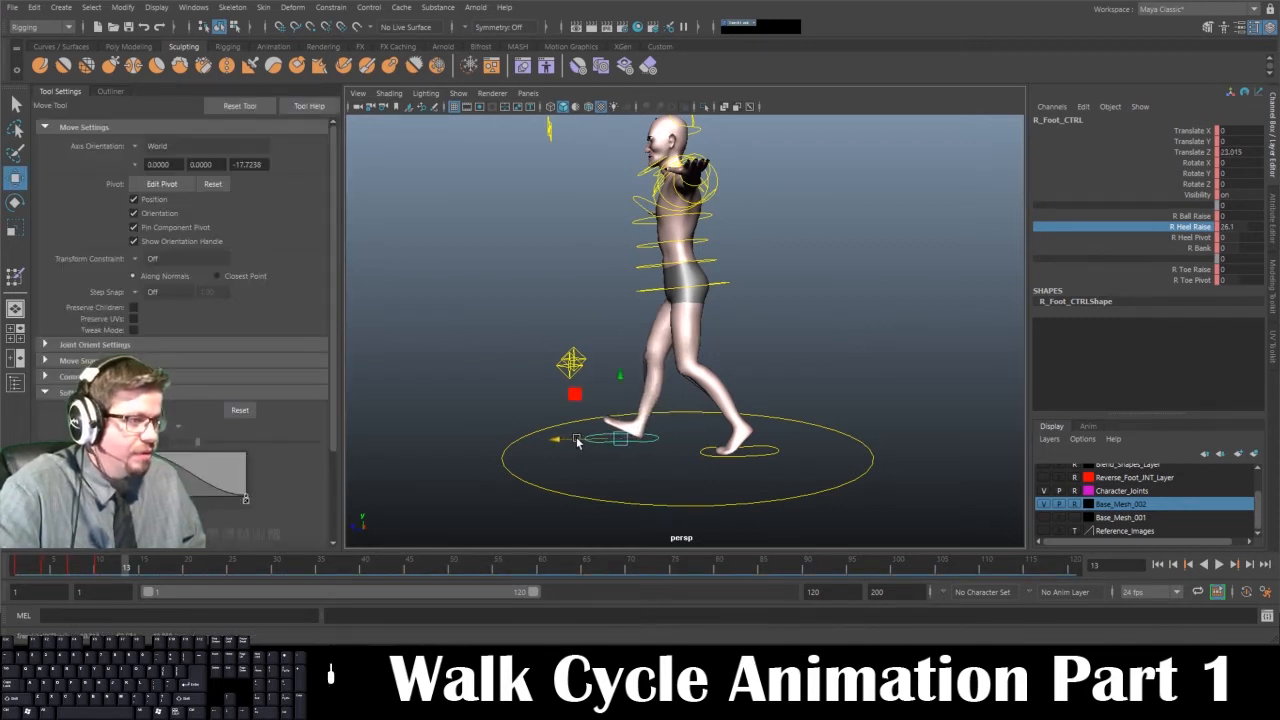
# Lower the root control to a Translate Y of about -5.08 at frame 13, key it, and set its Rotate X to 0
pyautogui.click(715, 263)
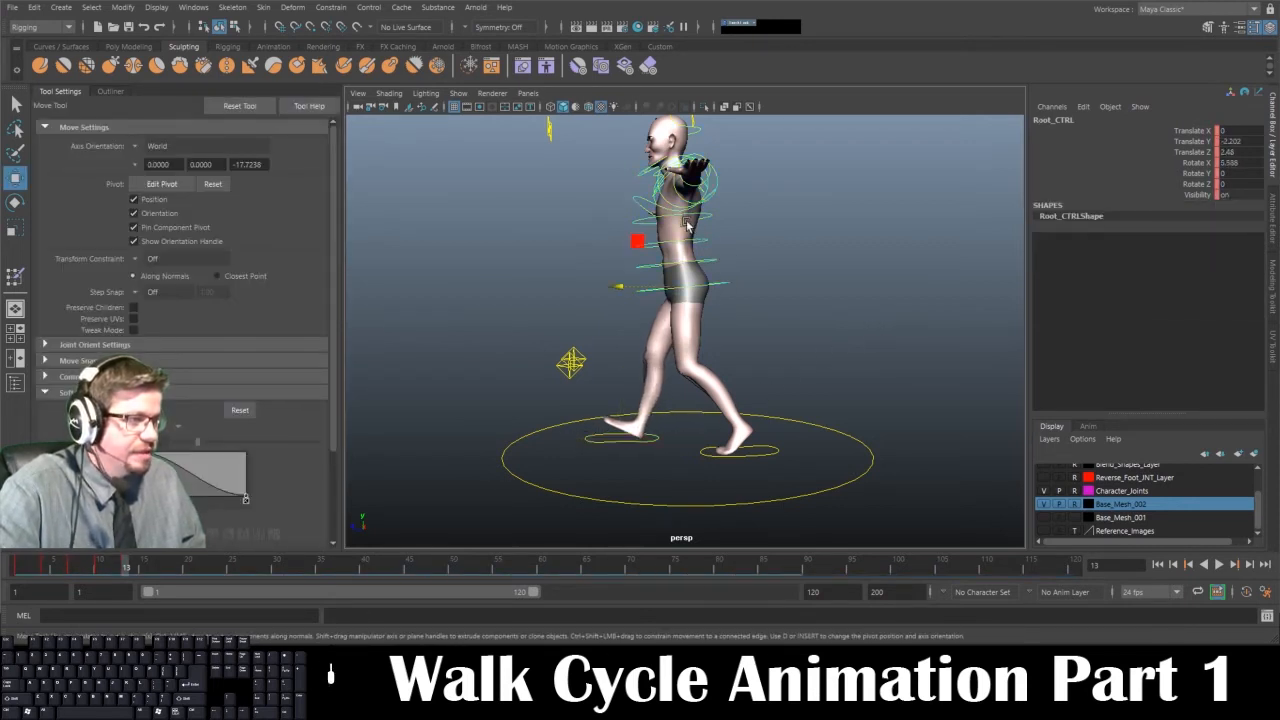
pyautogui.moveTo(684, 228); pyautogui.dragTo(684, 235)
pyautogui.press('s')
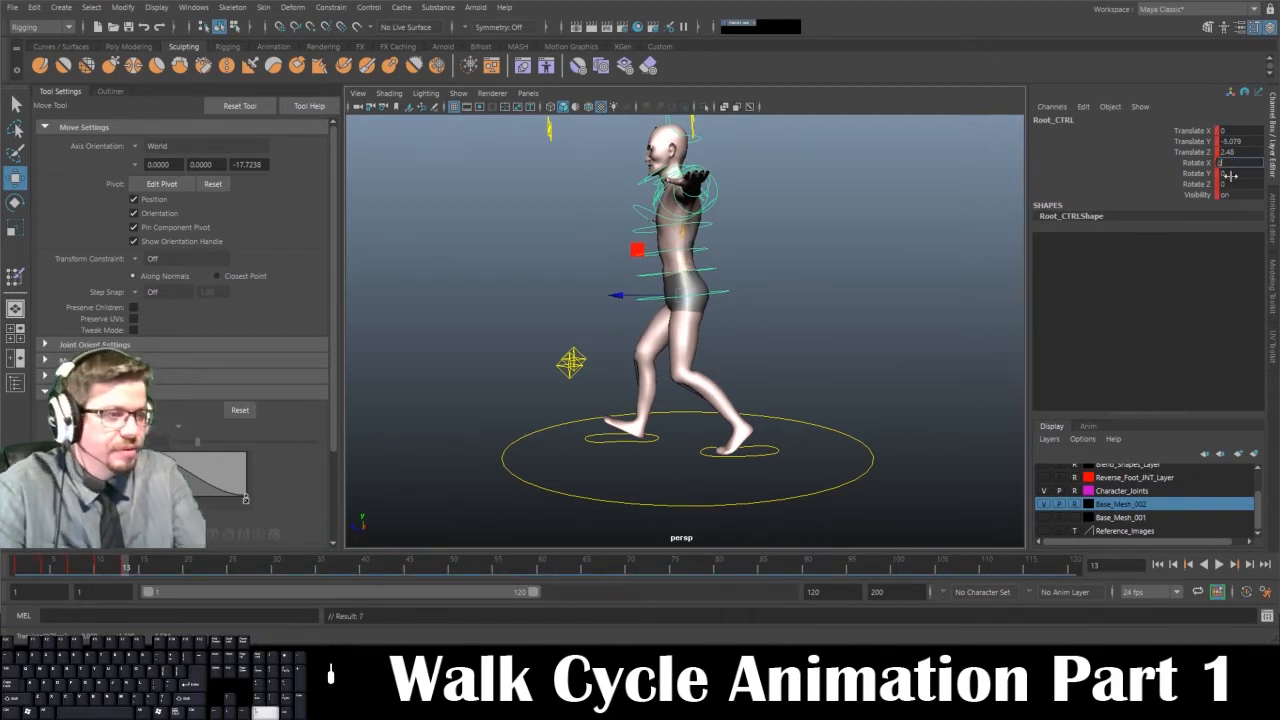
pyautogui.write('0')
pyautogui.press('Return')
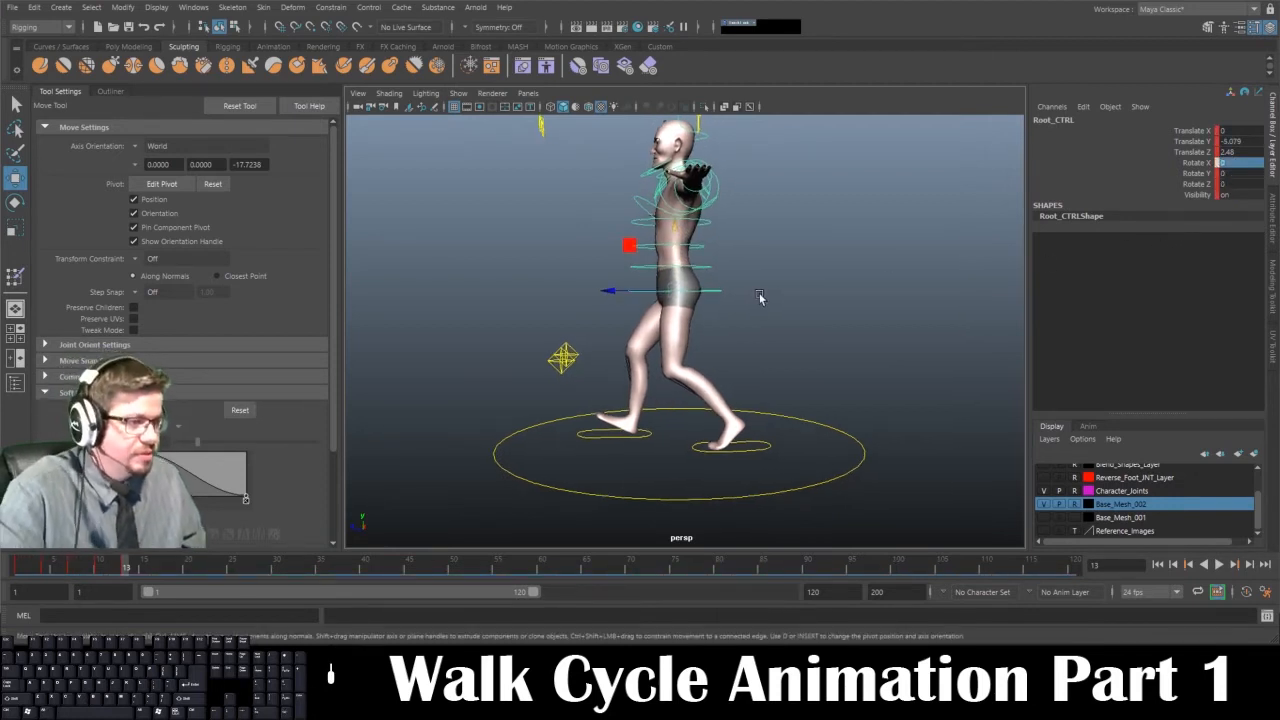
pyautogui.keyDown('alt'); pyautogui.moveTo(759, 297); pyautogui.dragTo(787, 287); pyautogui.keyUp('alt')
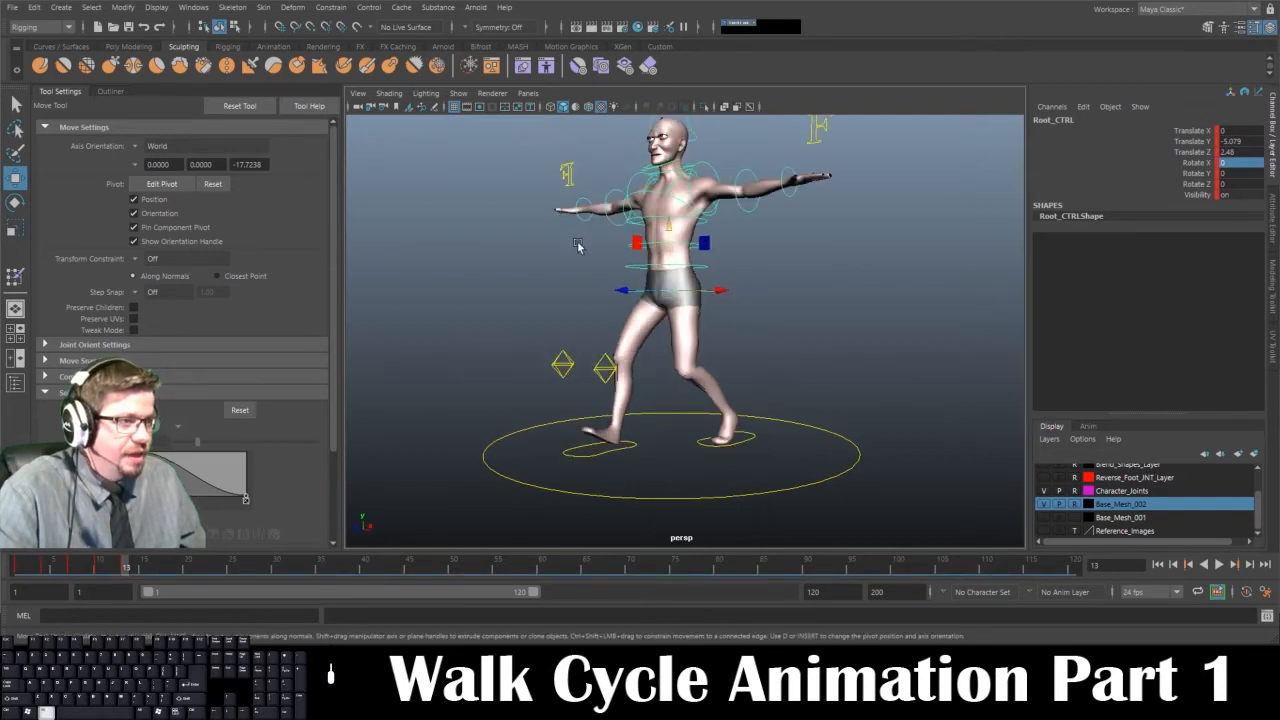
# Move the left foot control back to a Translate Z of about -18.8 and key it at frame 13
pyautogui.moveTo(578, 246)
pyautogui.keyDown('alt'); pyautogui.mouseDown()
pyautogui.moveTo(663, 294)
pyautogui.moveTo(572, 246)
pyautogui.mouseUp(); pyautogui.keyUp('alt')
pyautogui.keyDown('alt'); pyautogui.moveTo(572, 246); pyautogui.dragTo(592, 262, button='right'); pyautogui.keyUp('alt')
pyautogui.keyDown('alt'); pyautogui.moveTo(592, 262); pyautogui.dragTo(563, 290); pyautogui.keyUp('alt')
pyautogui.keyDown('alt'); pyautogui.moveTo(729, 402); pyautogui.dragTo(696, 462); pyautogui.keyUp('alt')
pyautogui.click(774, 461)
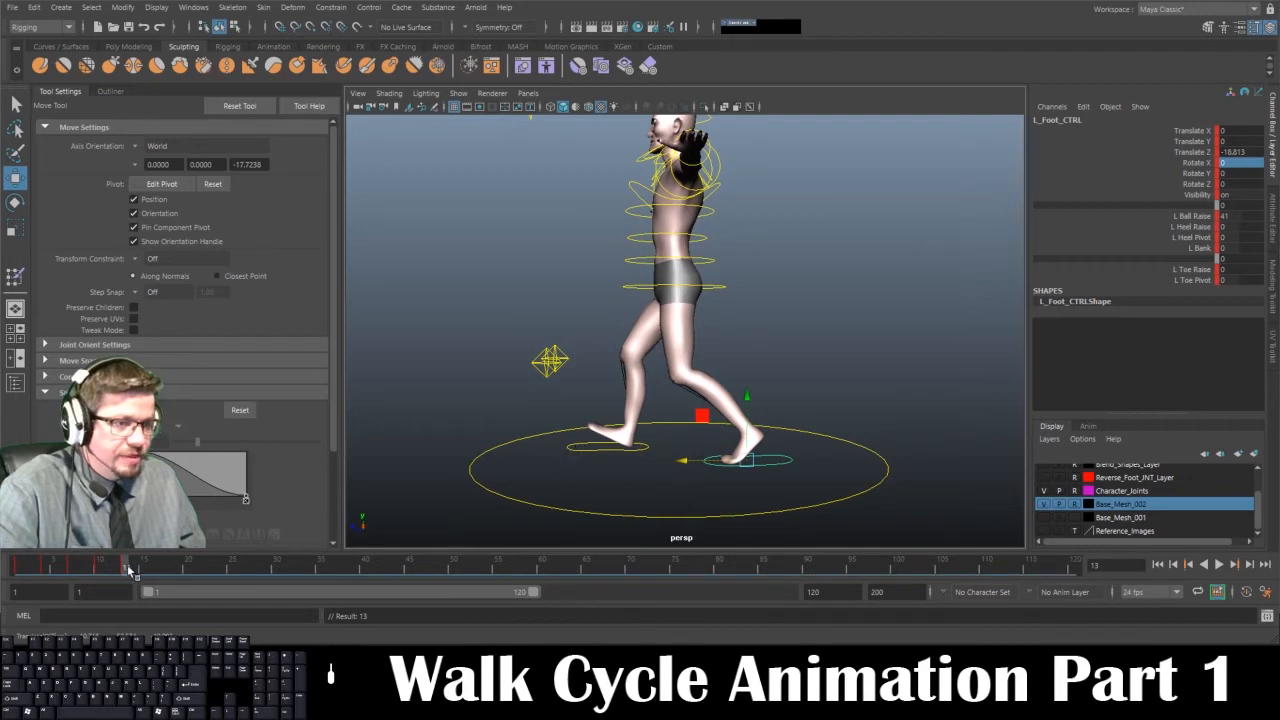
# Play the walk from frame 1, and set the left foot control's L Heel Raise to 0 at frame 3
pyautogui.moveTo(128, 570); pyautogui.dragTo(8, 580)
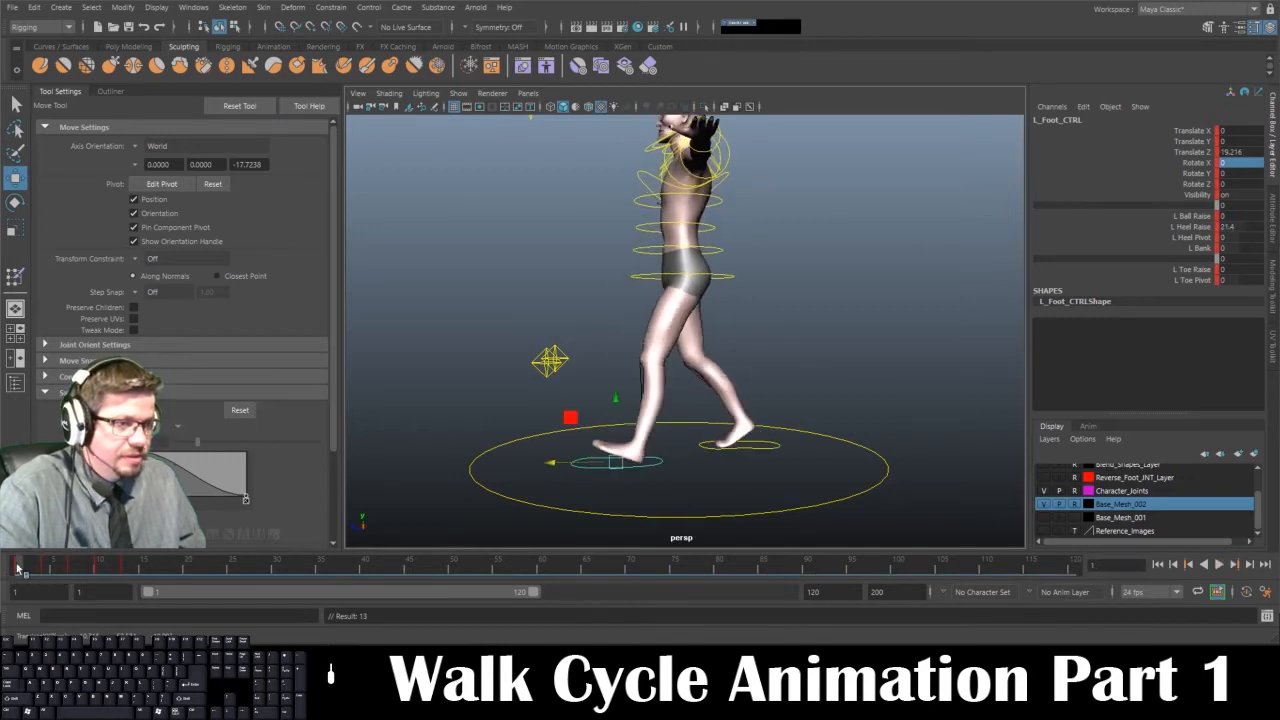
pyautogui.hotkey('alt', 'v')
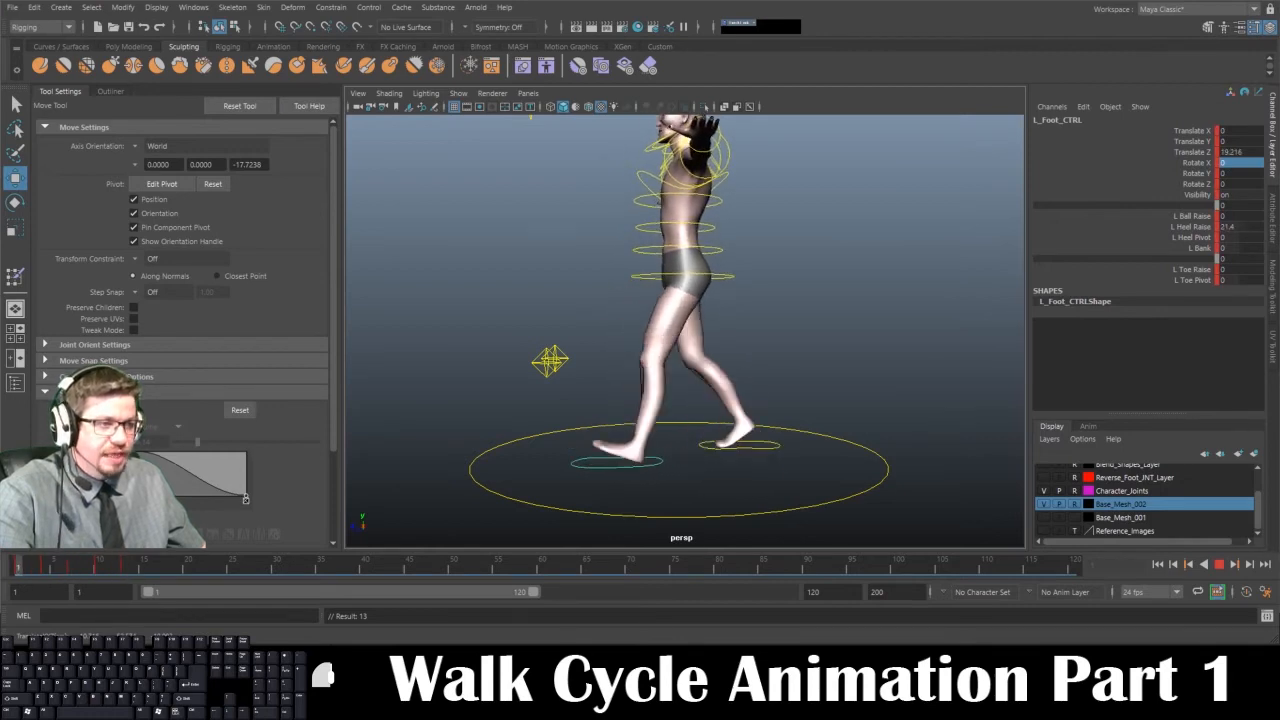
pyautogui.click(38, 570)
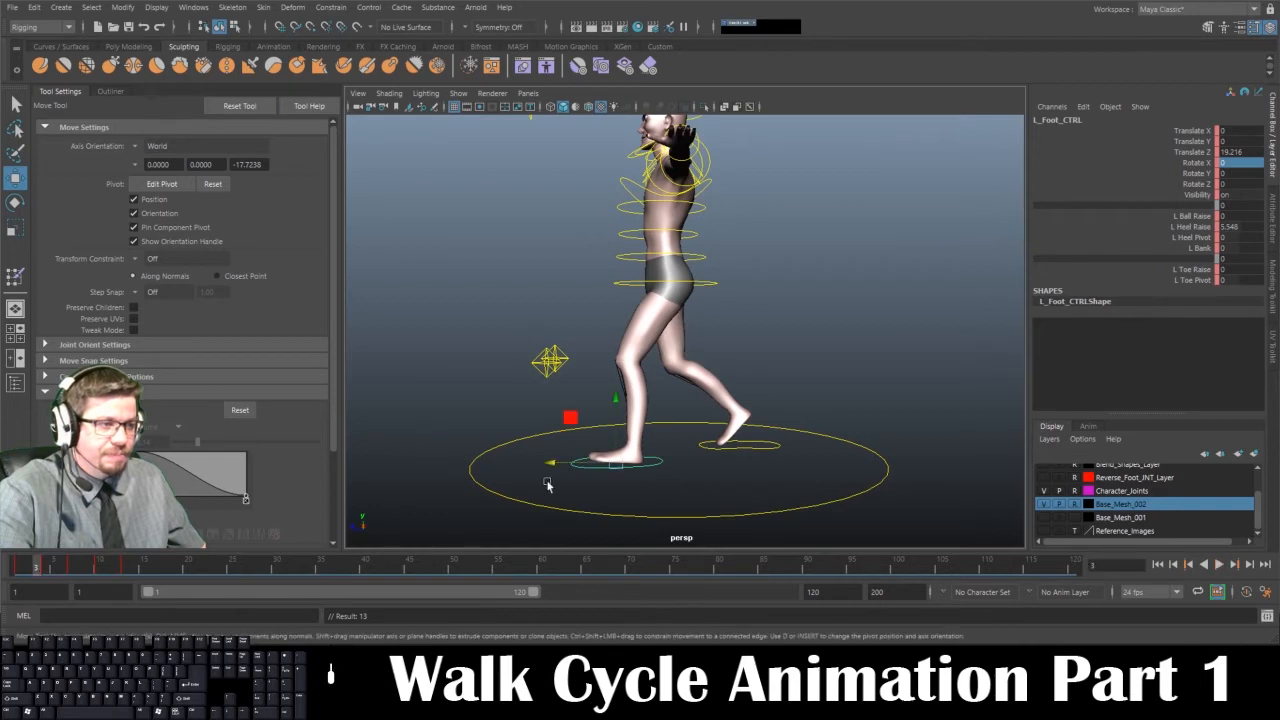
pyautogui.click(1238, 226)
pyautogui.write('0')
pyautogui.press('Return')
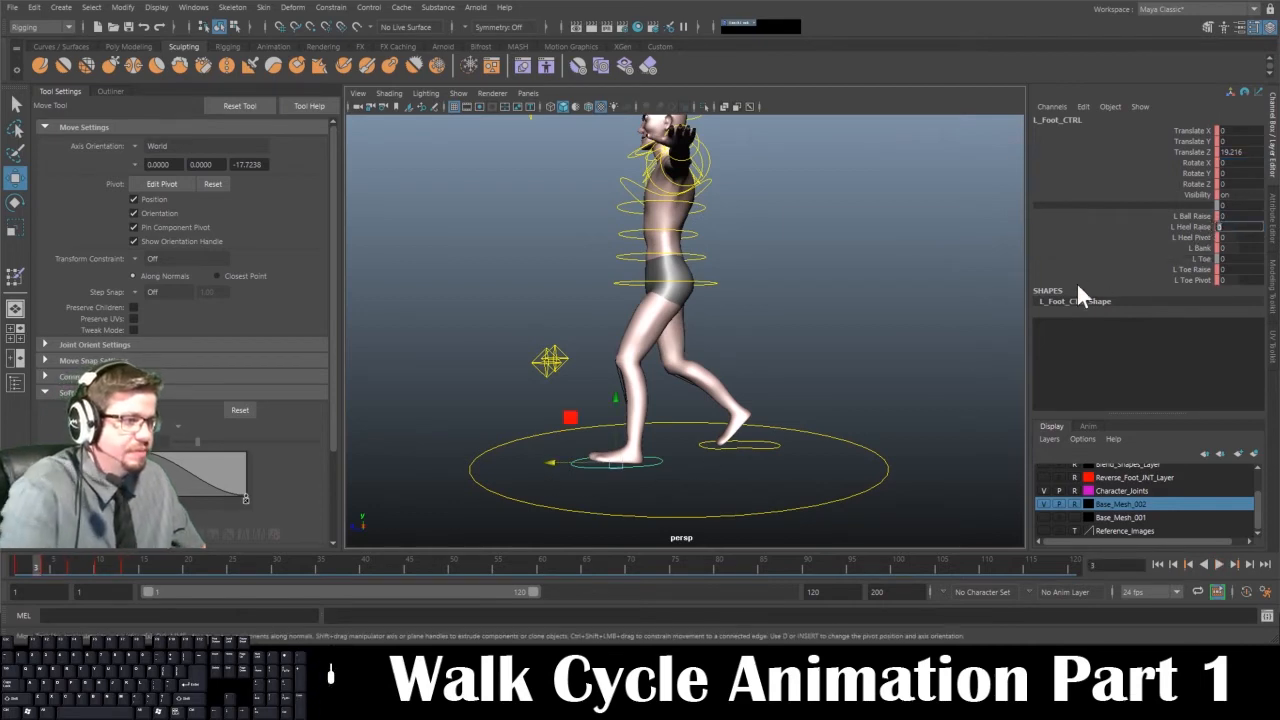
# Review the left foot control's motion from frame 3 through frame 13, watching how the foot travels back
pyautogui.keyDown('alt'); pyautogui.moveTo(767, 383); pyautogui.dragTo(817, 379); pyautogui.keyUp('alt')
pyautogui.keyDown('alt'); pyautogui.moveTo(818, 353); pyautogui.dragTo(838, 321, button='middle'); pyautogui.keyUp('alt')
pyautogui.keyDown('alt'); pyautogui.moveTo(812, 385); pyautogui.dragTo(808, 371); pyautogui.keyUp('alt')
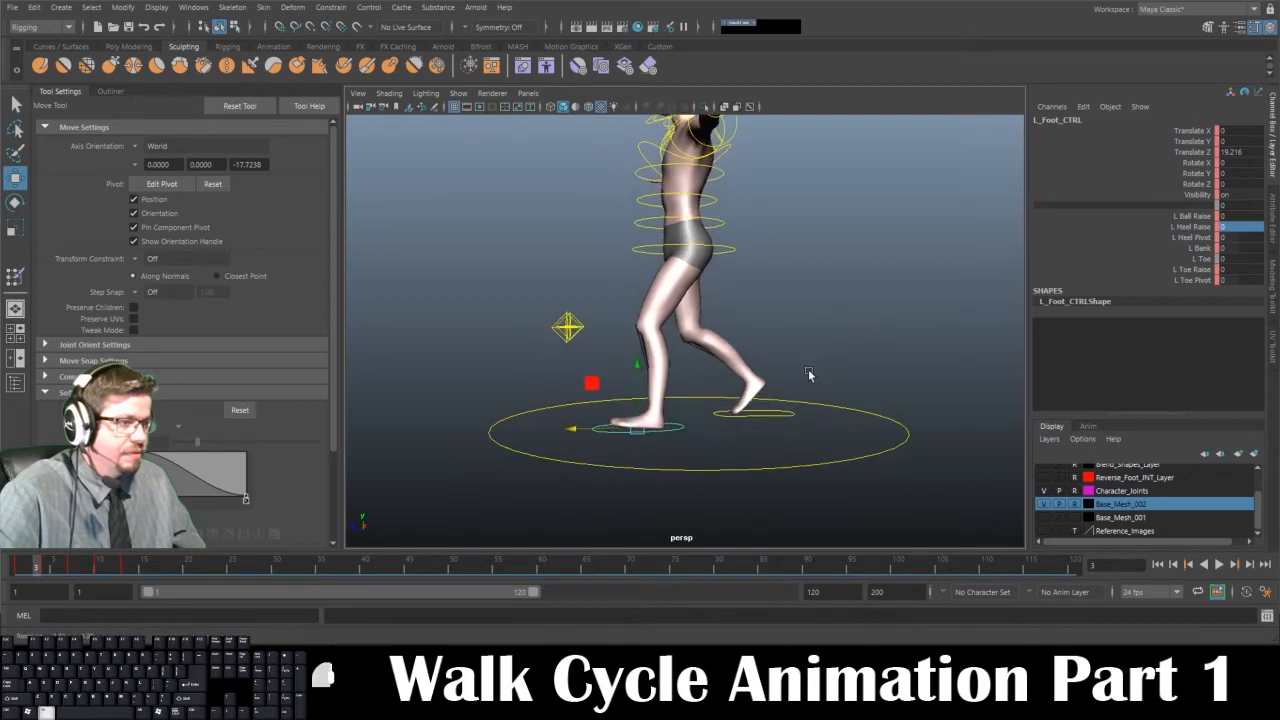
pyautogui.click(738, 441)
pyautogui.moveTo(694, 445)
pyautogui.keyDown('alt'); pyautogui.mouseDown()
pyautogui.moveTo(677, 435)
pyautogui.moveTo(676, 446)
pyautogui.mouseUp(); pyautogui.keyUp('alt')
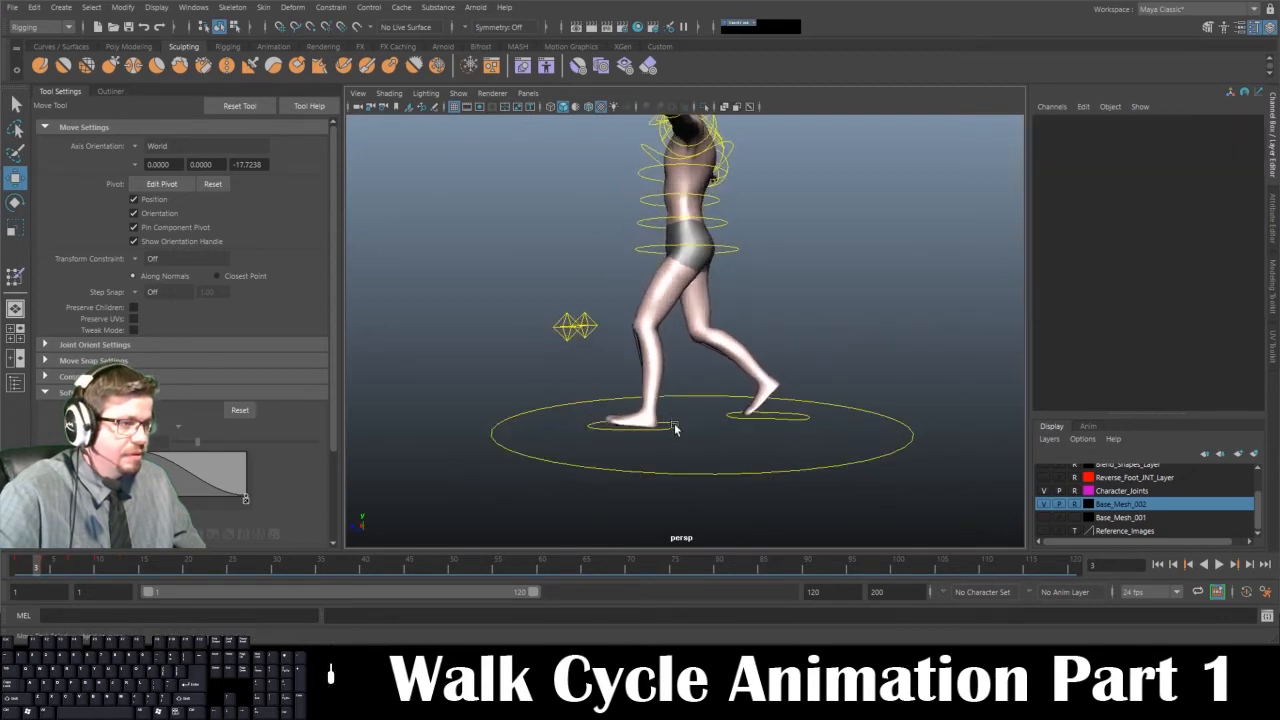
pyautogui.click(675, 428)
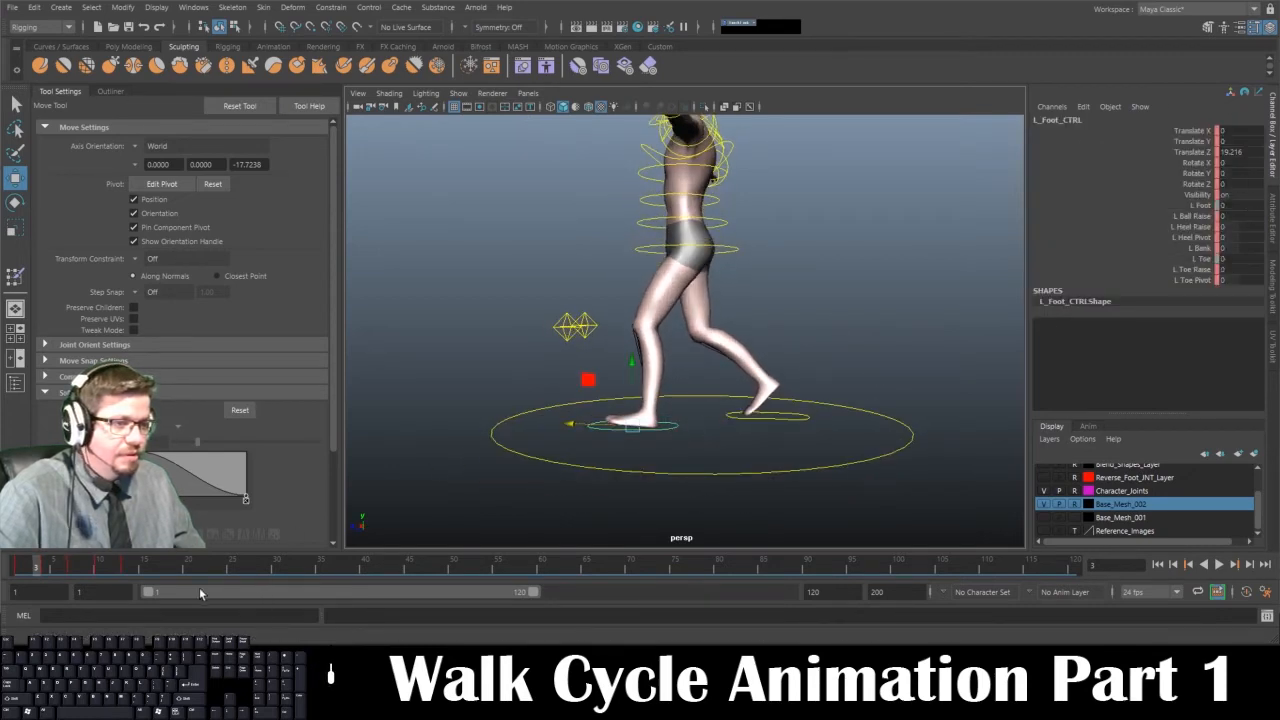
pyautogui.click(43, 571)
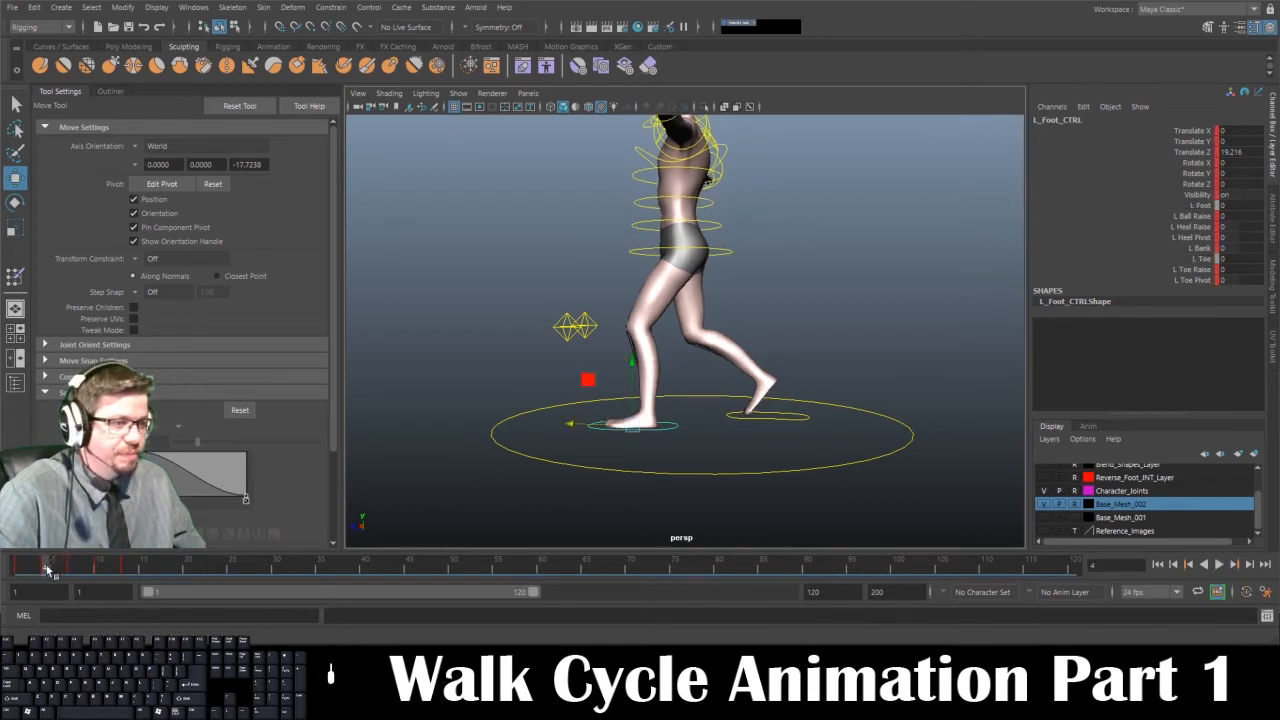
pyautogui.hotkey('alt', 'v')
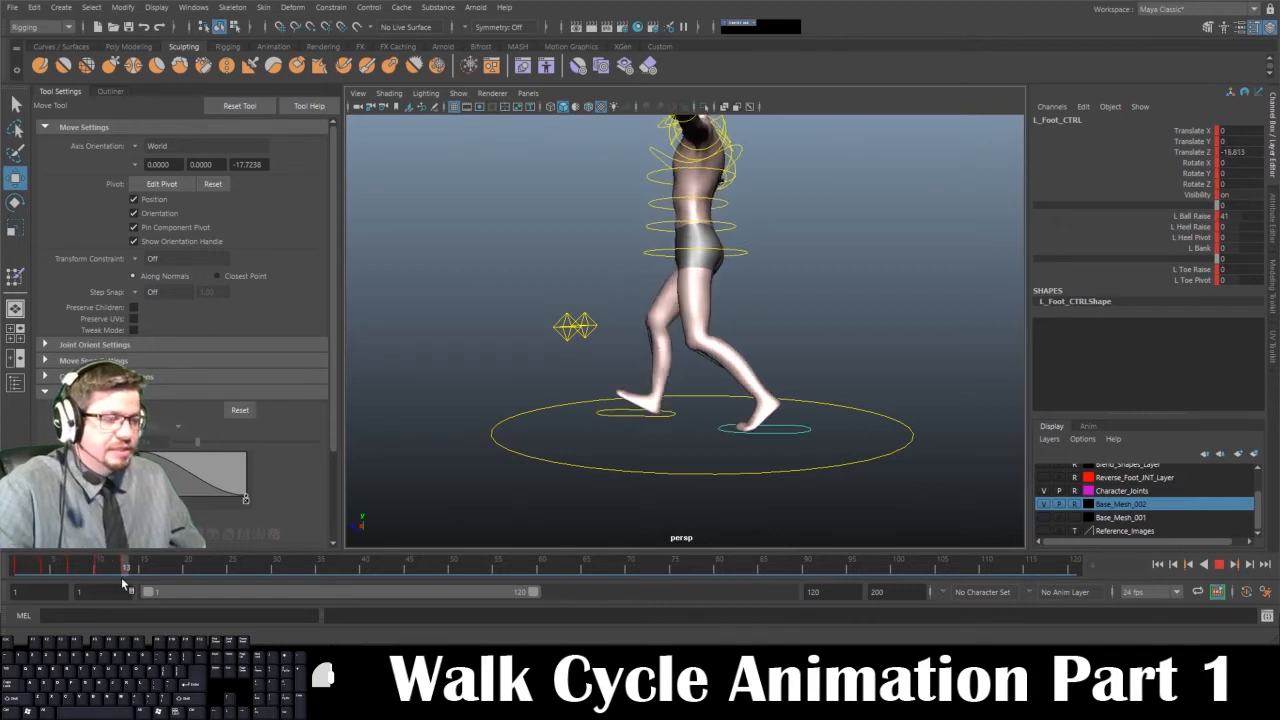
pyautogui.press('Escape')
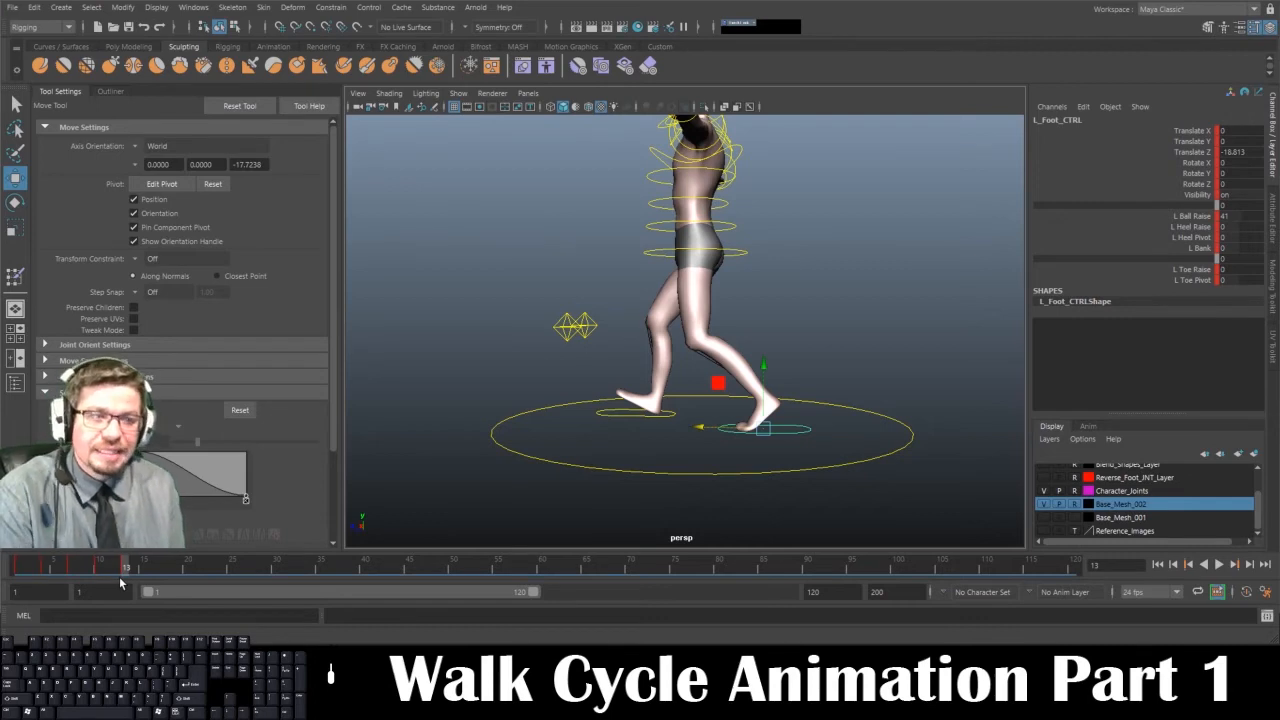
# Examine the leg motion from frame 1 through the contact pose at frame 13 close up in the side view
pyautogui.keyDown('alt'); pyautogui.moveTo(858, 335); pyautogui.dragTo(826, 291); pyautogui.keyUp('alt')
pyautogui.press('space')
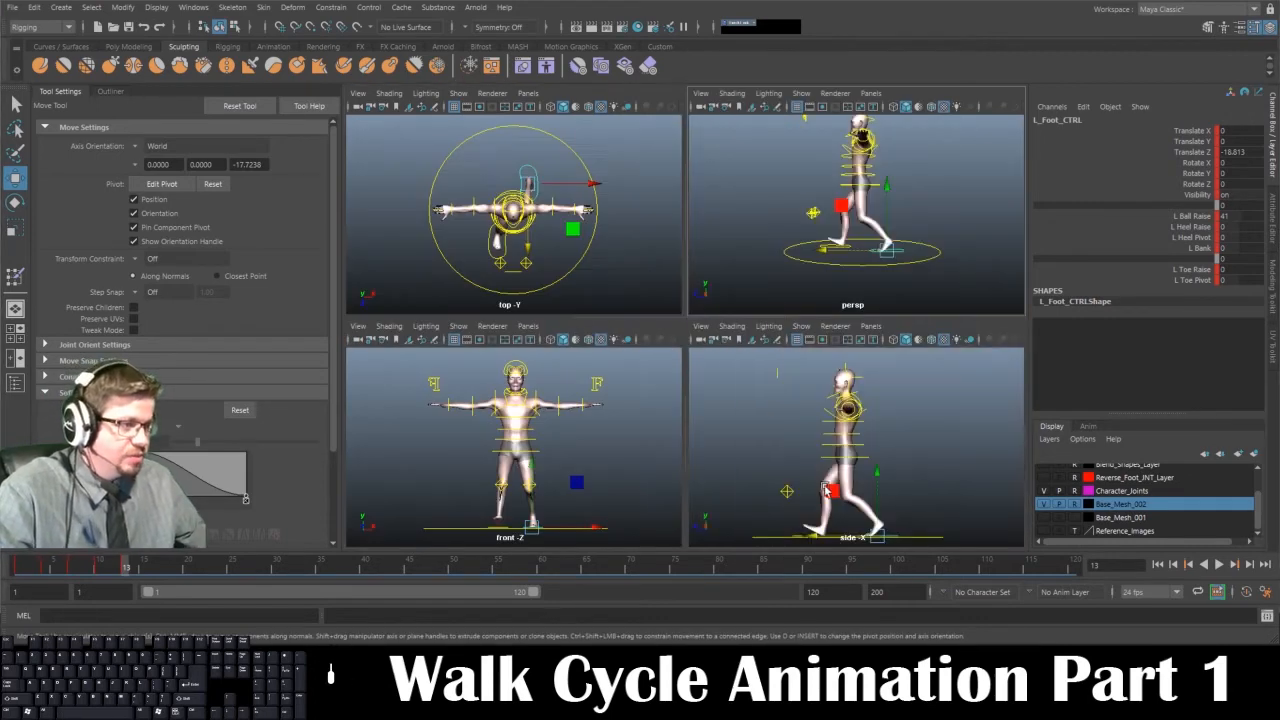
pyautogui.press('space')
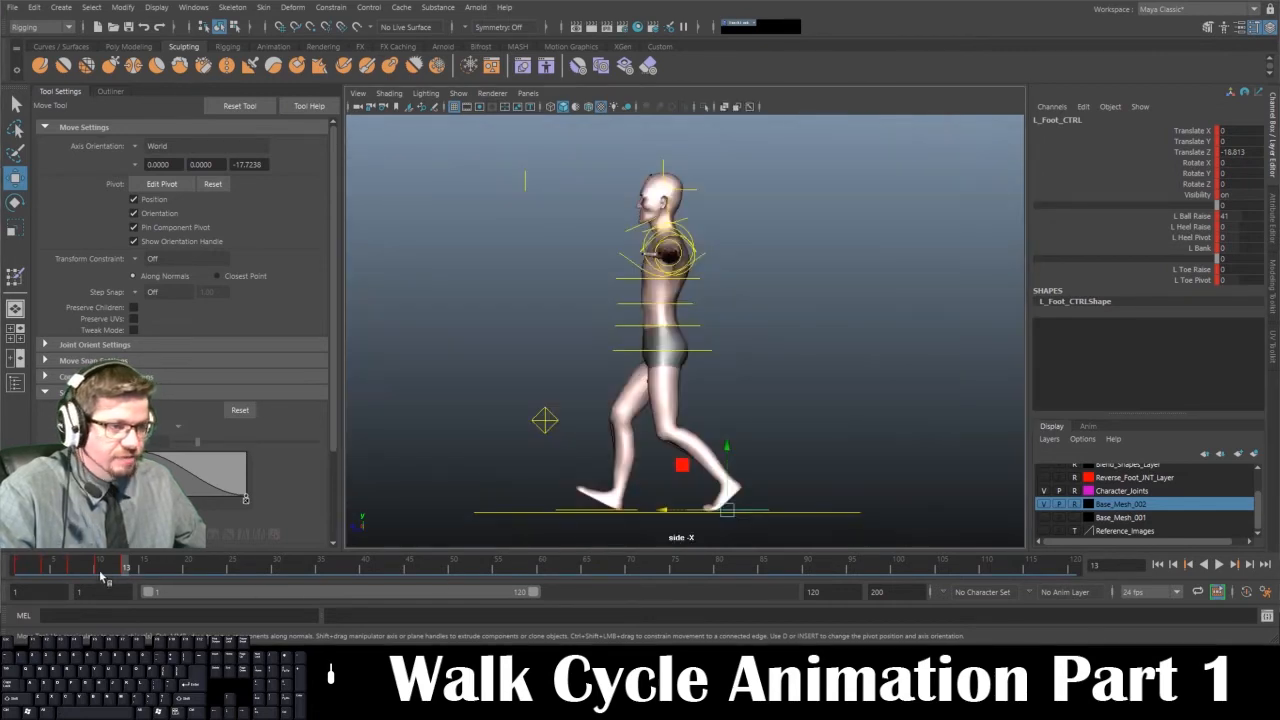
pyautogui.hotkey('alt', 'v')
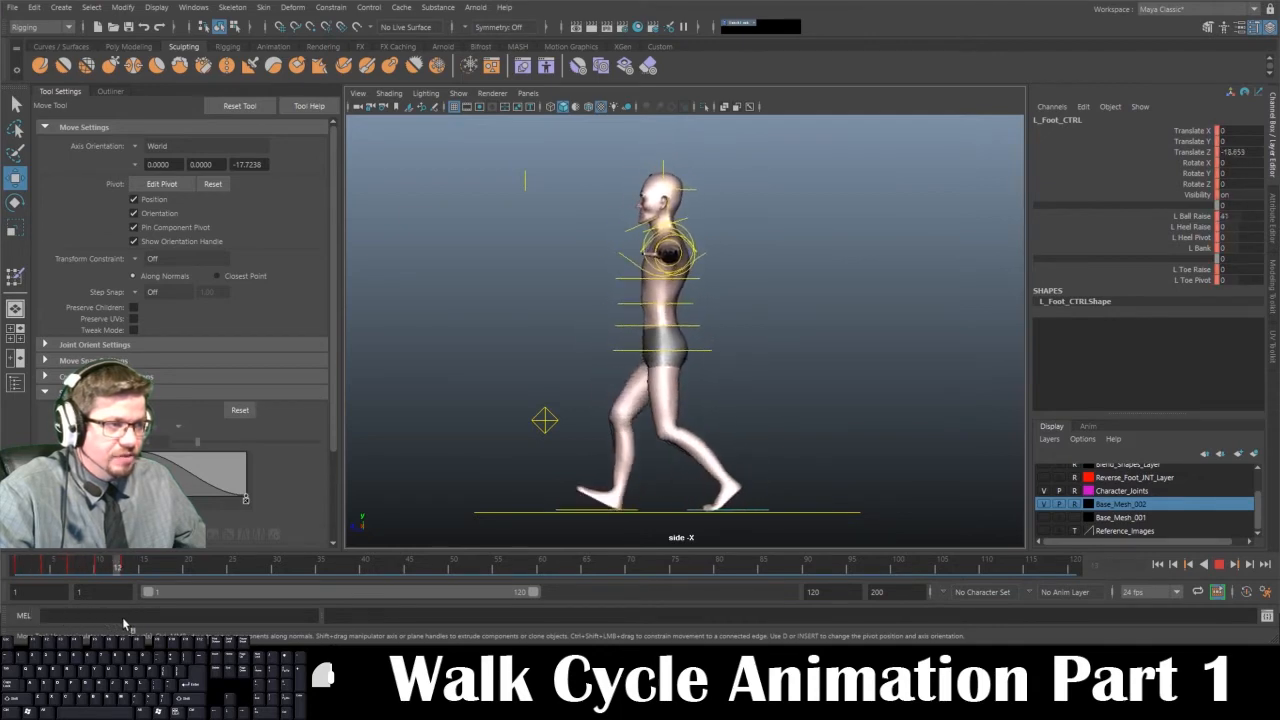
pyautogui.moveTo(76, 628); pyautogui.dragTo(17, 628)
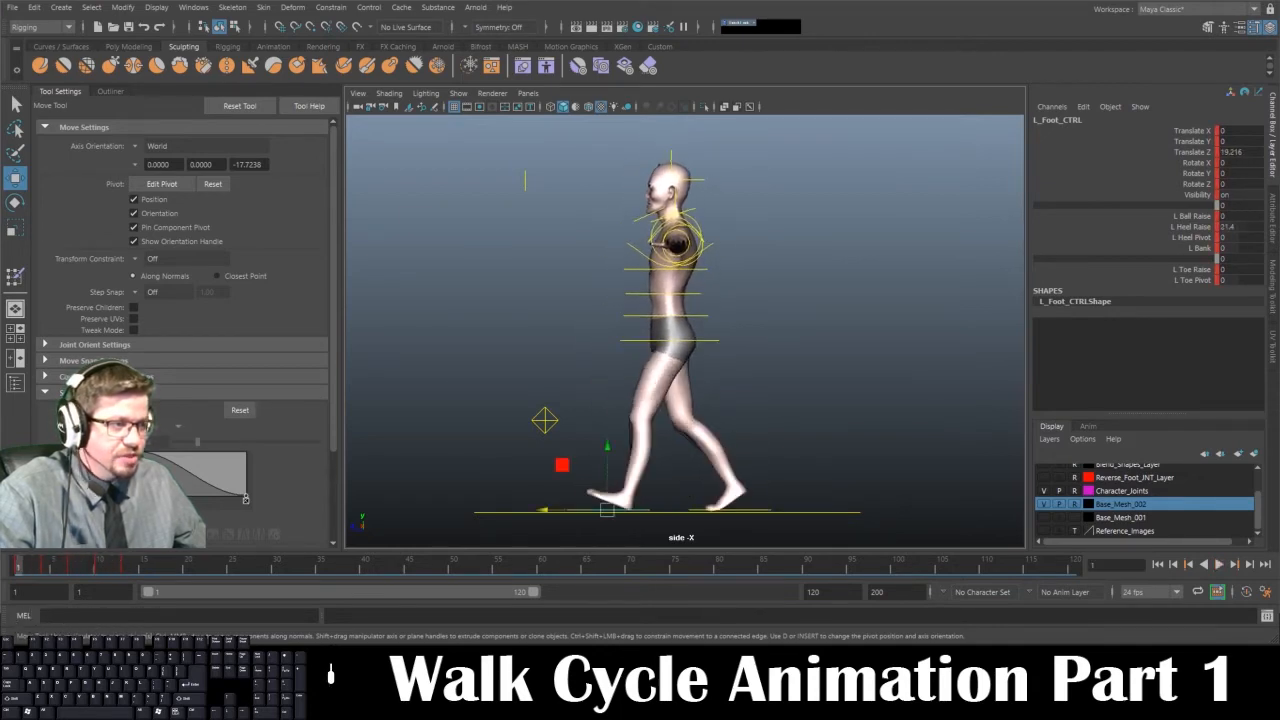
pyautogui.keyDown('alt'); pyautogui.moveTo(440, 535); pyautogui.dragTo(797, 418, button='right'); pyautogui.keyUp('alt')
pyautogui.keyDown('alt'); pyautogui.moveTo(797, 418); pyautogui.dragTo(837, 220, button='middle'); pyautogui.keyUp('alt')
pyautogui.keyDown('alt'); pyautogui.moveTo(847, 369); pyautogui.dragTo(648, 152, button='right'); pyautogui.keyUp('alt')
pyautogui.keyDown('alt'); pyautogui.moveTo(829, 345); pyautogui.dragTo(838, 319, button='middle'); pyautogui.keyUp('alt')
pyautogui.keyDown('alt'); pyautogui.moveTo(855, 341); pyautogui.dragTo(849, 336, button='right'); pyautogui.keyUp('alt')
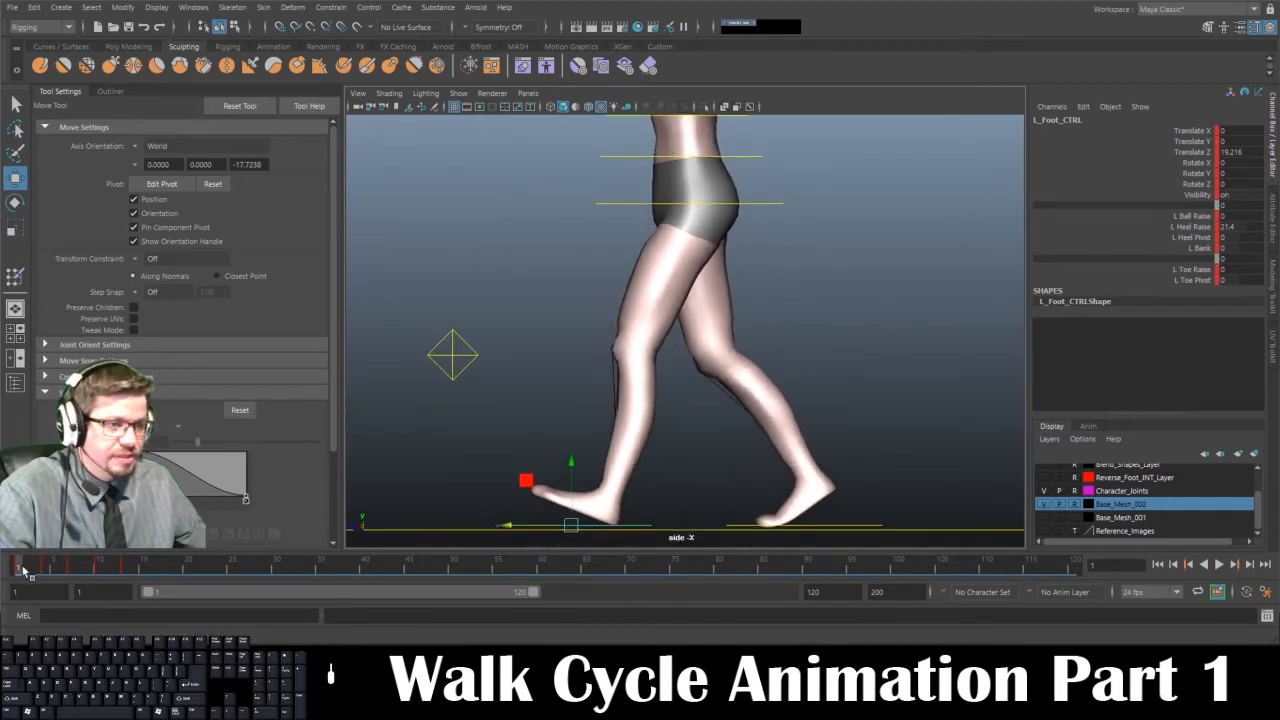
pyautogui.hotkey('alt', 'v')
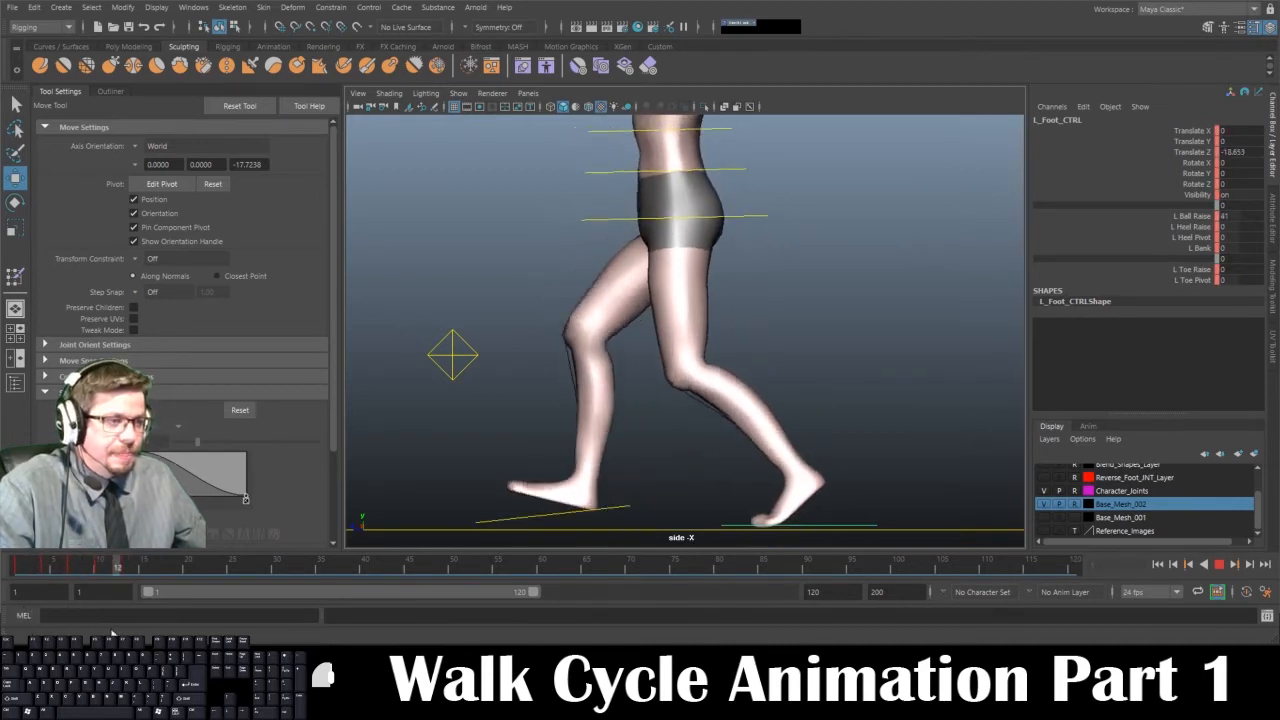
pyautogui.moveTo(123, 623); pyautogui.dragTo(159, 618)
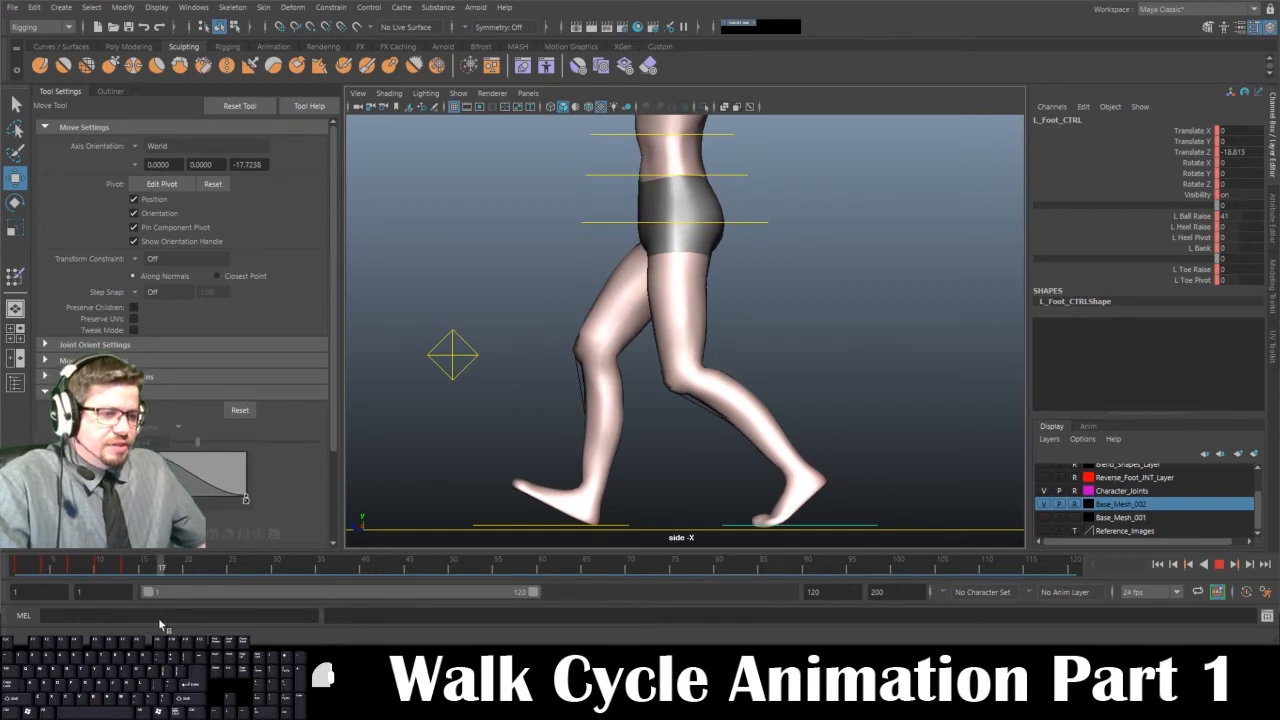
# At frame 16, set the right foot control's R Heel Raise to 0 in the perspective view and key it
pyautogui.click(159, 618)
pyautogui.moveTo(160, 571); pyautogui.dragTo(153, 571)
pyautogui.keyDown('alt'); pyautogui.click(532, 352); pyautogui.keyUp('alt')
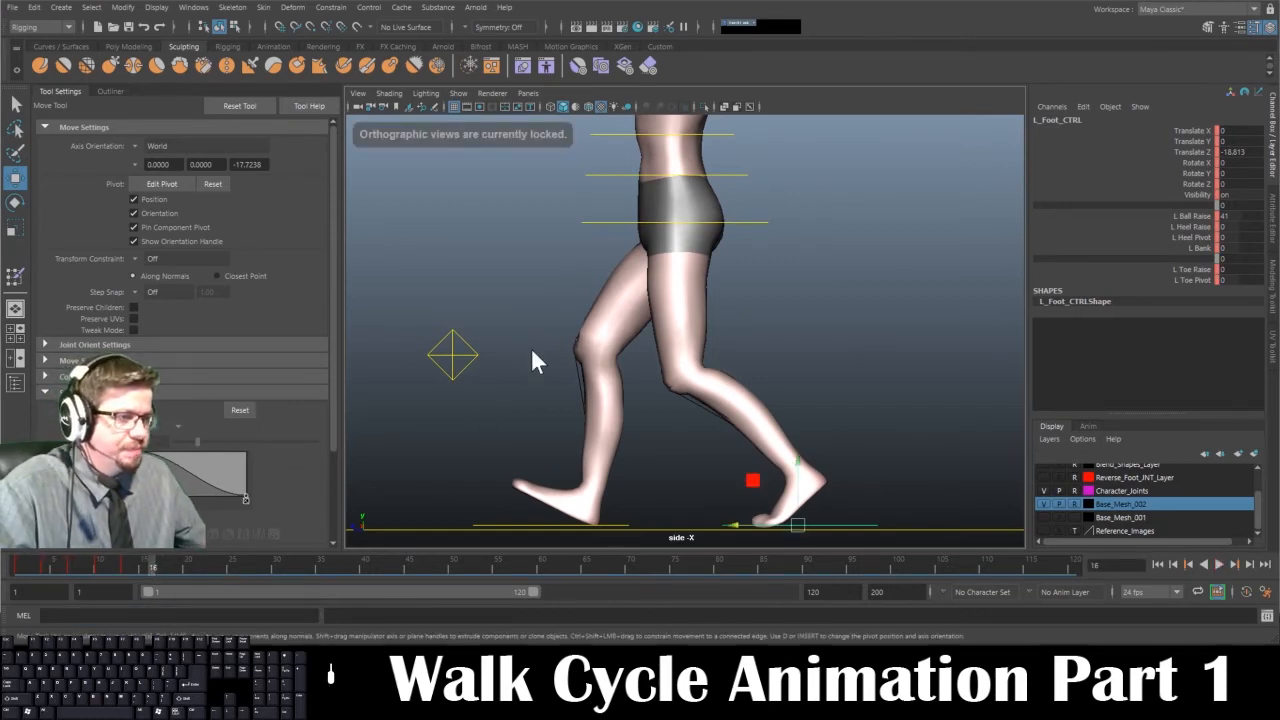
pyautogui.press('space')
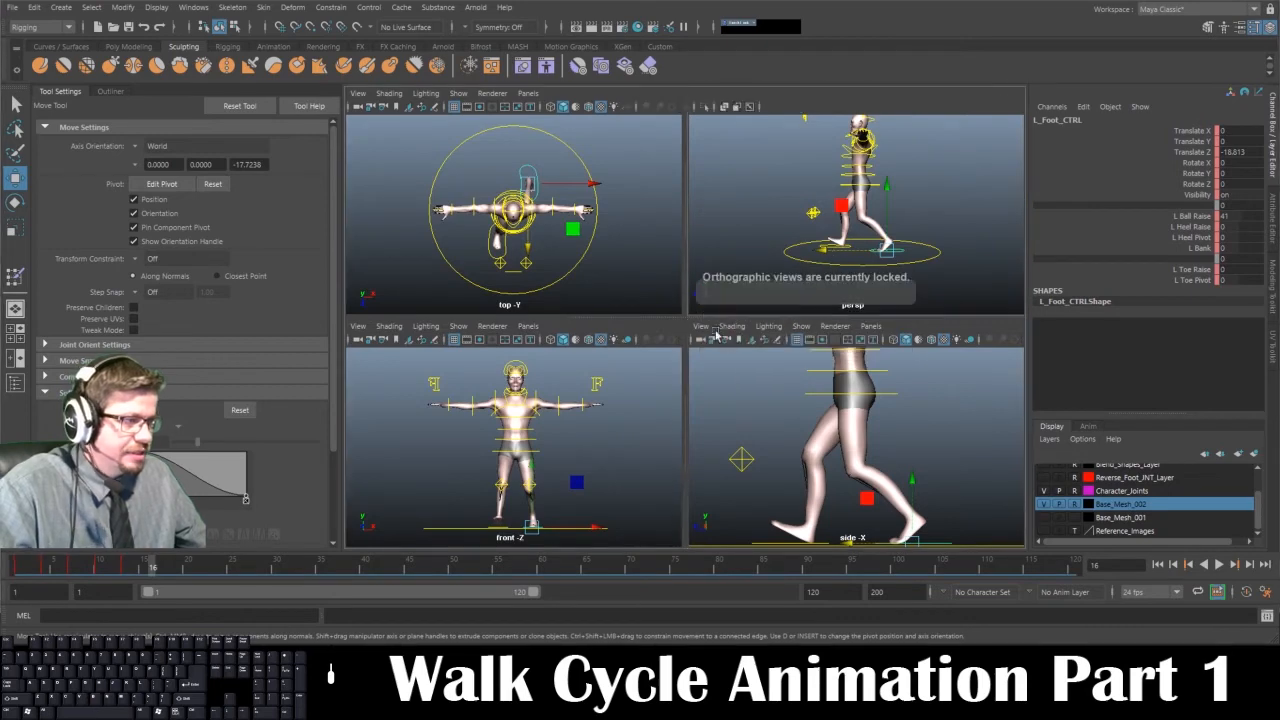
pyautogui.press('space')
pyautogui.scroll(4, 700, 475)
pyautogui.keyDown('alt'); pyautogui.moveTo(671, 374); pyautogui.dragTo(729, 459); pyautogui.keyUp('alt')
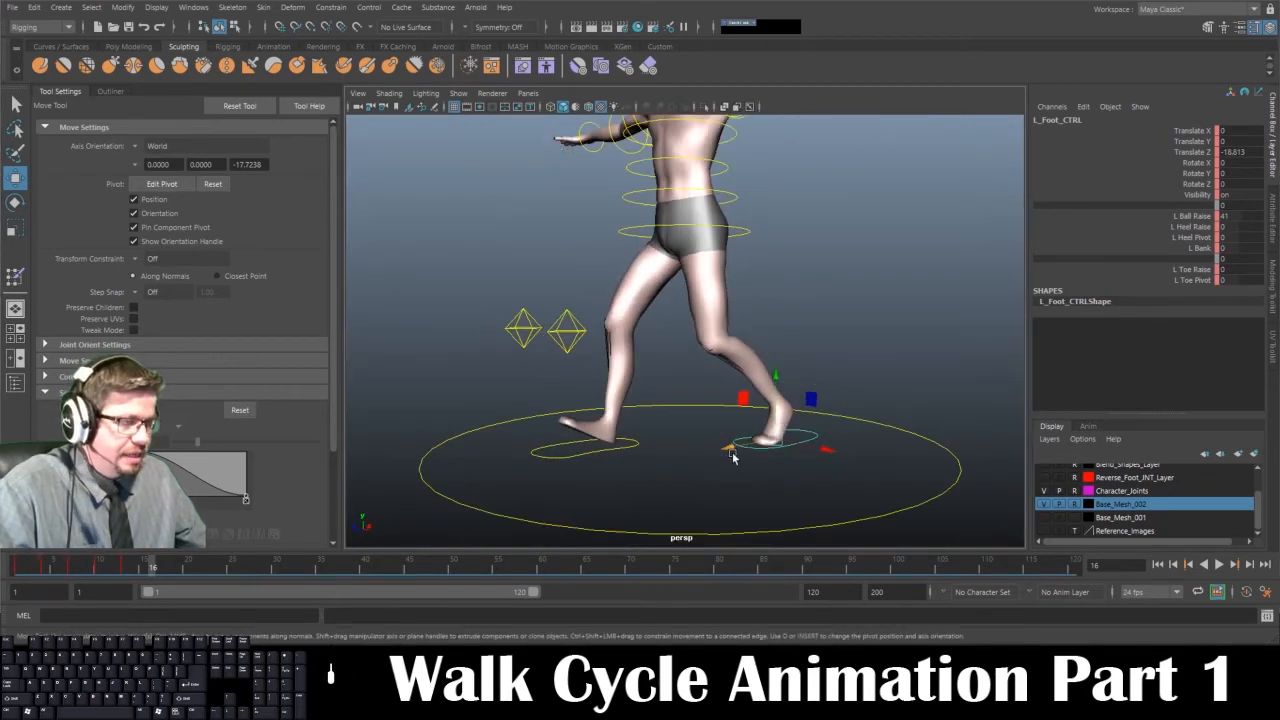
pyautogui.click(600, 450)
pyautogui.moveTo(600, 452); pyautogui.dragTo(580, 465)
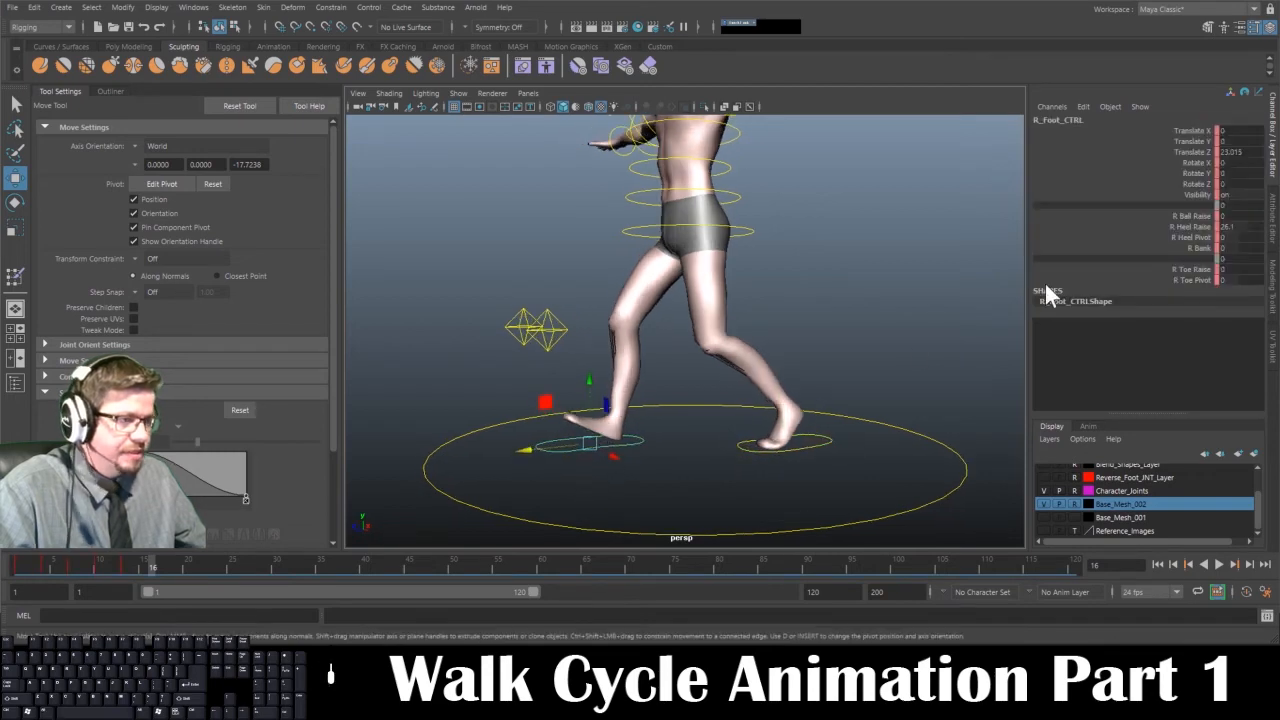
pyautogui.click(1222, 237)
pyautogui.click(1242, 227)
pyautogui.write('0')
pyautogui.press('Return')
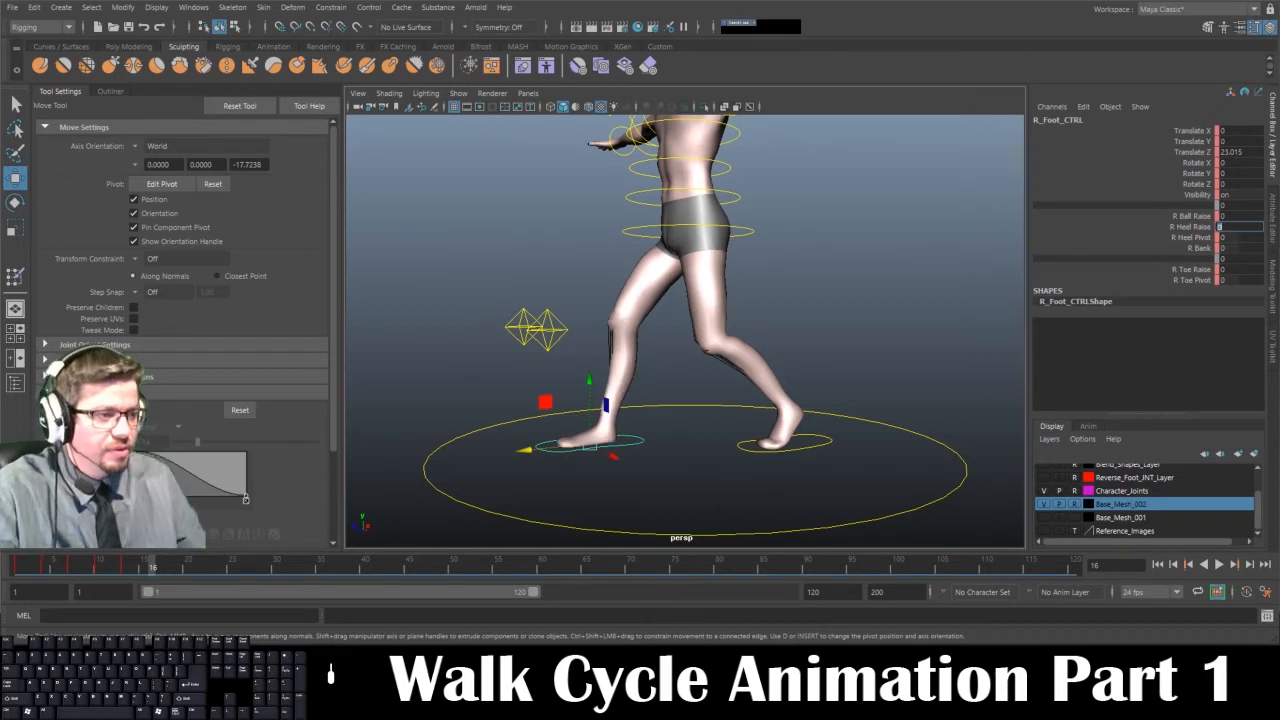
pyautogui.keyDown('alt'); pyautogui.moveTo(817, 407); pyautogui.dragTo(760, 430); pyautogui.keyUp('alt')
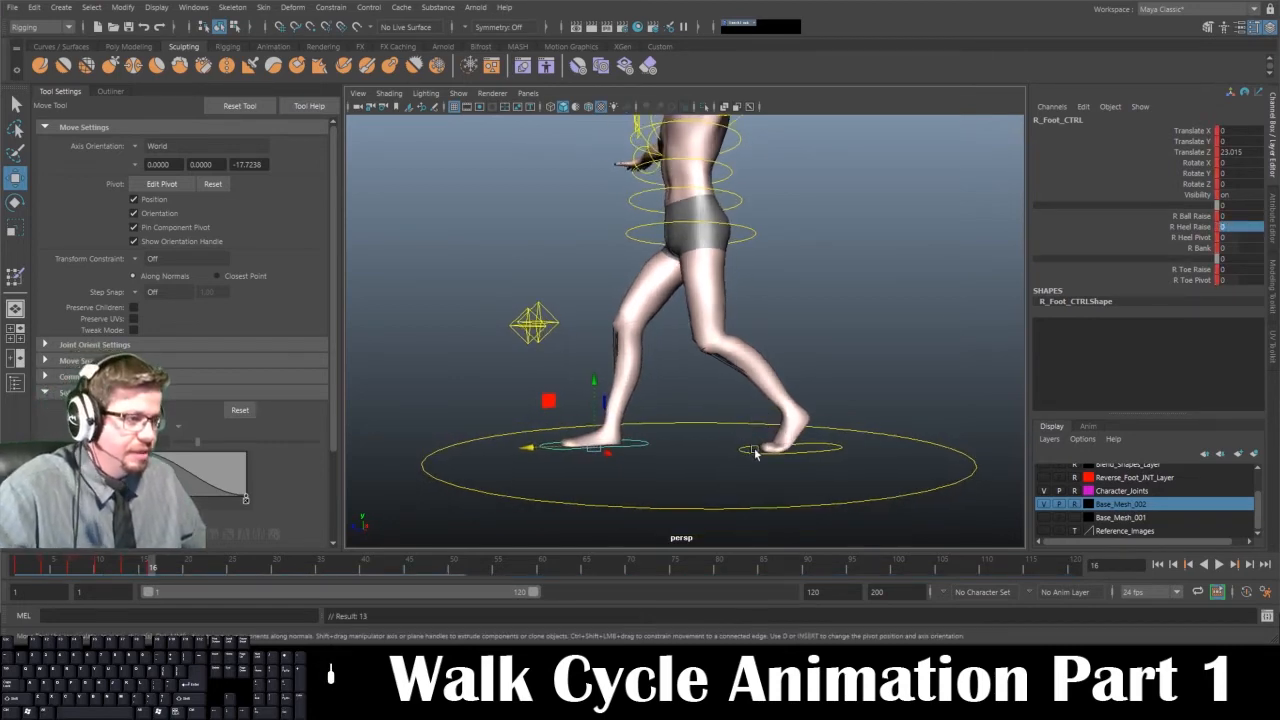
# At frame 16, set the left foot control's L Ball Raise to 0 and its L Toe Raise to about 43.5
pyautogui.click(751, 457)
pyautogui.click(751, 457)
pyautogui.keyDown('alt'); pyautogui.moveTo(752, 456); pyautogui.dragTo(790, 451); pyautogui.keyUp('alt')
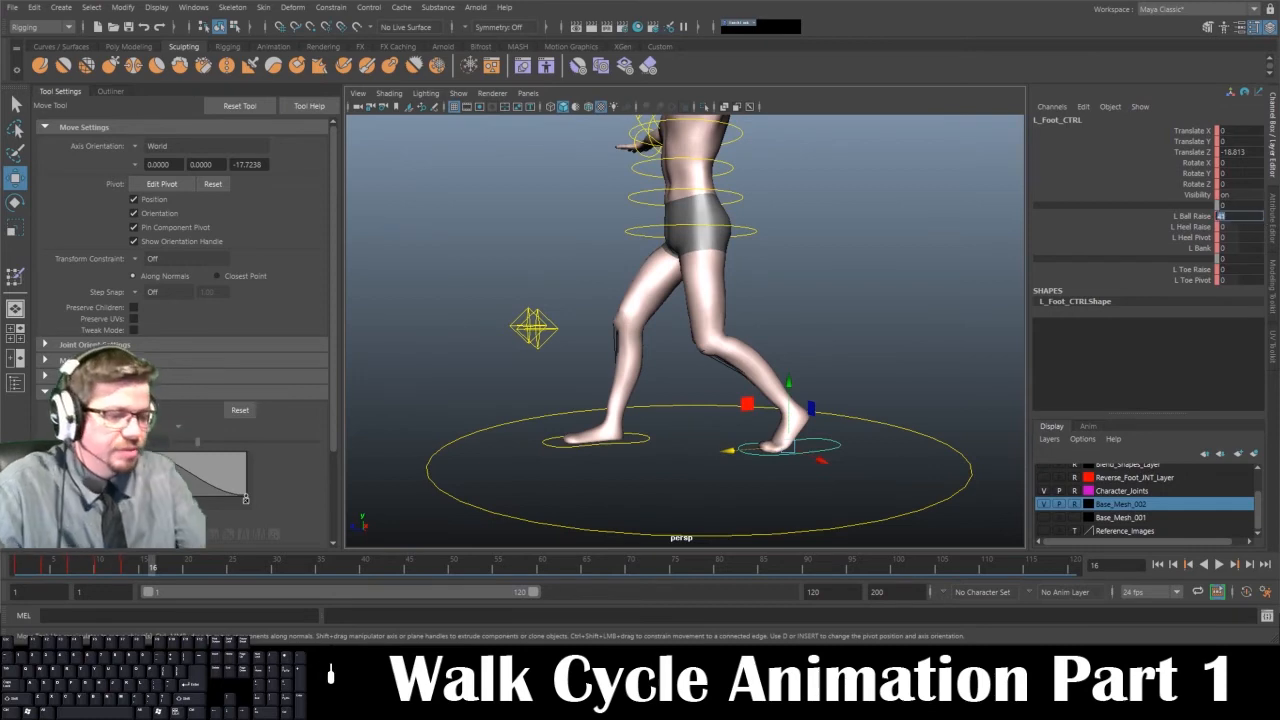
pyautogui.write('0')
pyautogui.press('Return')
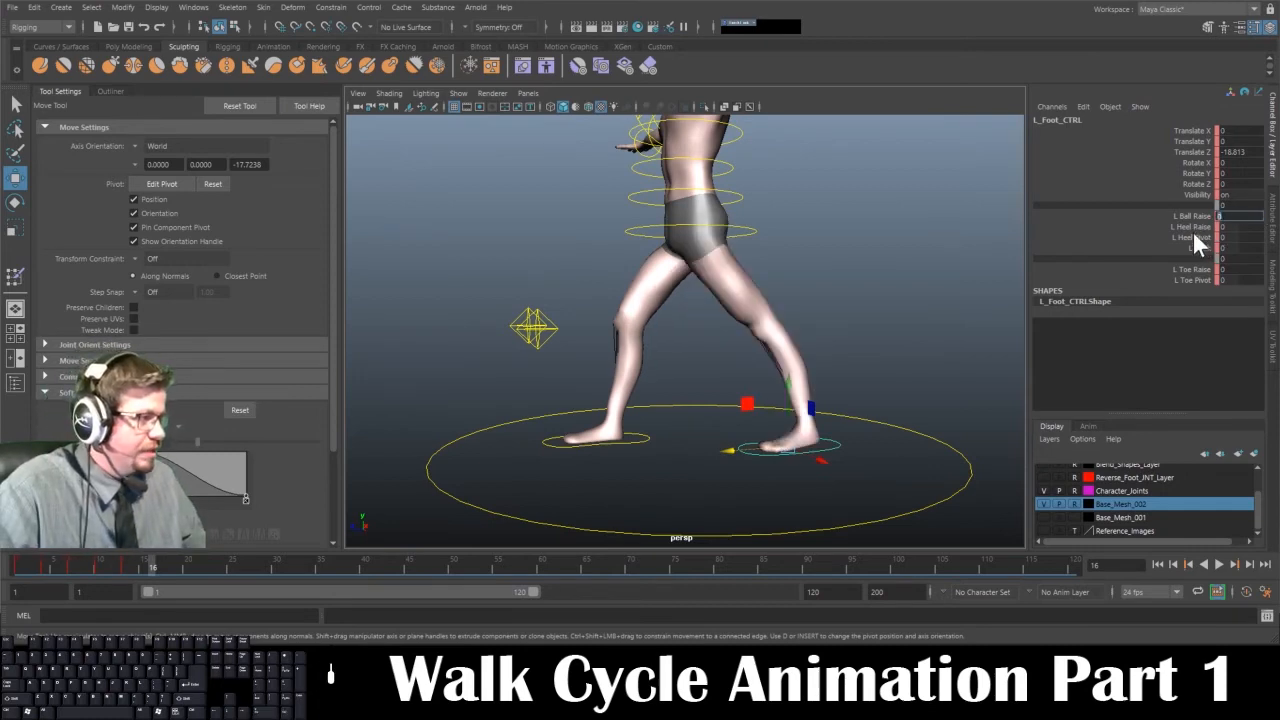
pyautogui.click(1193, 269)
pyautogui.moveTo(1193, 269); pyautogui.dragTo(971, 357, button='middle')
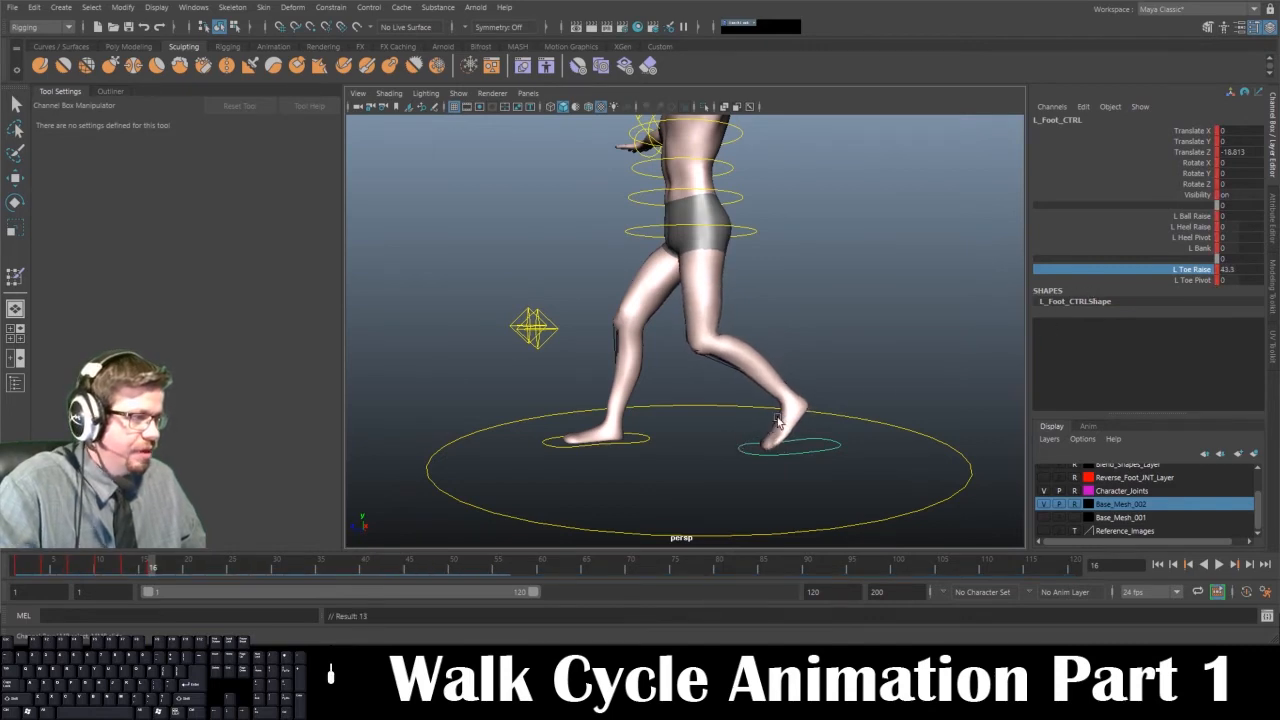
# Move the left foot control back to a Translate Z of about -26.575 and key it at frame 16
pyautogui.moveTo(766, 443)
pyautogui.keyDown('alt'); pyautogui.mouseDown()
pyautogui.moveTo(788, 415)
pyautogui.moveTo(759, 452)
pyautogui.moveTo(772, 452)
pyautogui.mouseUp(); pyautogui.keyUp('alt')
pyautogui.press('w')
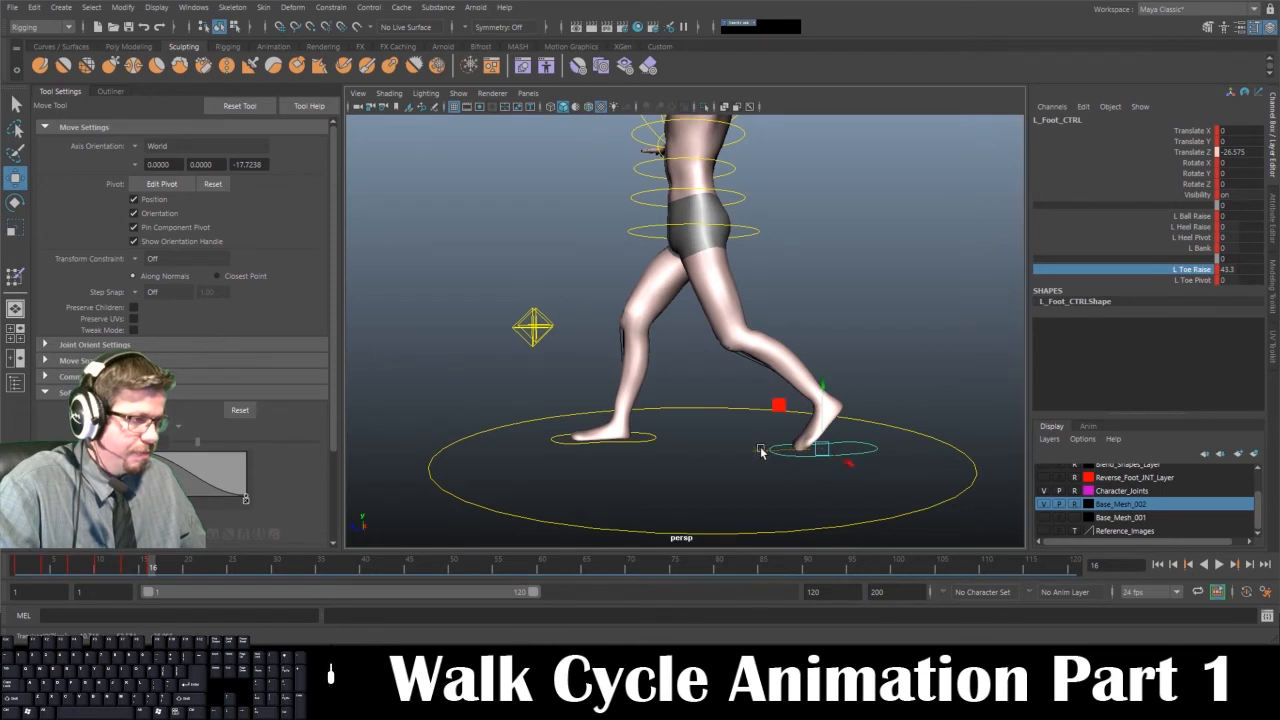
pyautogui.click(657, 443)
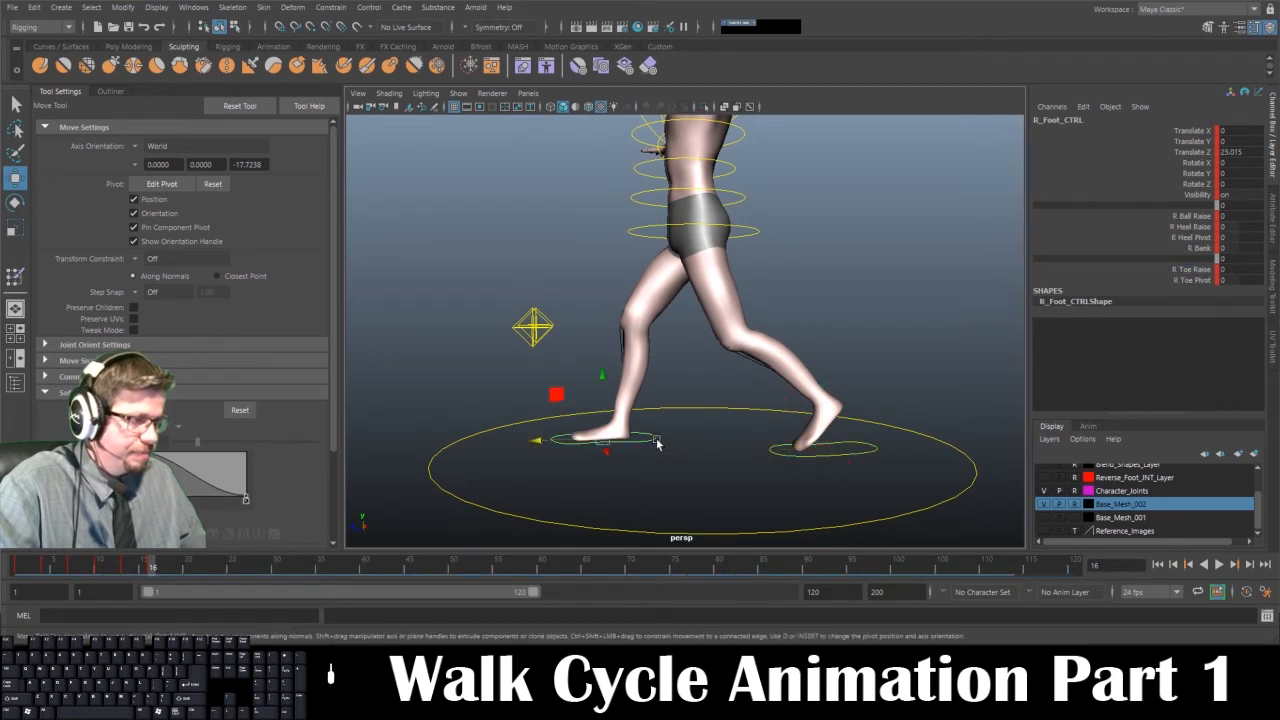
pyautogui.click(790, 458)
pyautogui.keyDown('alt'); pyautogui.moveTo(790, 458); pyautogui.dragTo(723, 460); pyautogui.keyUp('alt')
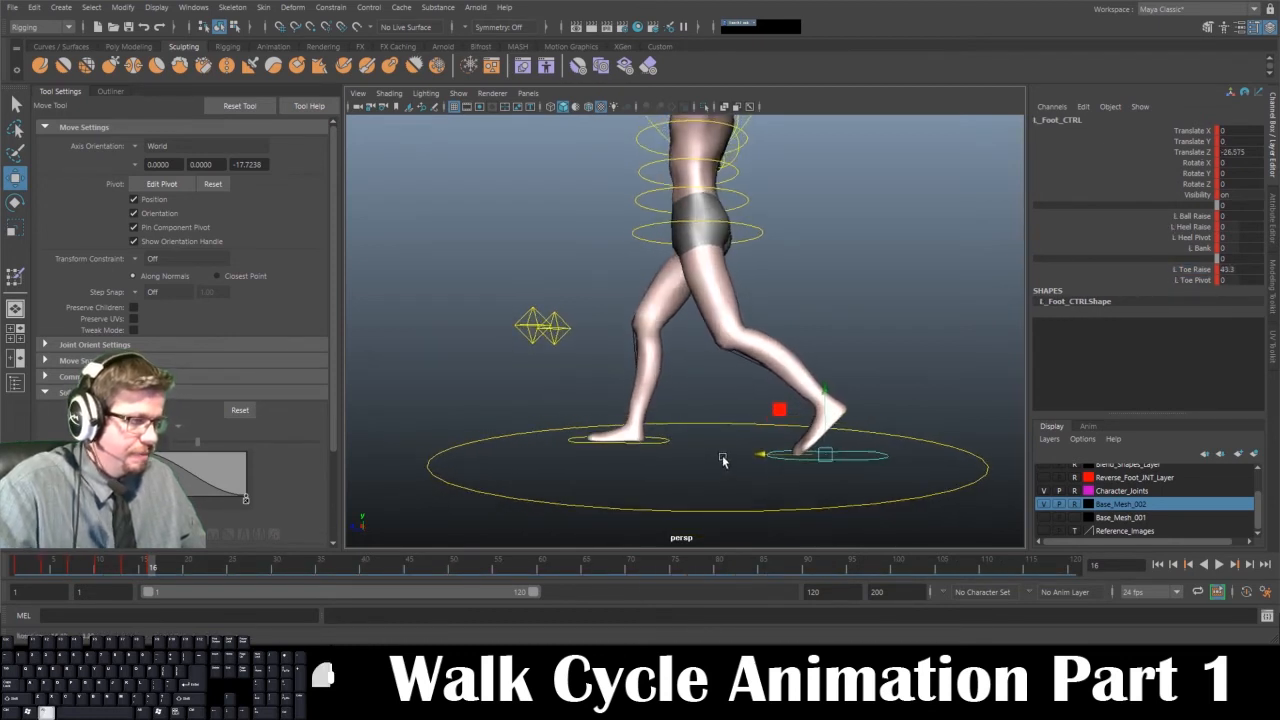
# Following the down pose in the reference drawing, lower the root control to a Translate Y of about -8.242 and key it at frame 16
pyautogui.click(705, 660)
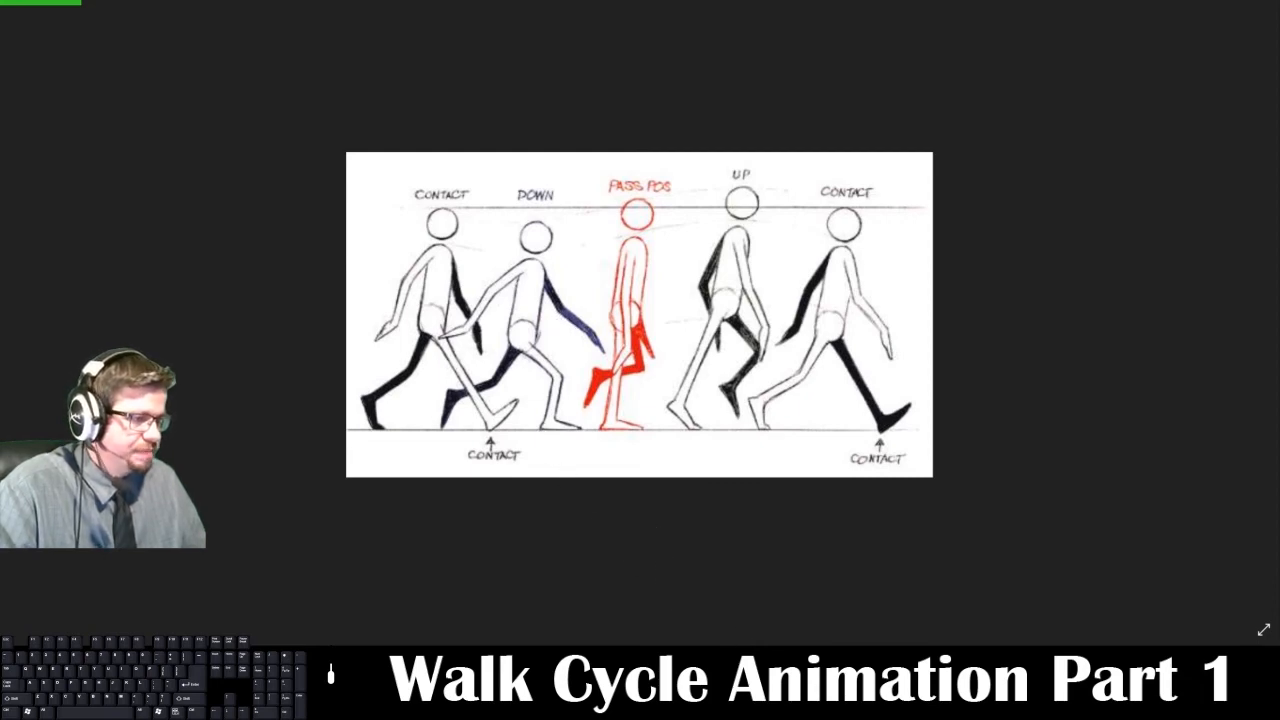
pyautogui.click(704, 660)
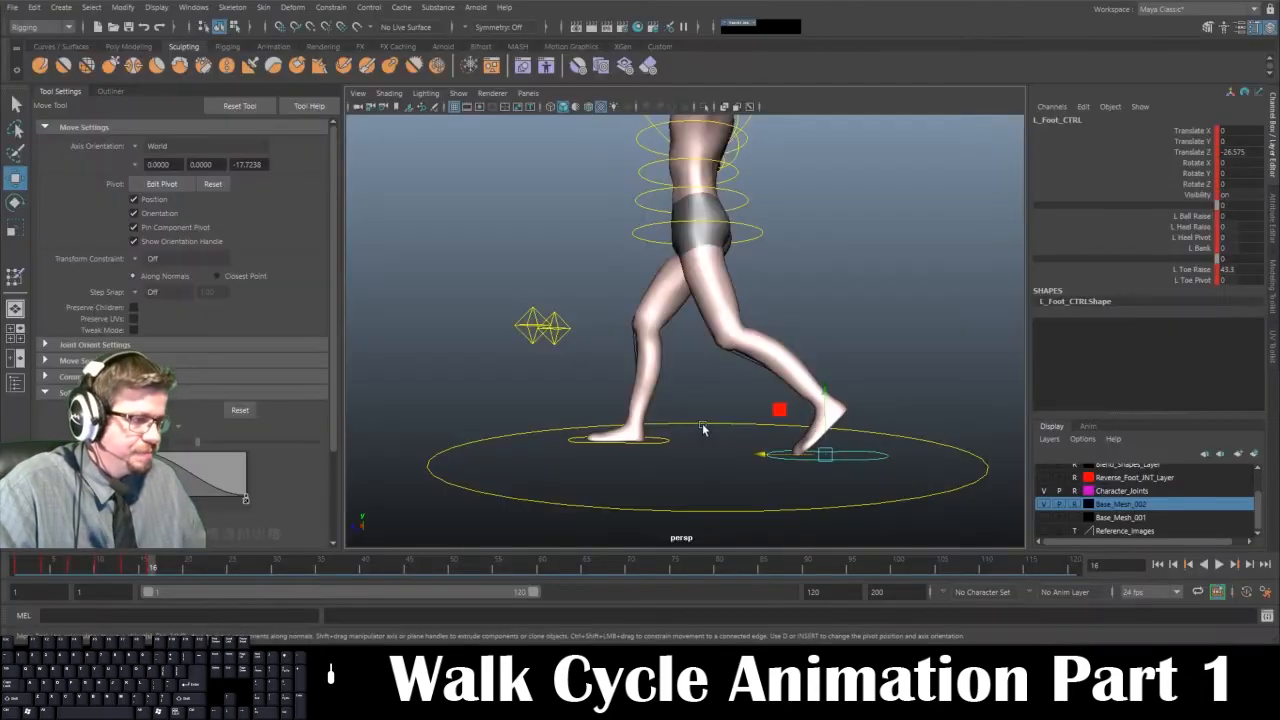
pyautogui.keyDown('alt'); pyautogui.moveTo(702, 438); pyautogui.dragTo(699, 456); pyautogui.keyUp('alt')
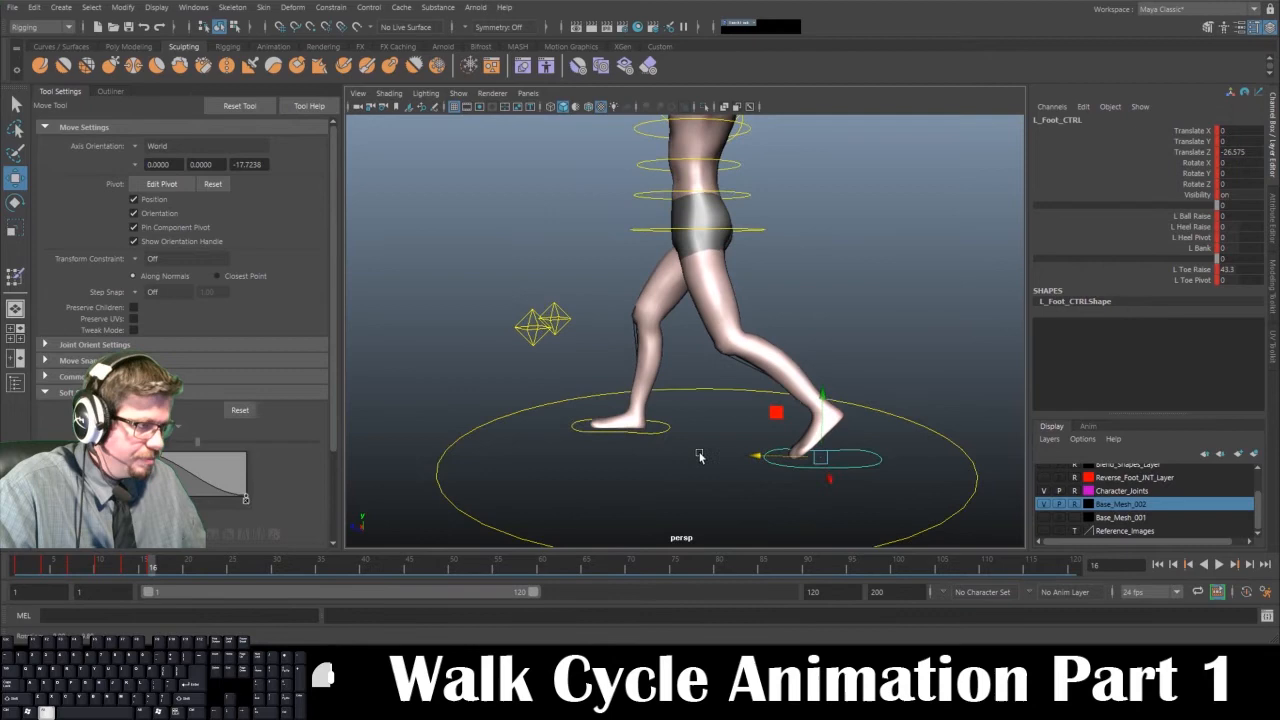
pyautogui.click(757, 231)
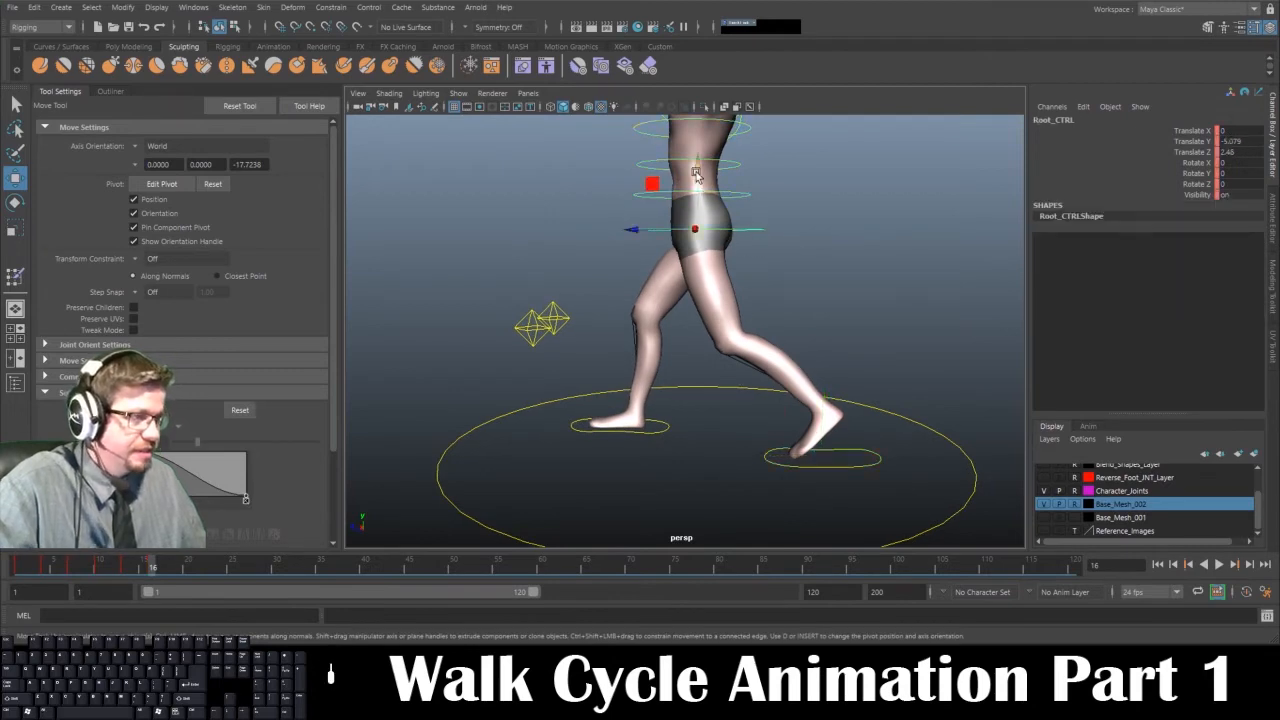
pyautogui.moveTo(697, 172); pyautogui.dragTo(698, 182)
pyautogui.press('s')
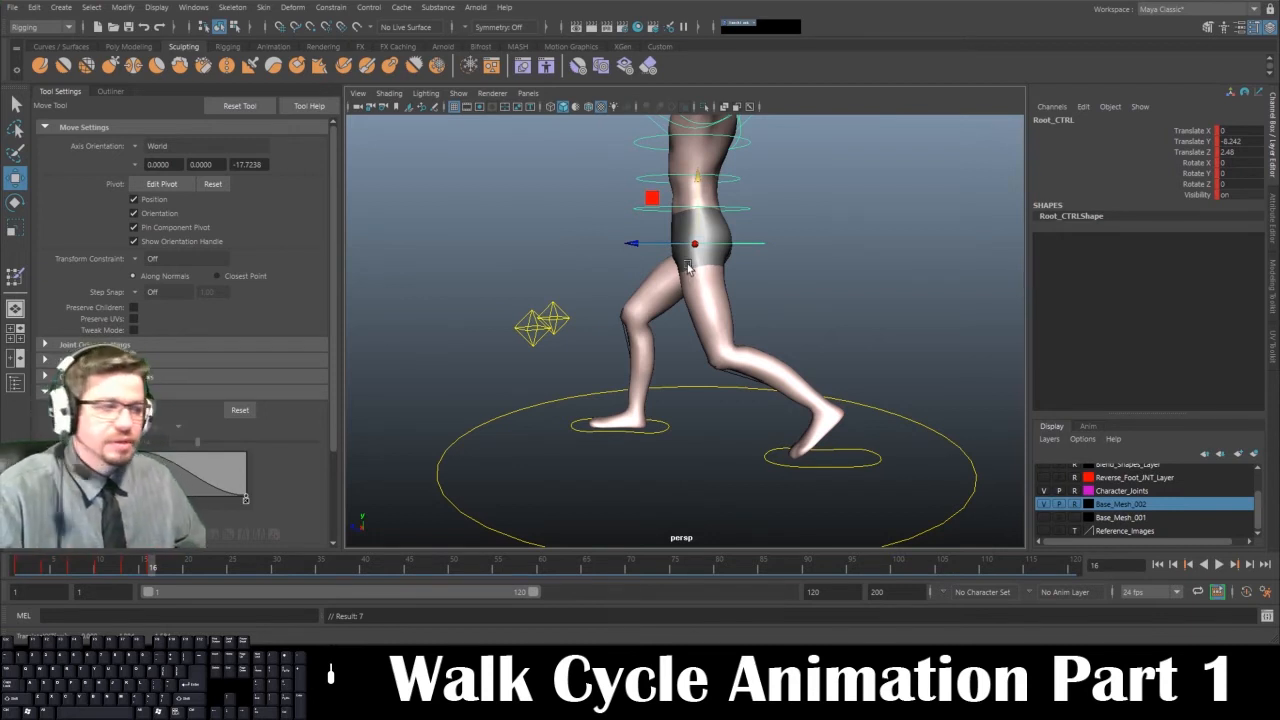
# At frame 19, set the right foot control's Translate Z to 0 to start the passing pose
pyautogui.hotkey('alt', 'v')
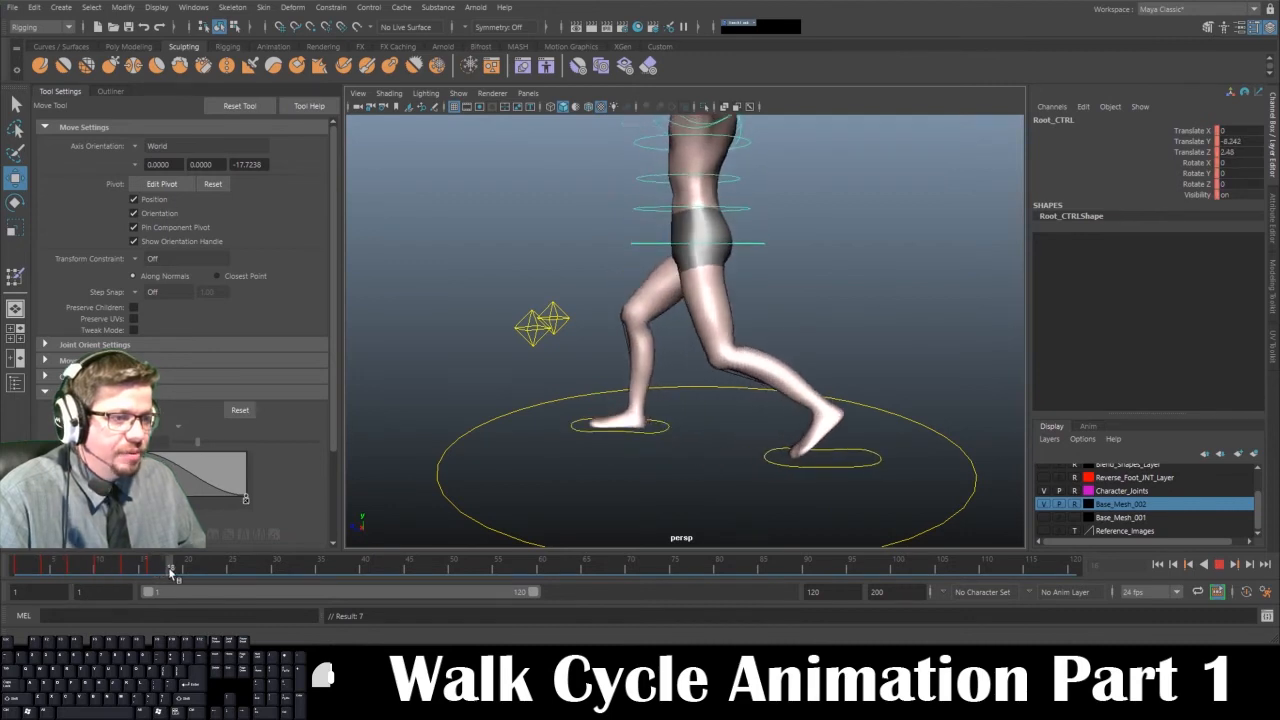
pyautogui.keyDown('alt'); pyautogui.moveTo(771, 356); pyautogui.dragTo(796, 362); pyautogui.keyUp('alt')
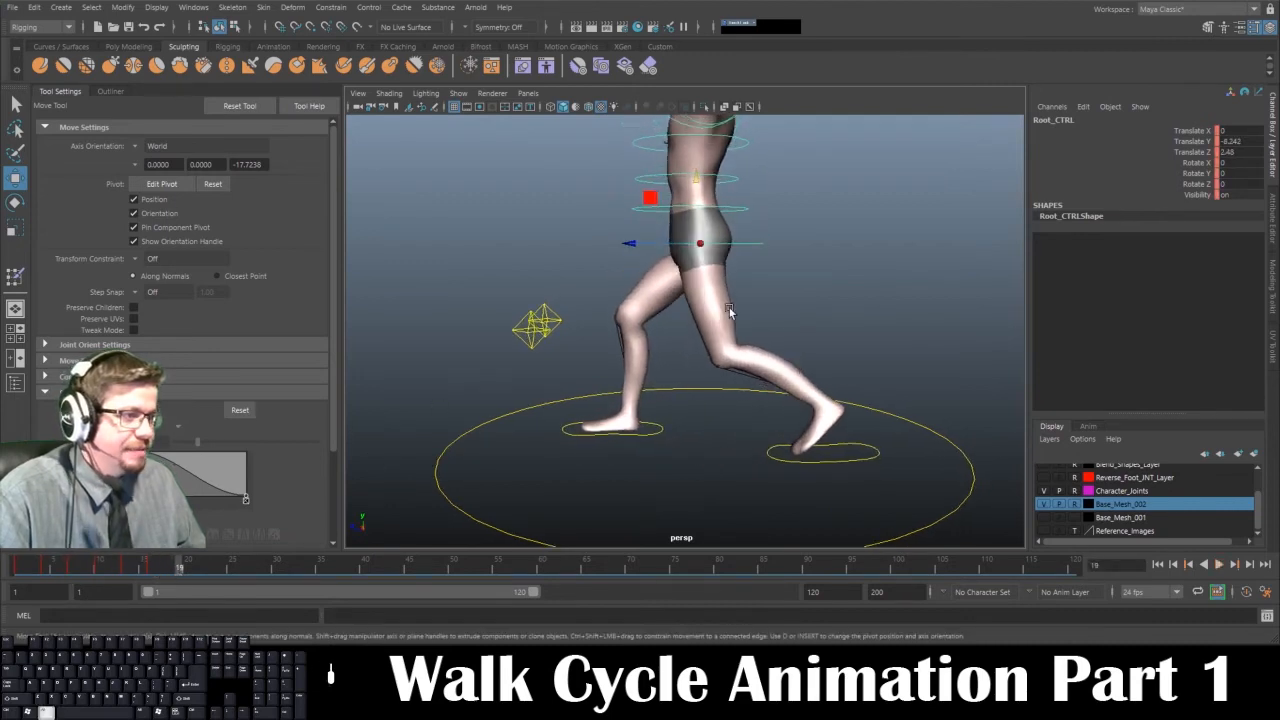
pyautogui.keyDown('alt'); pyautogui.moveTo(734, 362); pyautogui.dragTo(734, 388, button='middle'); pyautogui.keyUp('alt')
pyautogui.click(655, 446)
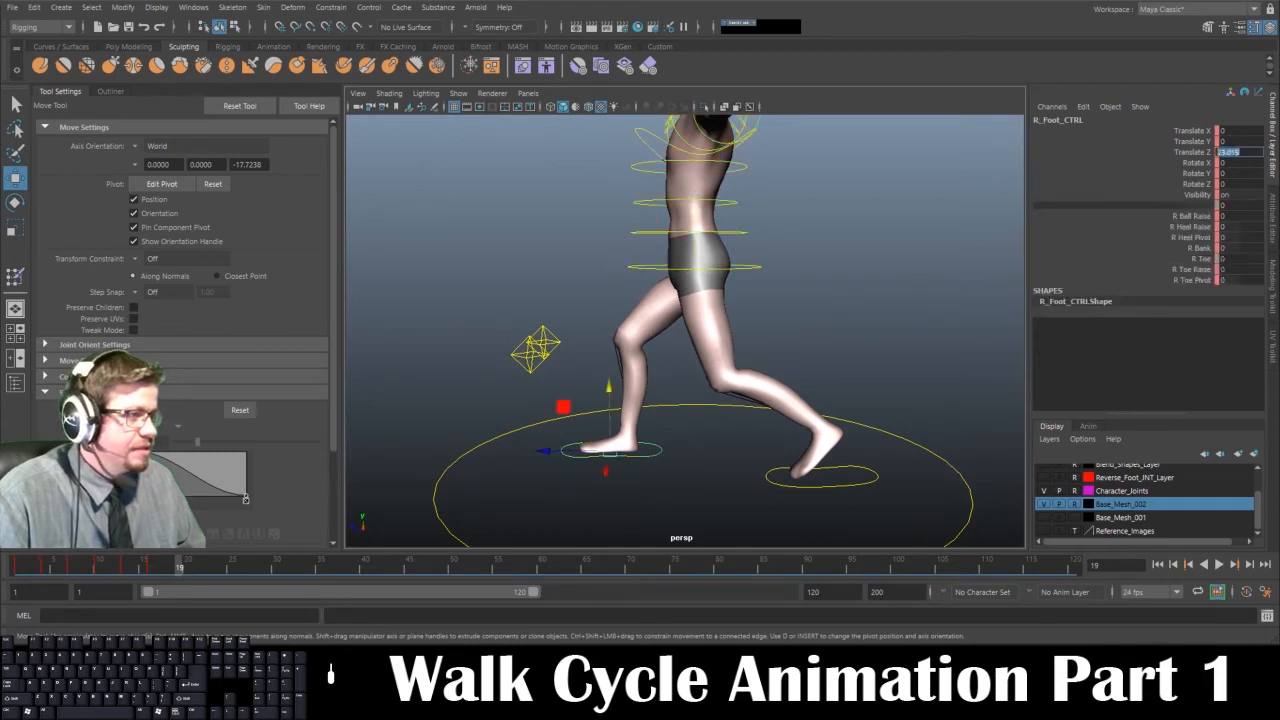
pyautogui.write('0')
pyautogui.press('Return')
pyautogui.keyDown('alt'); pyautogui.moveTo(882, 312); pyautogui.dragTo(851, 323); pyautogui.keyUp('alt')
pyautogui.moveTo(626, 463); pyautogui.dragTo(534, 464)
pyautogui.keyDown('alt'); pyautogui.moveTo(612, 456); pyautogui.dragTo(684, 484); pyautogui.keyUp('alt')
pyautogui.moveTo(573, 435); pyautogui.dragTo(618, 434)
pyautogui.write('0')
pyautogui.press('Return')
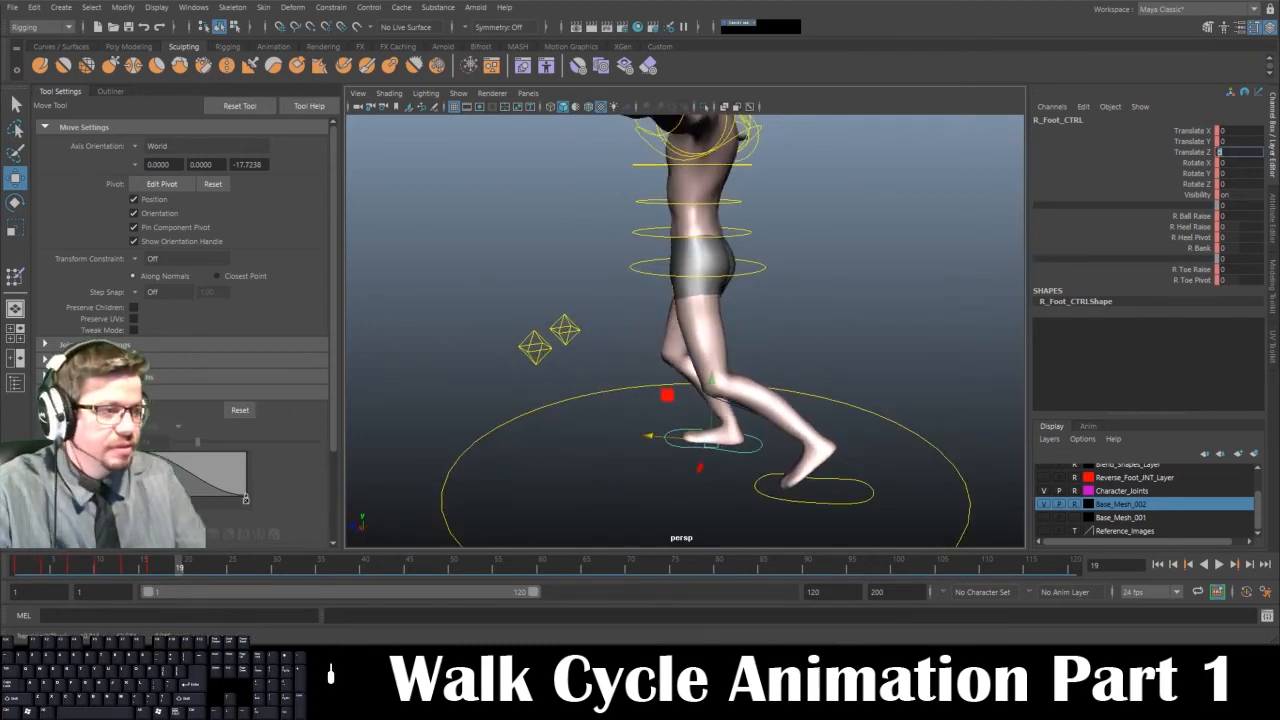
pyautogui.keyDown('alt'); pyautogui.moveTo(868, 302); pyautogui.dragTo(771, 380); pyautogui.keyUp('alt')
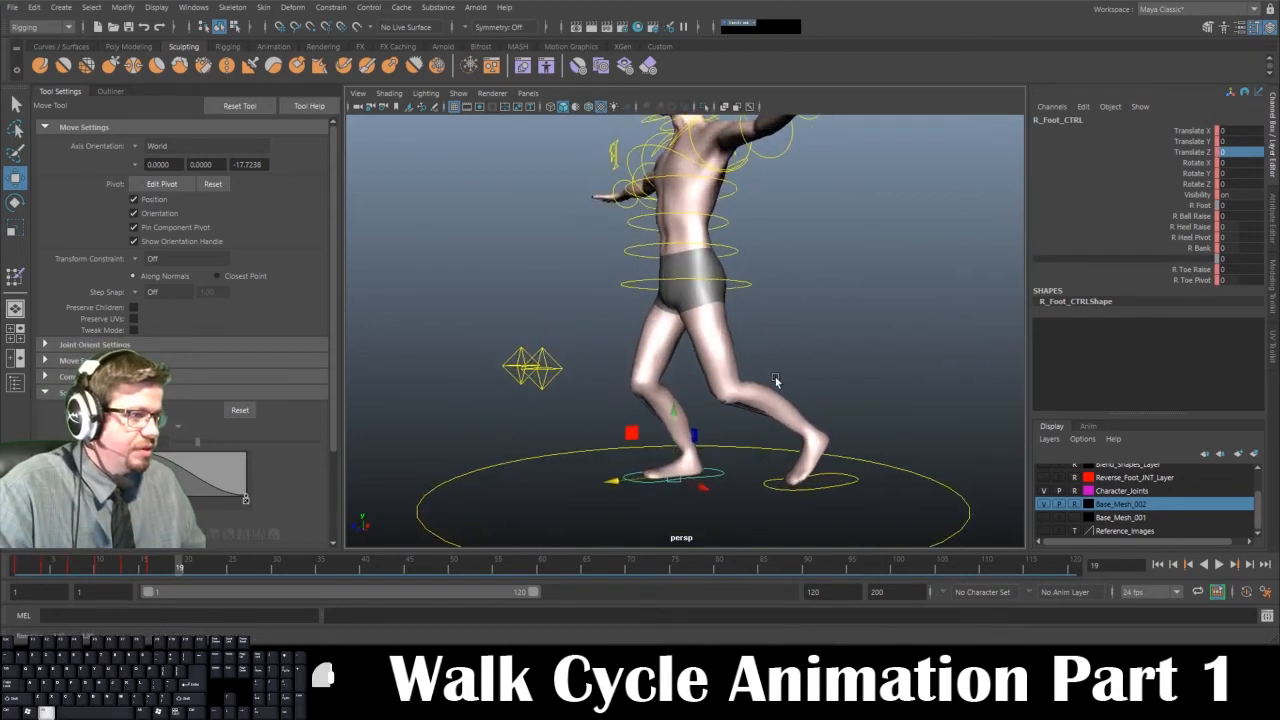
# At frame 19, raise the root control to a Translate Y of about -1.978 and key the right foot control
pyautogui.keyDown('alt'); pyautogui.moveTo(699, 274); pyautogui.dragTo(727, 288); pyautogui.keyUp('alt')
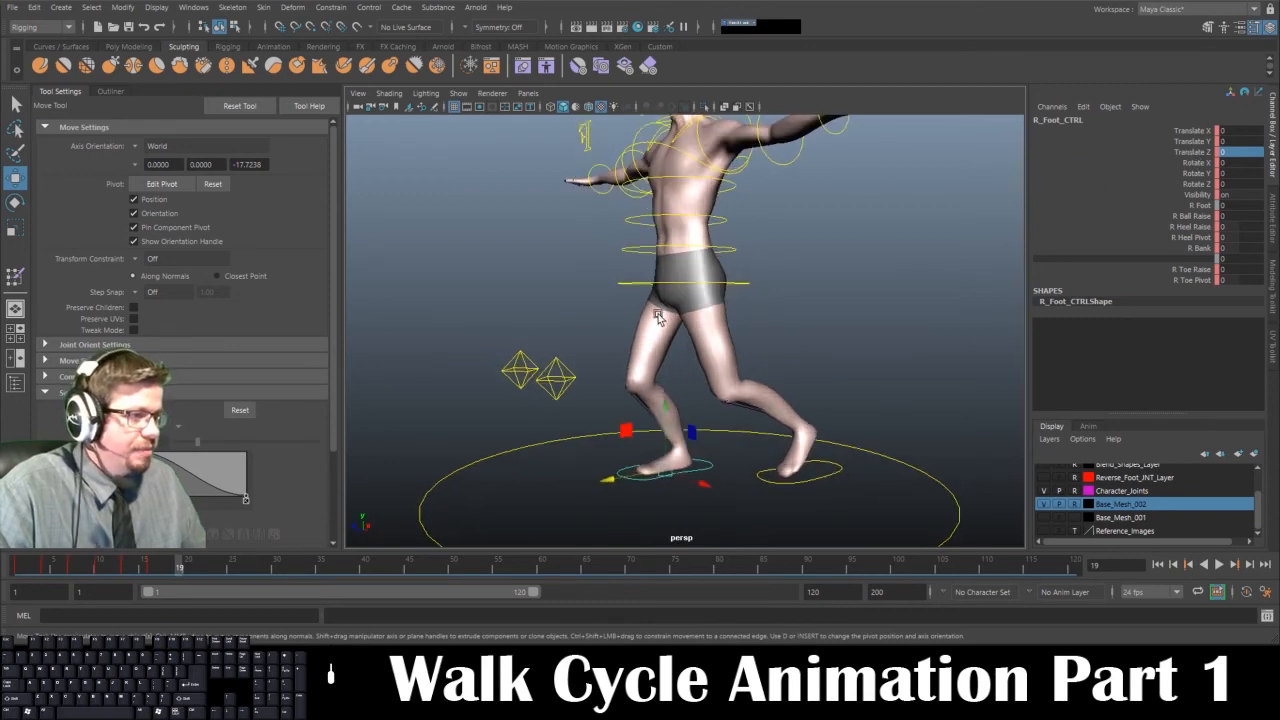
pyautogui.click(739, 284)
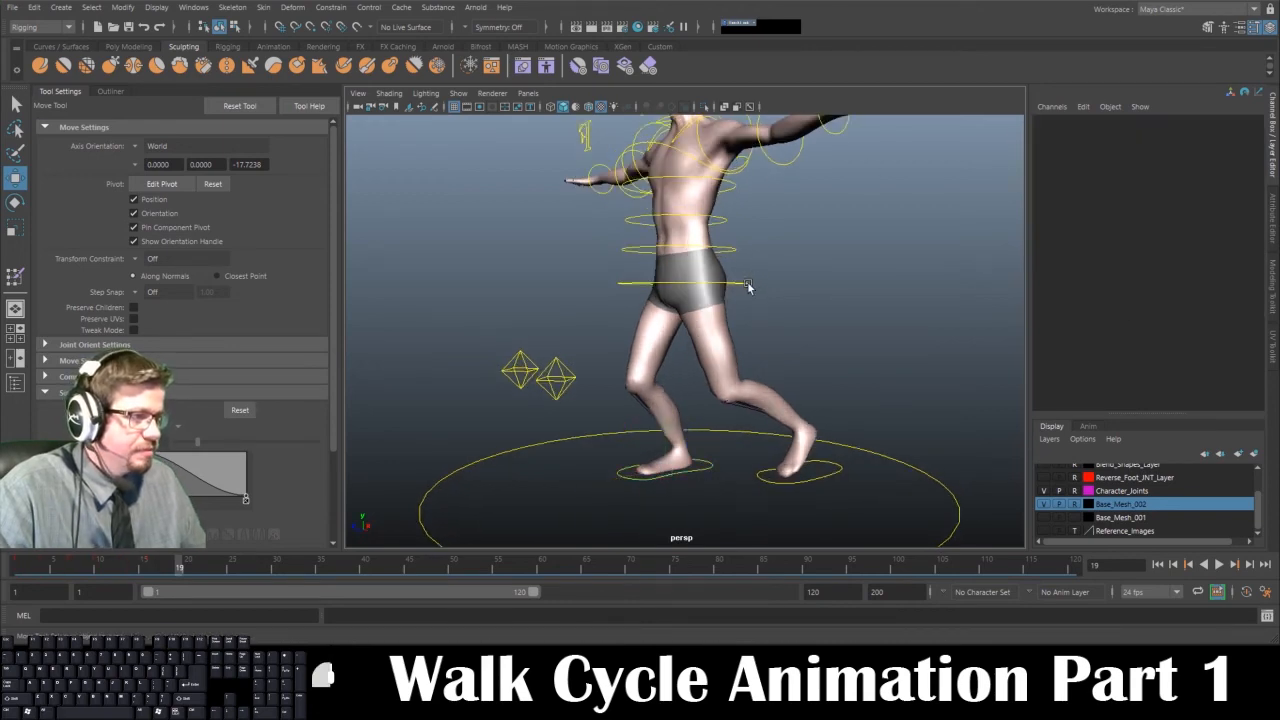
pyautogui.click(747, 285)
pyautogui.moveTo(686, 220); pyautogui.dragTo(698, 192)
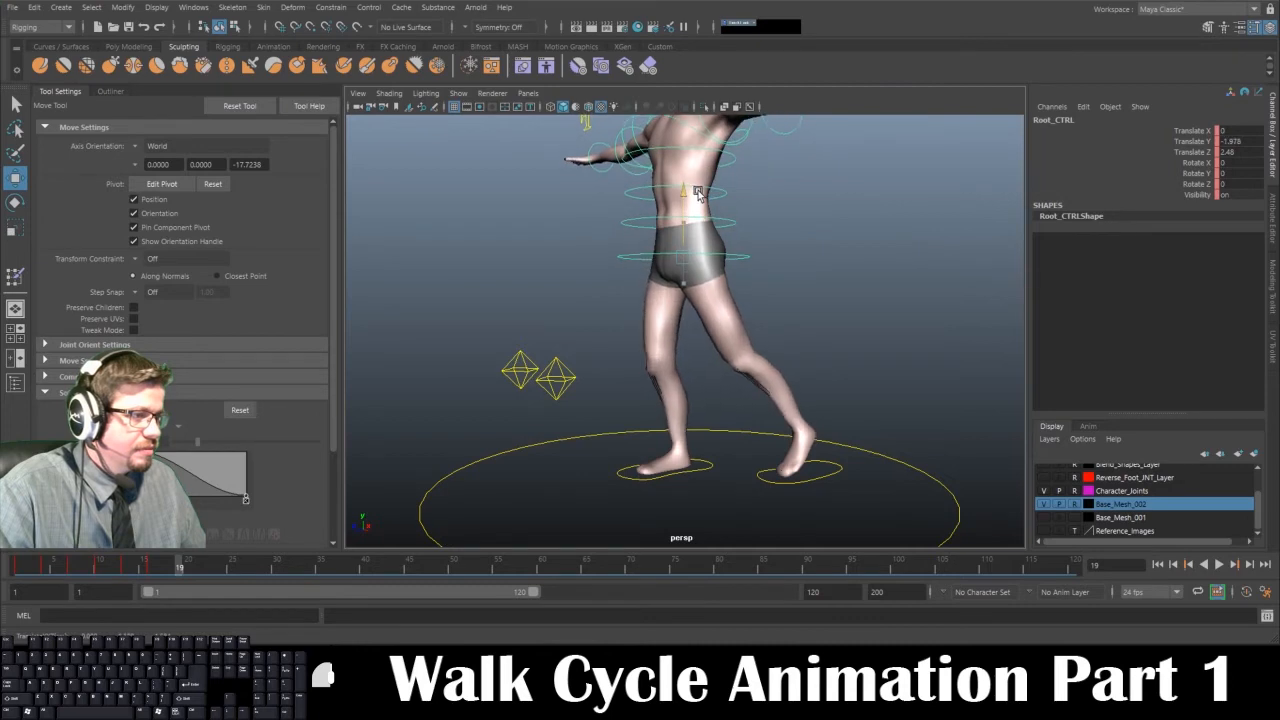
pyautogui.click(707, 469)
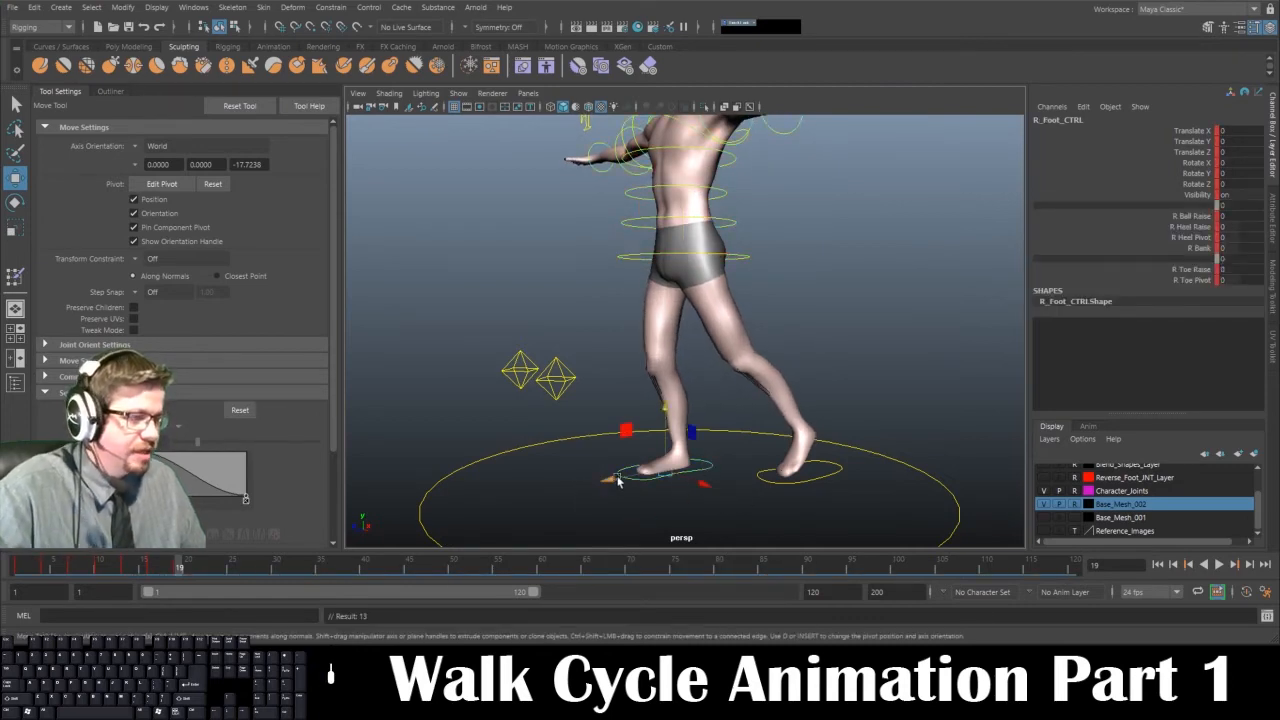
pyautogui.keyDown('alt'); pyautogui.moveTo(723, 467); pyautogui.dragTo(769, 475); pyautogui.keyUp('alt')
pyautogui.click(769, 475)
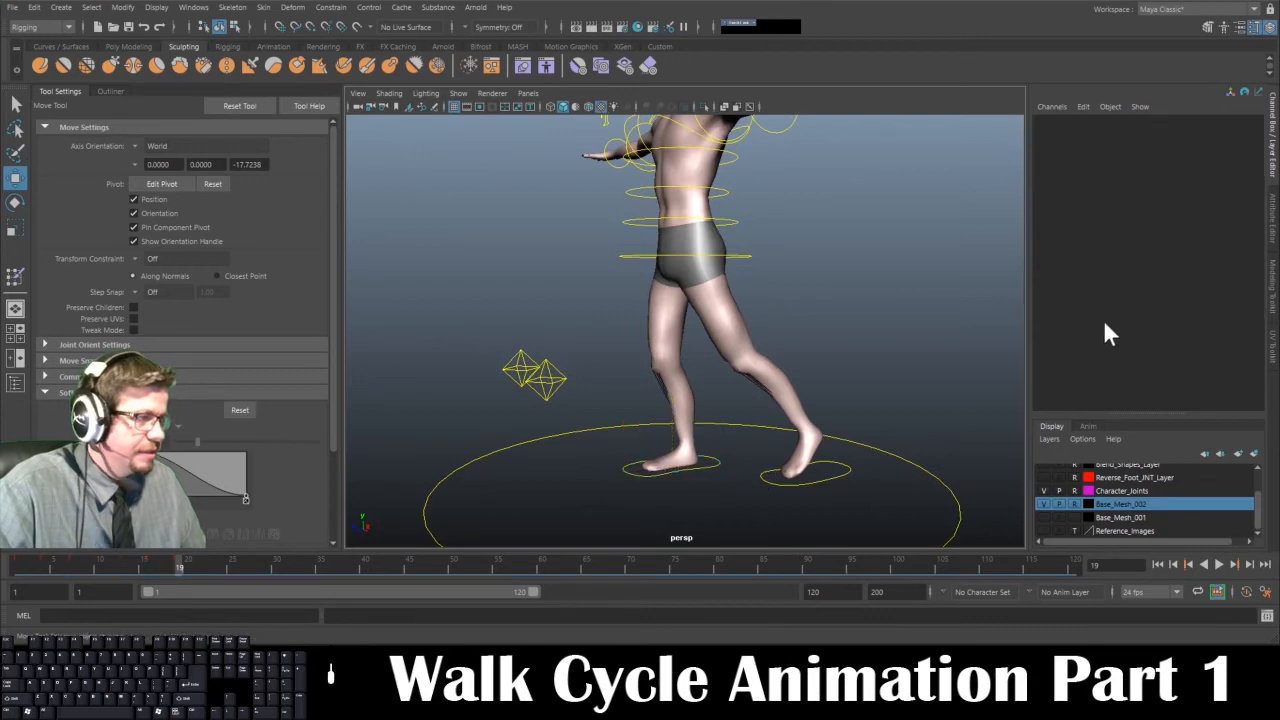
# Set the left foot control's Translate Z and L Toe Raise to 0 at frame 19
pyautogui.click(842, 470)
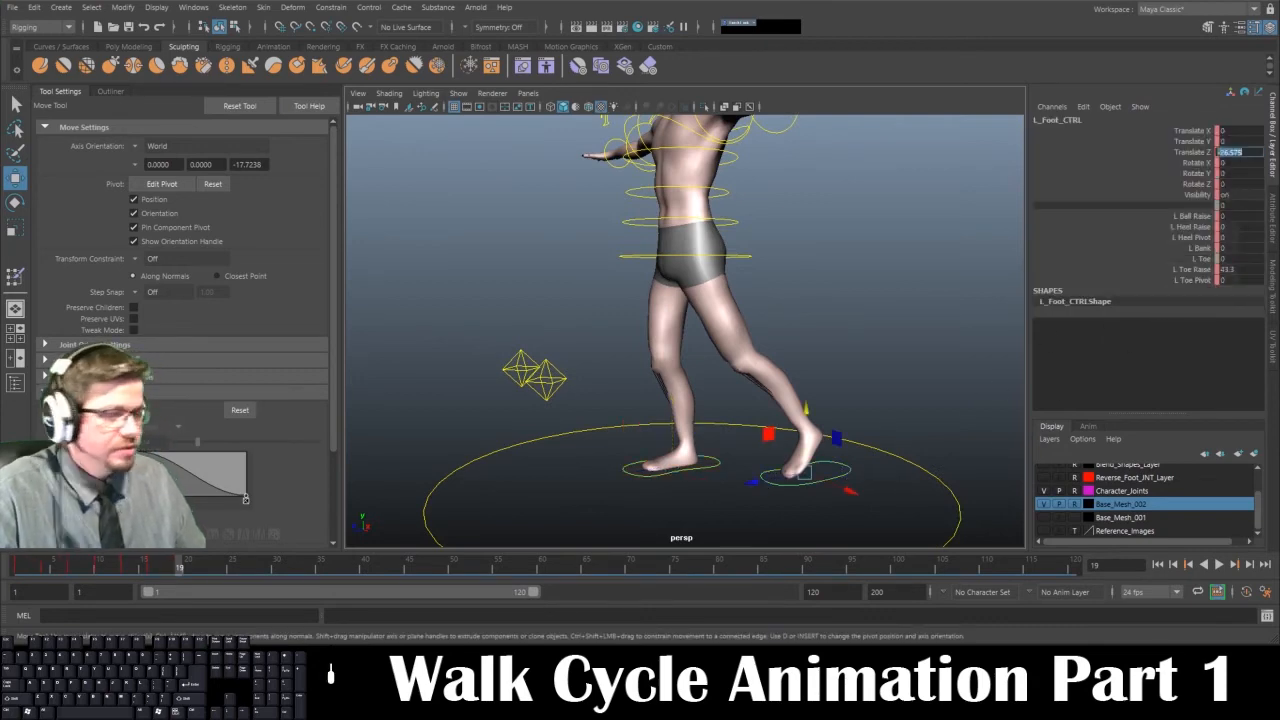
pyautogui.write('0')
pyautogui.press('Return')
pyautogui.keyDown('alt'); pyautogui.moveTo(685, 397); pyautogui.dragTo(714, 389); pyautogui.keyUp('alt')
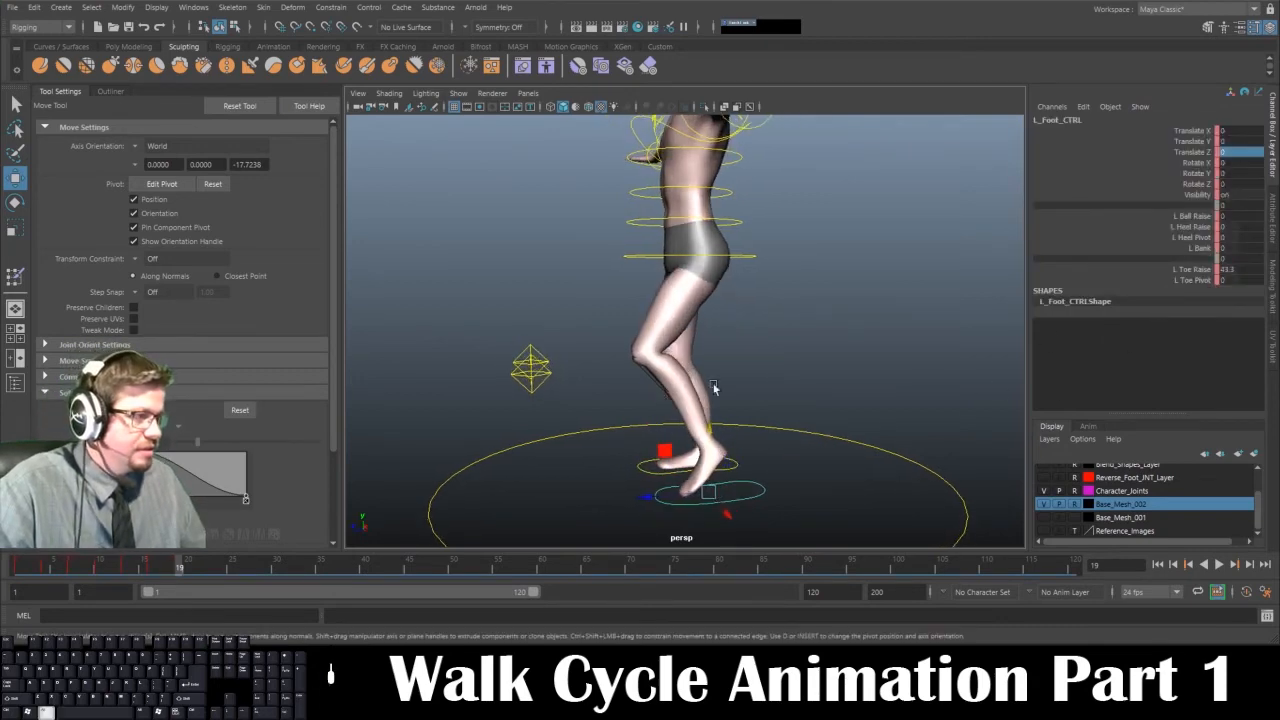
pyautogui.doubleClick(1250, 268)
pyautogui.write('0')
pyautogui.press('Return')
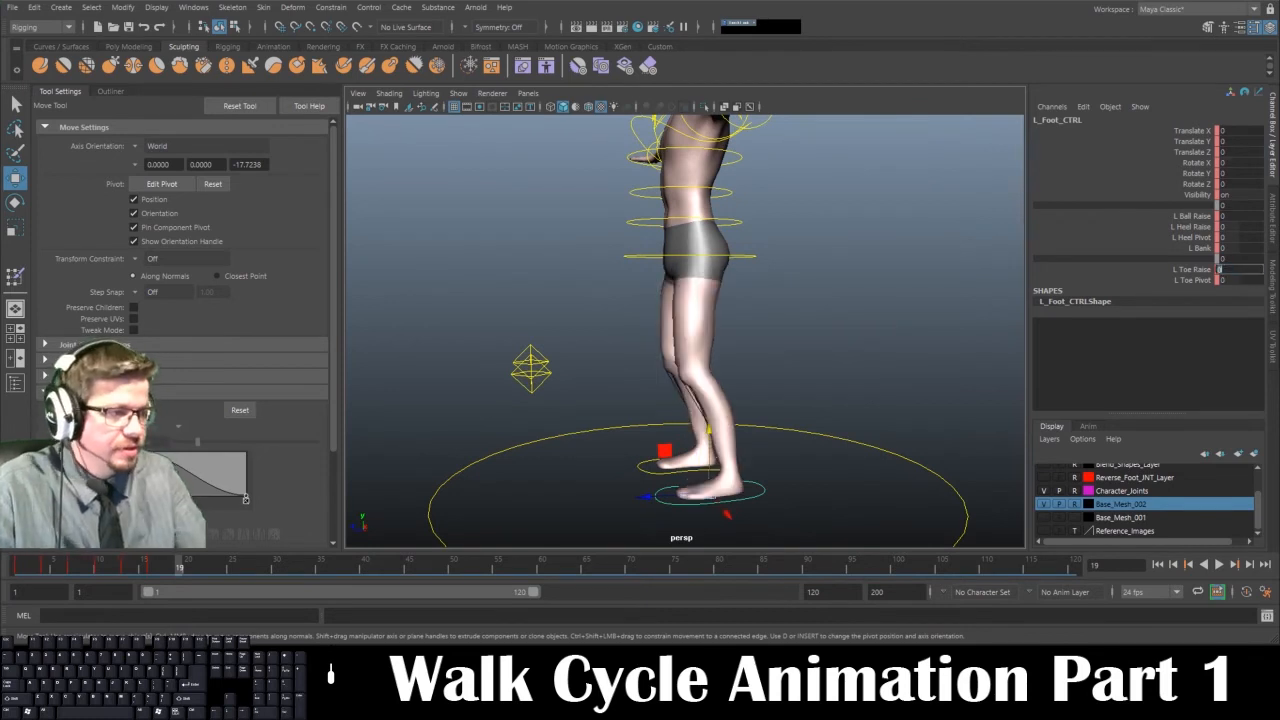
# Lift and tilt the left foot control to about Translate Y 15.088, Translate Z -15.022 and Rotate X 83.366, and key it at frame 19
pyautogui.keyDown('alt'); pyautogui.moveTo(728, 489); pyautogui.dragTo(768, 473); pyautogui.keyUp('alt')
pyautogui.moveTo(712, 432); pyautogui.dragTo(808, 411)
pyautogui.press('e')
pyautogui.press('w')
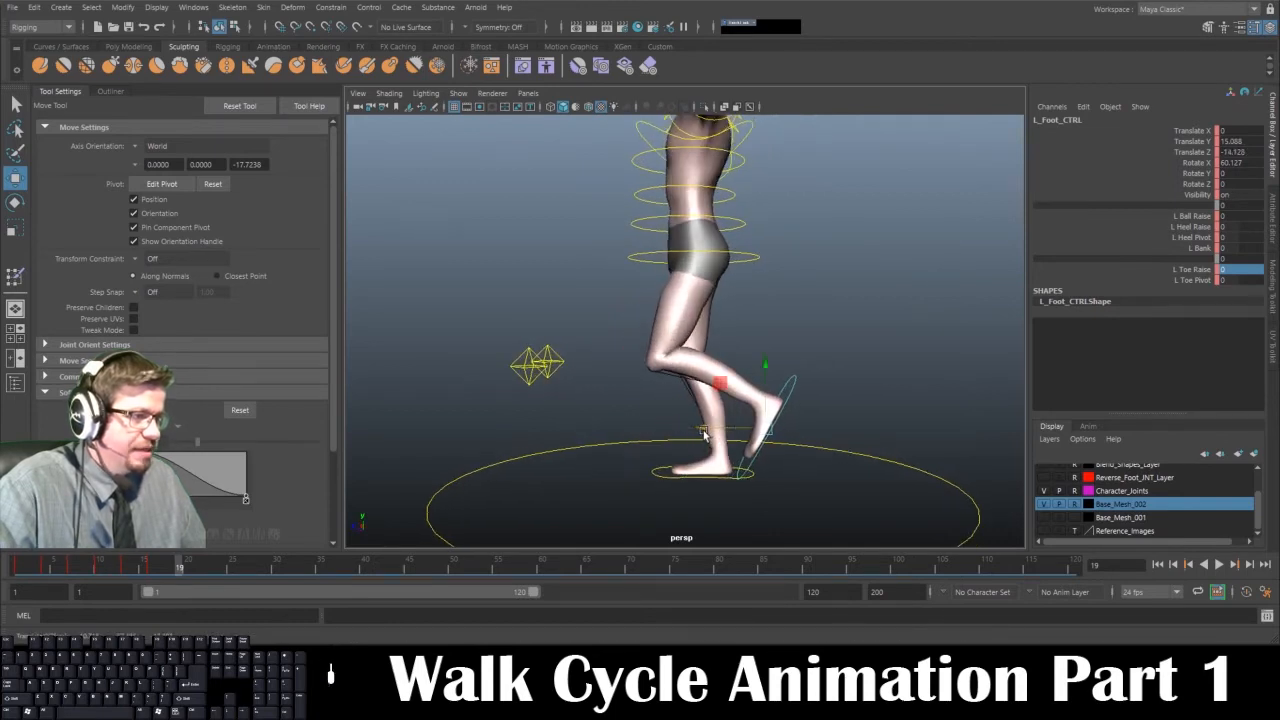
pyautogui.press('e')
pyautogui.moveTo(758, 373); pyautogui.dragTo(707, 431)
pyautogui.press('w')
pyautogui.hotkey('ctrl', 'z')
pyautogui.keyDown('alt'); pyautogui.moveTo(705, 431); pyautogui.dragTo(629, 411, button='right'); pyautogui.keyUp('alt')
pyautogui.keyDown('alt'); pyautogui.moveTo(629, 411); pyautogui.dragTo(655, 415); pyautogui.keyUp('alt')
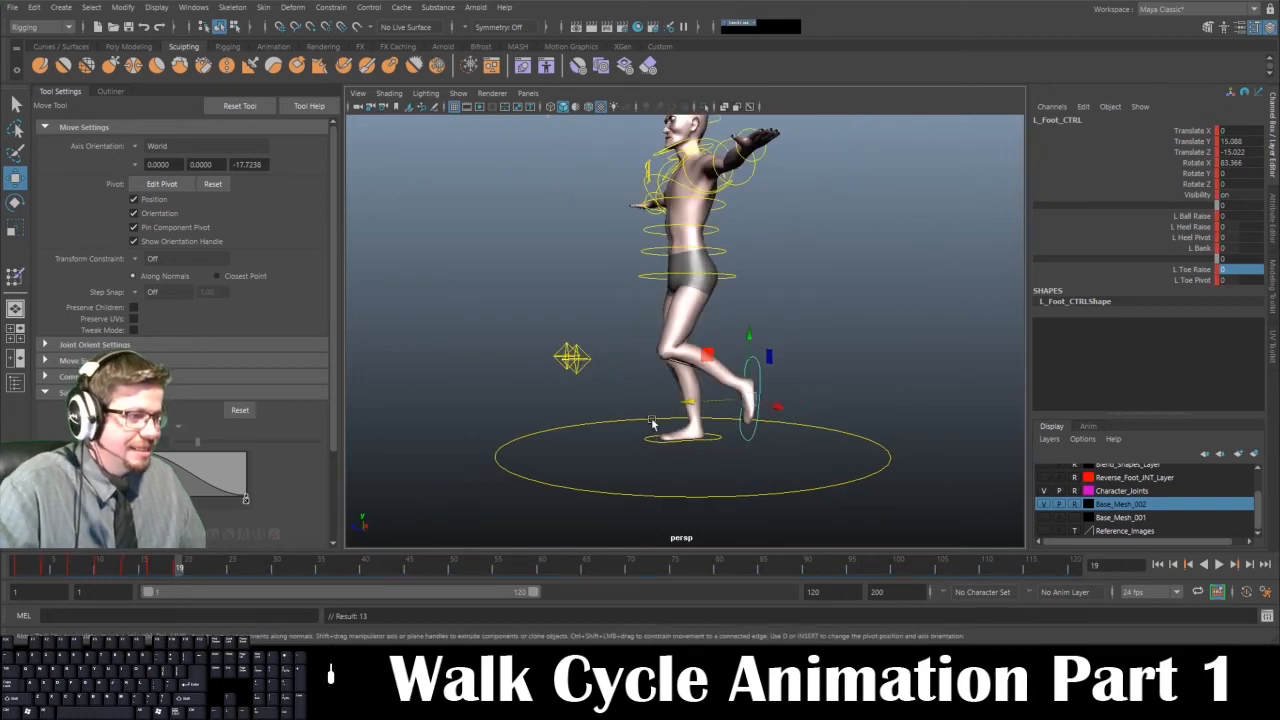
# Key the right foot and root controls for the passing pose at frame 19
pyautogui.click(668, 438)
pyautogui.keyDown('alt'); pyautogui.moveTo(668, 438); pyautogui.dragTo(670, 450); pyautogui.keyUp('alt')
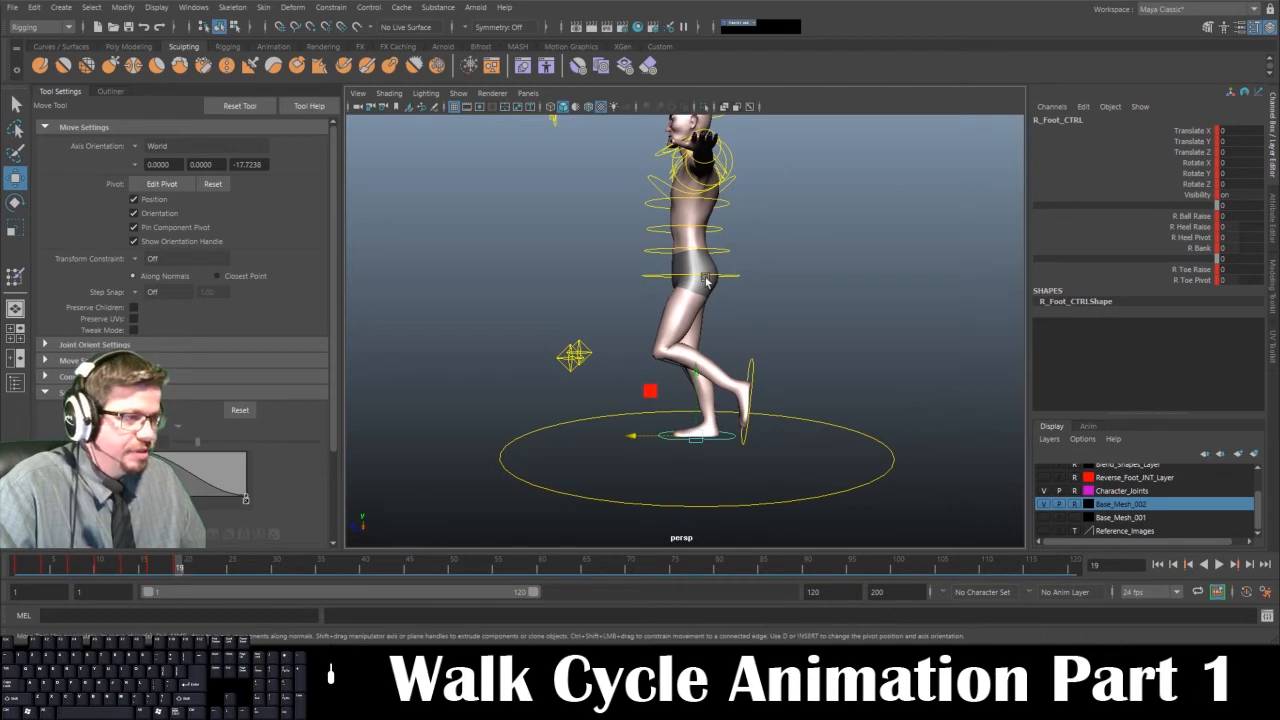
pyautogui.click(735, 276)
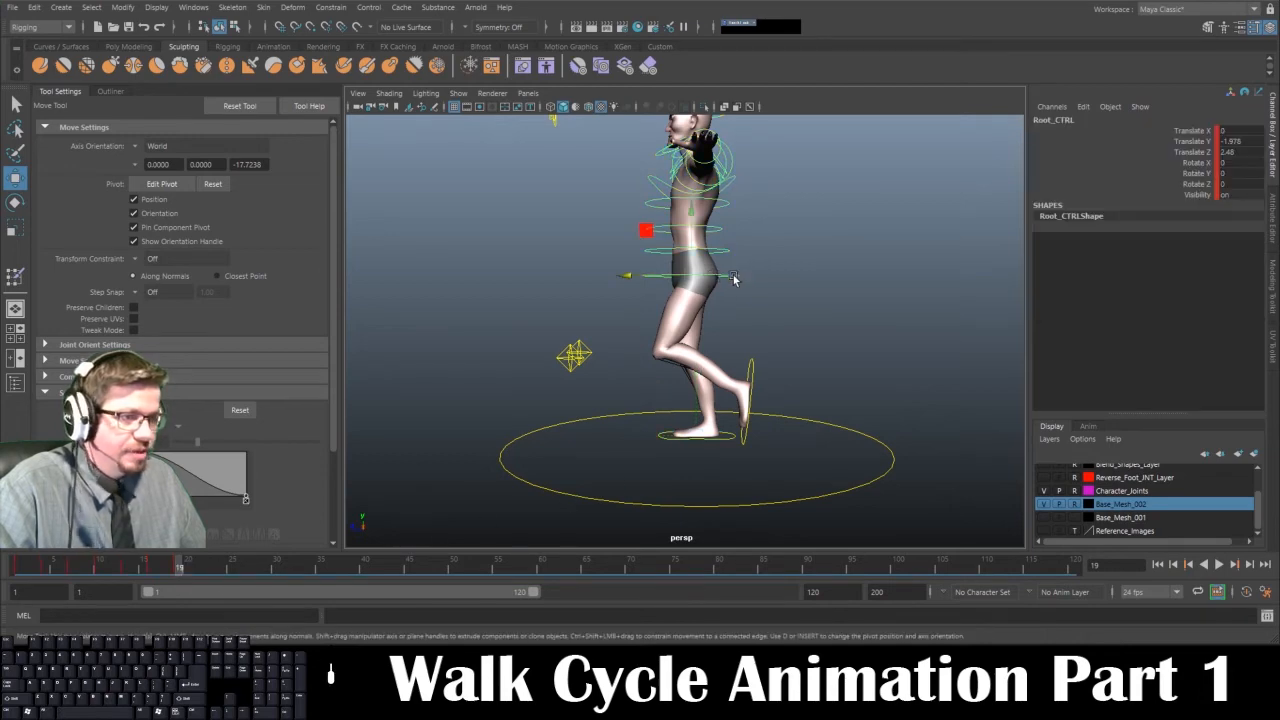
# At frame 22, swing the left foot control forward to about Translate Y 11.215, Translate Z 14.711 and Rotate X 45.403
pyautogui.moveTo(181, 570)
pyautogui.mouseDown()
pyautogui.moveTo(10, 578)
pyautogui.moveTo(205, 575)
pyautogui.mouseUp()
pyautogui.keyDown('alt'); pyautogui.moveTo(660, 415); pyautogui.dragTo(610, 402); pyautogui.keyUp('alt')
pyautogui.click(752, 371)
pyautogui.press('e')
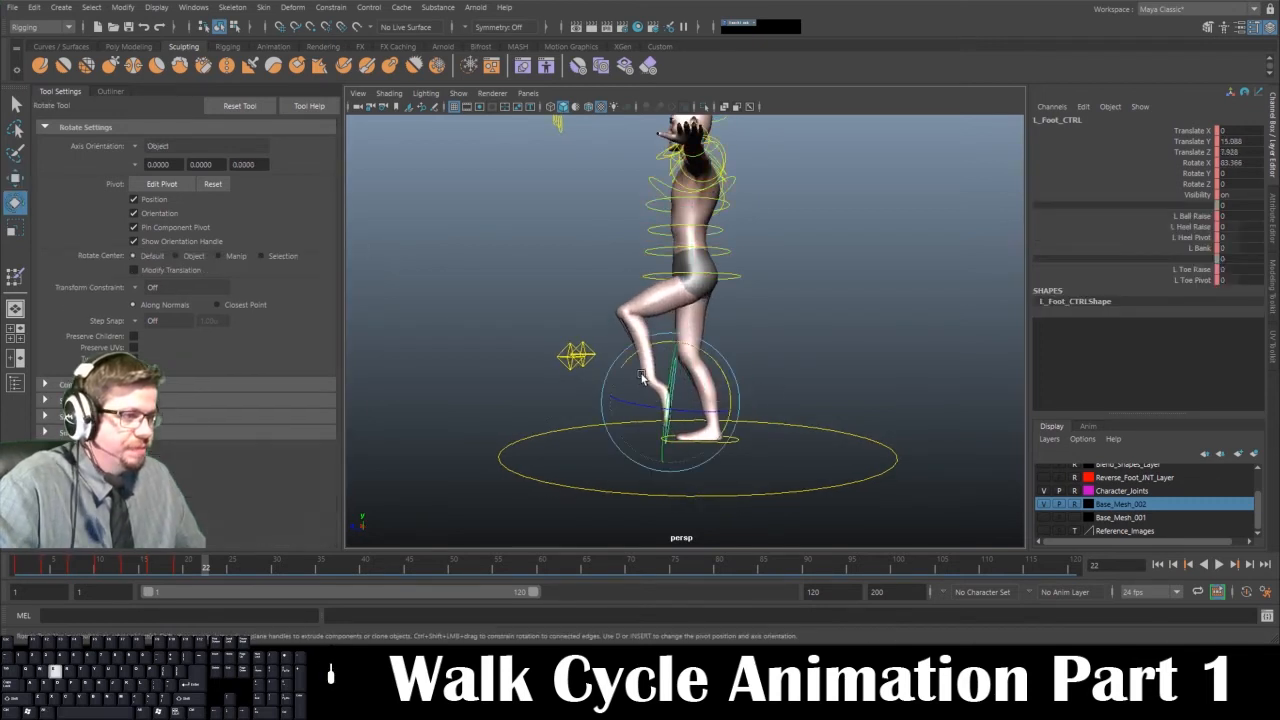
pyautogui.moveTo(664, 345); pyautogui.dragTo(705, 349)
pyautogui.press('w')
pyautogui.moveTo(633, 402); pyautogui.dragTo(613, 401)
pyautogui.moveTo(648, 349); pyautogui.dragTo(717, 405)
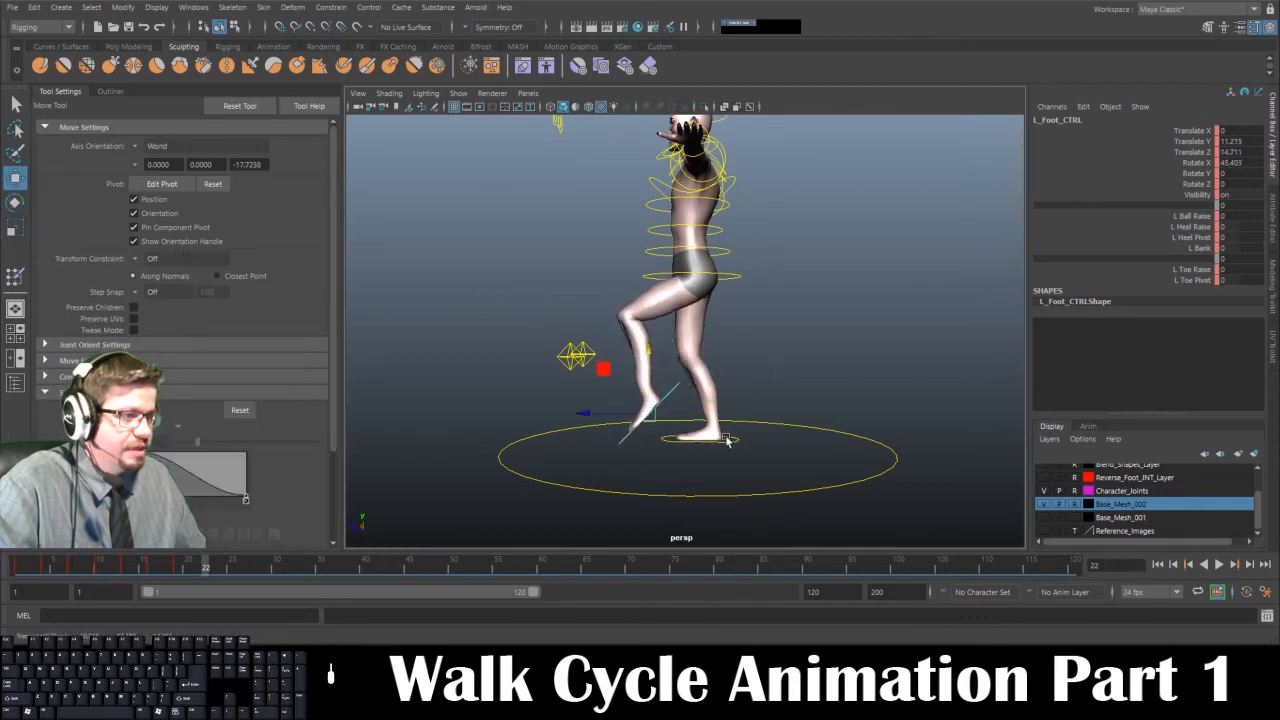
# Move the right foot control back to a Translate Z of about -15.136 and set its R Ball Raise to about 28 at frame 22
pyautogui.click(729, 441)
pyautogui.moveTo(650, 438); pyautogui.dragTo(685, 438)
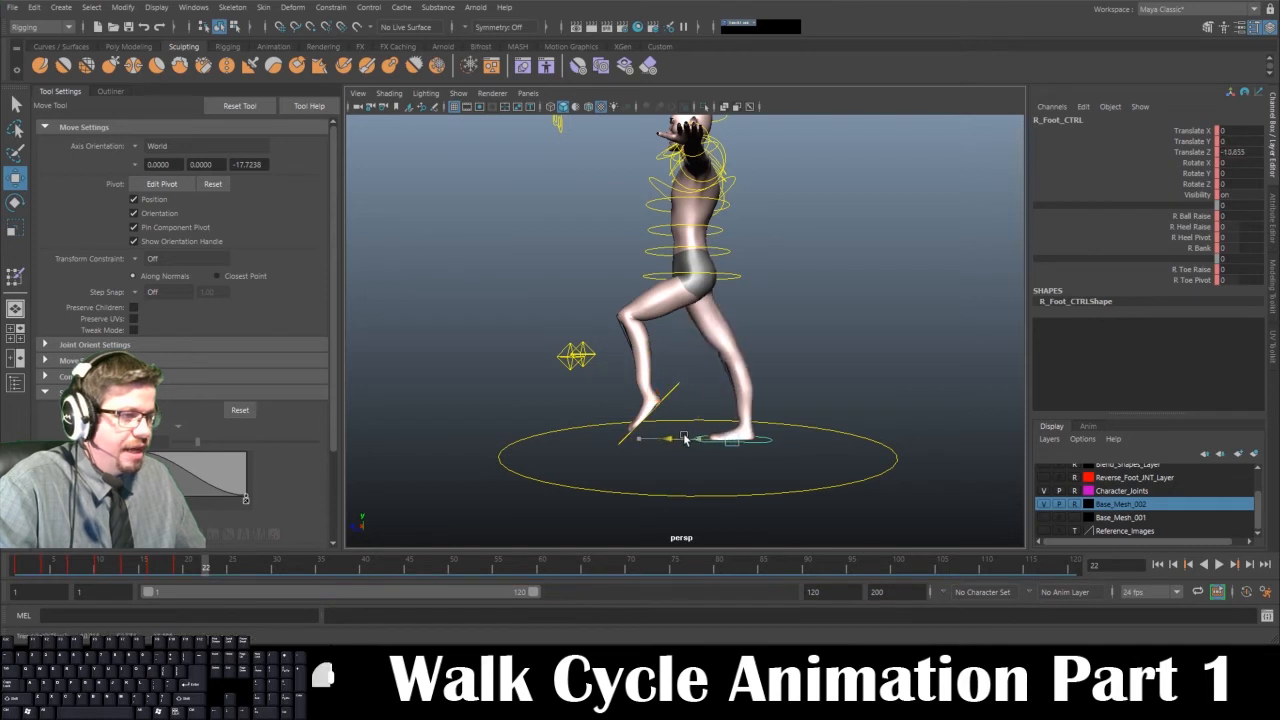
pyautogui.click(1188, 216)
pyautogui.moveTo(841, 335); pyautogui.dragTo(870, 378, button='middle')
pyautogui.press('w')
pyautogui.moveTo(681, 438); pyautogui.dragTo(693, 441)
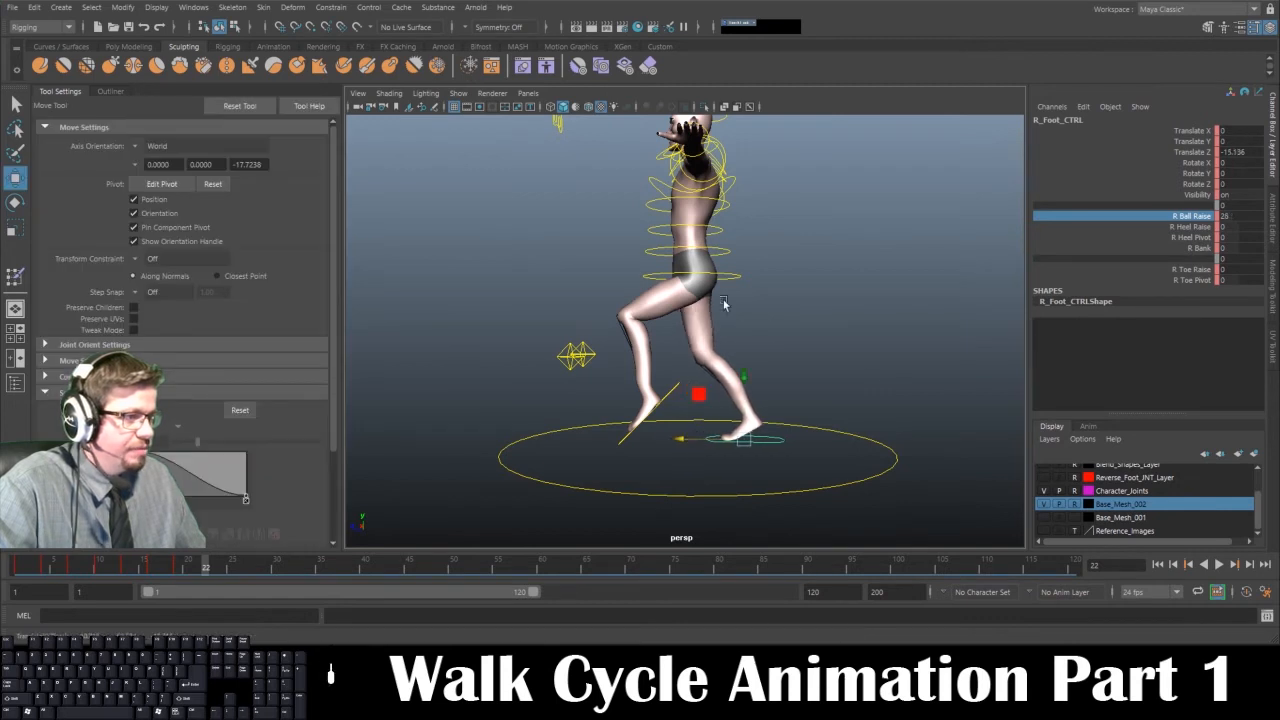
# Raise the root control to a Translate Y of about -1.341 and lean it forward to a Rotate X of about 5.673
pyautogui.click(736, 277)
pyautogui.press('e')
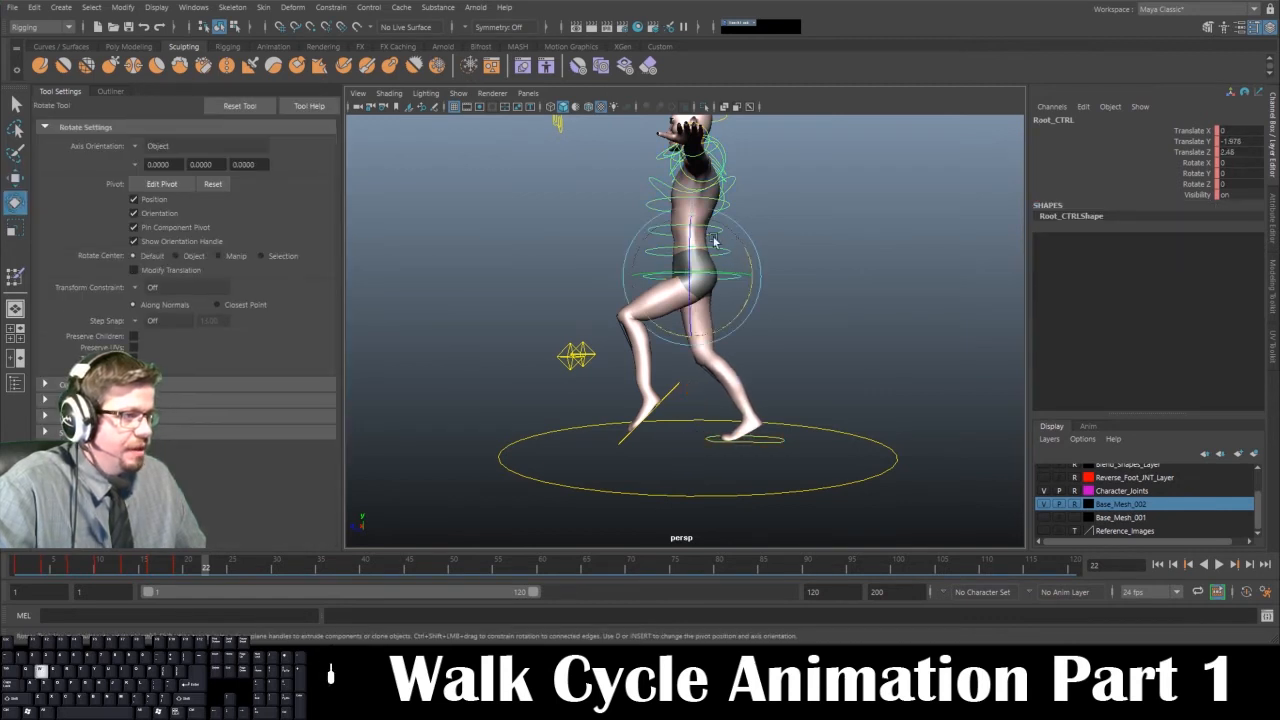
pyautogui.press('w')
pyautogui.moveTo(714, 241); pyautogui.dragTo(745, 247, button='middle')
pyautogui.press('e')
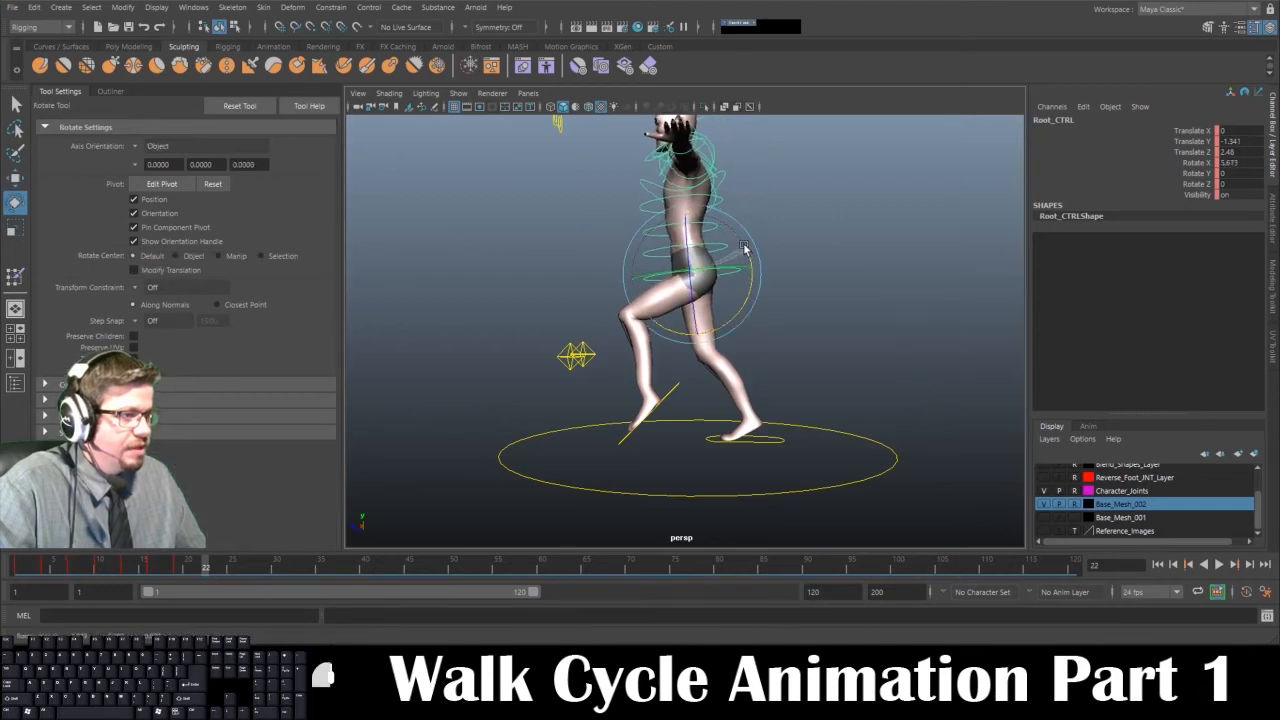
# Compare the pose with the reference drawing's up pose, and key the root and both foot controls at frame 22
pyautogui.click(735, 658)
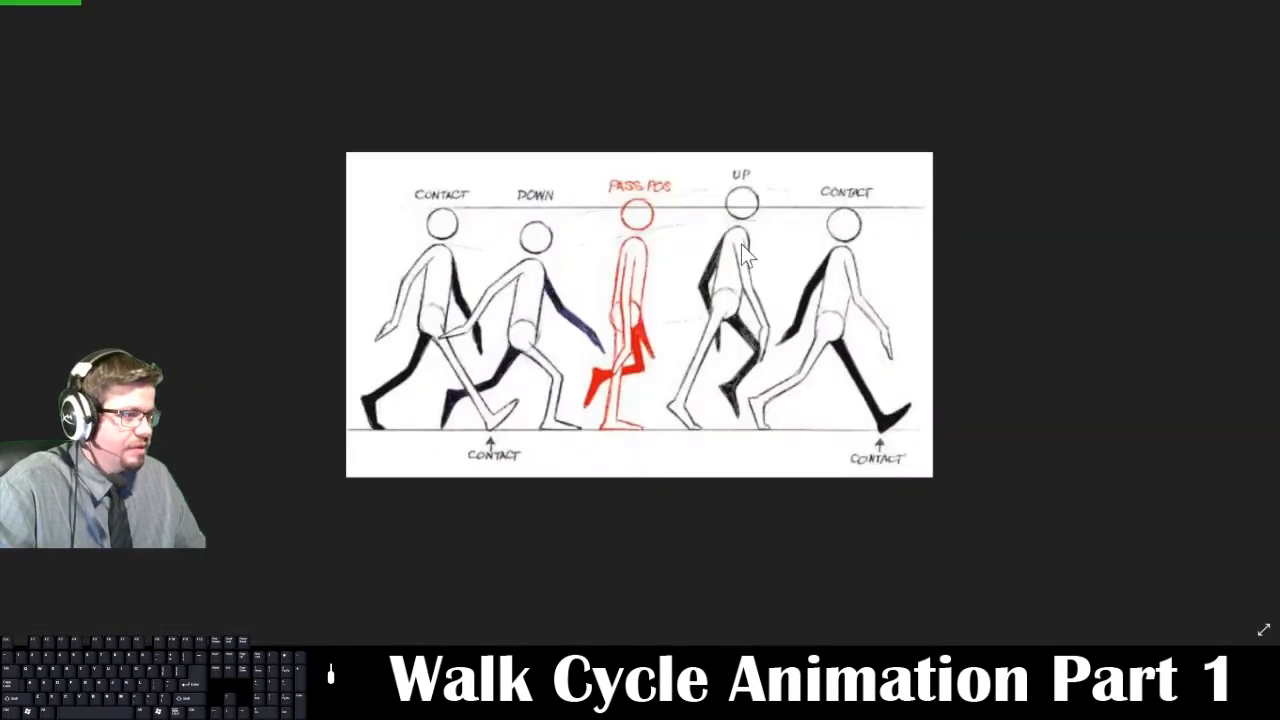
pyautogui.click(735, 658)
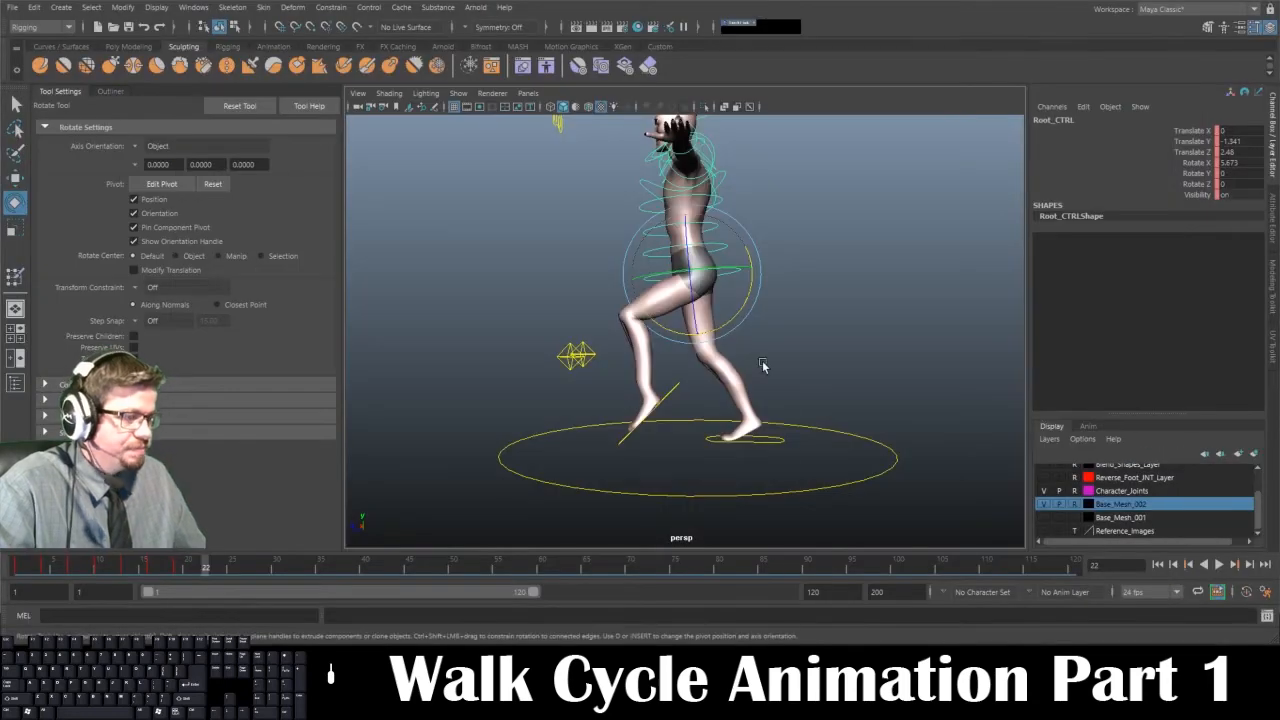
pyautogui.moveTo(765, 380)
pyautogui.keyDown('alt'); pyautogui.mouseDown()
pyautogui.moveTo(807, 392)
pyautogui.moveTo(787, 390)
pyautogui.mouseUp(); pyautogui.keyUp('alt')
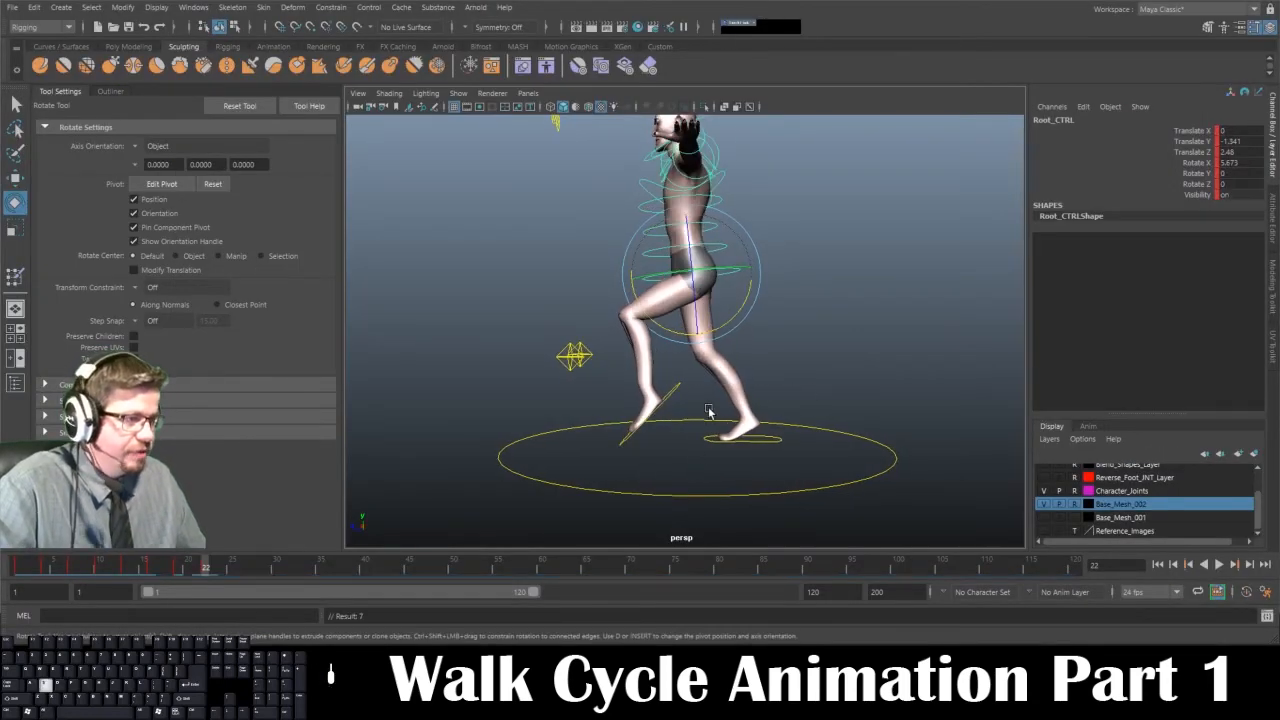
pyautogui.click(714, 447)
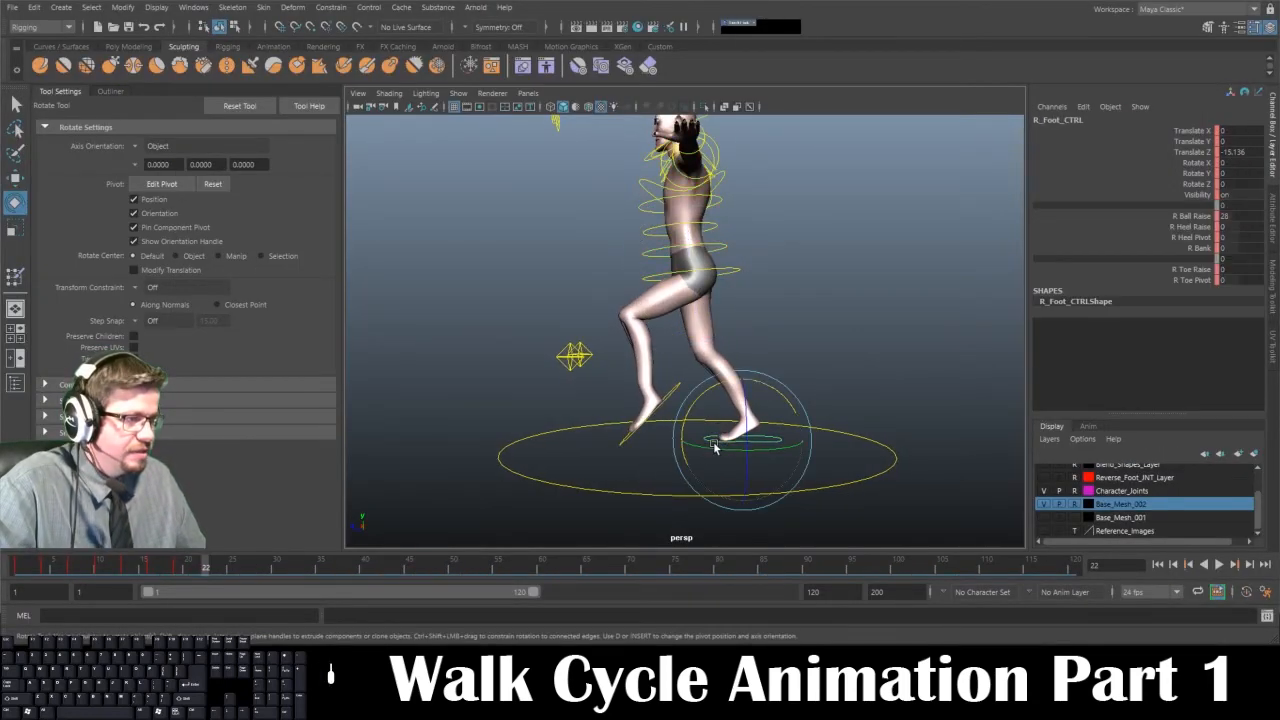
pyautogui.click(626, 446)
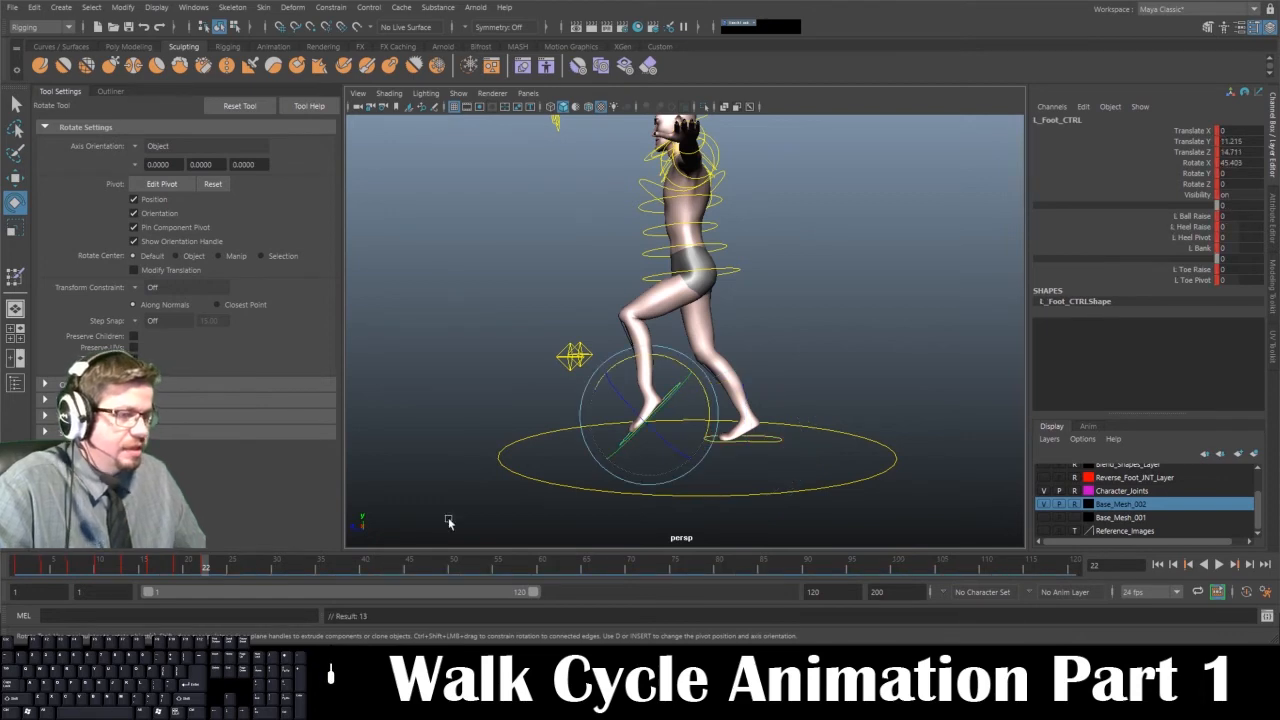
# Copy the left foot control's frame 1 contact pose to frame 25 and key it there
pyautogui.moveTo(206, 571); pyautogui.dragTo(17, 572)
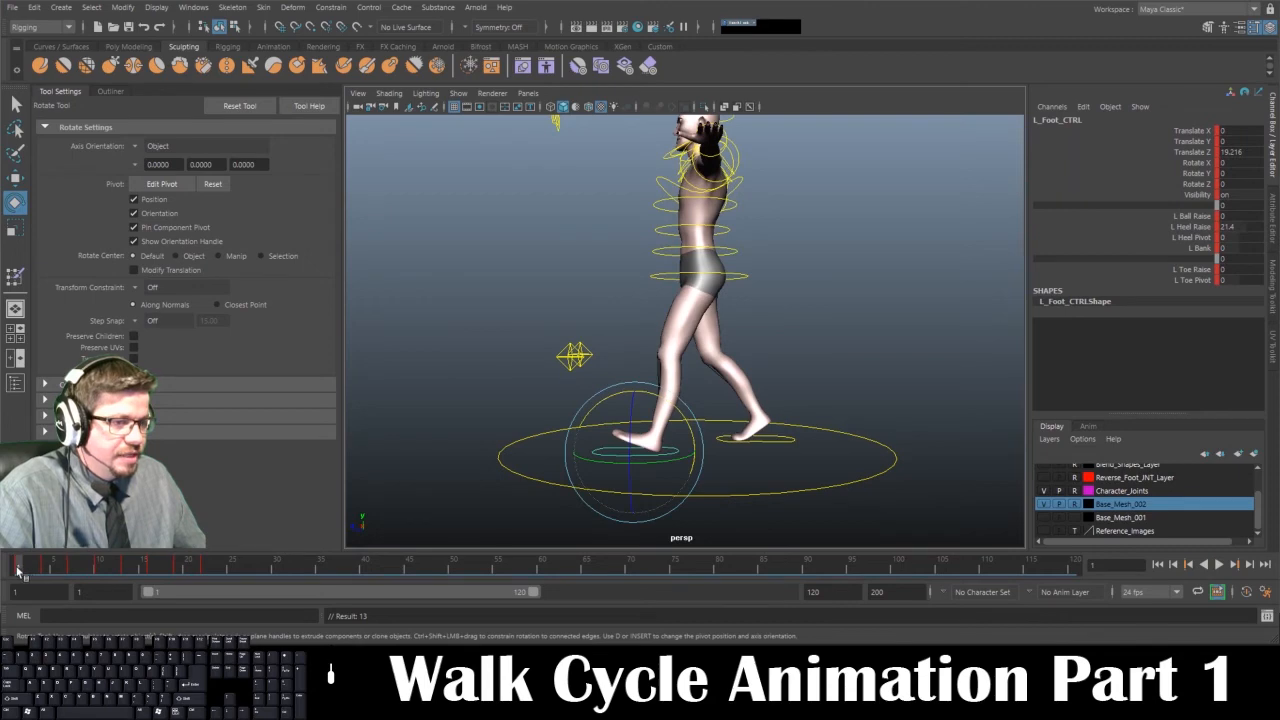
pyautogui.hotkey('alt', 'v')
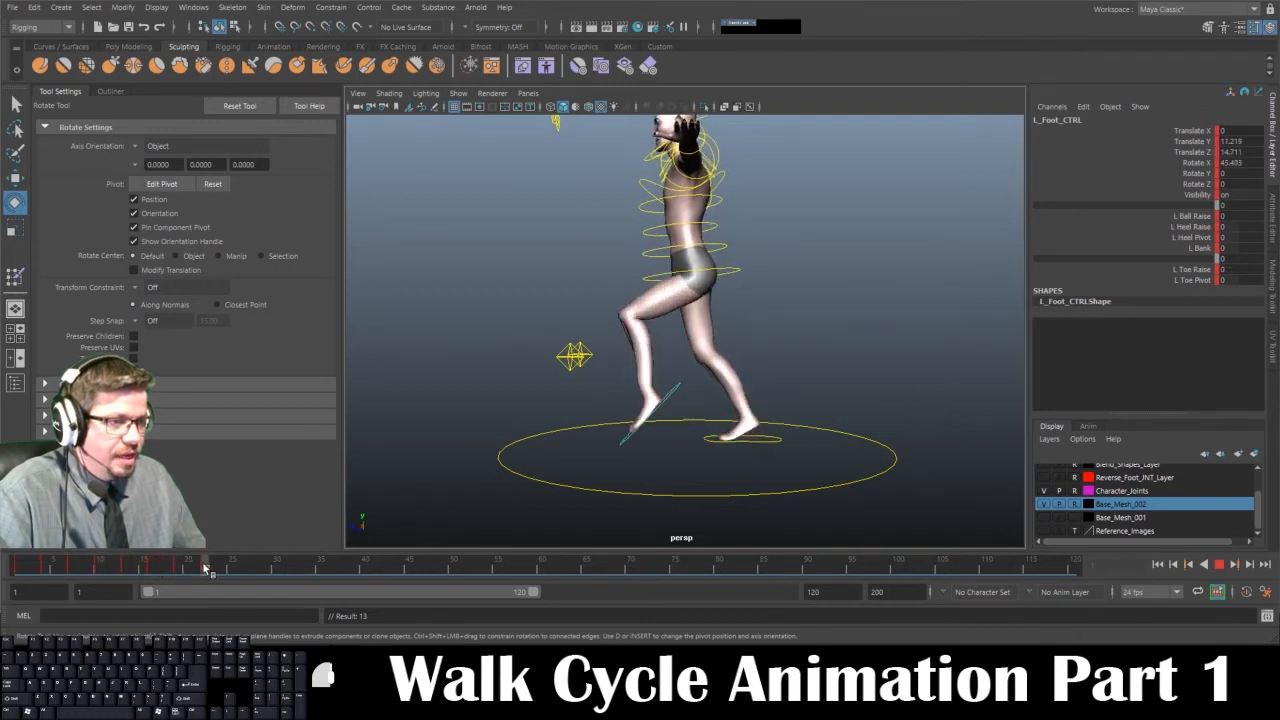
pyautogui.moveTo(204, 568); pyautogui.dragTo(223, 568)
pyautogui.moveTo(41, 567); pyautogui.dragTo(10, 569)
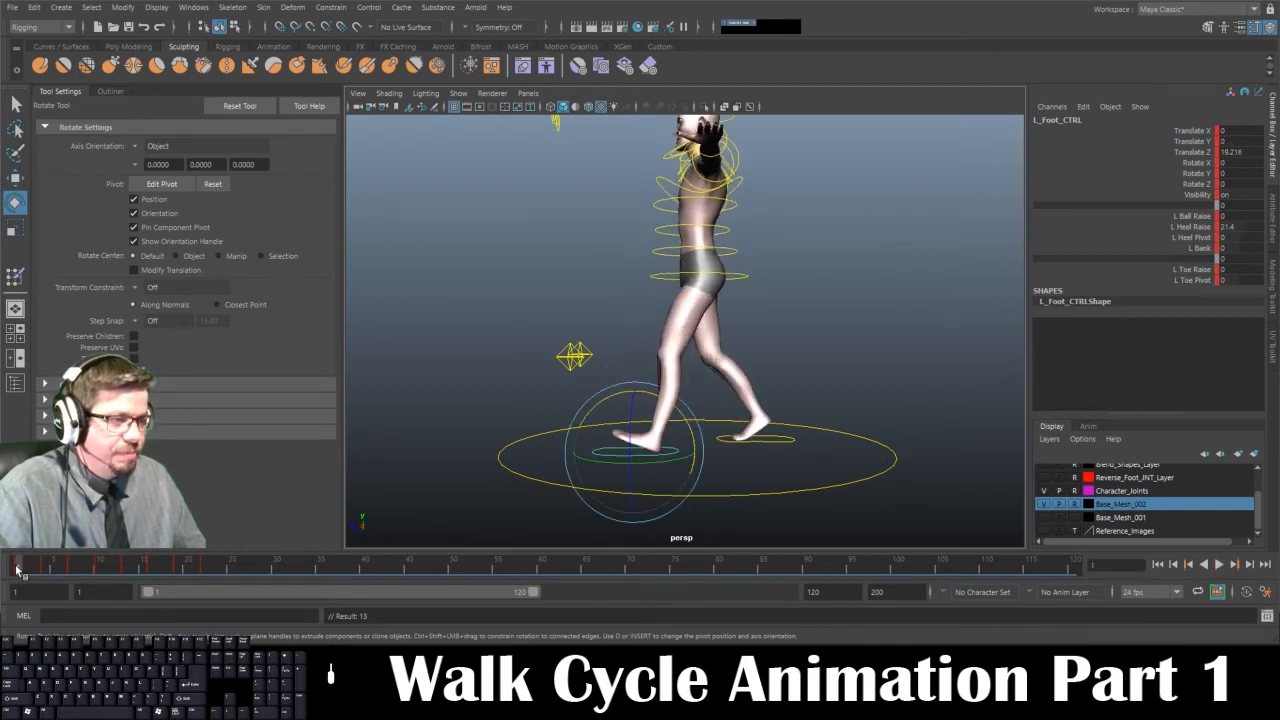
pyautogui.click(481, 406)
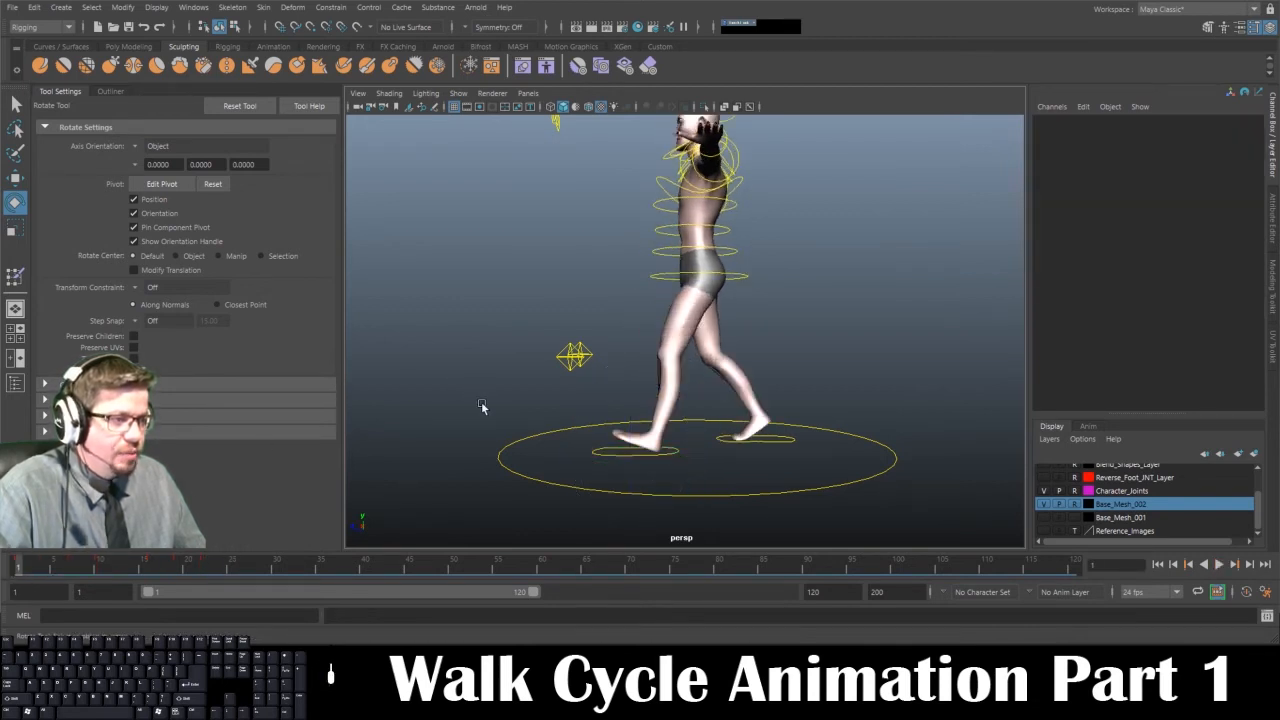
pyautogui.click(604, 455)
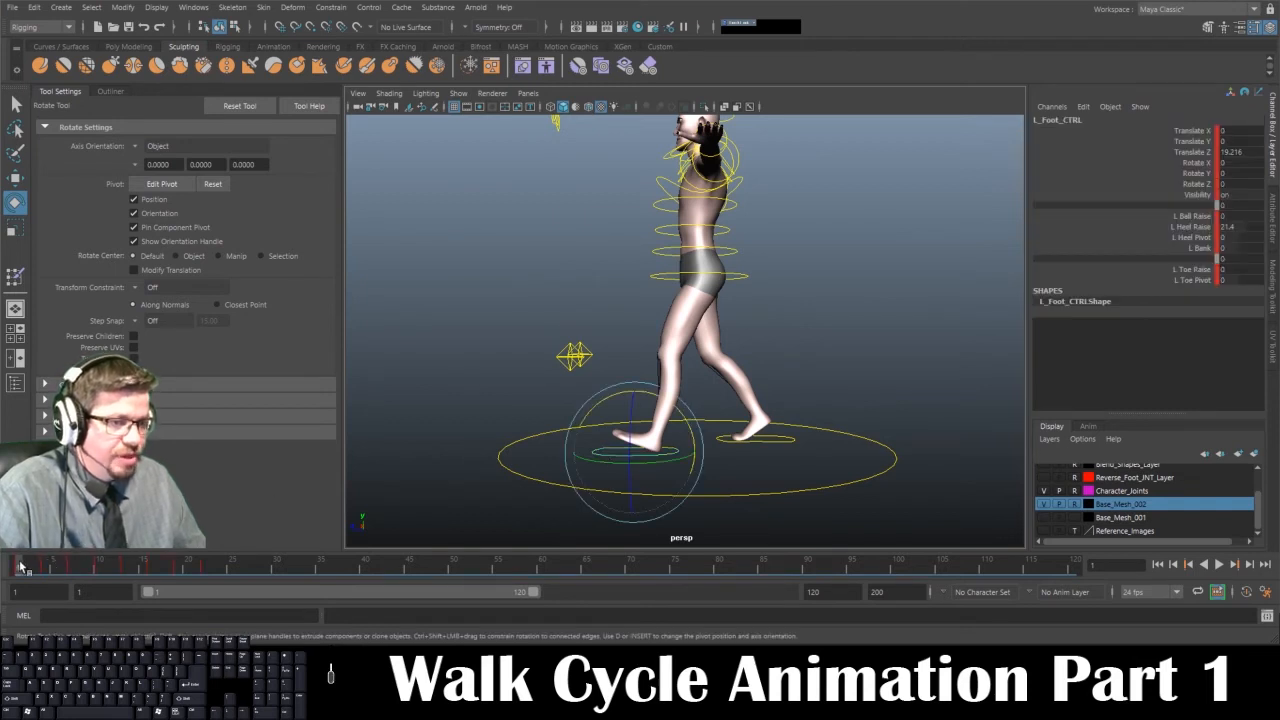
pyautogui.hotkey('alt', 'v')
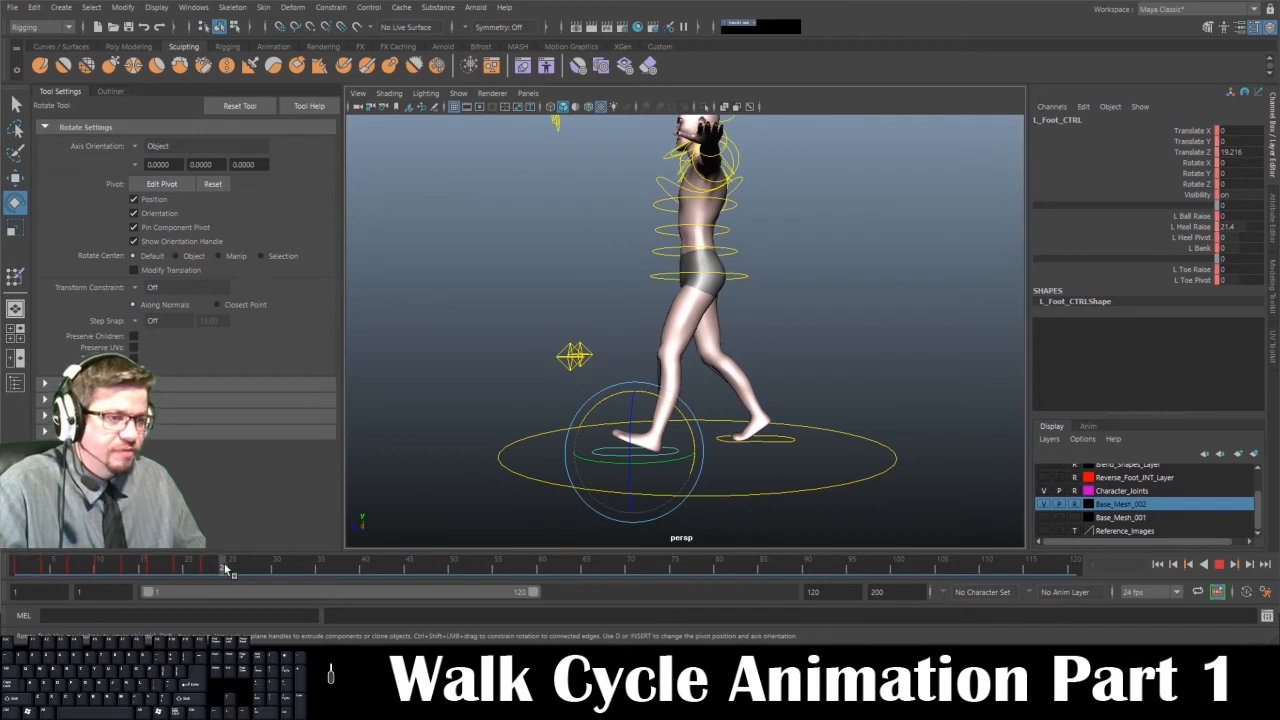
pyautogui.hotkey('alt', 'v')
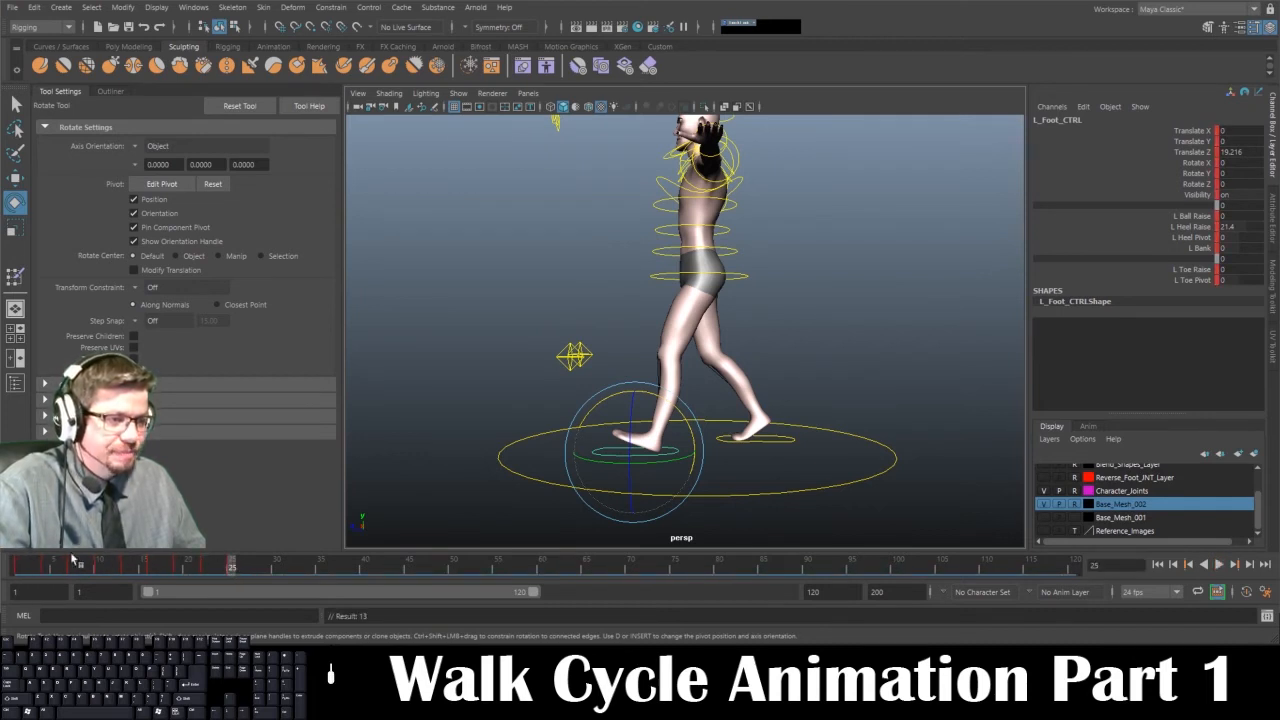
# Copy the right foot control's frame 1 contact pose to frame 25 and key it there
pyautogui.click(785, 447)
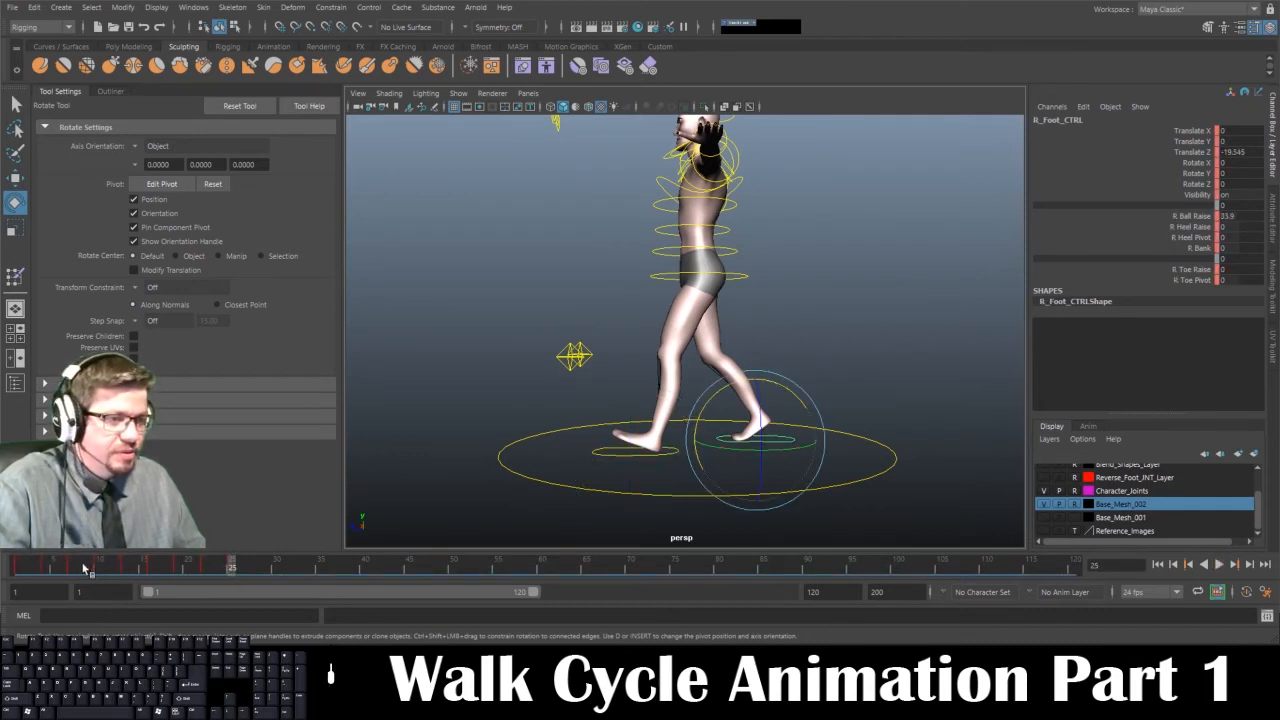
pyautogui.click(15, 567)
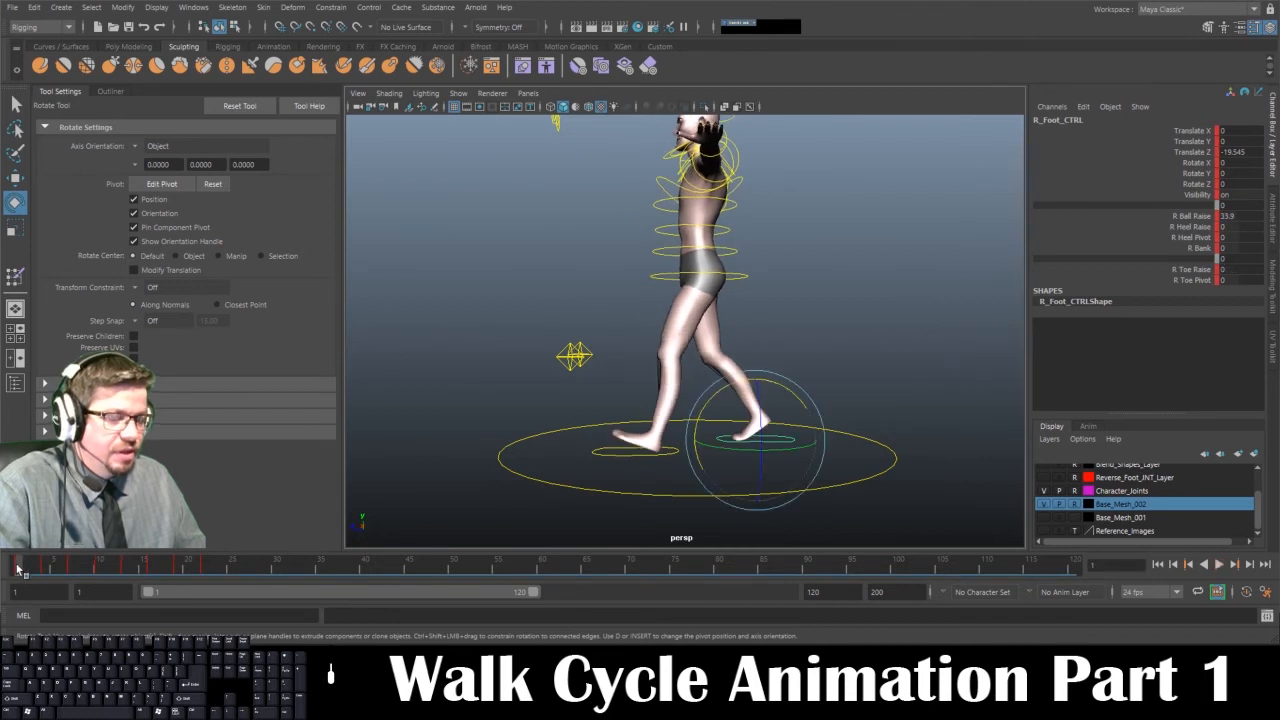
pyautogui.moveTo(17, 567); pyautogui.dragTo(231, 577)
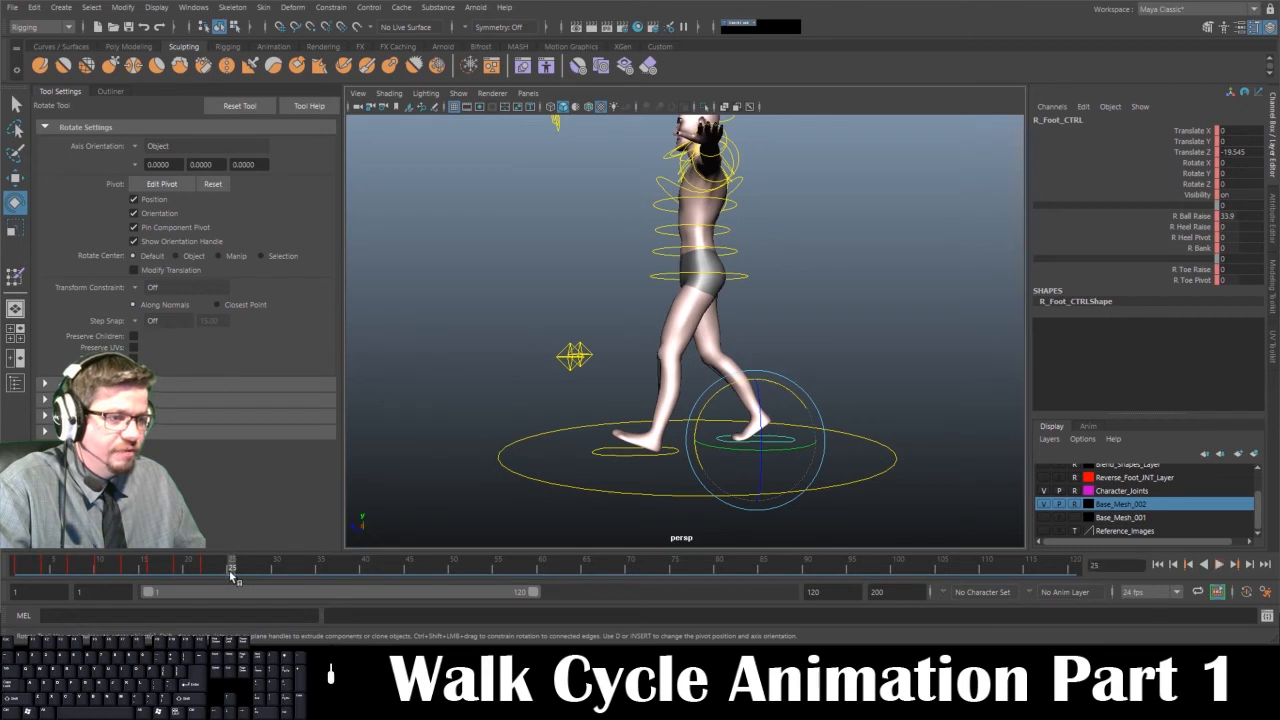
pyautogui.press('s')
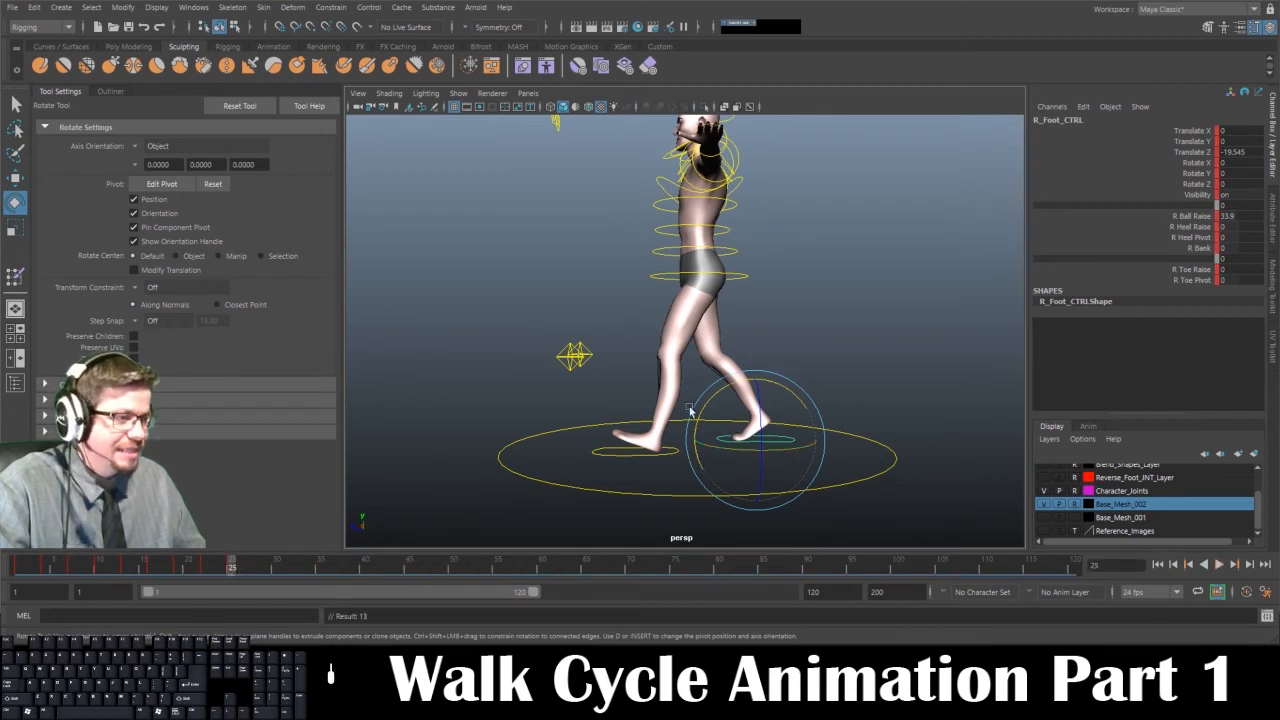
pyautogui.click(745, 278)
pyautogui.moveTo(90, 568); pyautogui.dragTo(207, 577)
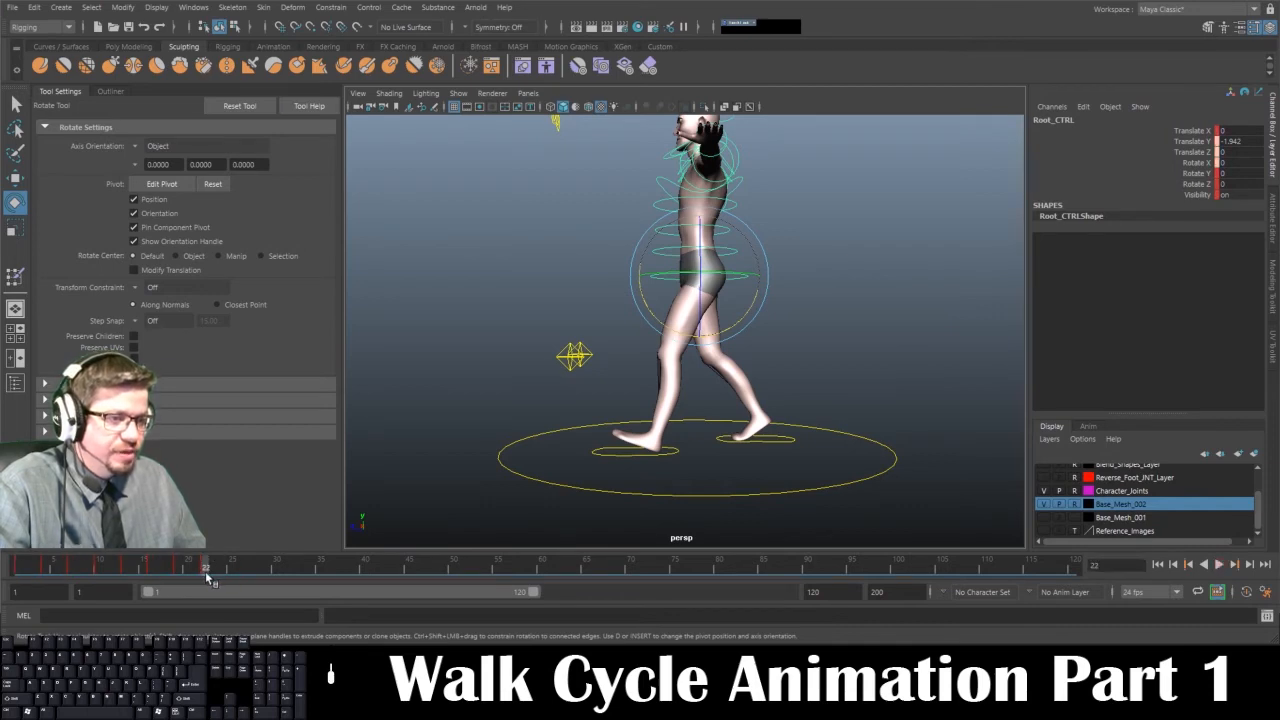
pyautogui.press('s')
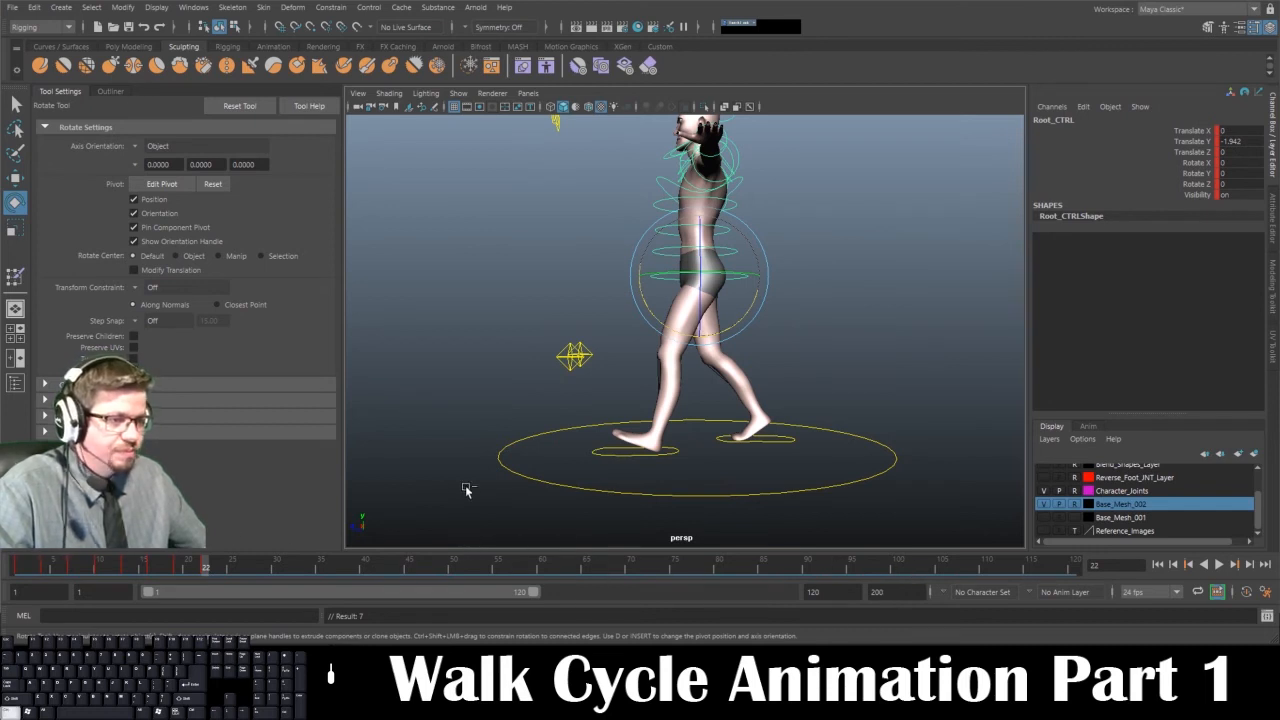
pyautogui.hotkey('ctrl', 'z')
pyautogui.hotkey('ctrl', 'z')
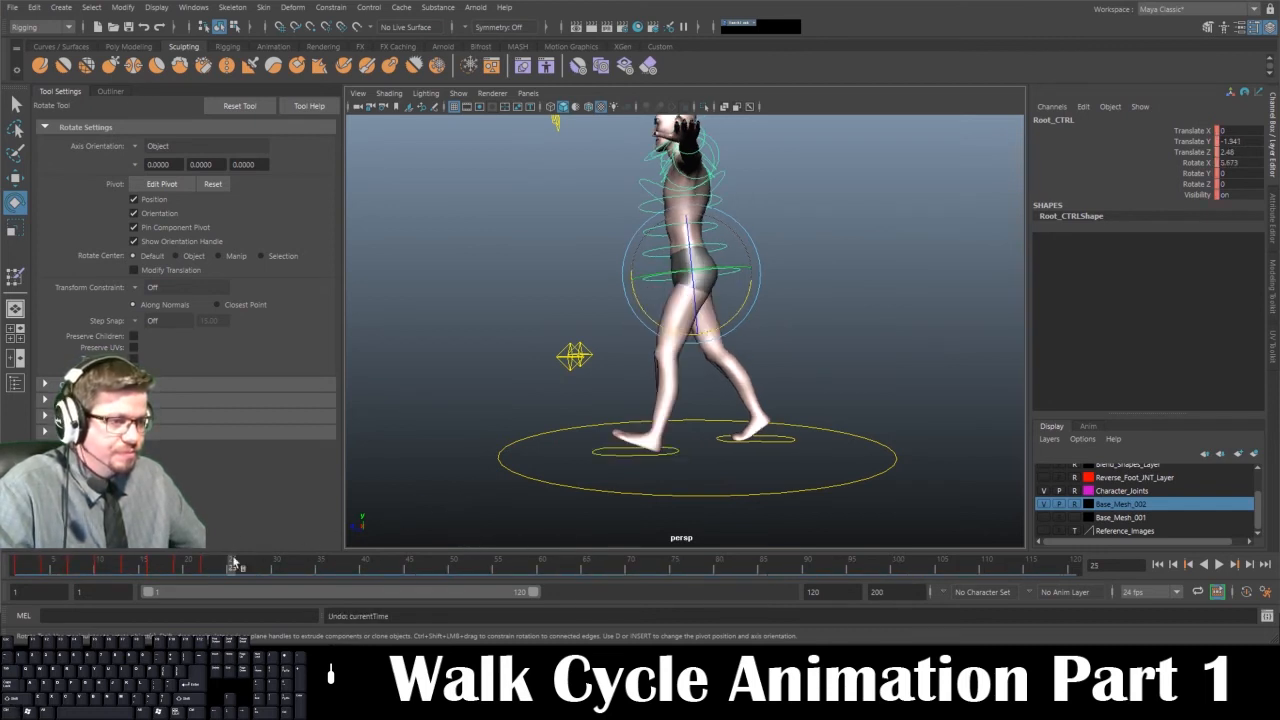
# Copy the root control's frame 1 contact pose to frame 25 and key it there
pyautogui.click(857, 304)
pyautogui.click(738, 270)
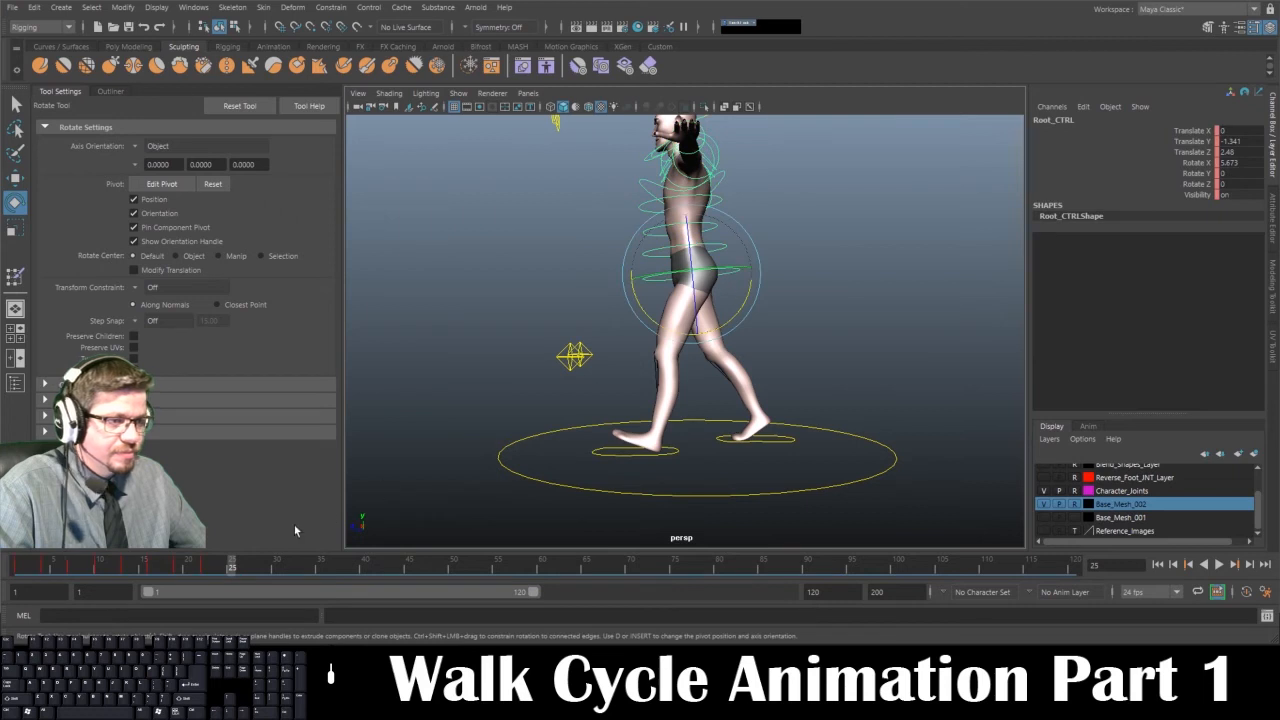
pyautogui.click(230, 571)
pyautogui.moveTo(230, 572); pyautogui.dragTo(18, 567)
pyautogui.moveTo(18, 567); pyautogui.dragTo(232, 571, button='middle')
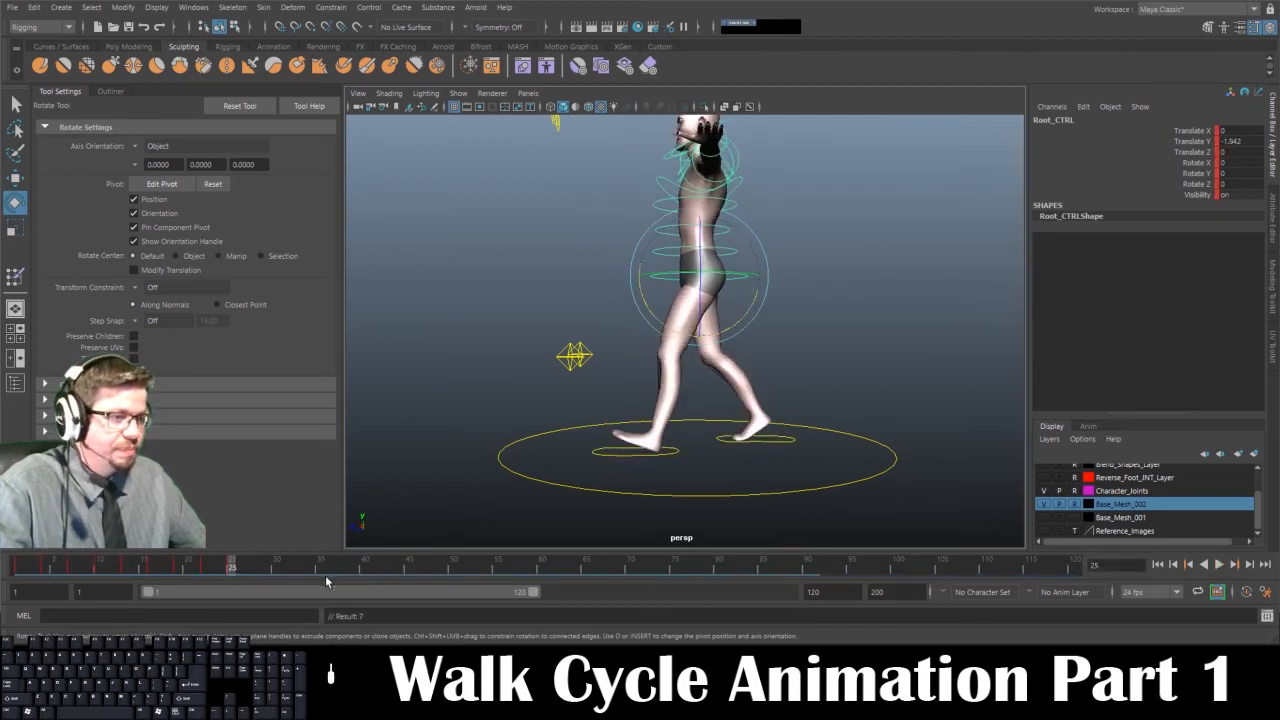
# Return to frame 1 and set the playback range to end at frame 25
pyautogui.moveTo(232, 571); pyautogui.dragTo(18, 568)
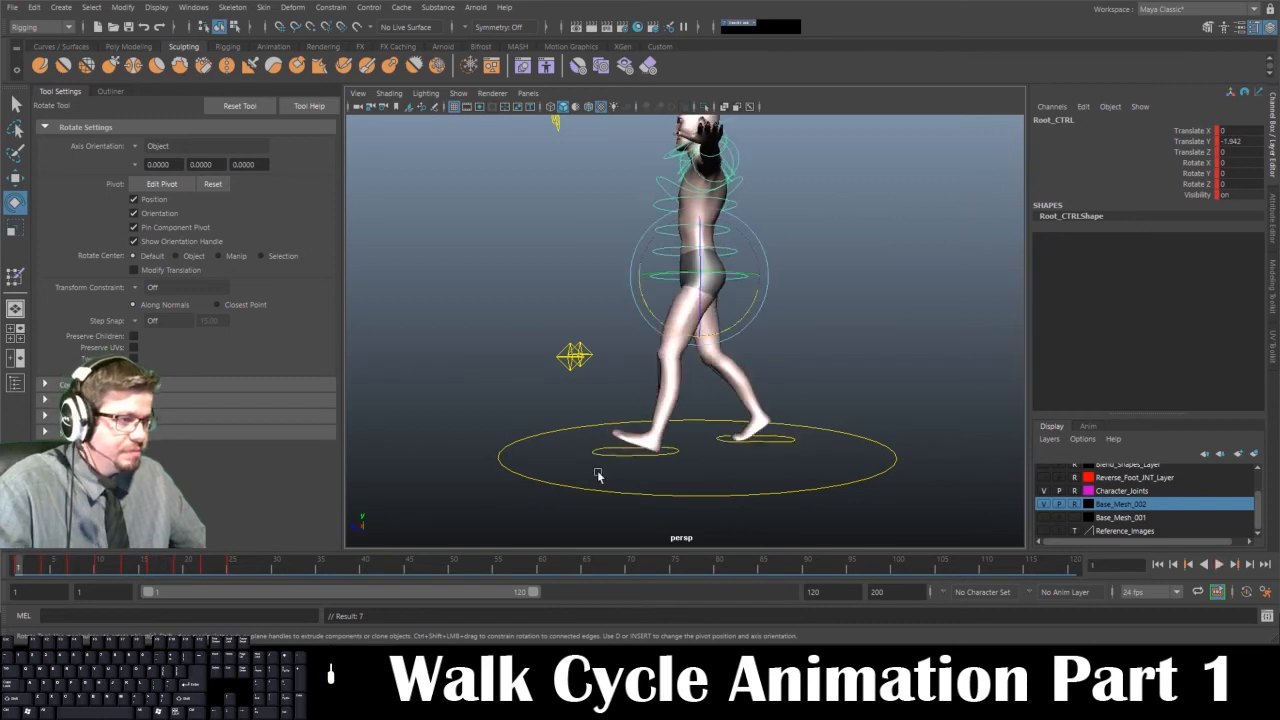
pyautogui.doubleClick(810, 591)
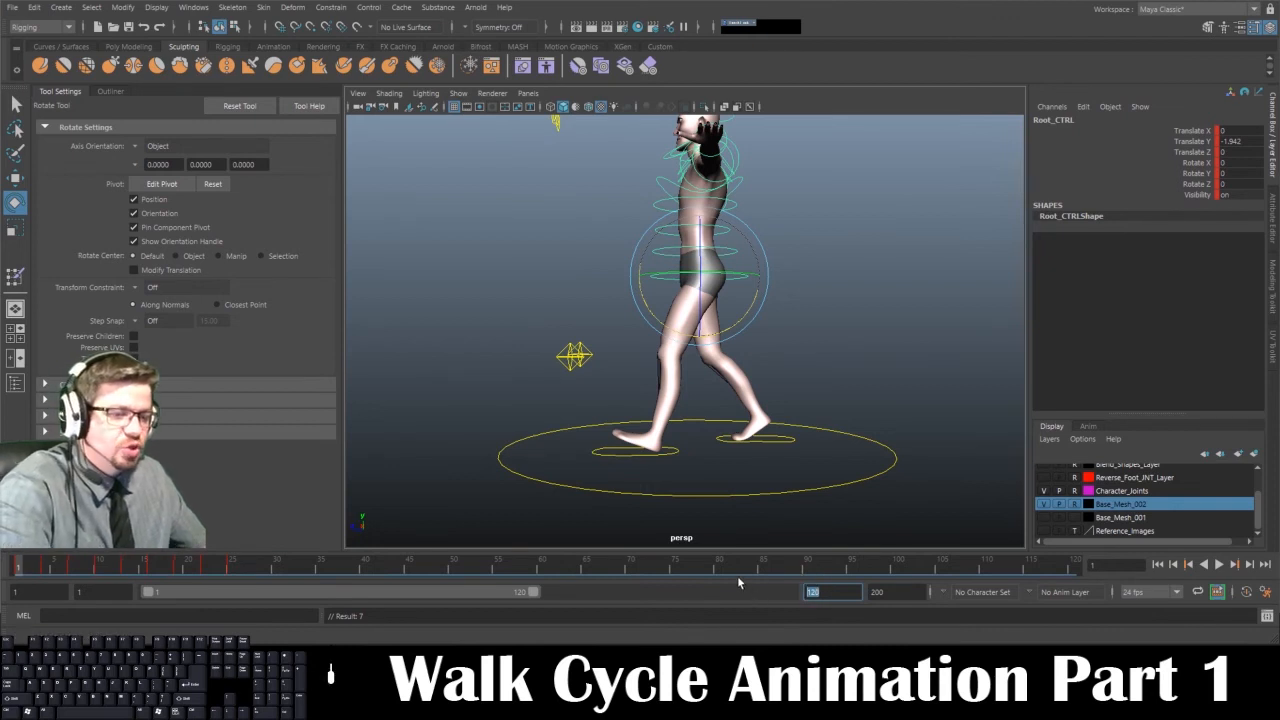
pyautogui.write('25')
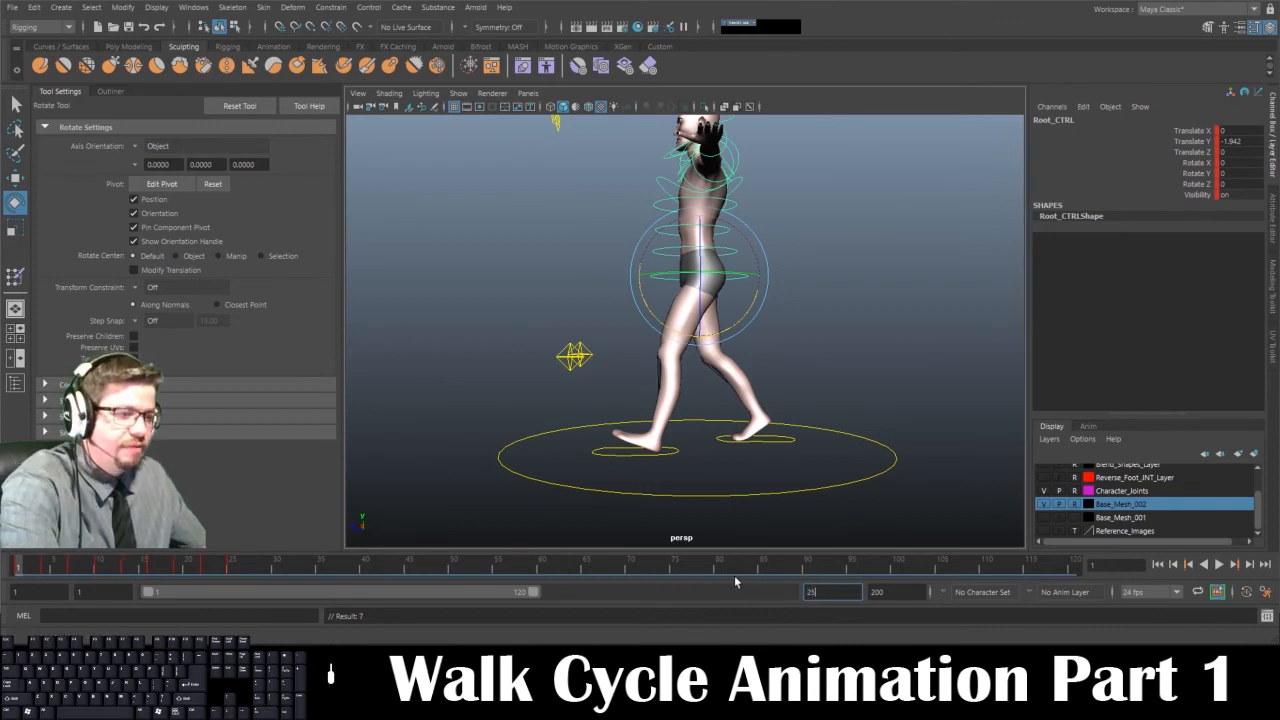
pyautogui.press('Return')
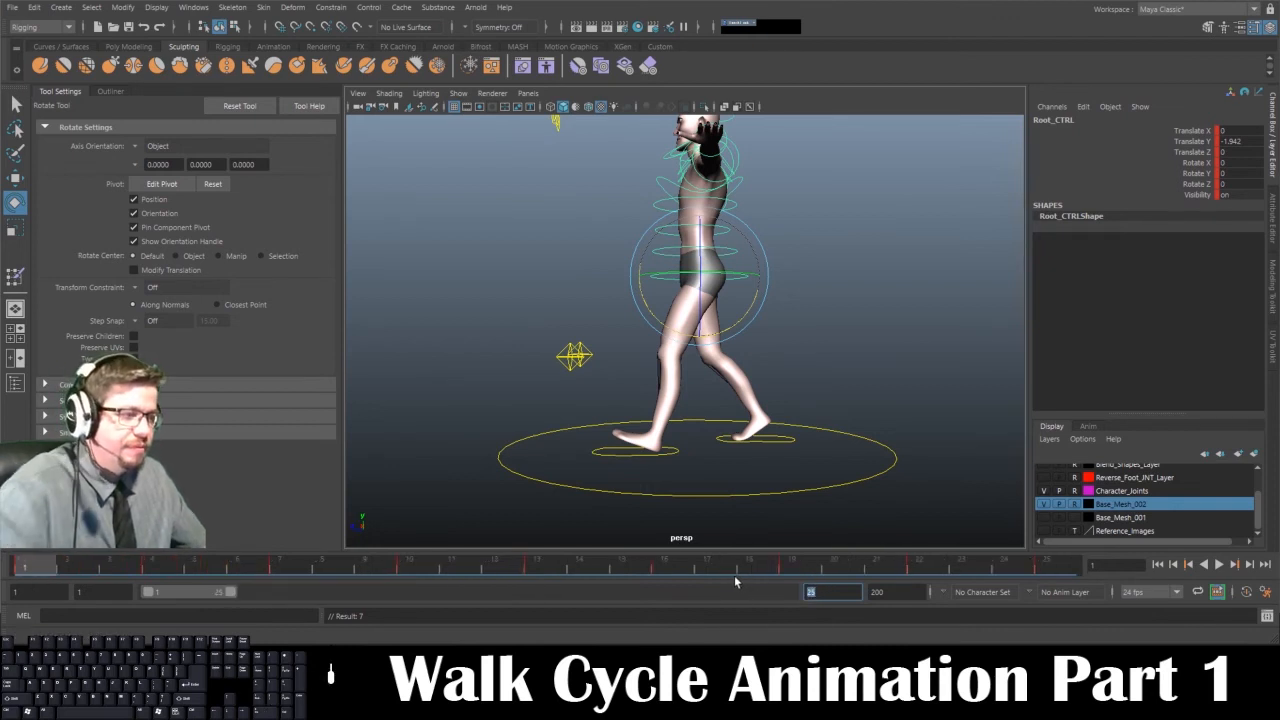
# Check that the playback speed is set to Real-time, and leave all controls deselected
pyautogui.rightClick(1219, 567)
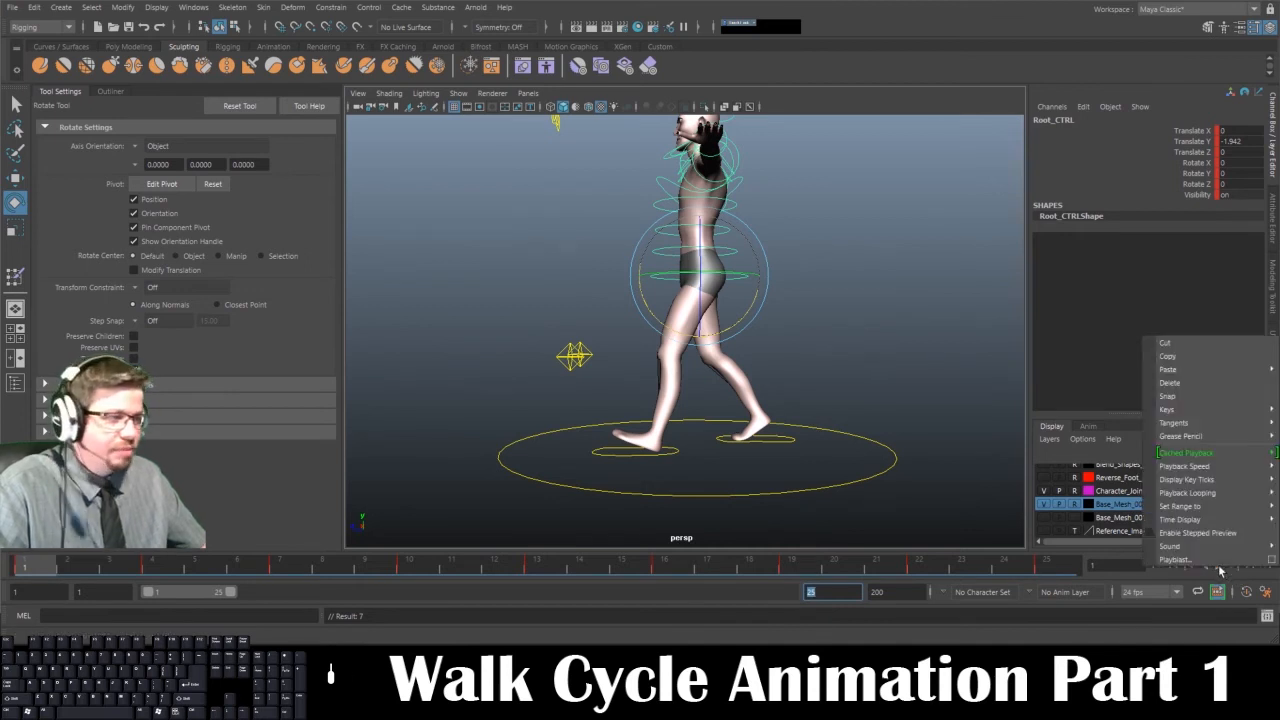
pyautogui.moveTo(1222, 465)
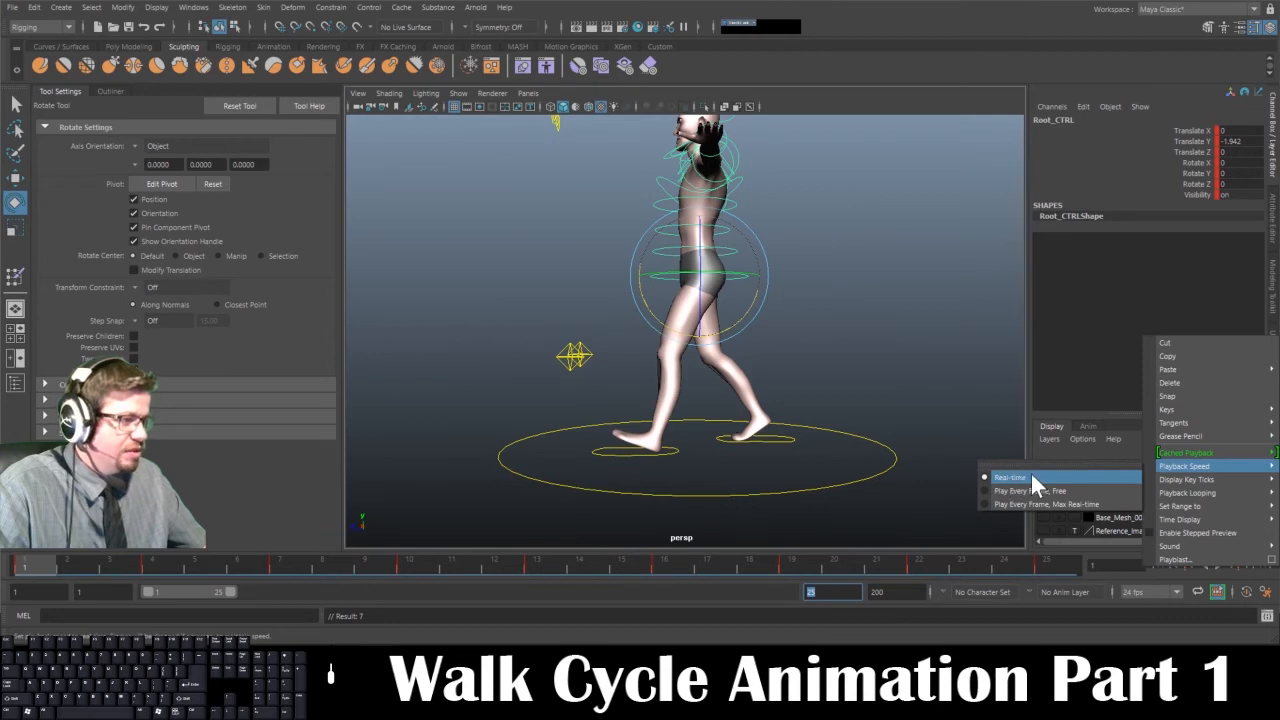
pyautogui.click(877, 445)
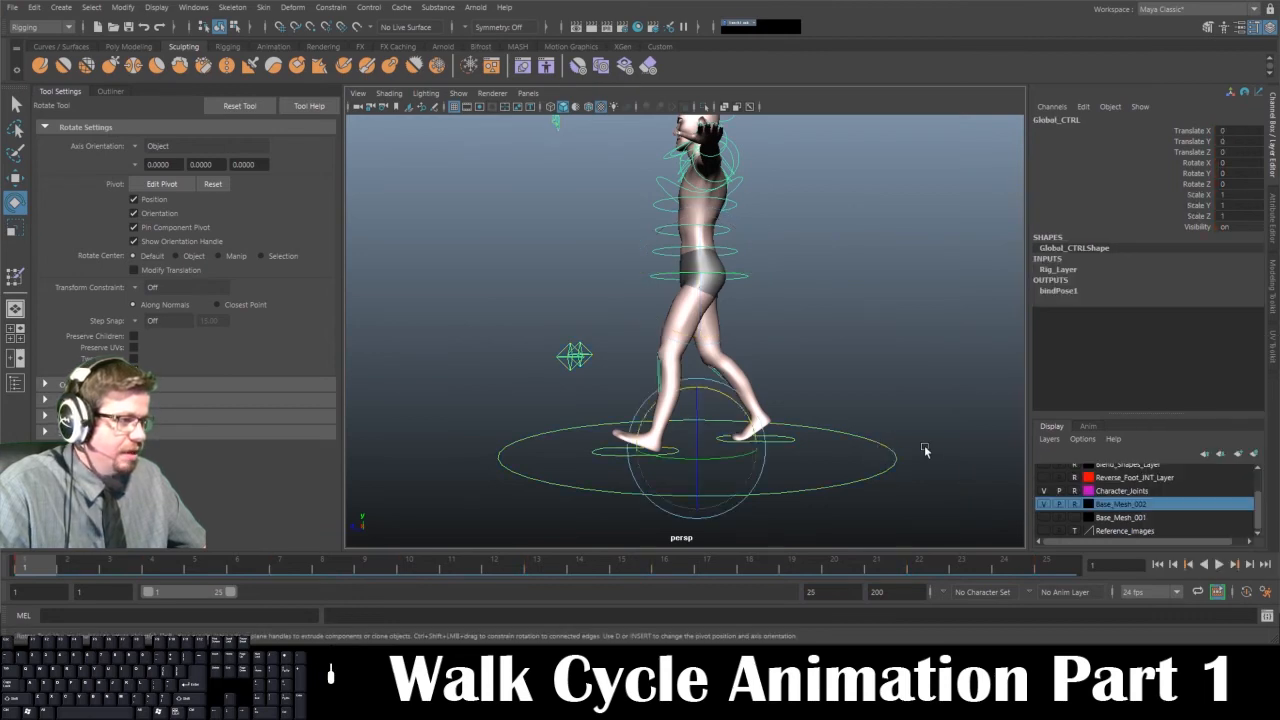
pyautogui.click(924, 447)
# Play the walk cycle over frames 1 to 25 with the whole character in view, and stop the playback
pyautogui.keyDown('alt'); pyautogui.moveTo(899, 460); pyautogui.dragTo(889, 457); pyautogui.keyUp('alt')
pyautogui.keyDown('alt'); pyautogui.moveTo(889, 457); pyautogui.dragTo(893, 486, button='middle'); pyautogui.keyUp('alt')
pyautogui.keyDown('alt'); pyautogui.moveTo(893, 486); pyautogui.dragTo(877, 471, button='right'); pyautogui.keyUp('alt')
pyautogui.keyDown('alt'); pyautogui.moveTo(877, 471); pyautogui.dragTo(883, 466); pyautogui.keyUp('alt')
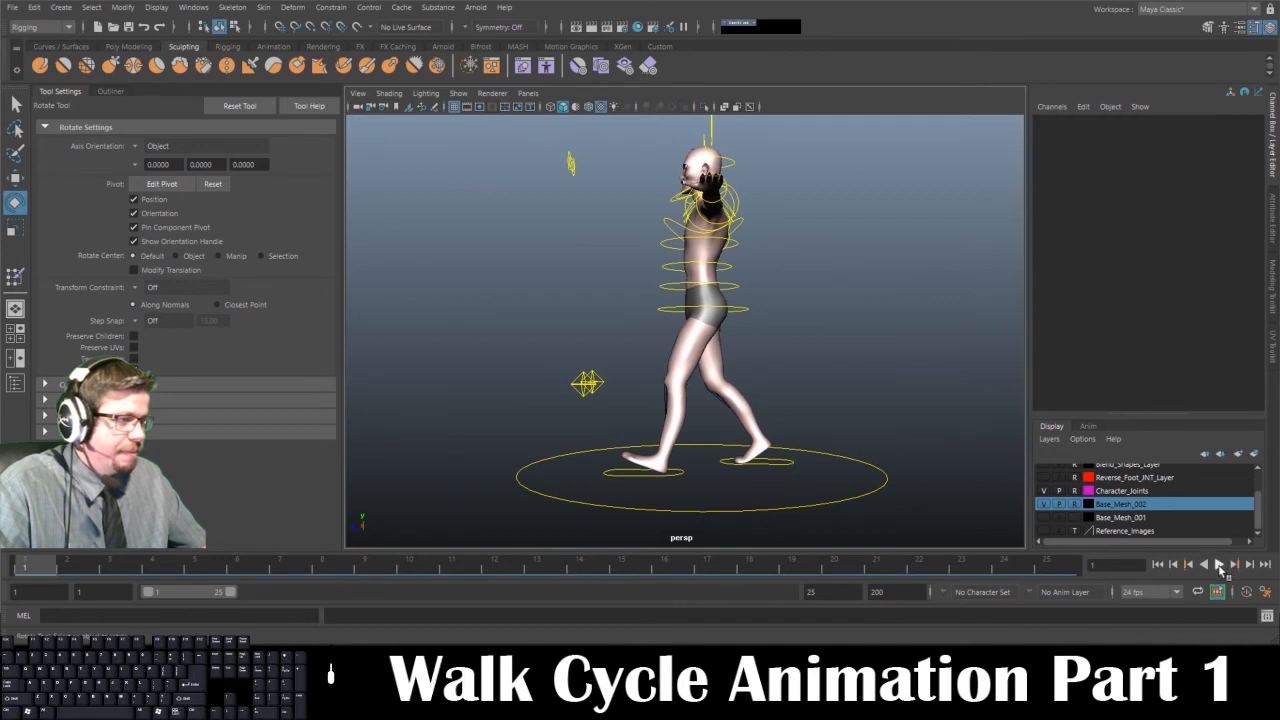
pyautogui.click(1220, 564)
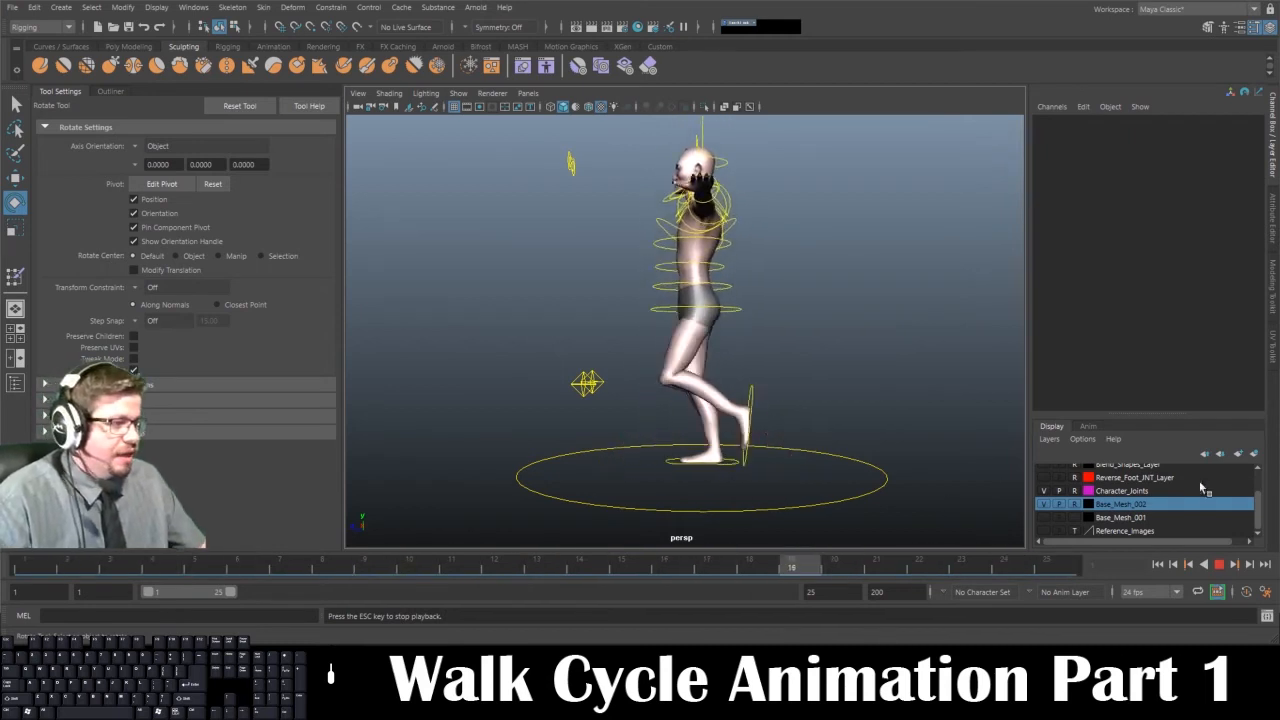
pyautogui.press('Escape')
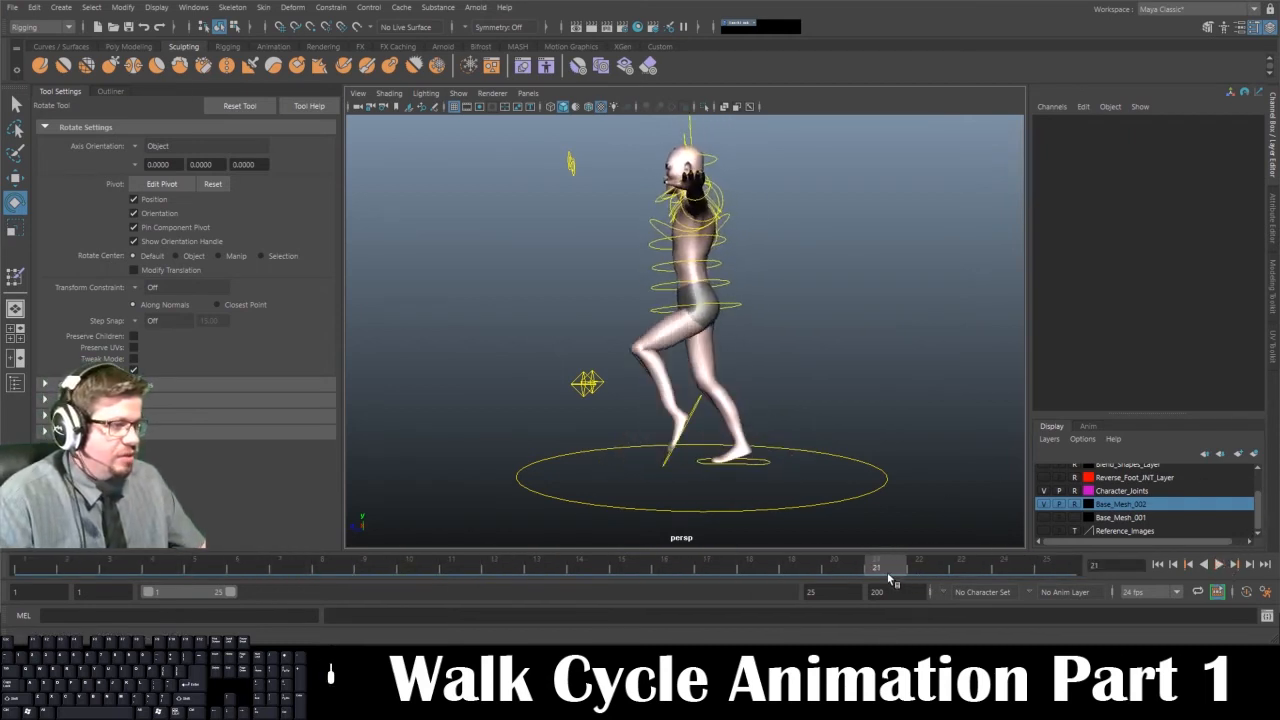
# Compare the contact poses at frames 25 and 1 with the right foot control selected
pyautogui.click(1042, 566)
pyautogui.click(787, 464)
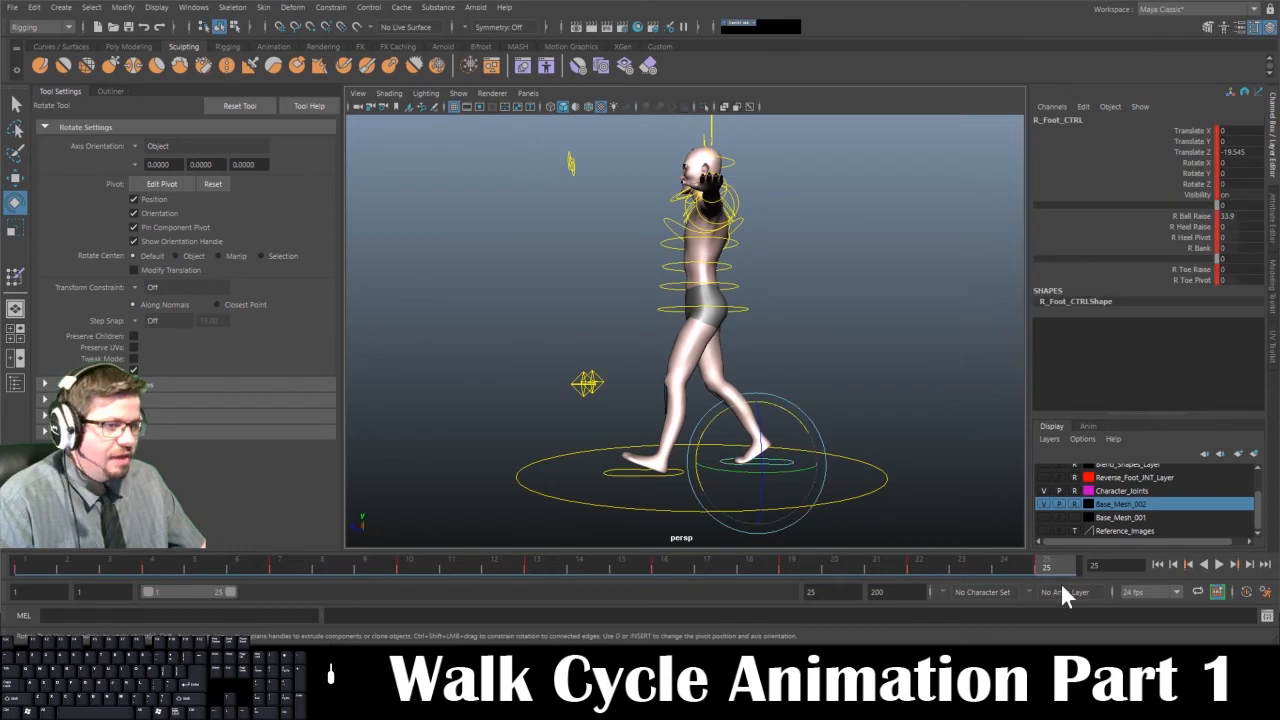
pyautogui.click(33, 566)
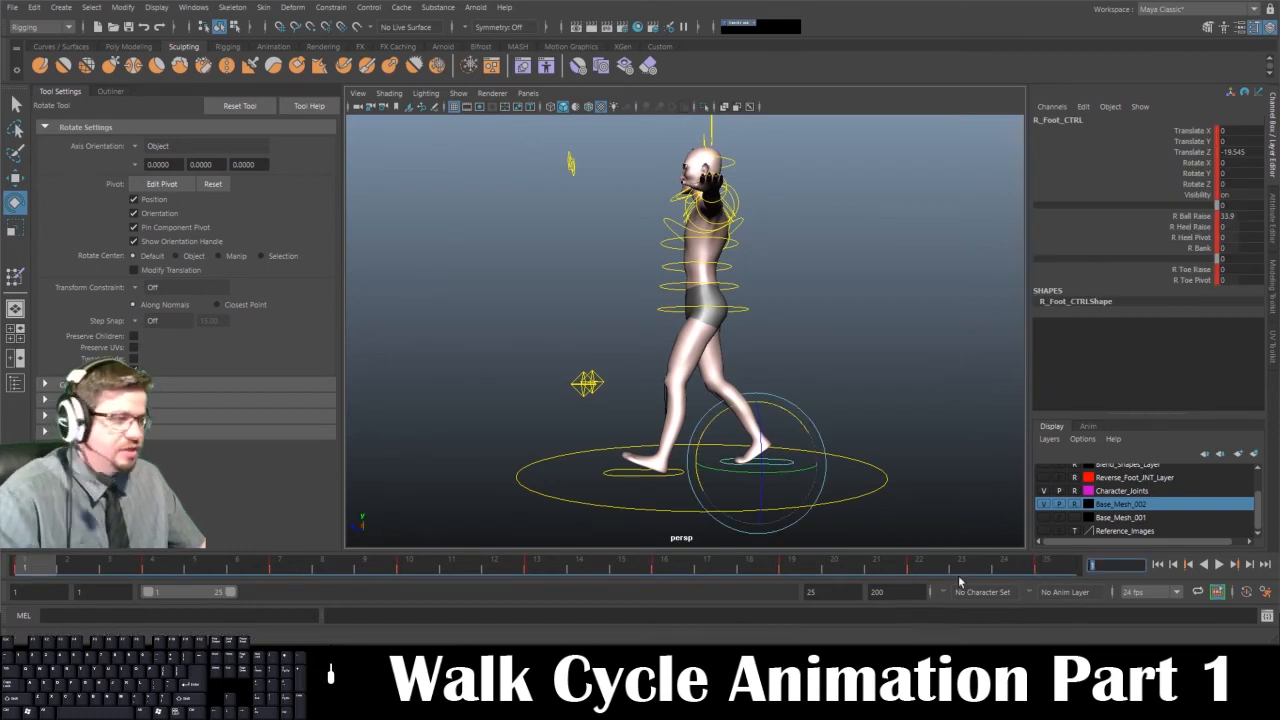
# Shorten the playback range to end at frame 24 so the duplicate contact pose is skipped in the loop
pyautogui.doubleClick(820, 592)
pyautogui.write('24')
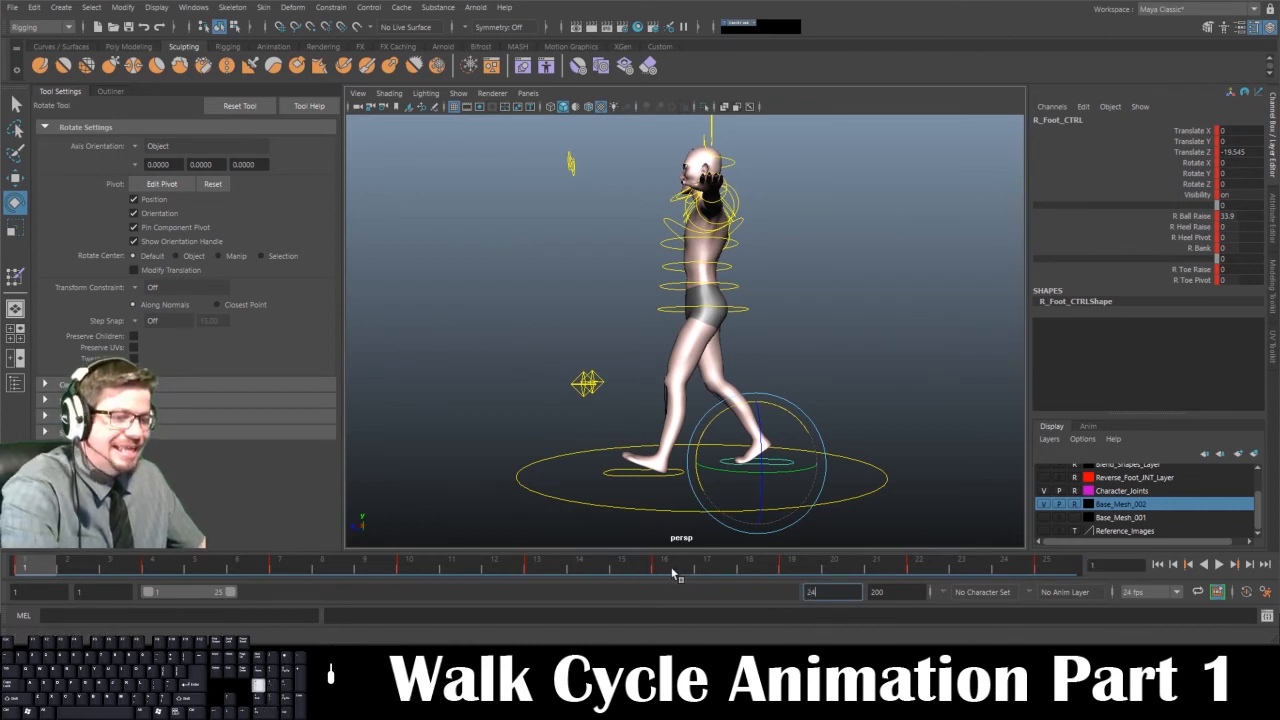
pyautogui.press('Return')
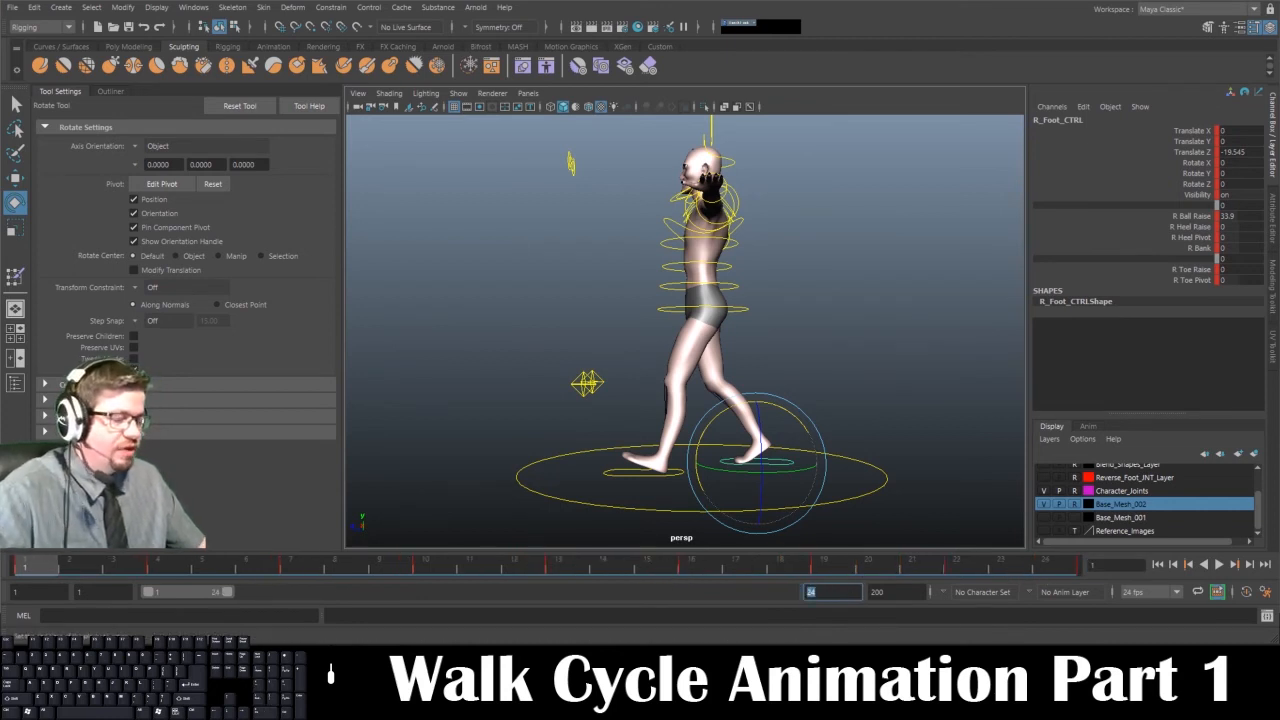
# Play the looping 24-frame walk cycle, stop it, and inspect the leg pose from the front
pyautogui.click(1220, 566)
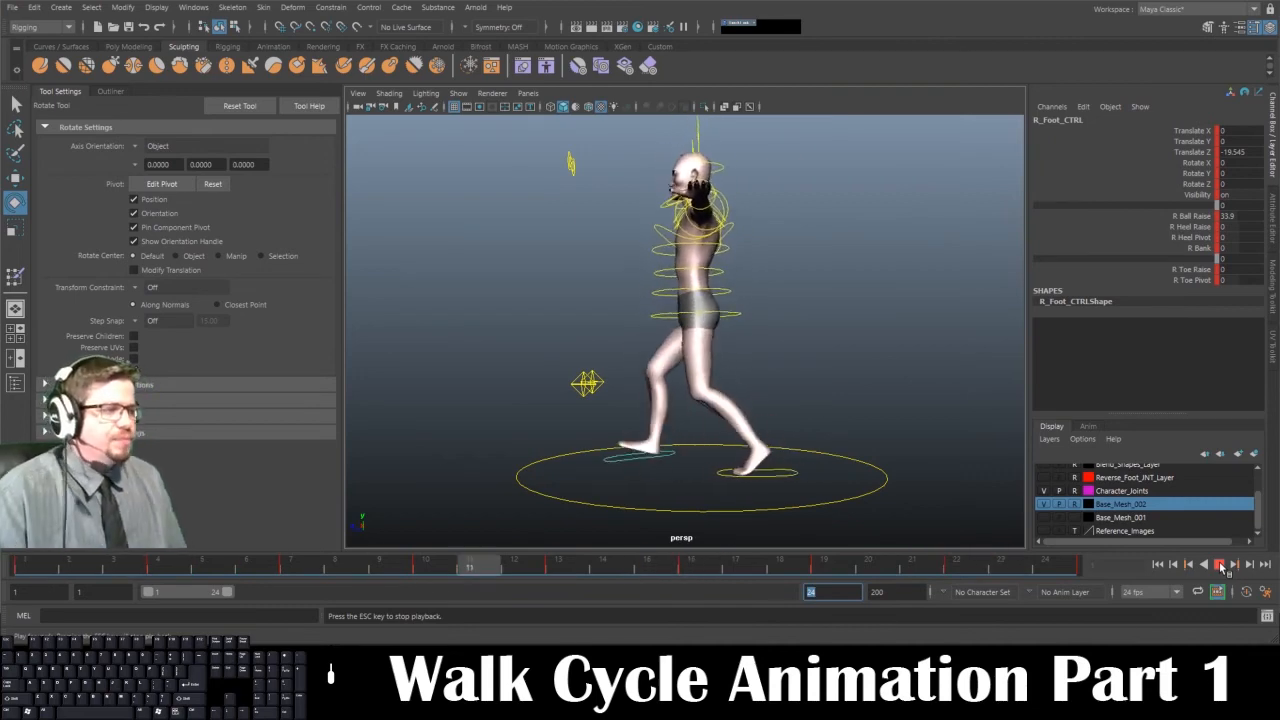
pyautogui.click(1221, 566)
pyautogui.keyDown('alt'); pyautogui.moveTo(914, 477); pyautogui.dragTo(691, 432); pyautogui.keyUp('alt')
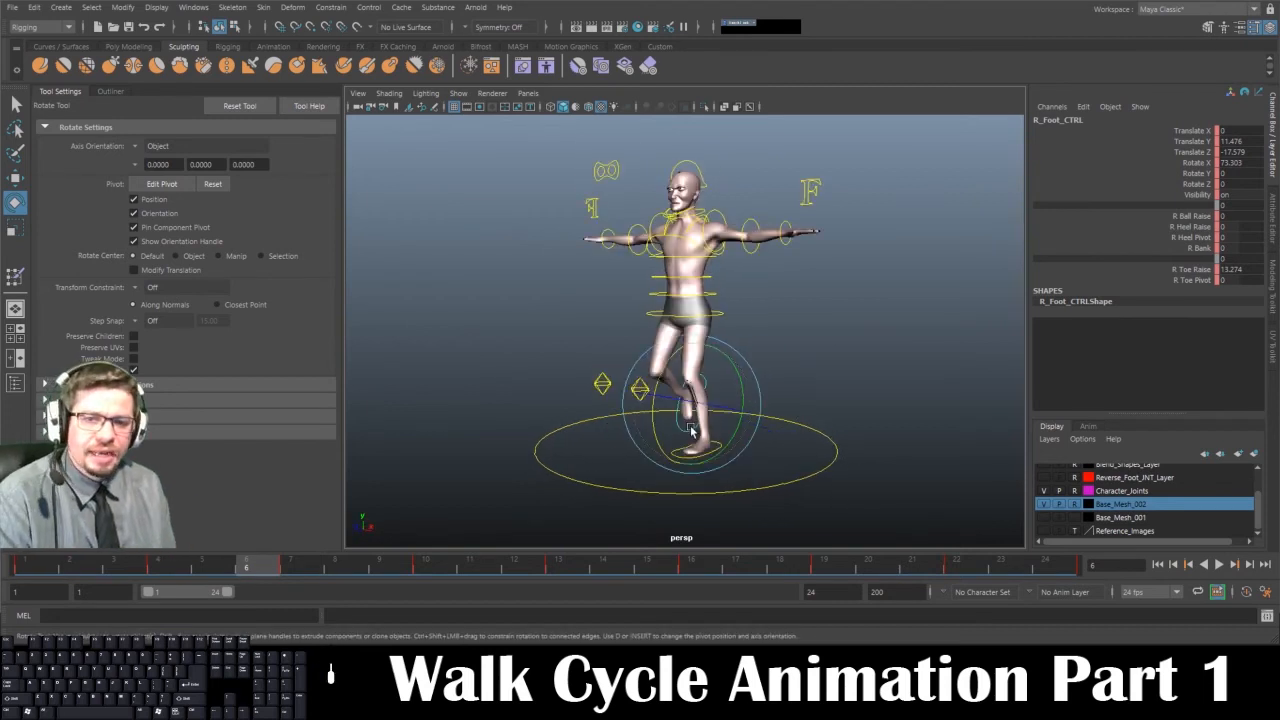
# Switch to the walk cycle reference drawing and examine its passing pose up close
pyautogui.click(600, 660)
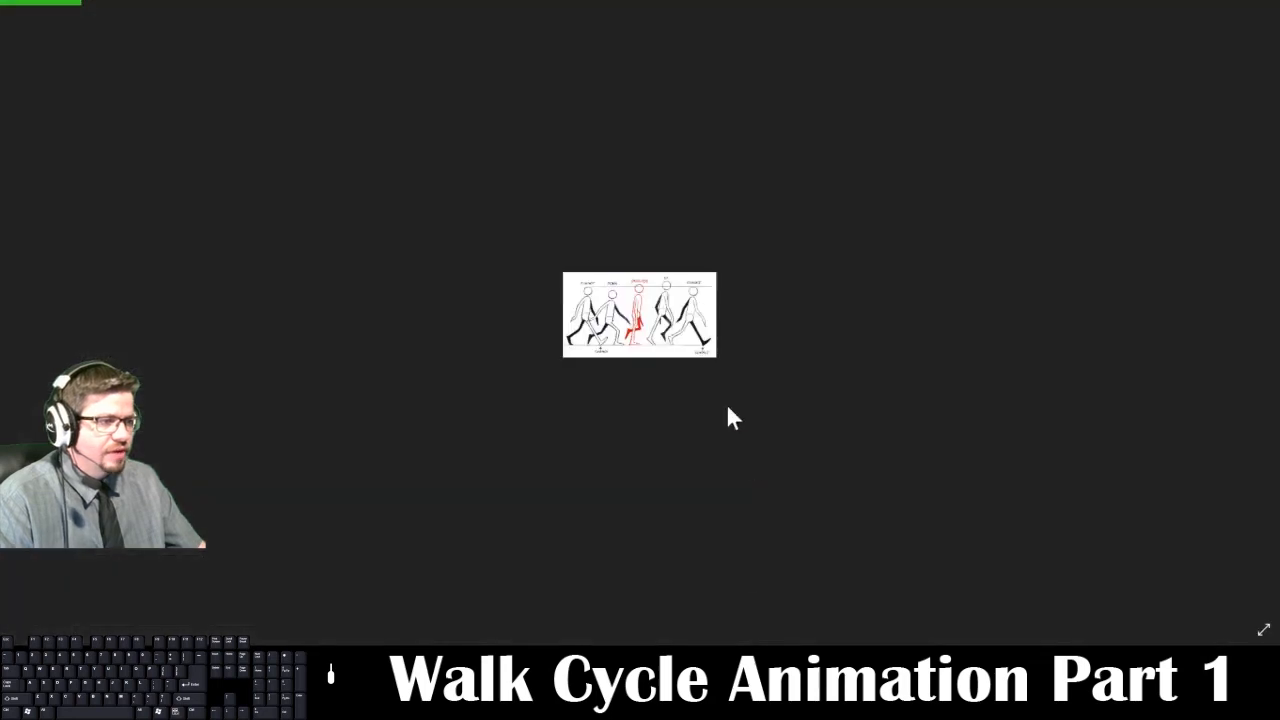
pyautogui.click(628, 342)
pyautogui.hotkey('ctrl', '=')
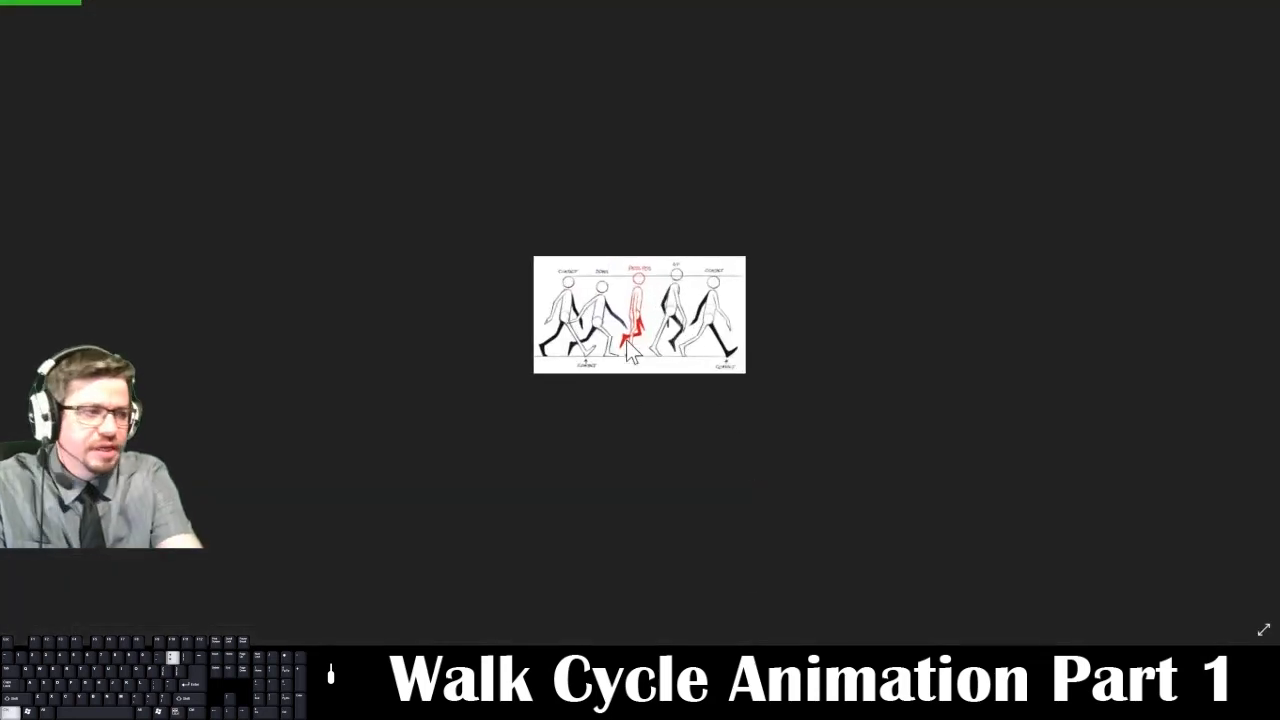